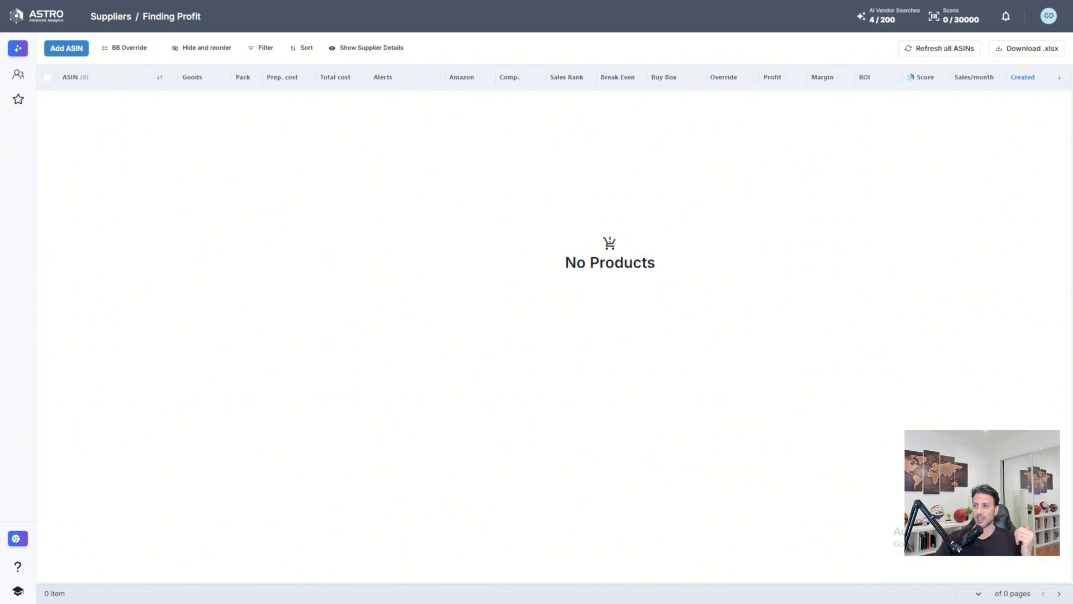
# Bring up the supplier price list in Excel and review the March promotions sheet's UPC, brand, description, discount and net cost columns.
pyautogui.moveTo(1072, 90); pyautogui.dragTo(527, 95)
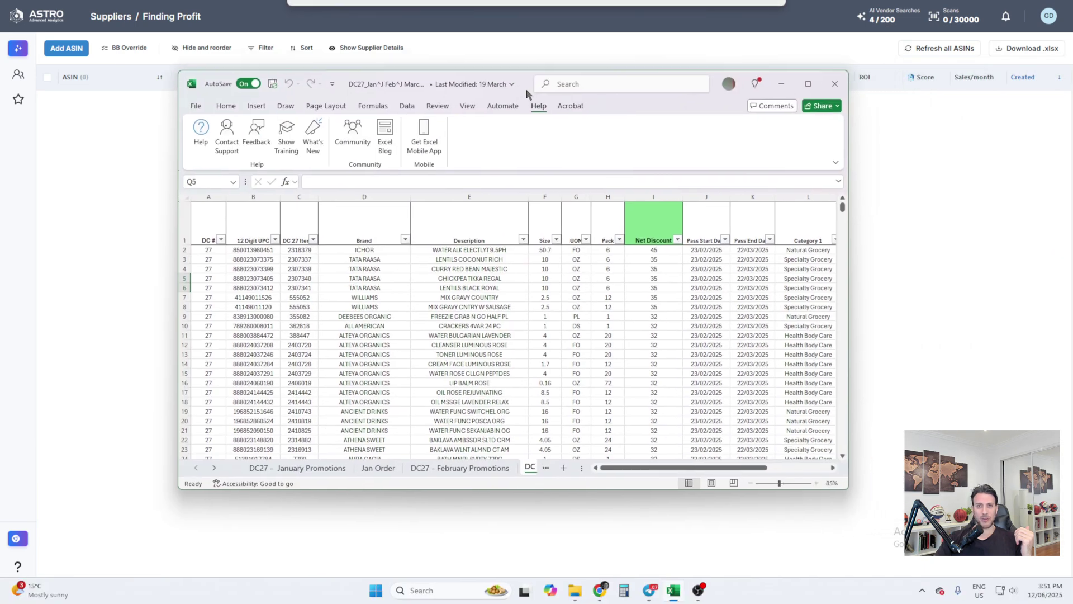
pyautogui.doubleClick(527, 92)
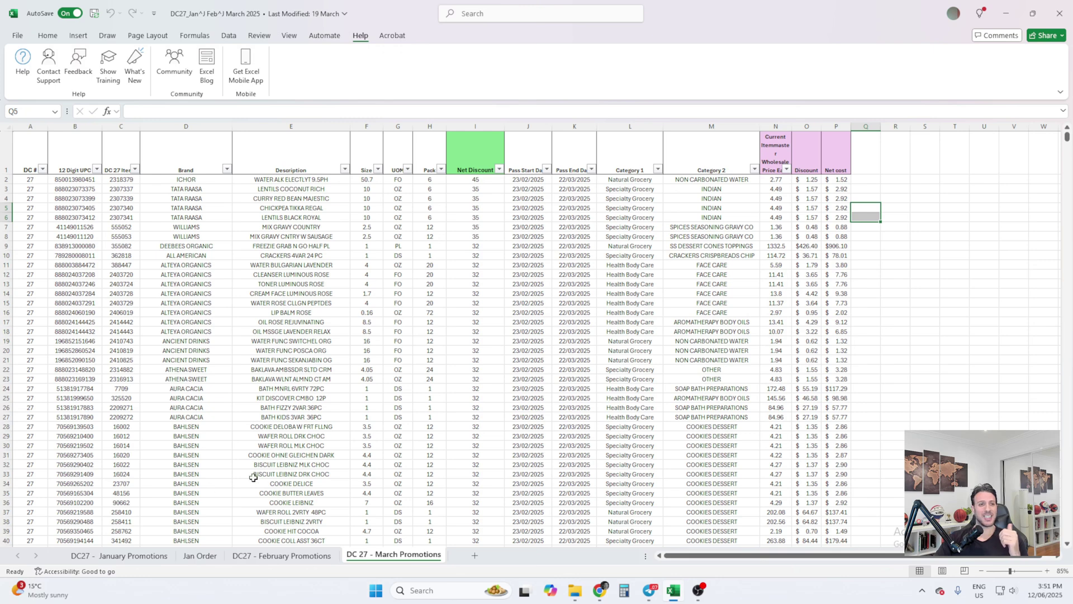
pyautogui.moveTo(73, 217); pyautogui.dragTo(74, 304)
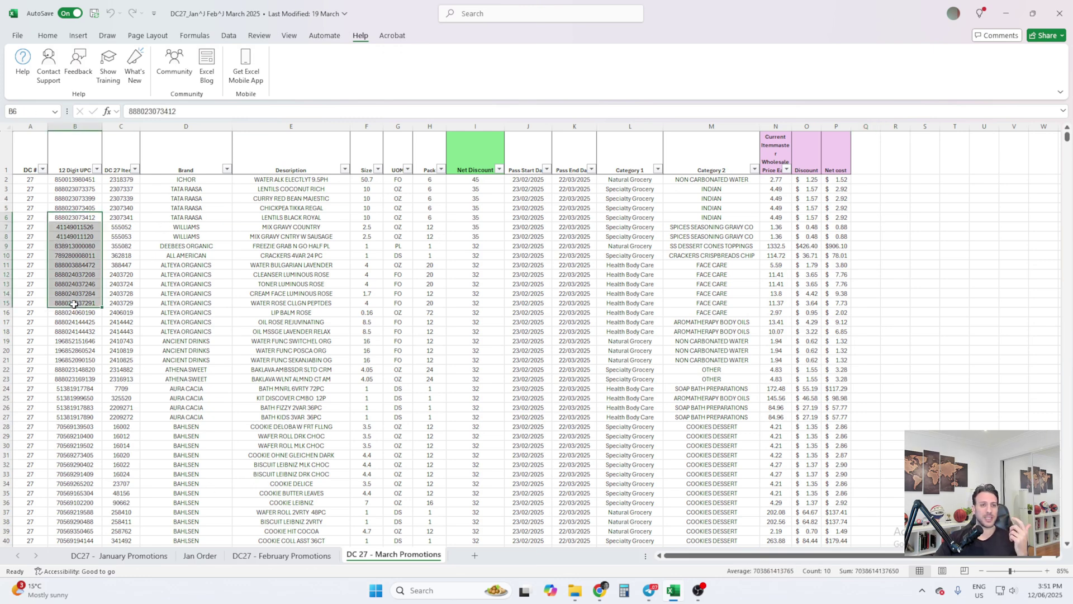
pyautogui.moveTo(190, 190); pyautogui.dragTo(177, 277)
pyautogui.click(273, 205)
pyautogui.moveTo(274, 203); pyautogui.dragTo(280, 259)
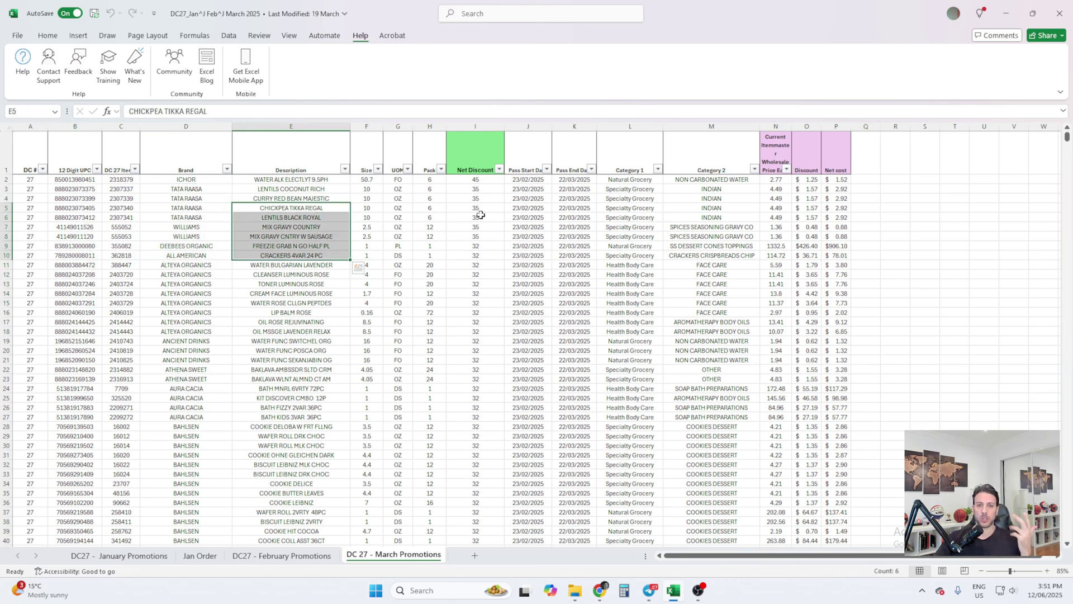
pyautogui.moveTo(841, 170); pyautogui.dragTo(841, 270)
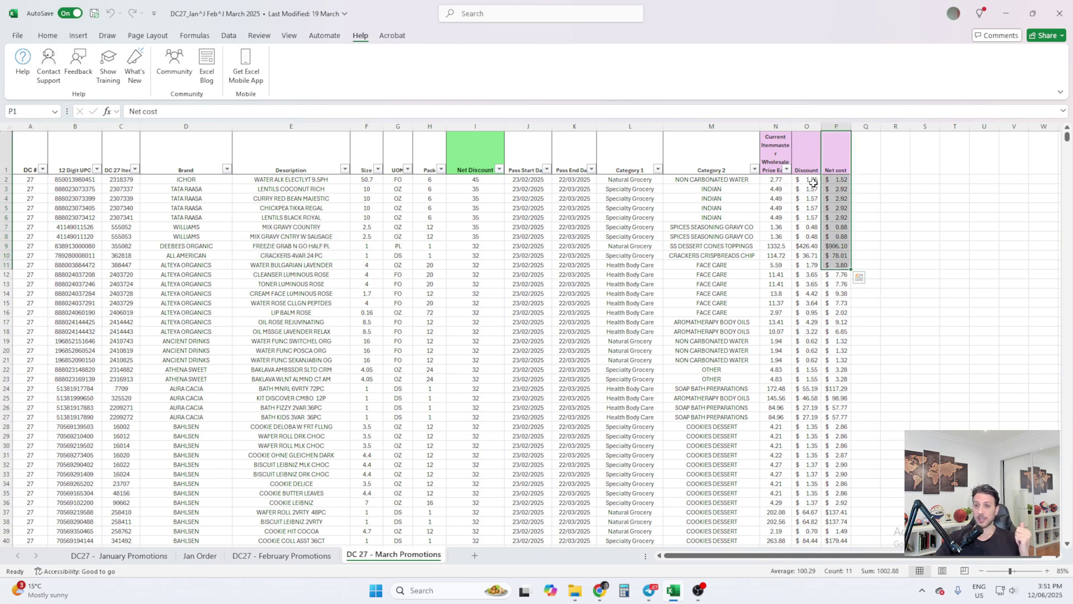
pyautogui.moveTo(808, 189); pyautogui.dragTo(805, 369)
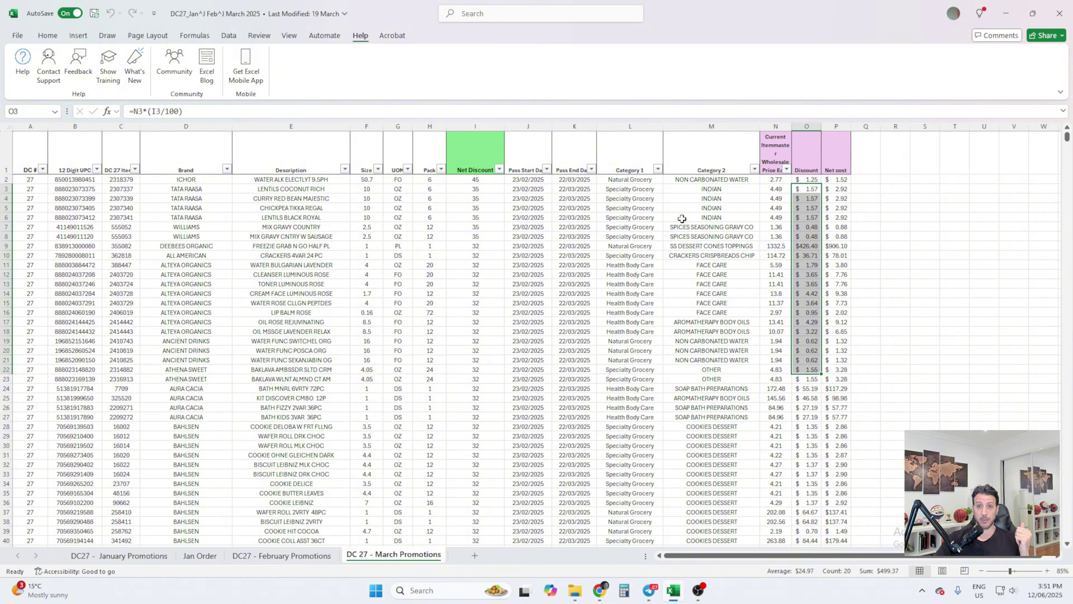
# Examine the January promotions sheet from its header row, focusing on the Net cost column.
pyautogui.click(156, 556)
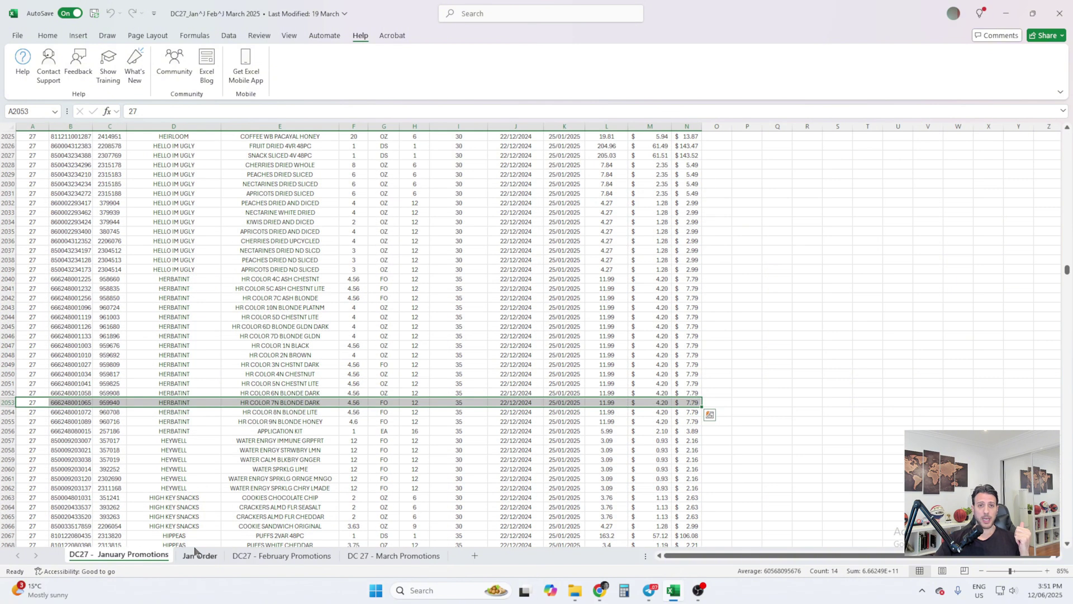
pyautogui.scroll(20, 559, 268)
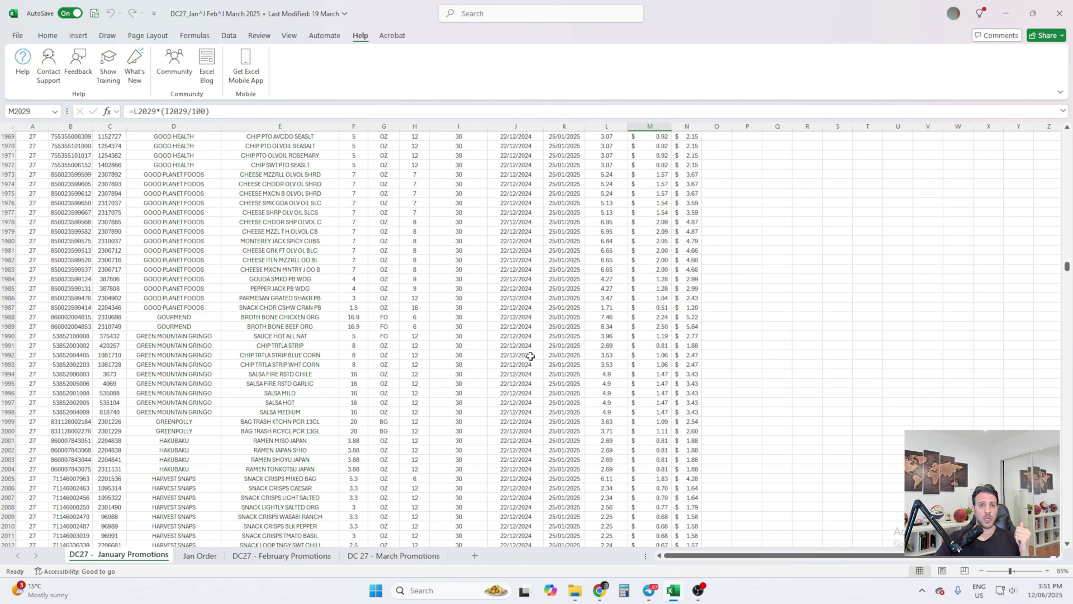
pyautogui.scroll(14, 529, 277)
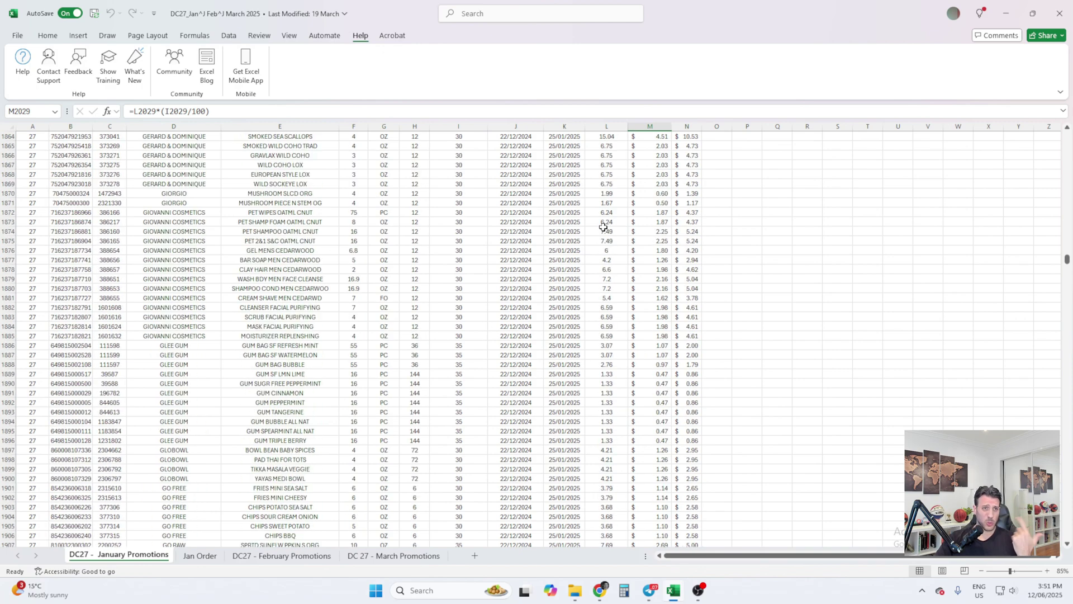
pyautogui.moveTo(1067, 258); pyautogui.dragTo(1067, 137)
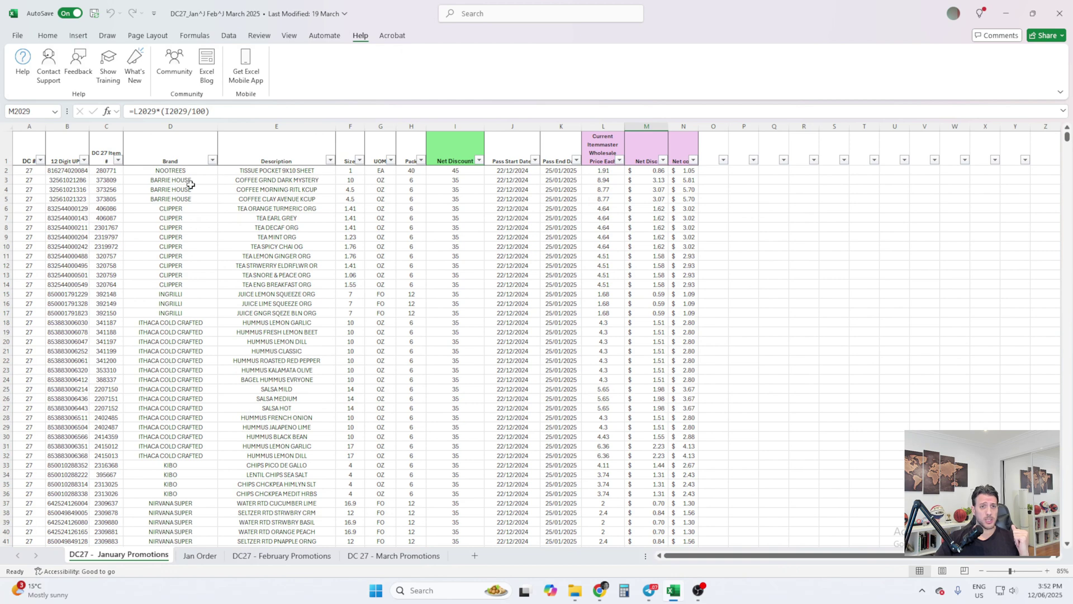
pyautogui.click(674, 145)
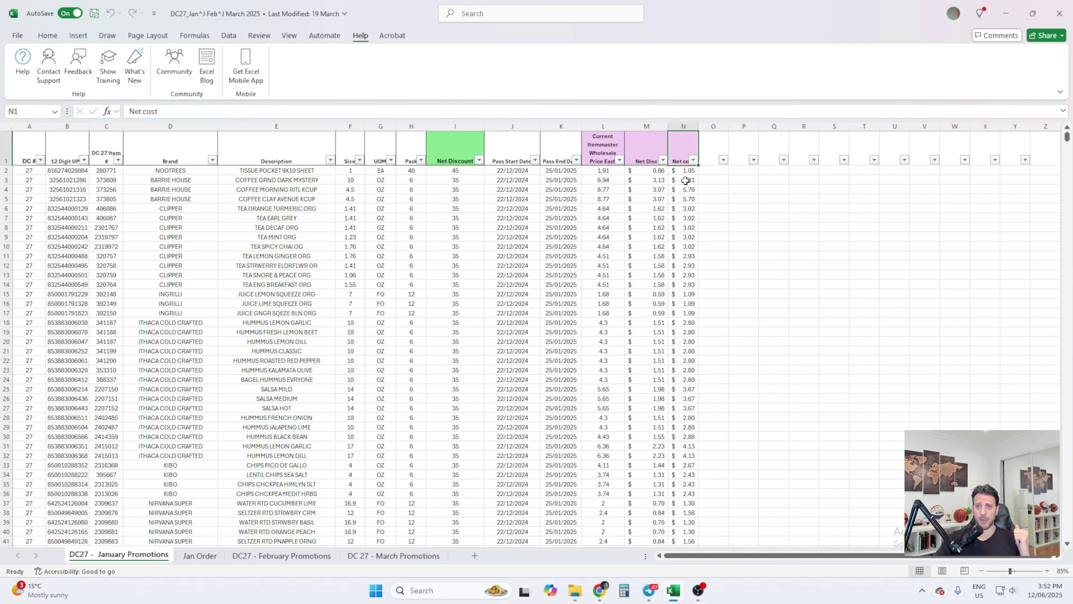
pyautogui.click(694, 174)
pyautogui.moveTo(694, 174); pyautogui.dragTo(684, 246)
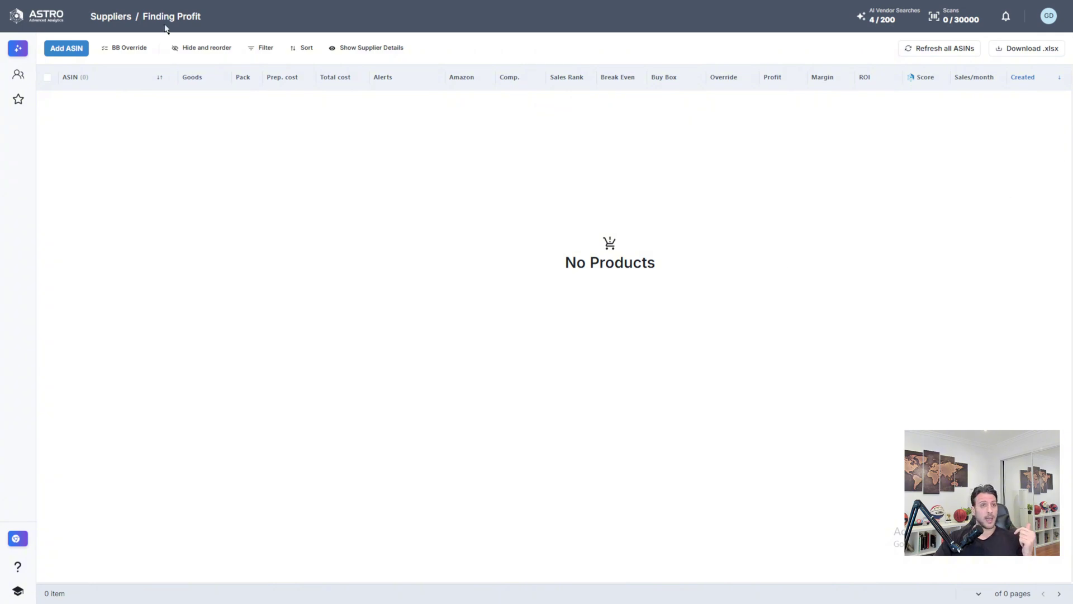
# In ASTRO, start a bulk ASIN upload with the file DC27_Jan, Feb, March 2025.xlsx, using UPC/EAN as the identifier type.
pyautogui.click(78, 49)
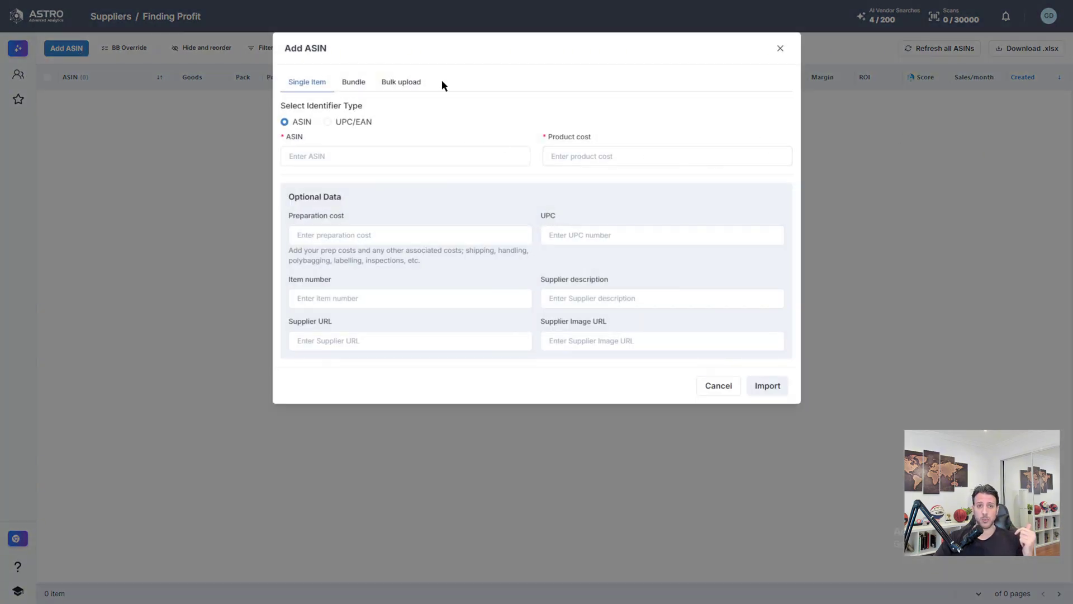
pyautogui.click(420, 85)
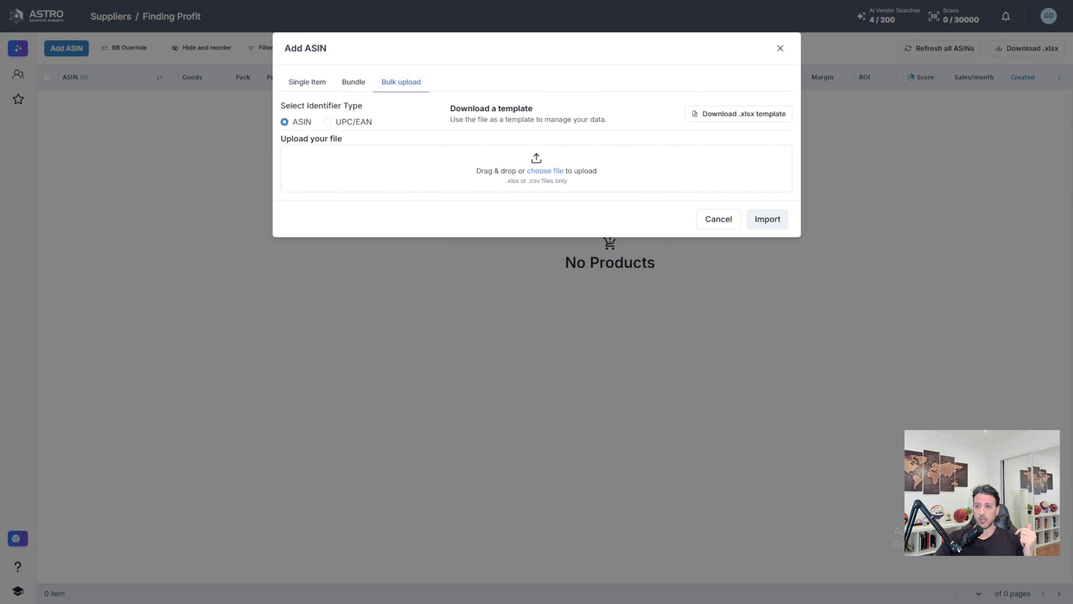
pyautogui.moveTo(1070, 249); pyautogui.dragTo(558, 165)
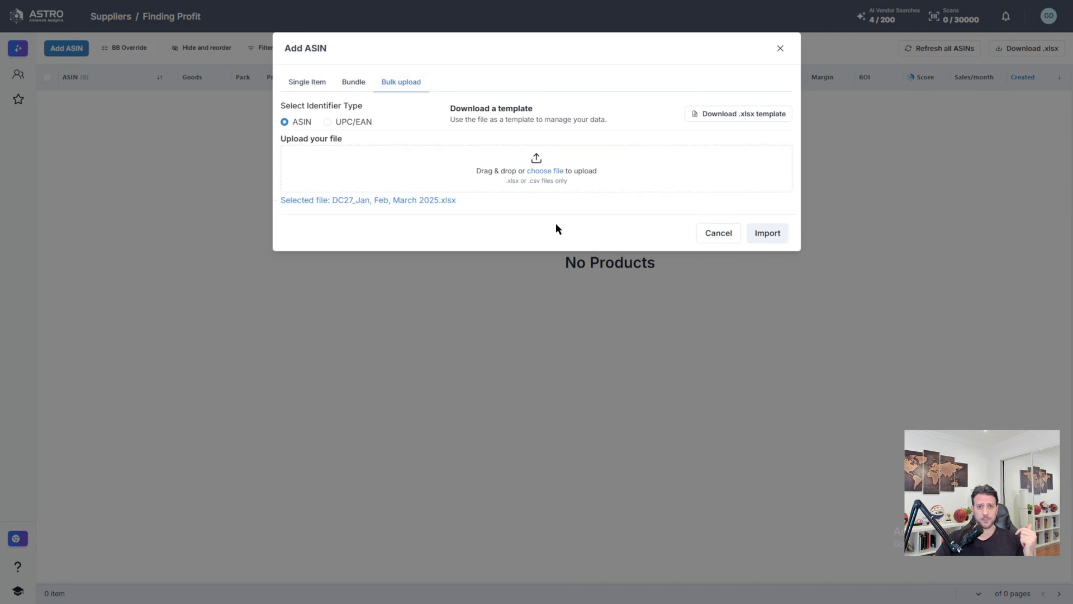
pyautogui.click(328, 122)
# Map UPC/EAN to 12 Digit UPC, Price to Net cost, Item number to DC 27 Item #, and Description to Description.
pyautogui.click(341, 303)
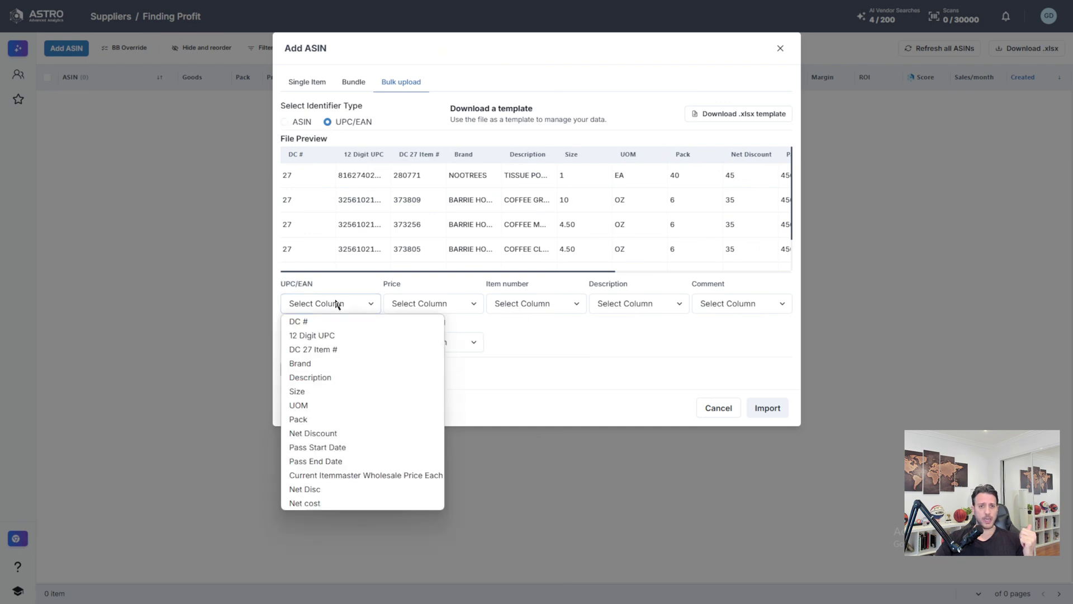
pyautogui.click(346, 335)
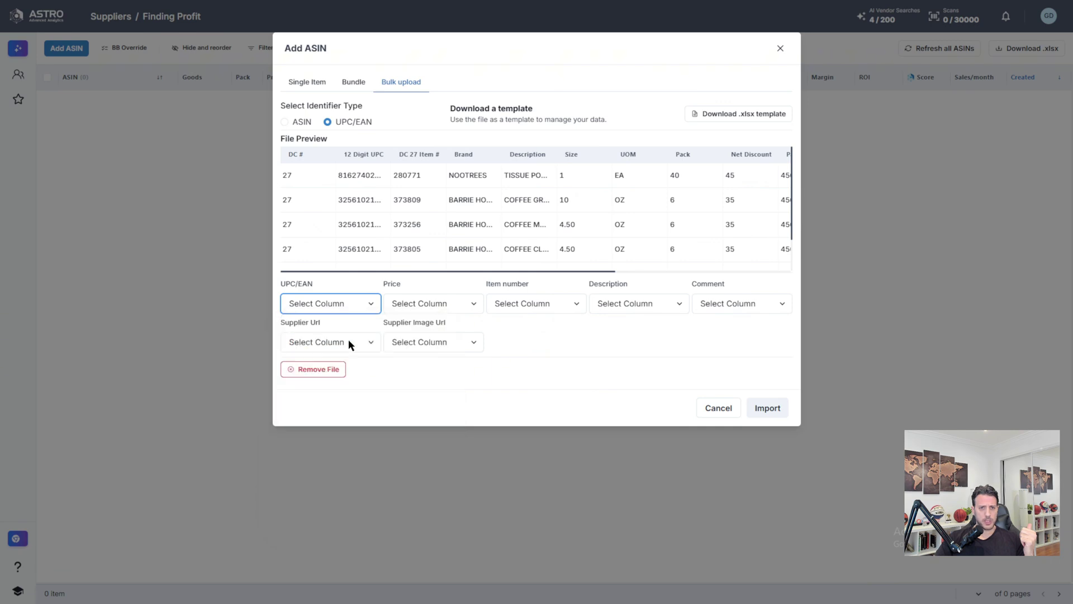
pyautogui.click(432, 302)
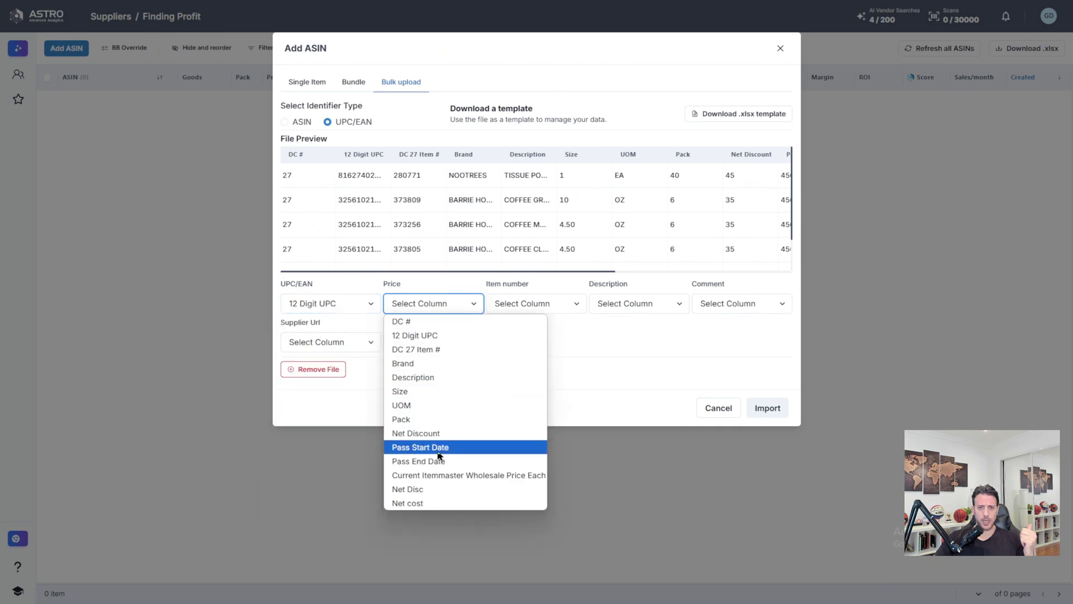
pyautogui.click(450, 505)
pyautogui.click(571, 303)
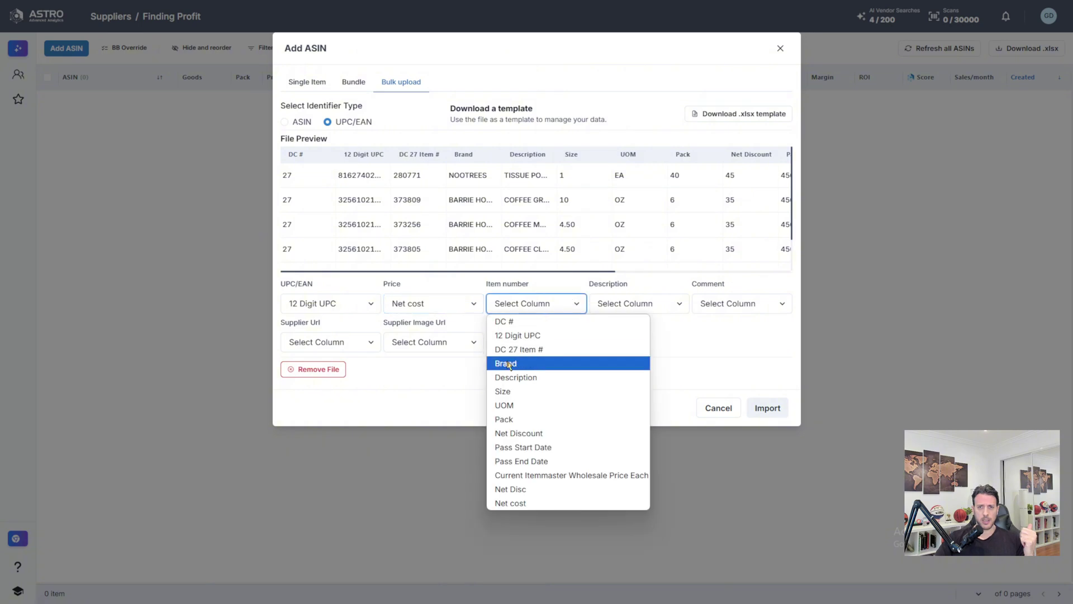
pyautogui.click(534, 352)
pyautogui.click(634, 304)
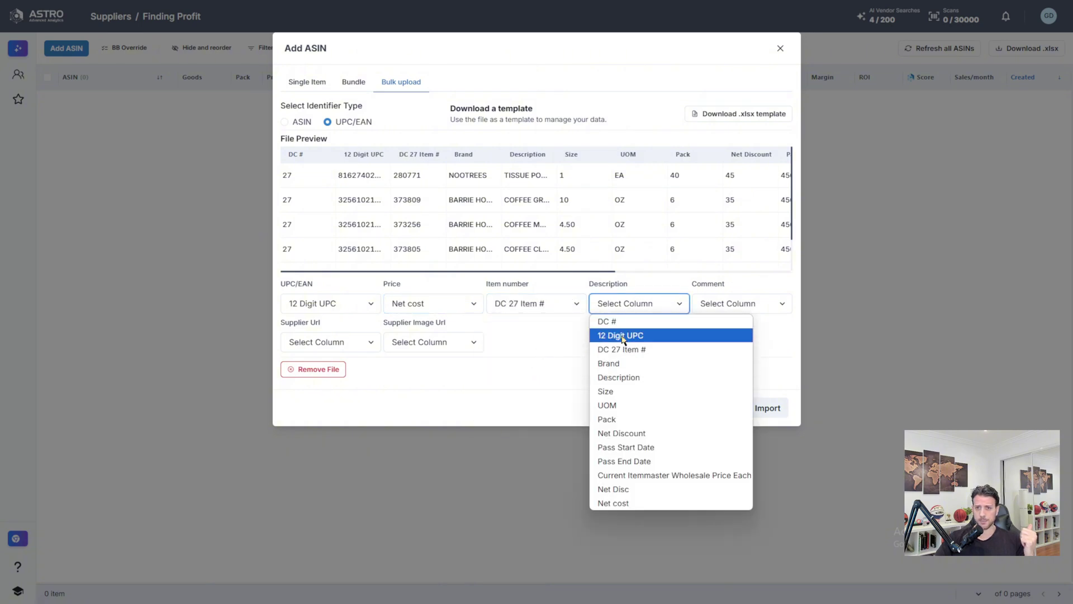
pyautogui.click(625, 377)
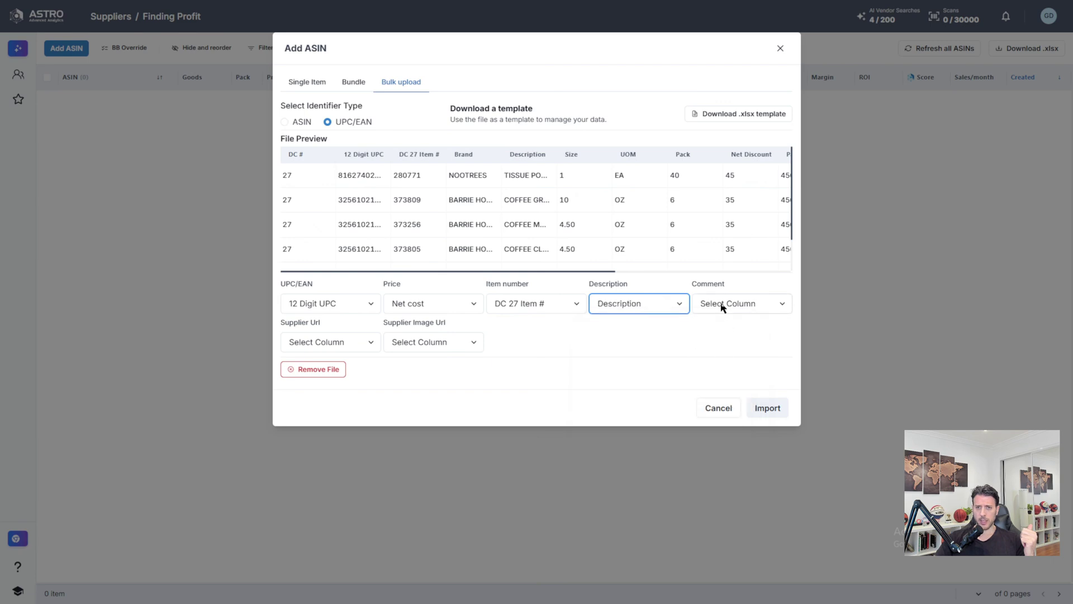
# Map Supplier Url to Brand, leave Supplier Image Url unmapped, import the file and dismiss the upload notification.
pyautogui.click(330, 341)
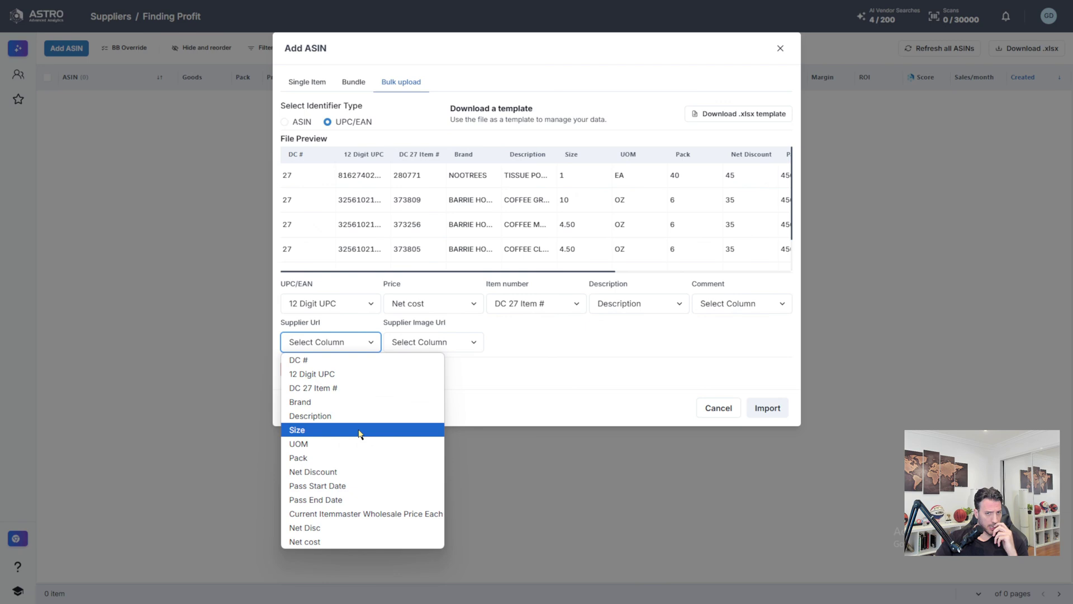
pyautogui.click(355, 400)
pyautogui.click(429, 341)
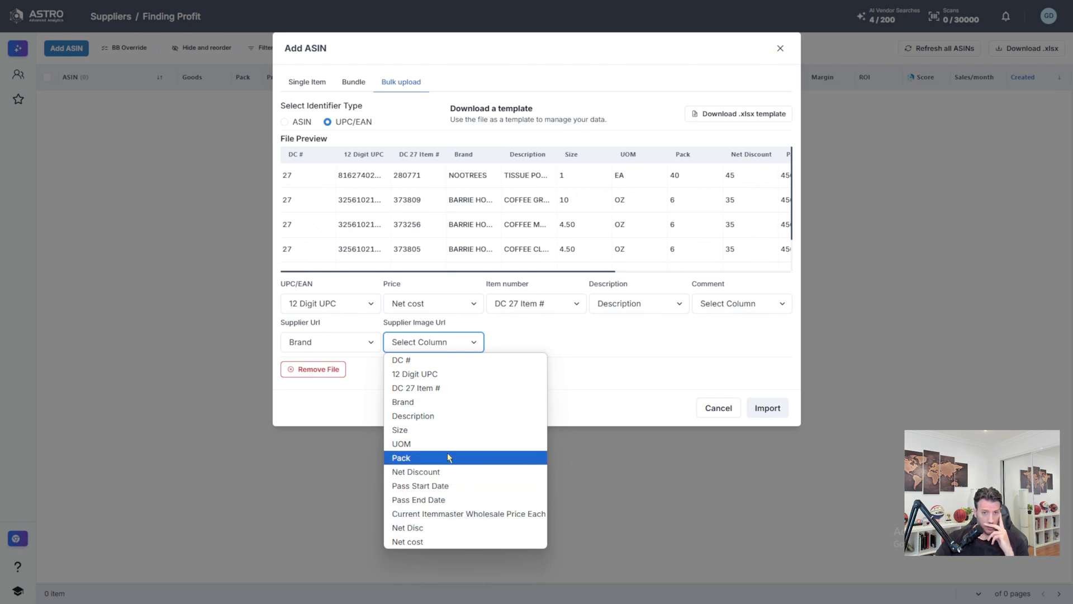
pyautogui.click(610, 334)
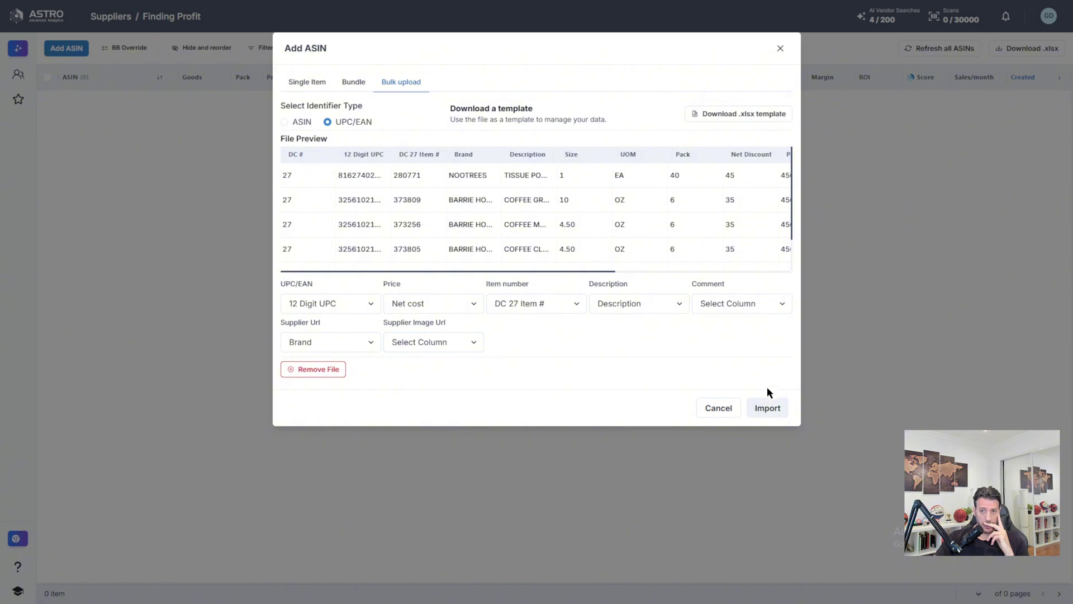
pyautogui.click(765, 408)
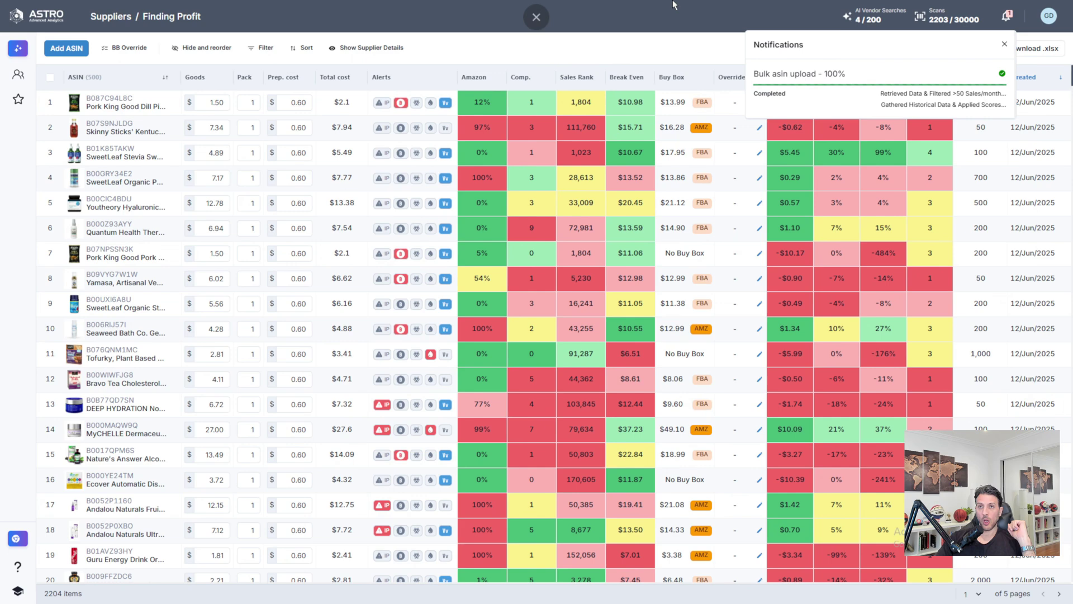
pyautogui.click(703, 32)
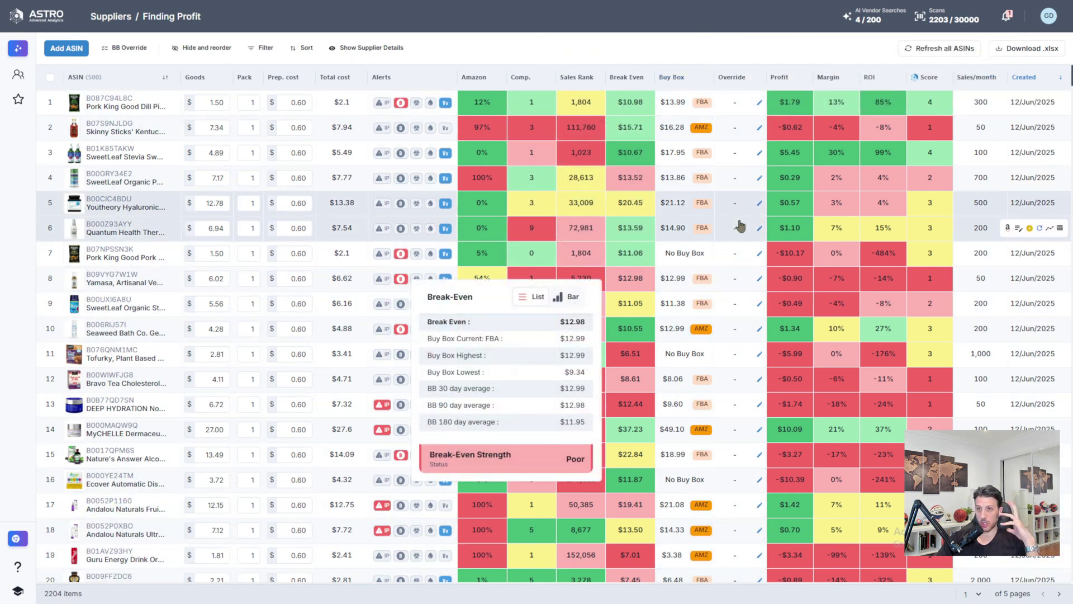
# Check the SweetLeaf Stevia Sweet Drops Berry listing in row 3 and set its pack quantity to 2.
pyautogui.moveTo(481, 264)
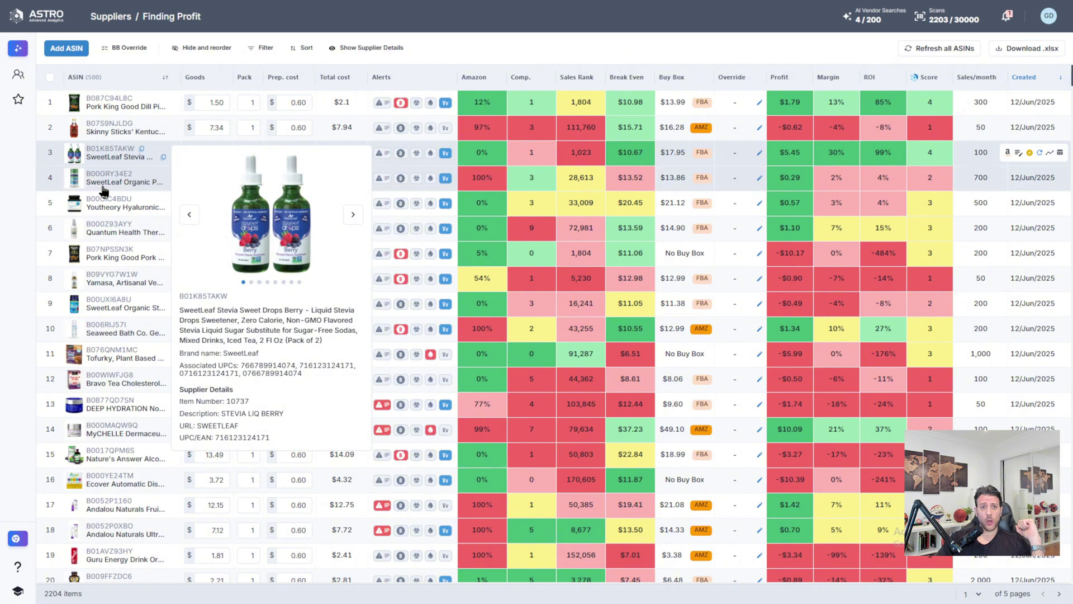
pyautogui.moveTo(525, 240)
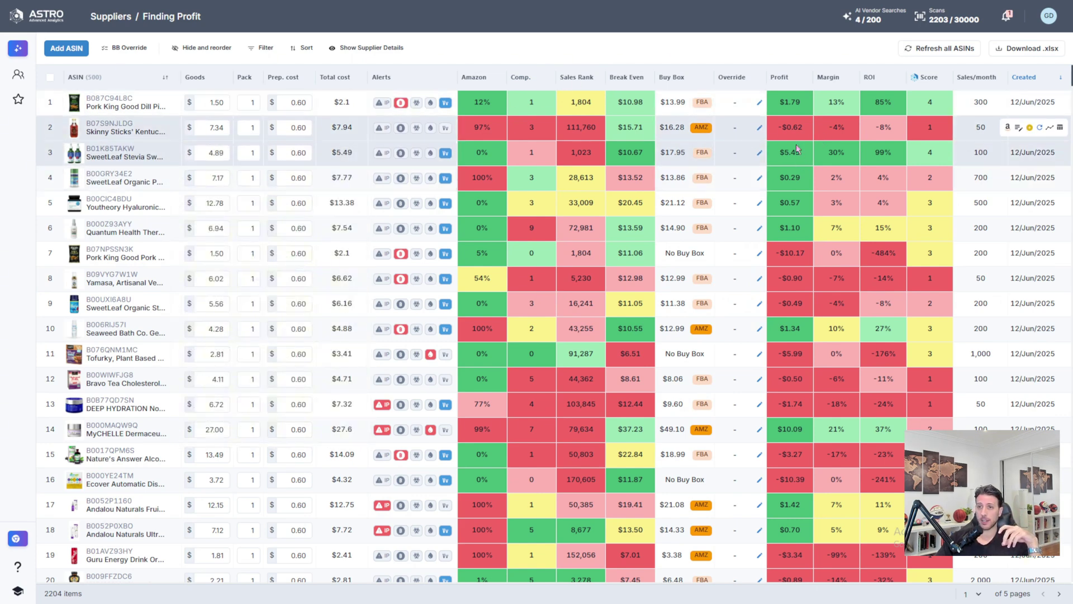
pyautogui.moveTo(793, 148)
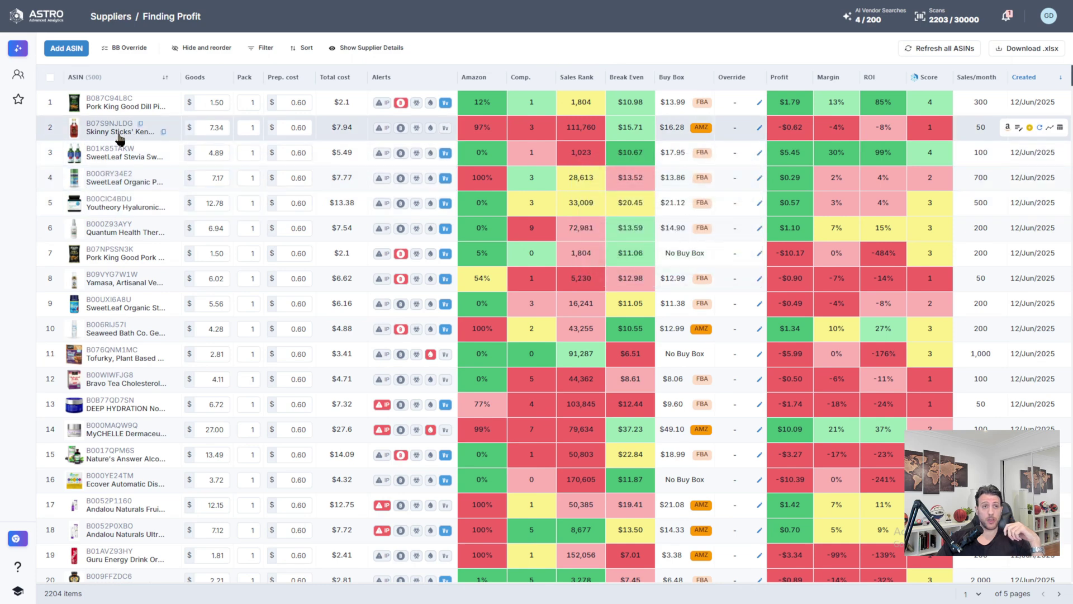
pyautogui.moveTo(99, 154)
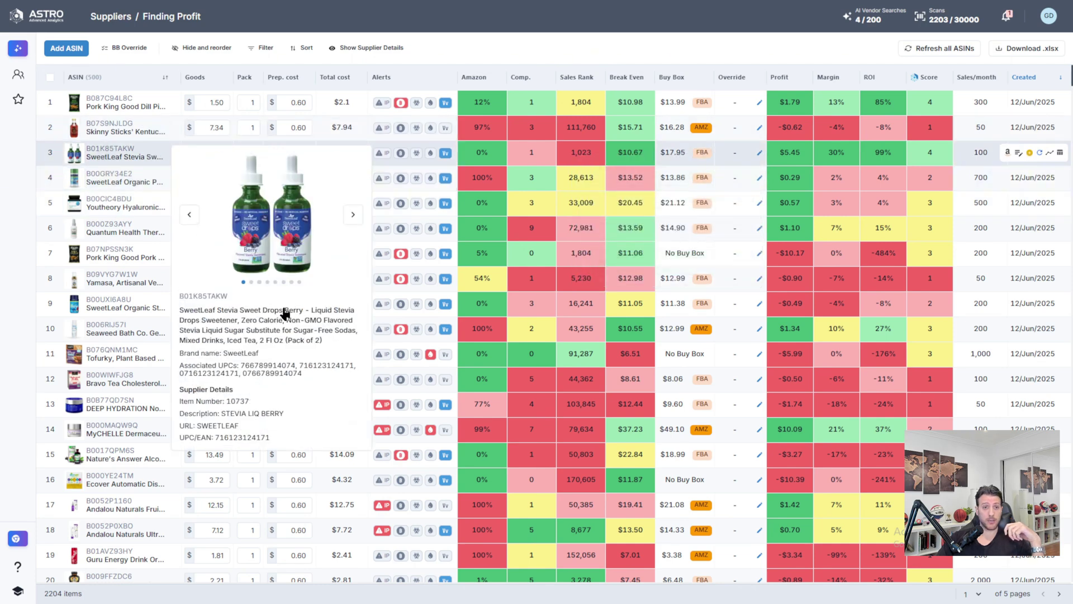
pyautogui.click(249, 154)
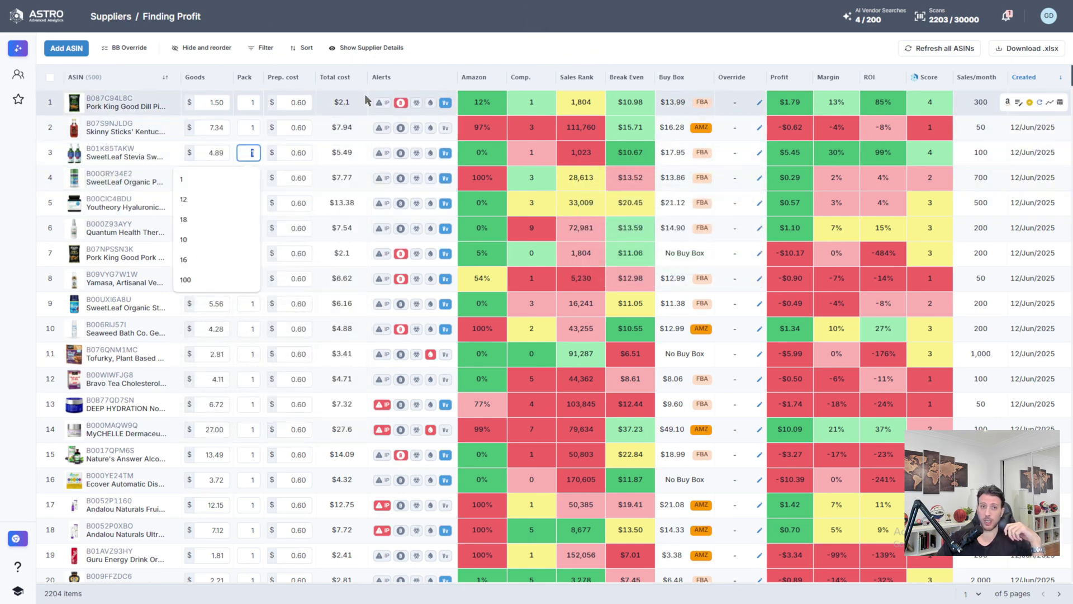
pyautogui.write('2')
pyautogui.press('Return')
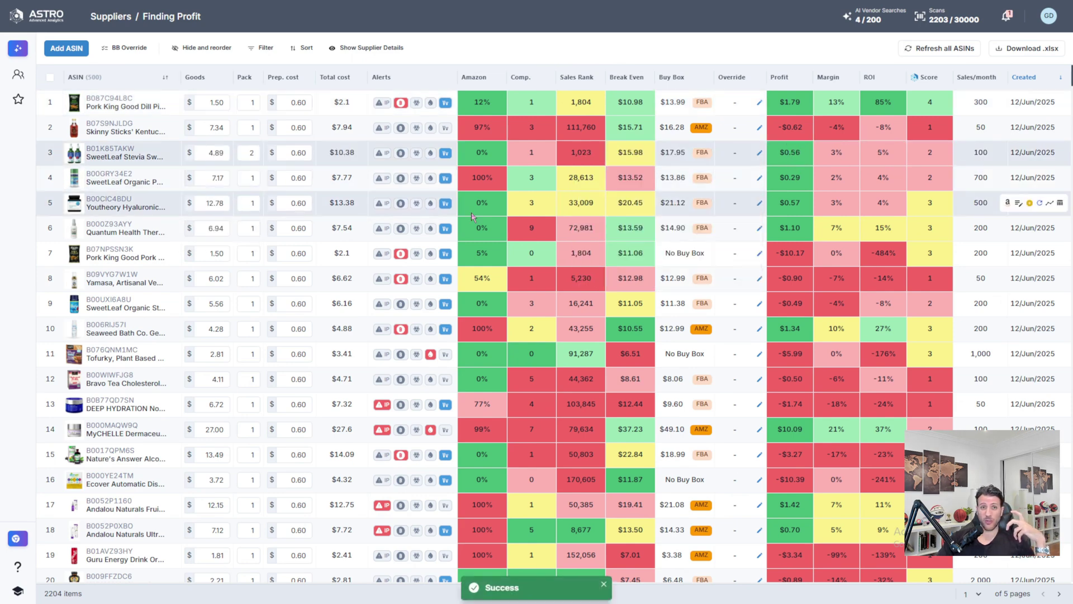
# Open the SweetLeaf Stevia Sweet Drops Berry product details and enlarge its price and sales rank history chart.
pyautogui.moveTo(114, 154)
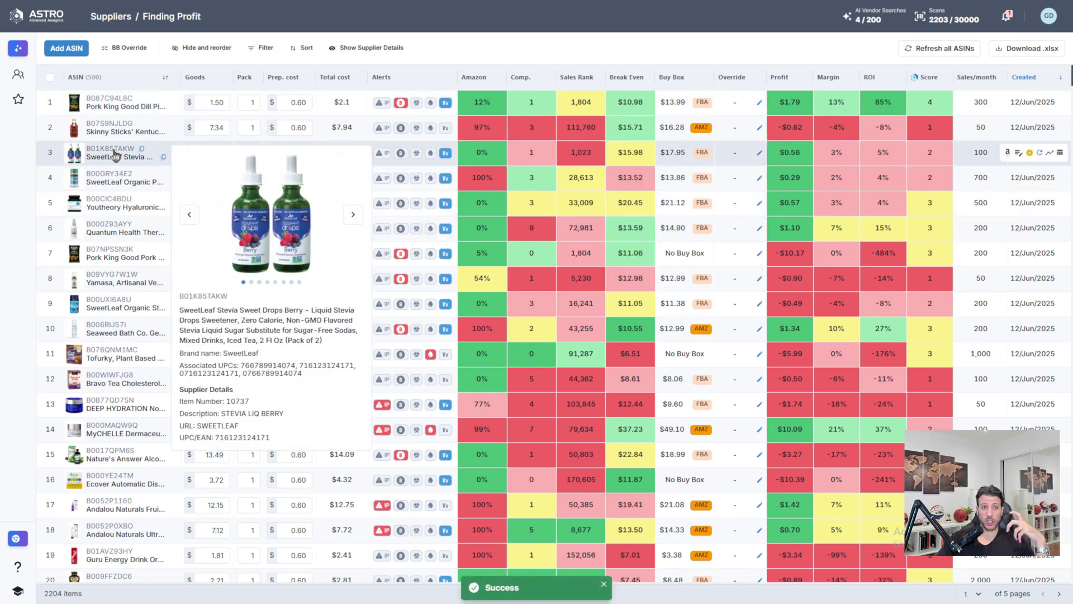
pyautogui.click(274, 241)
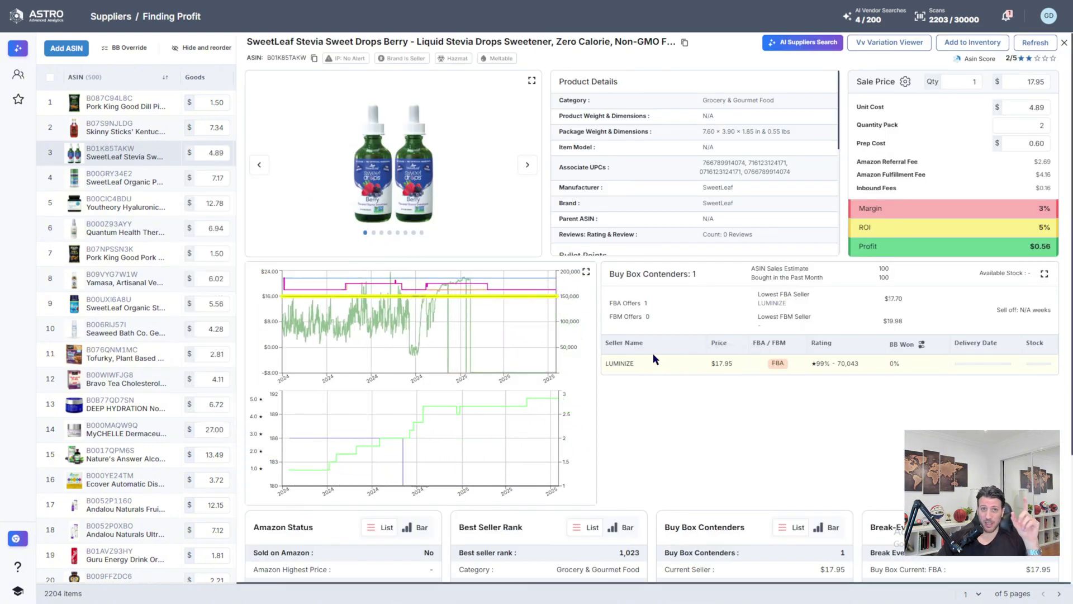
pyautogui.click(586, 272)
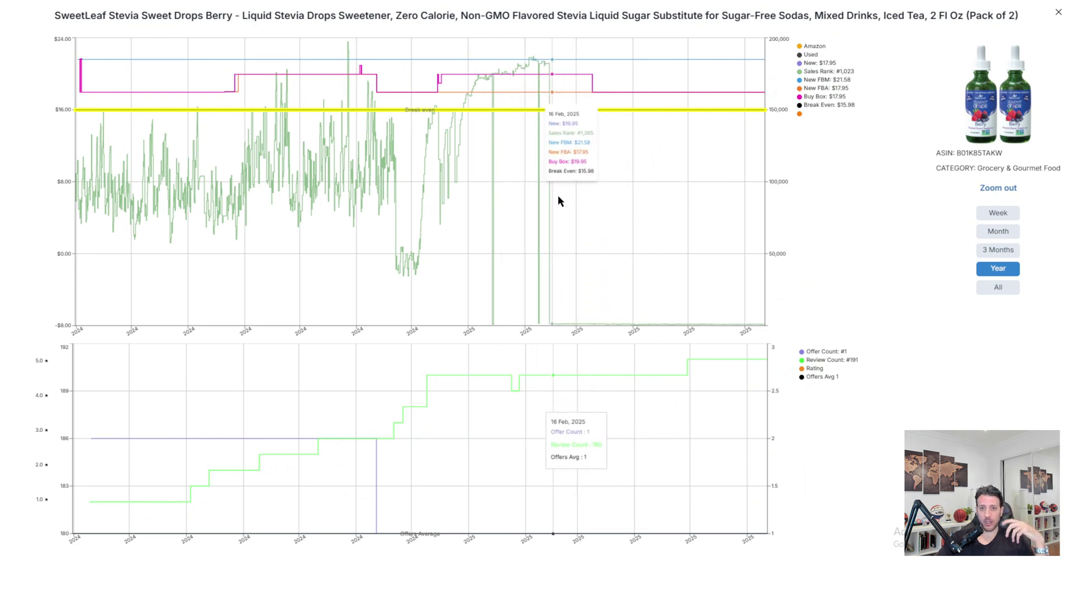
# Close the enlarged history chart and the SweetLeaf product details to return to the supplier's product list.
pyautogui.click(1058, 12)
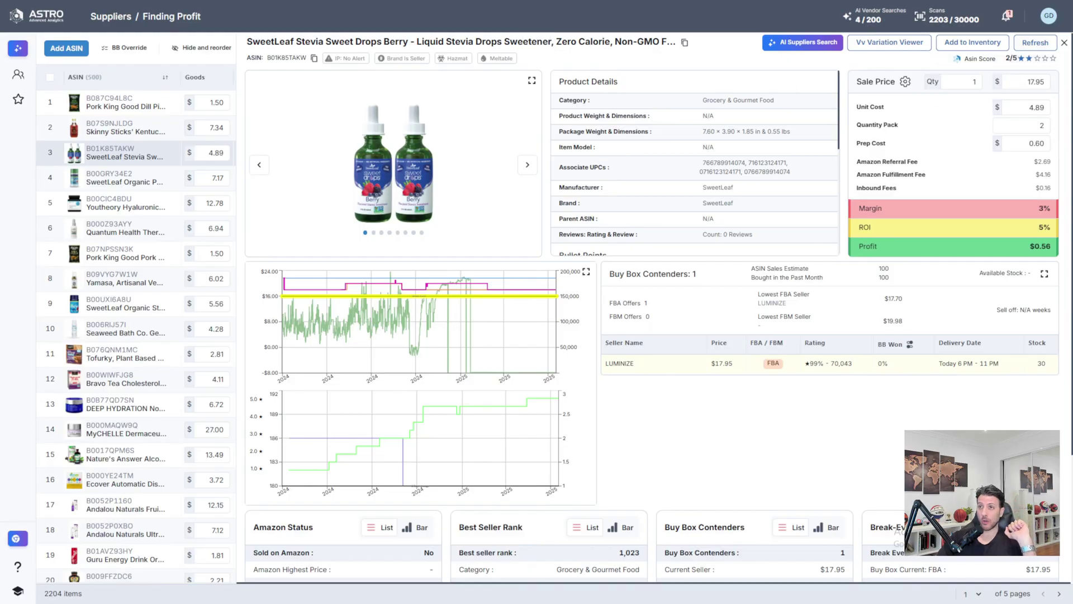
pyautogui.click(1064, 42)
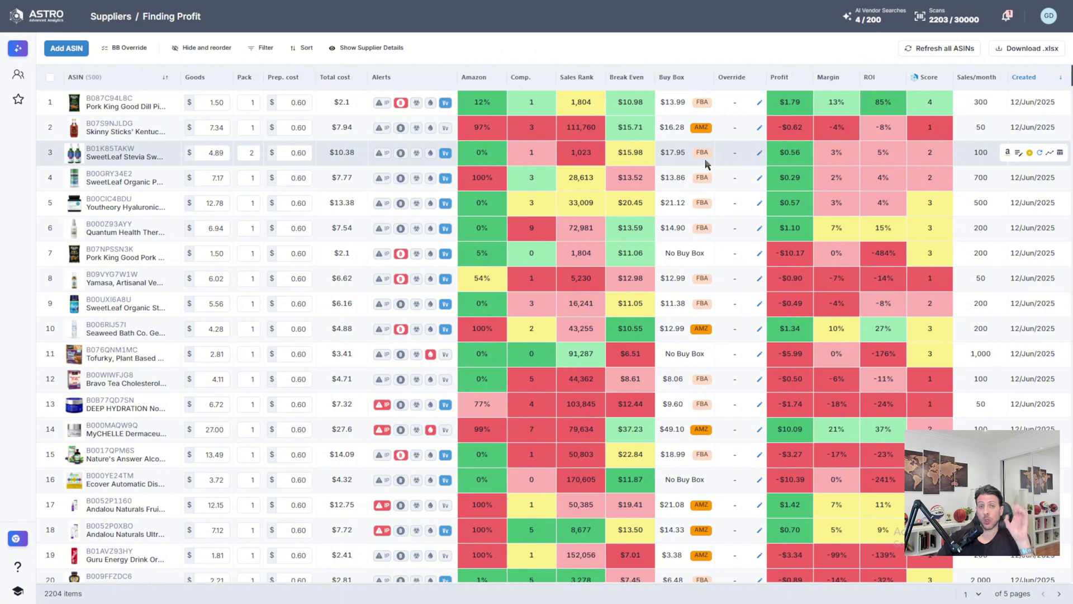
pyautogui.moveTo(755, 252)
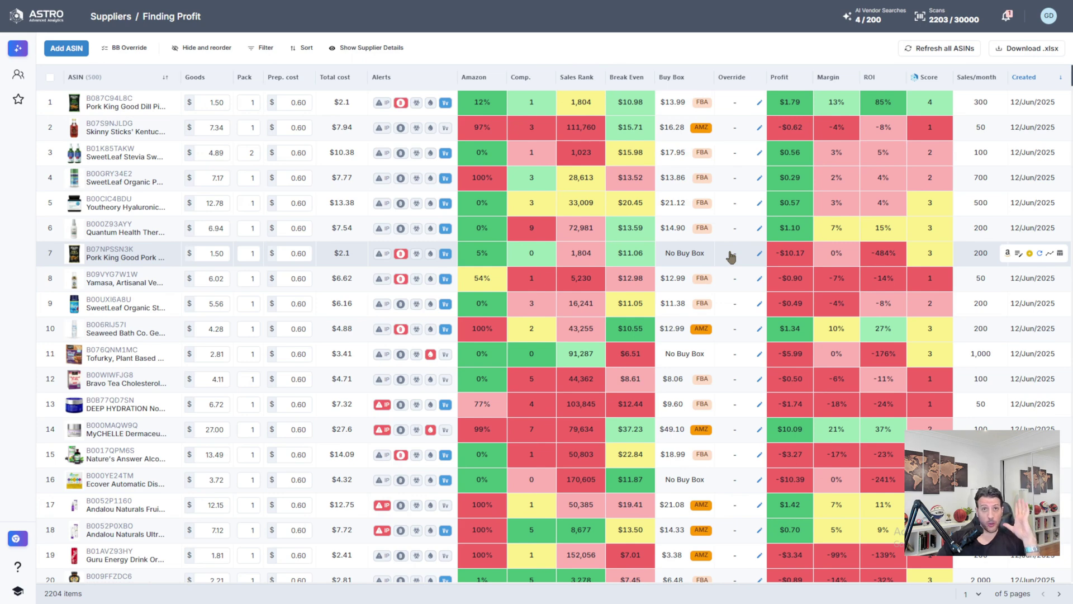
pyautogui.moveTo(715, 263)
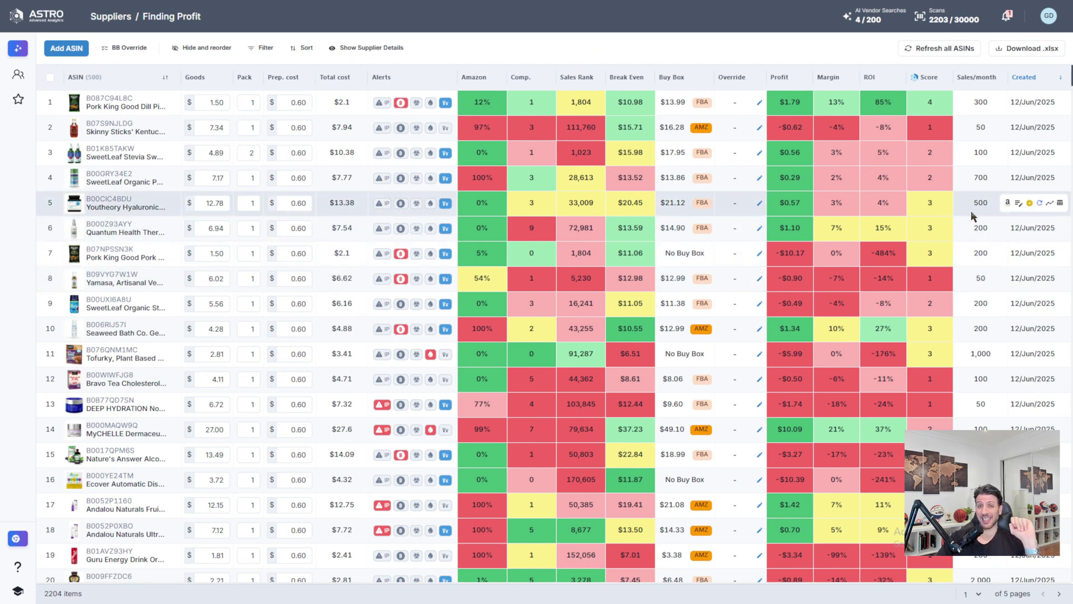
# Add a product list filter condition requiring Brand is a Seller to equal True.
pyautogui.click(272, 52)
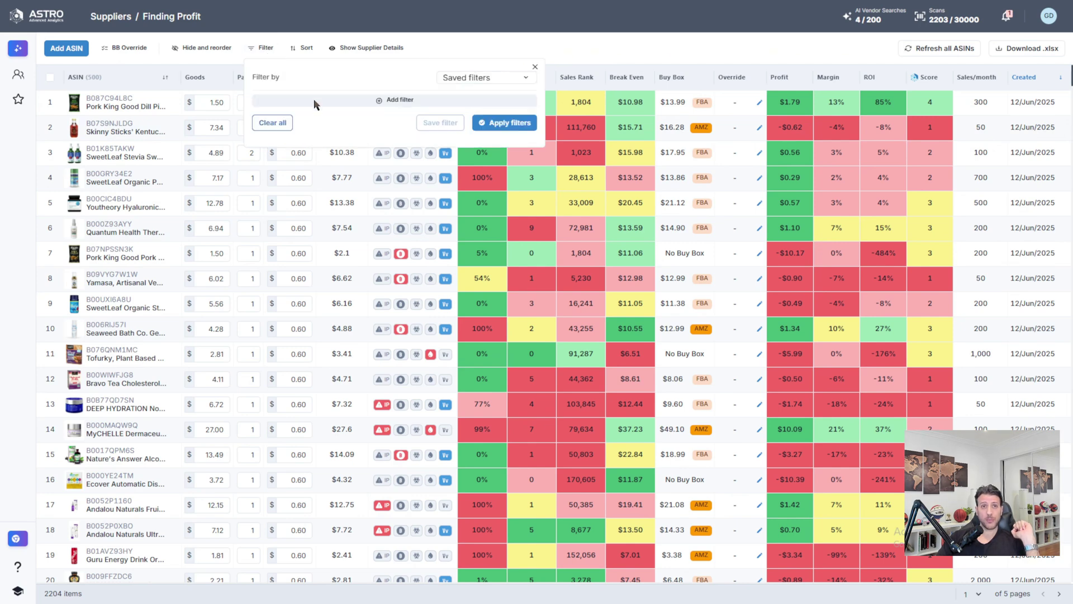
pyautogui.click(398, 105)
pyautogui.click(314, 106)
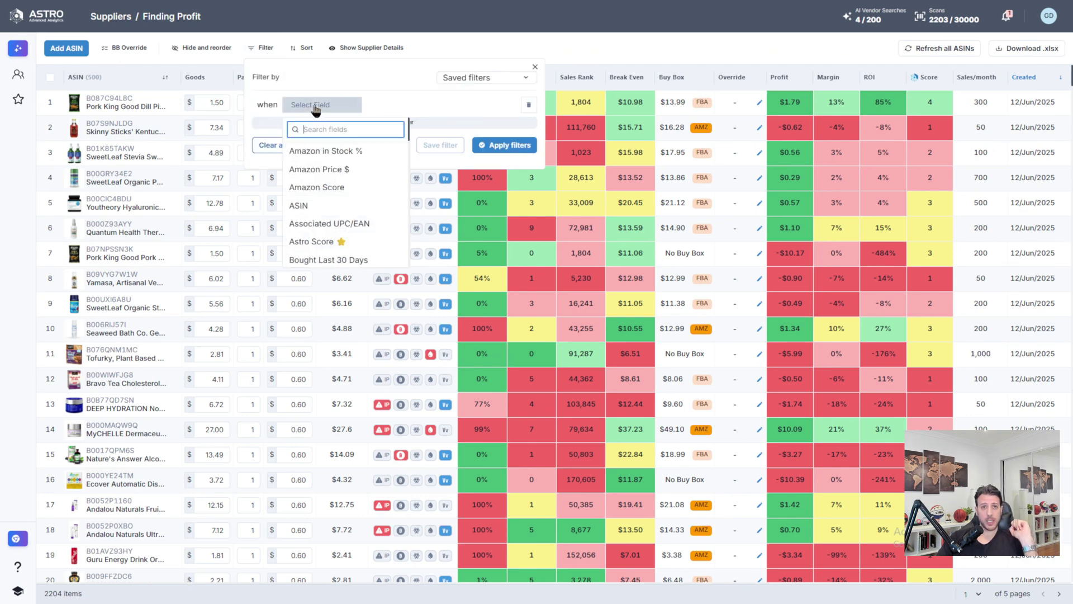
pyautogui.write('brand')
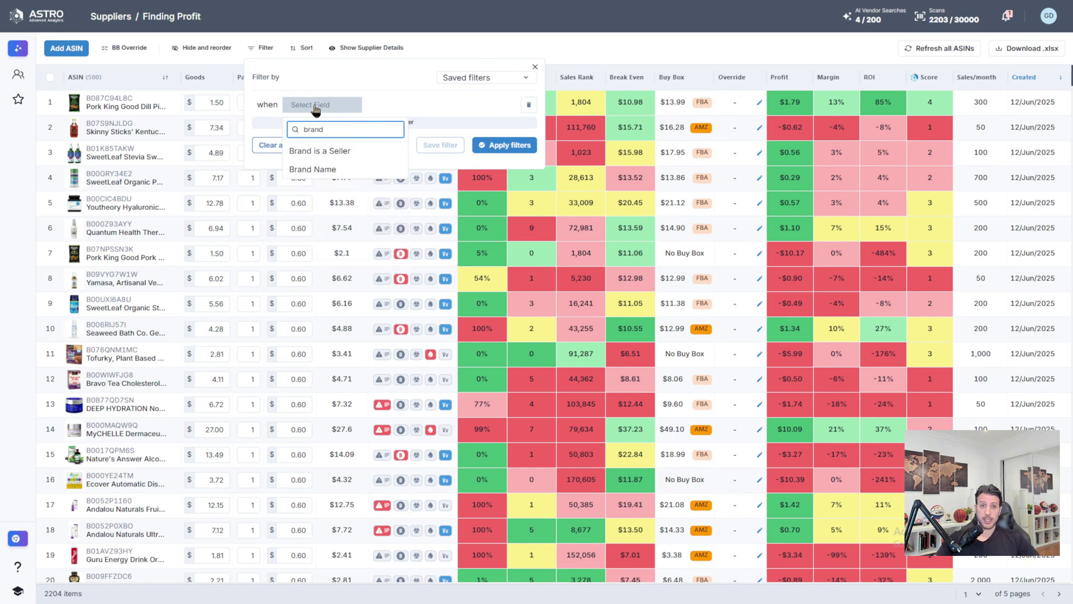
pyautogui.click(351, 152)
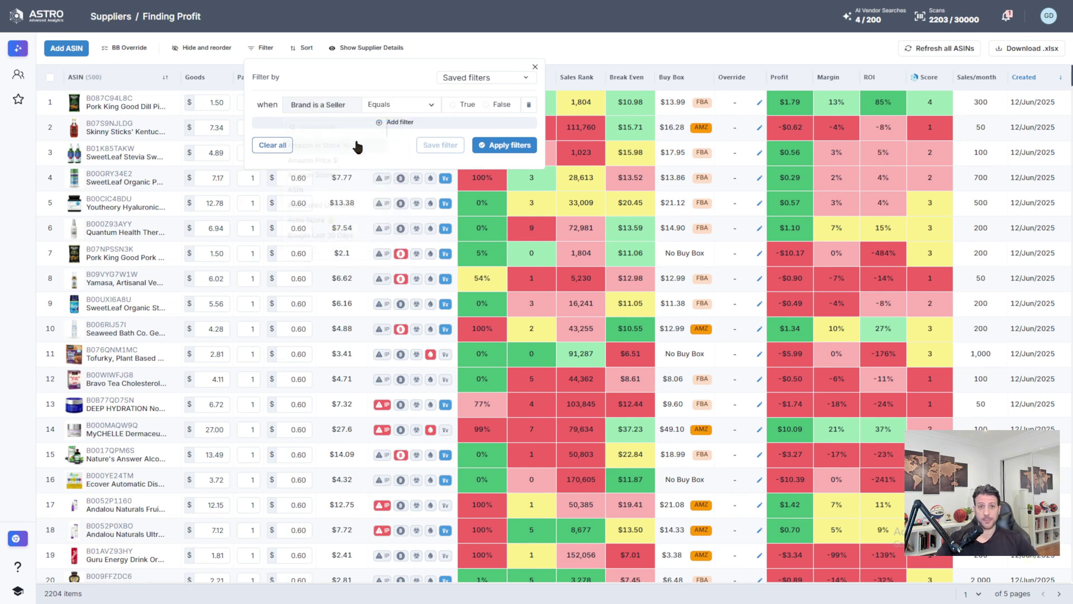
pyautogui.click(450, 104)
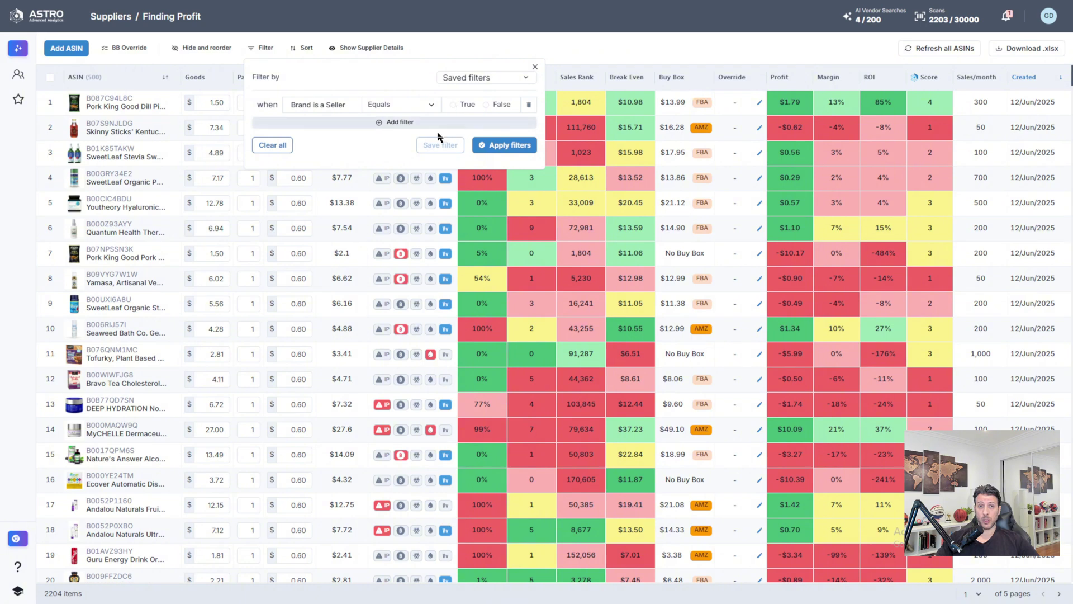
# Add a second condition for FBA Offers less than or equal to 1, apply the filters and close the filter settings.
pyautogui.click(387, 123)
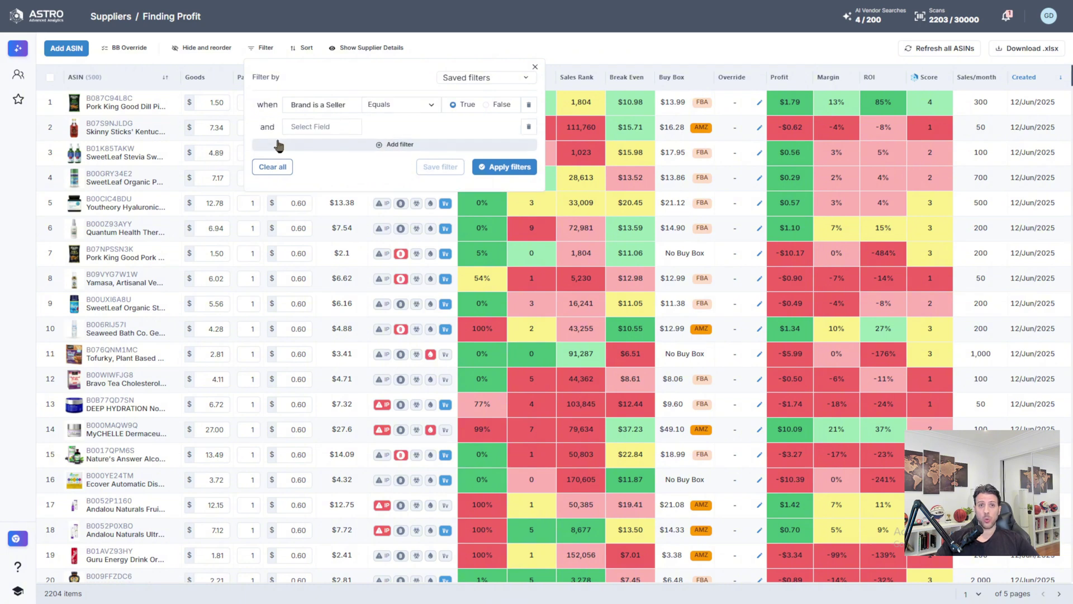
pyautogui.click(317, 132)
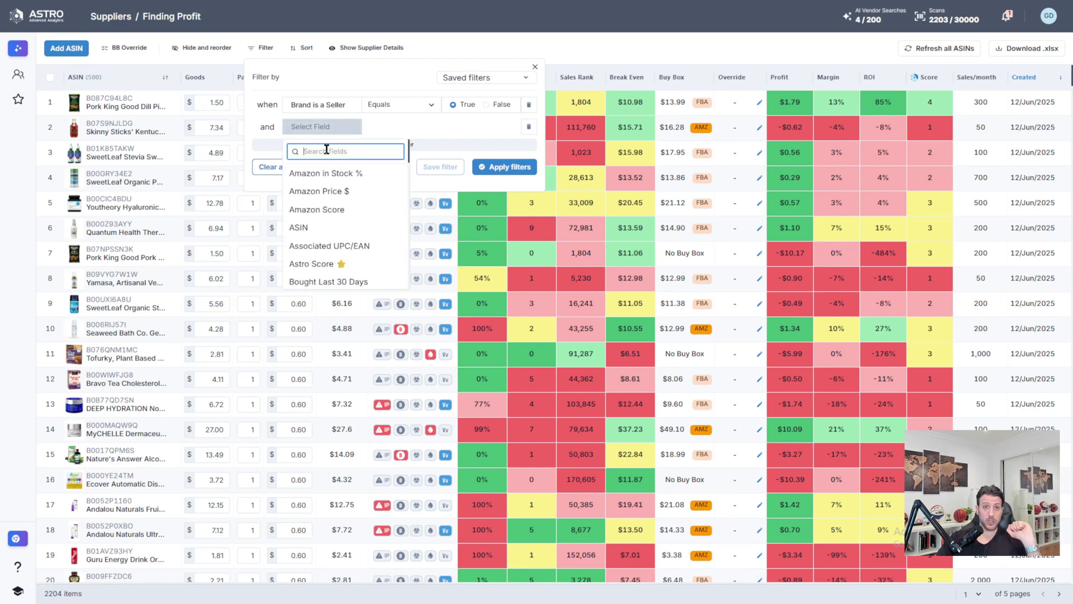
pyautogui.write('fba')
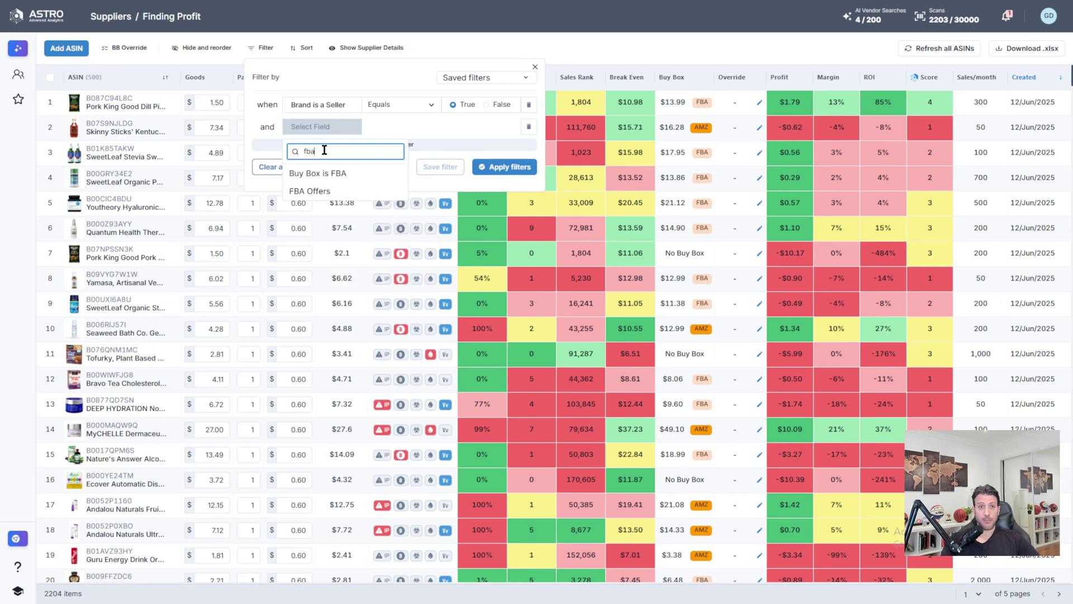
pyautogui.click(310, 191)
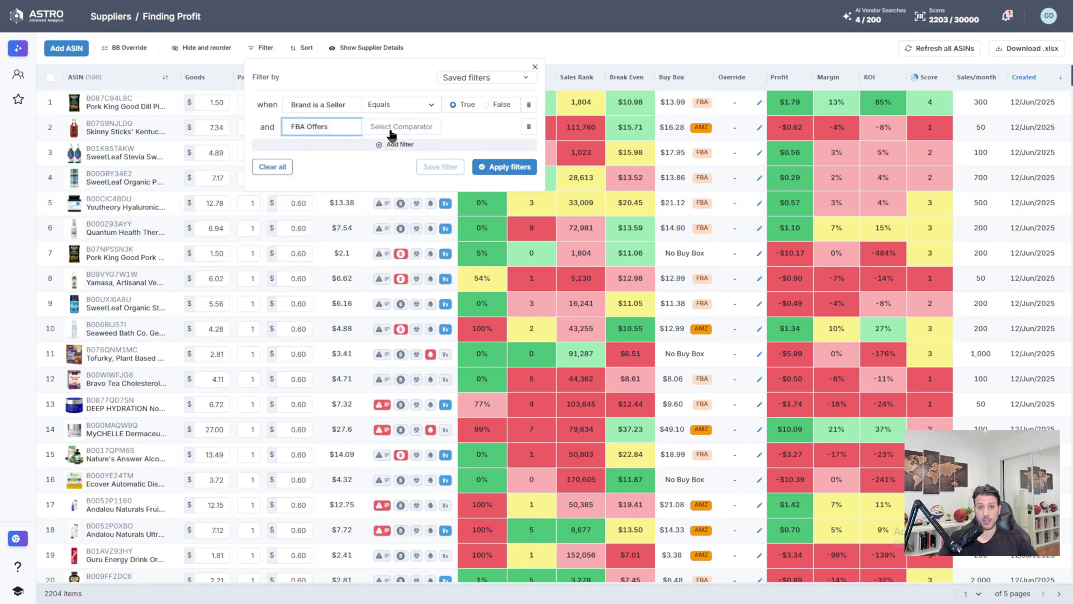
pyautogui.click(401, 127)
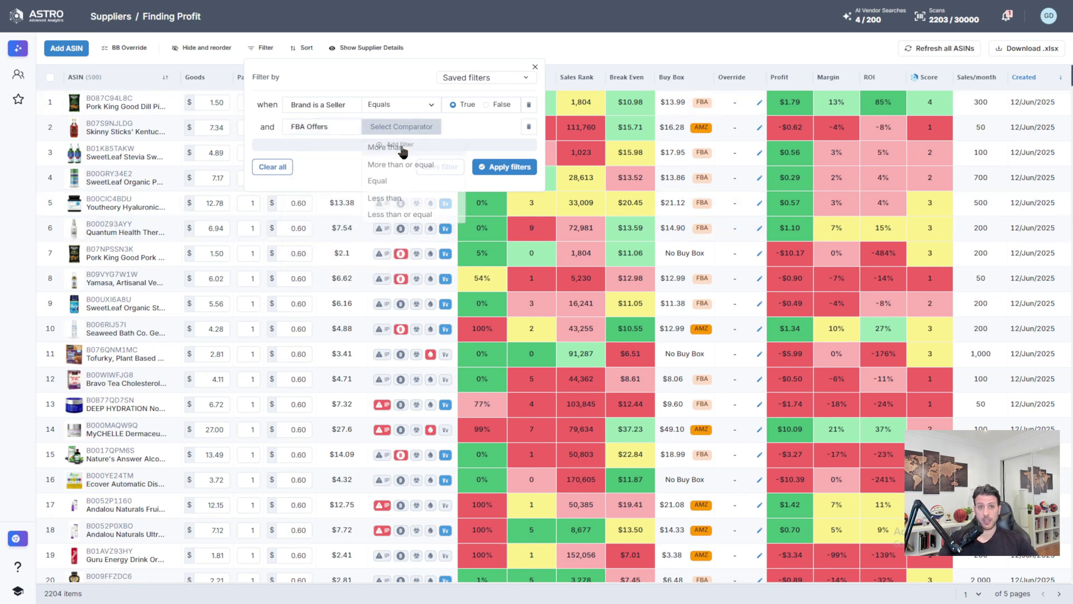
pyautogui.click(412, 220)
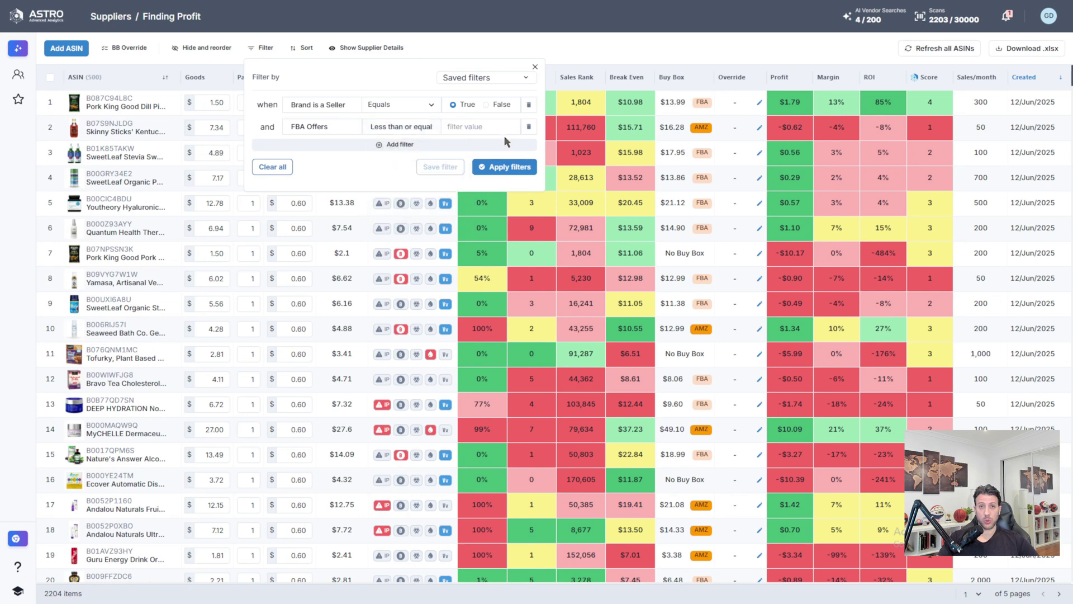
pyautogui.click(491, 128)
pyautogui.write('1')
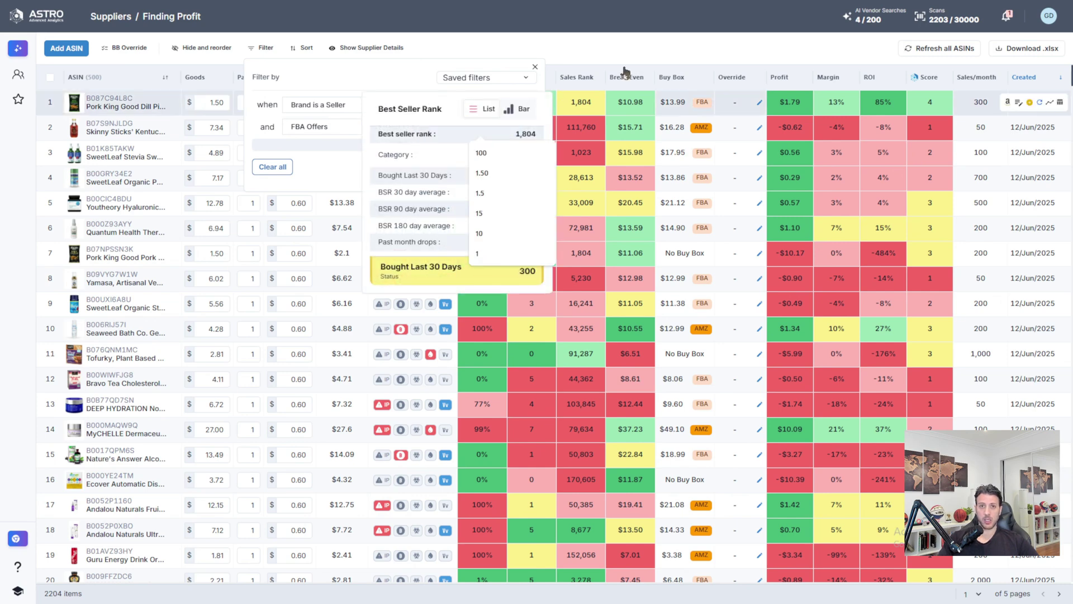
pyautogui.click(363, 159)
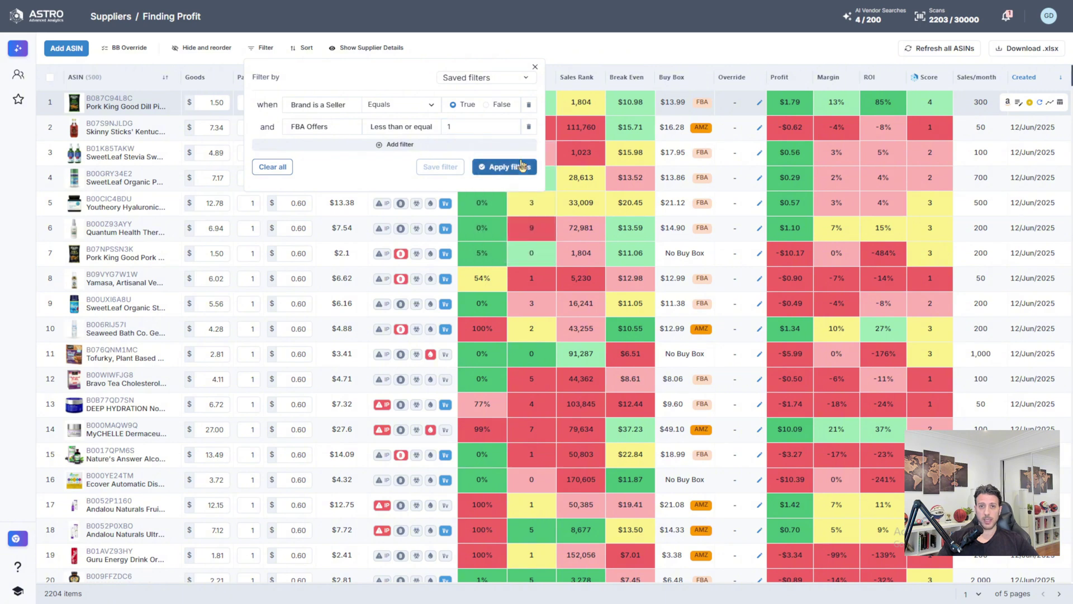
pyautogui.click(509, 167)
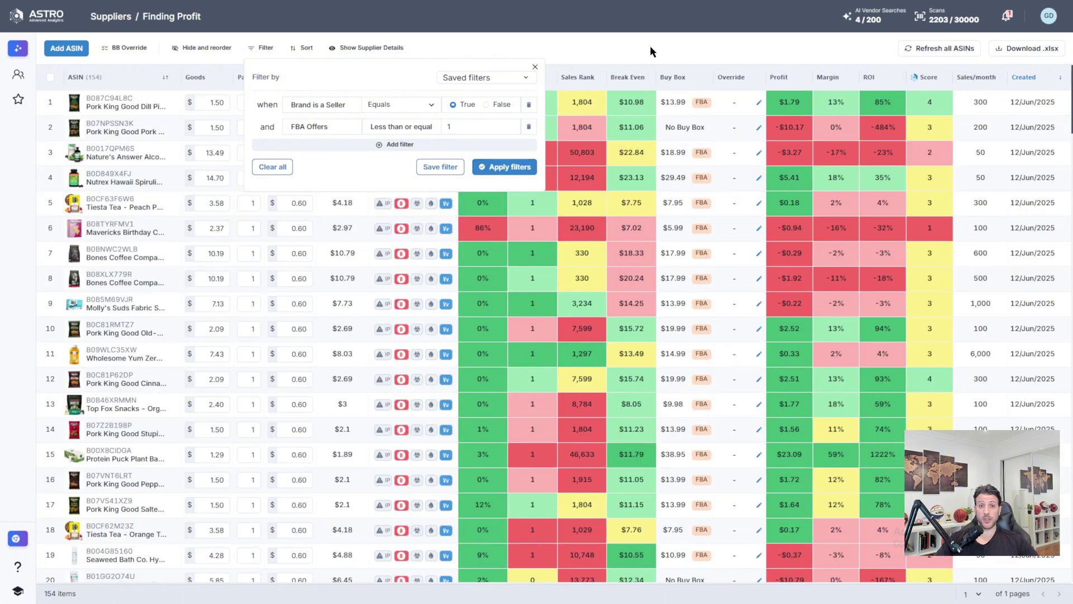
pyautogui.click(534, 68)
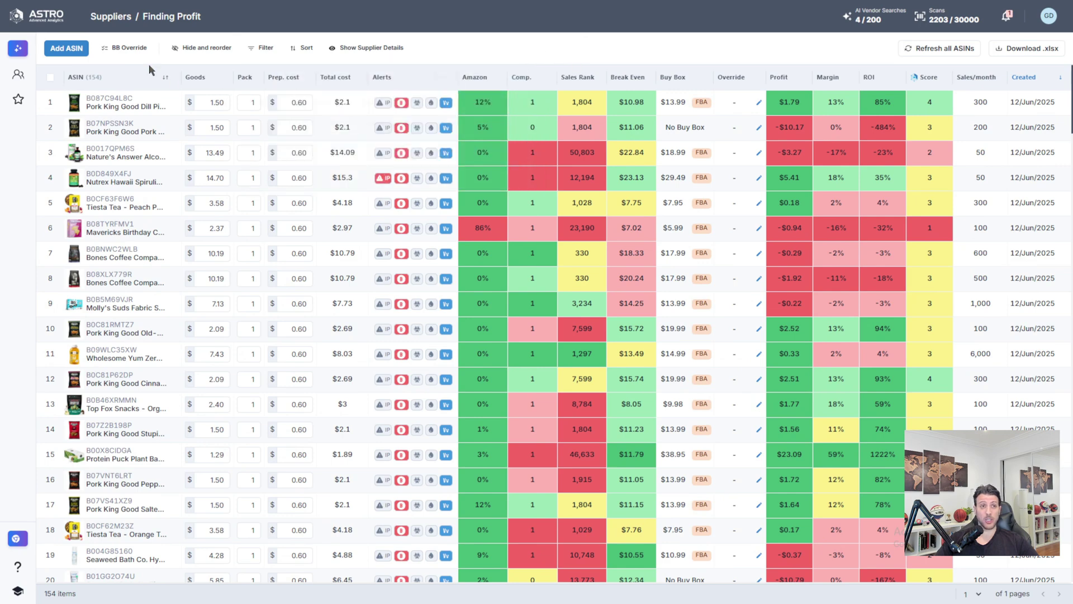
# Check the Buy Box contenders of the Pork King Good product in row 1 and preview the Wholesome Yum listing in row 11.
pyautogui.moveTo(536, 110)
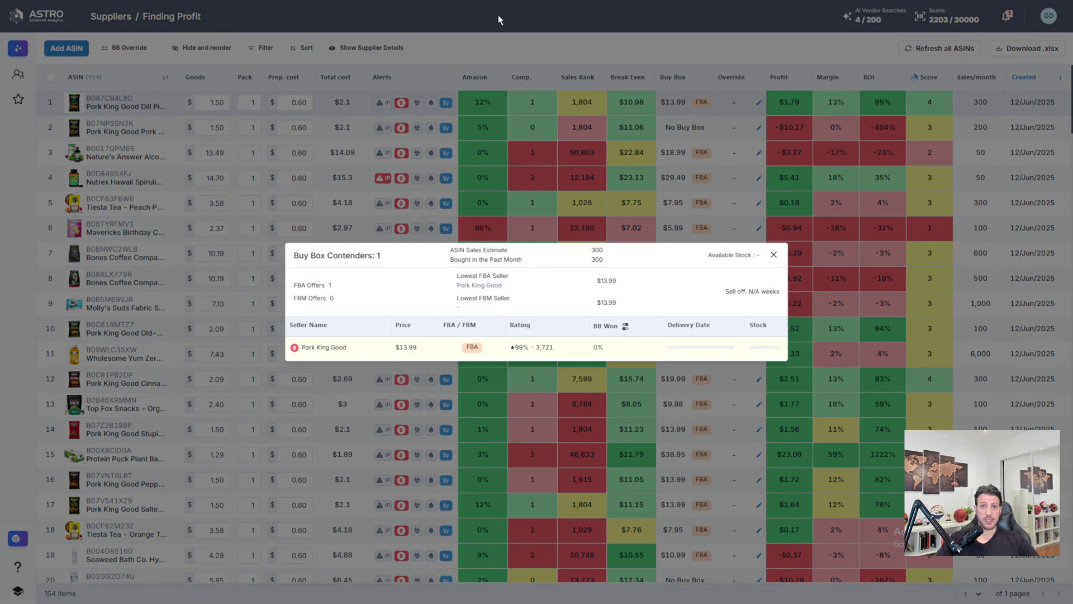
pyautogui.click(493, 45)
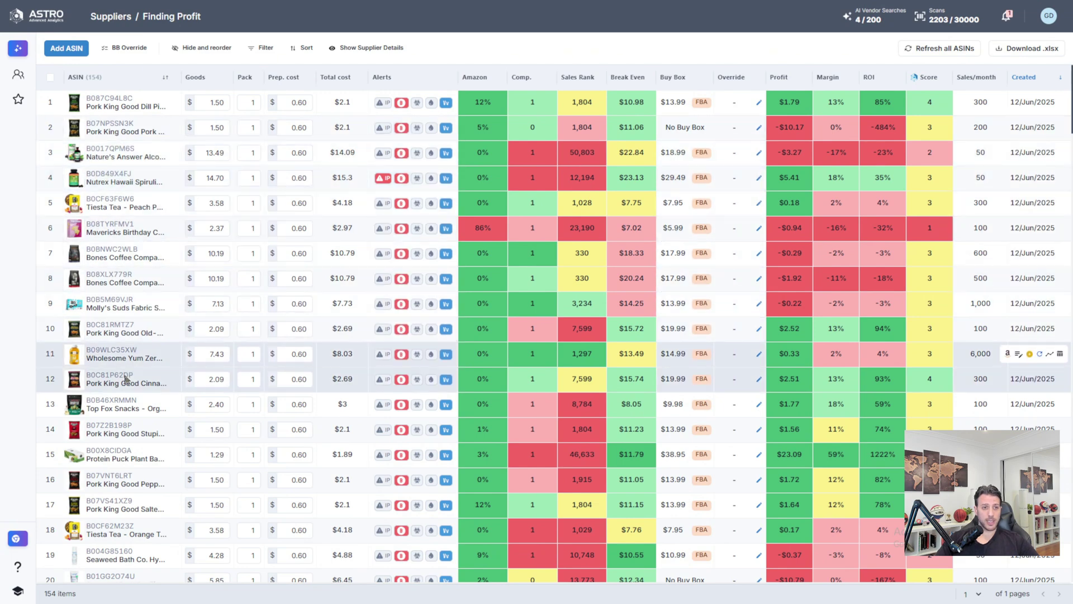
pyautogui.moveTo(102, 350)
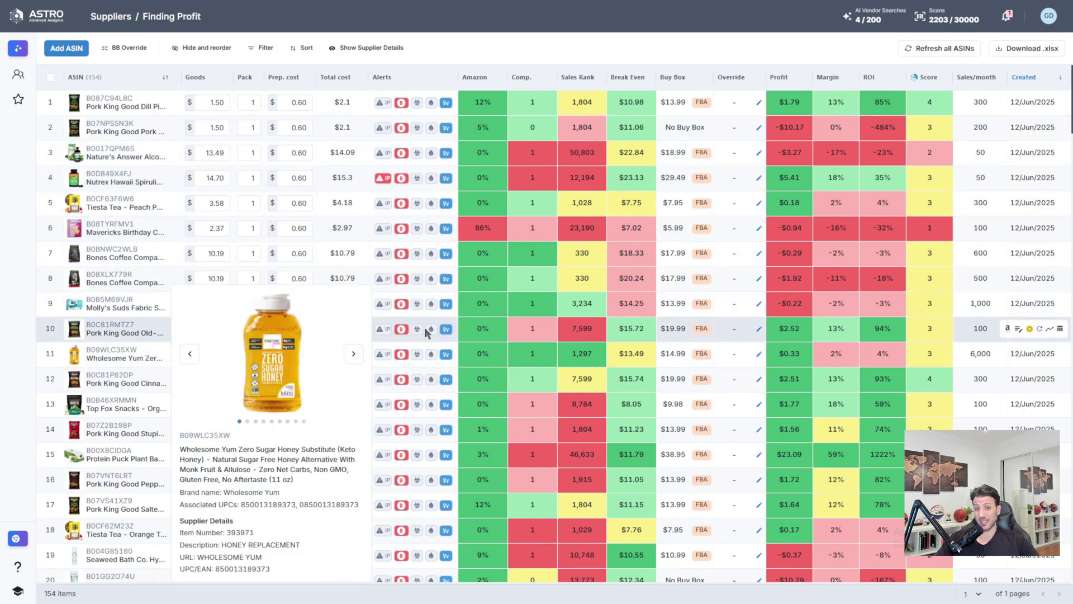
# Select all products in the filtered list and delete them, confirming the deletion.
pyautogui.click(51, 79)
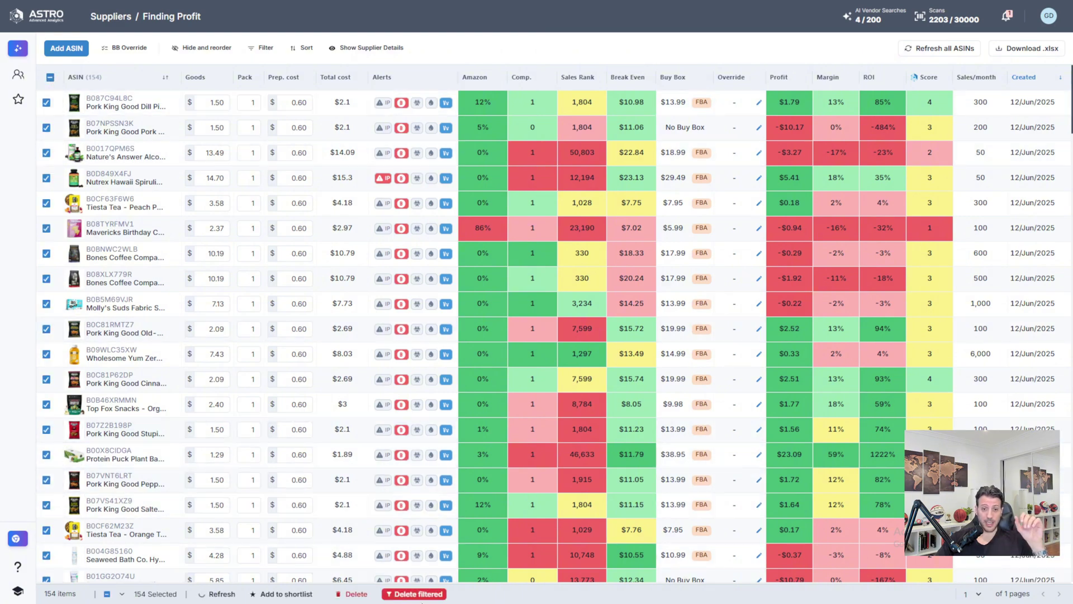
pyautogui.click(352, 593)
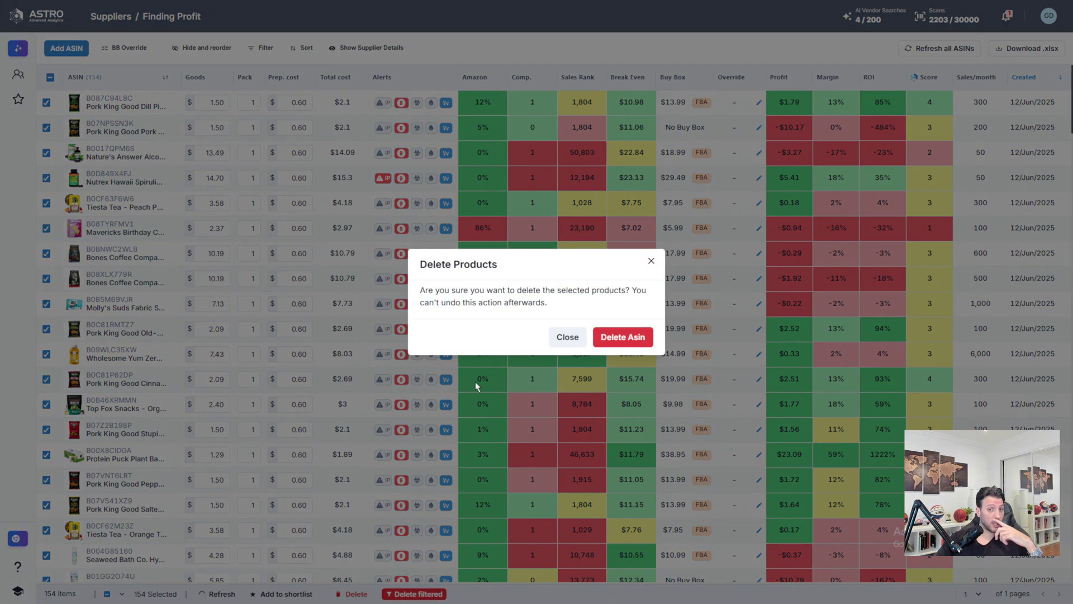
pyautogui.click(632, 331)
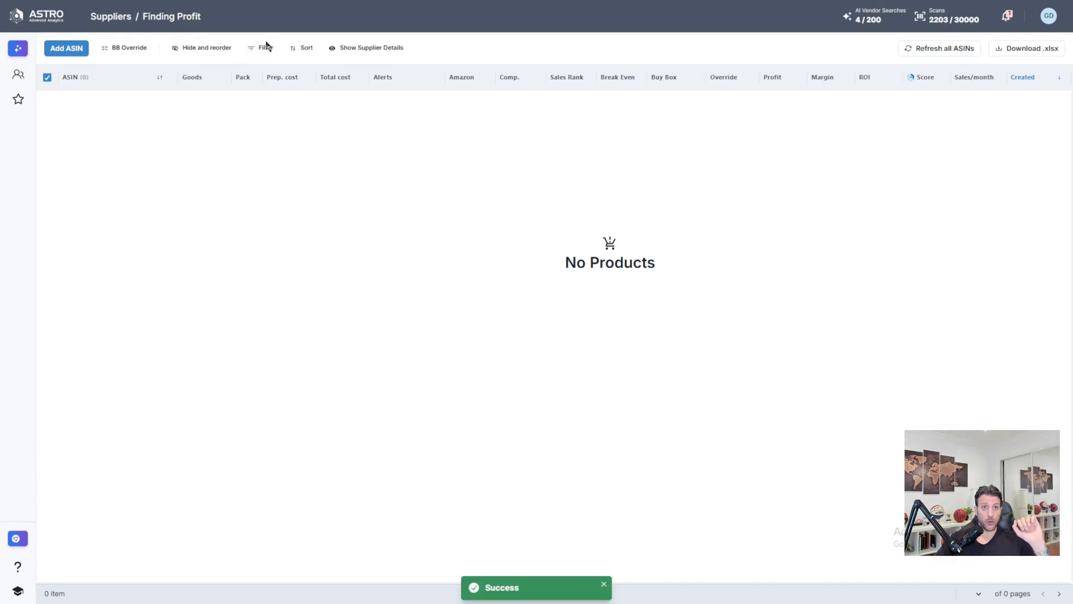
# Remove the Brand is a Seller and FBA Offers conditions and apply the empty filter to list the remaining products.
pyautogui.click(264, 51)
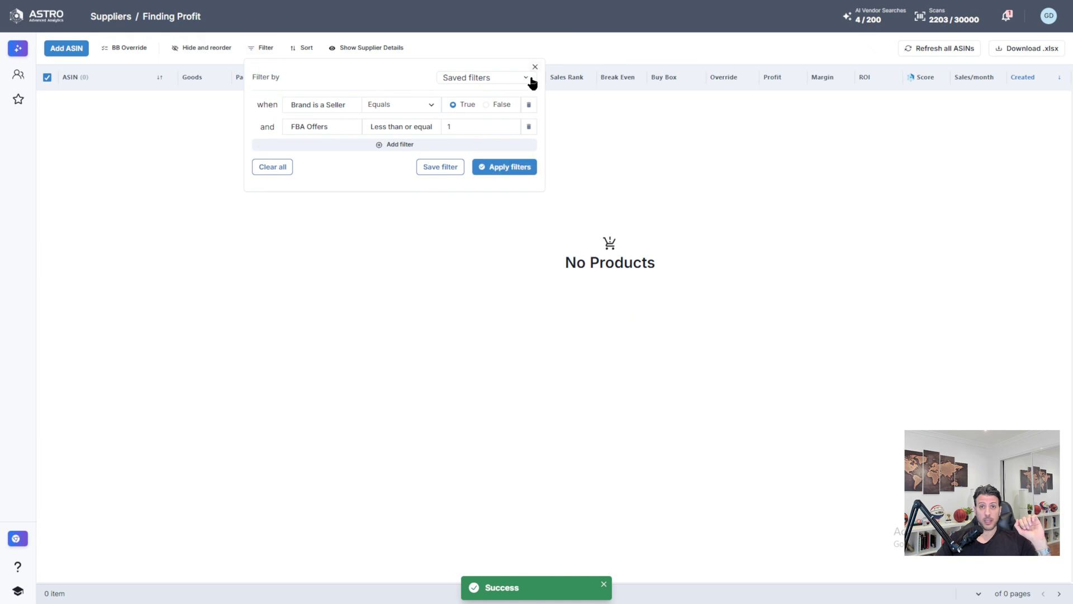
pyautogui.click(529, 105)
pyautogui.click(529, 104)
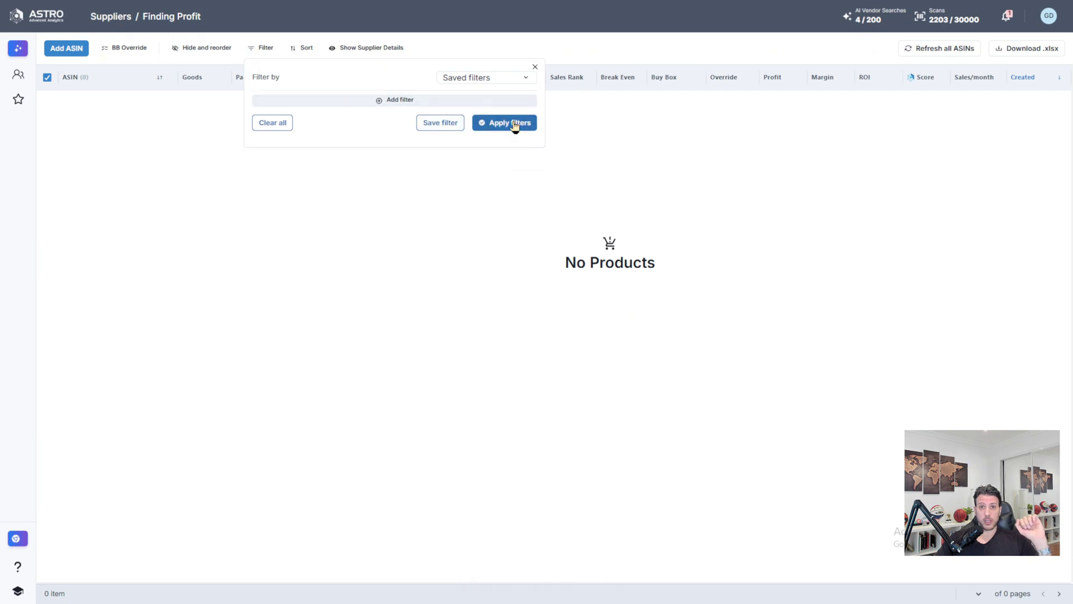
pyautogui.click(515, 123)
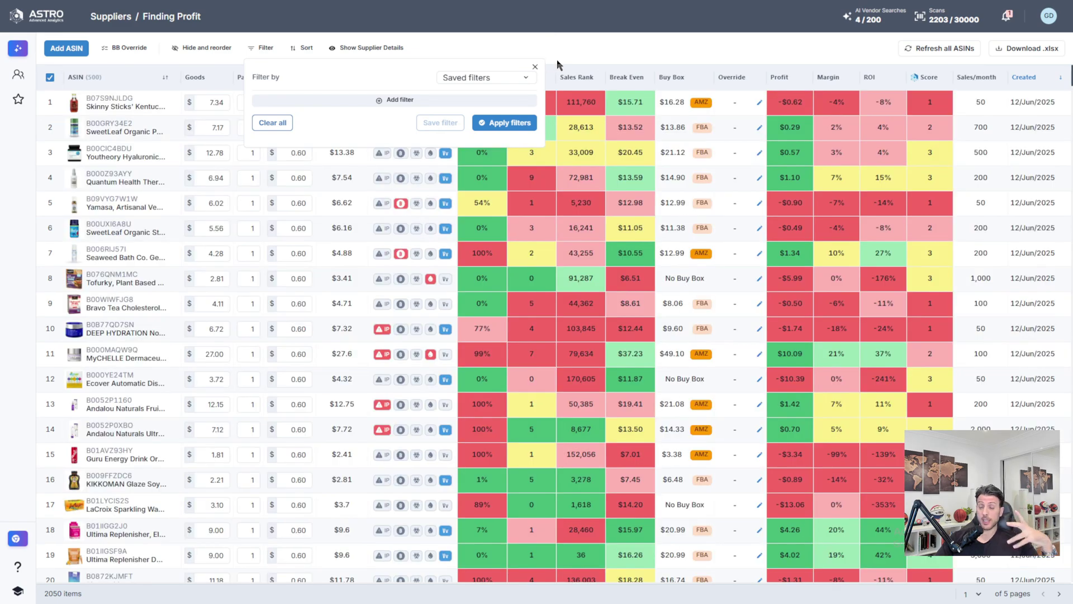
# Add a filter condition for Amazon in Stock % more than 50.
pyautogui.click(397, 100)
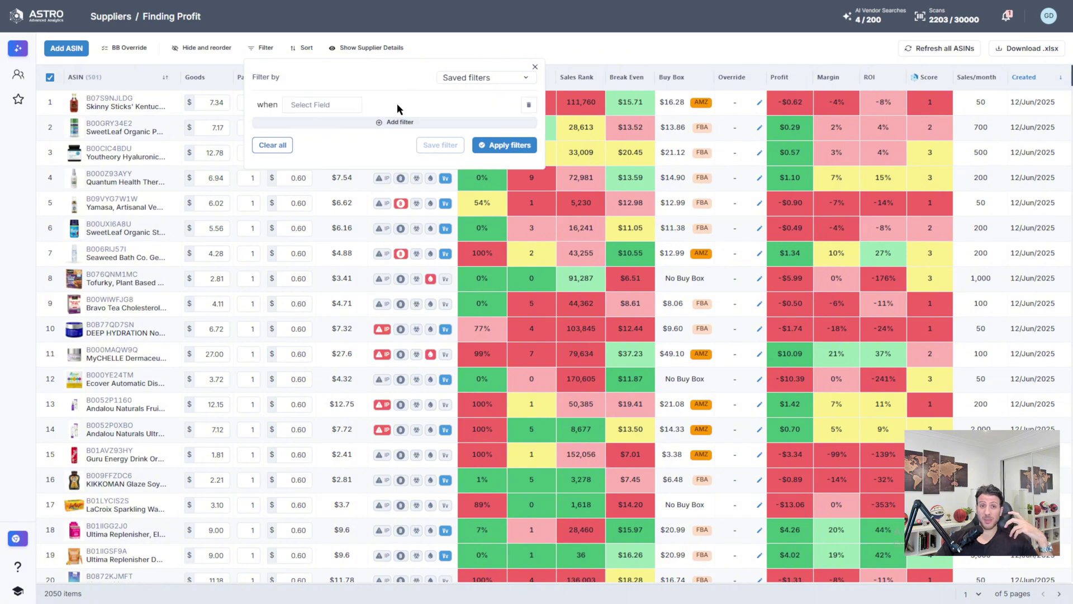
pyautogui.click(343, 106)
pyautogui.write('am')
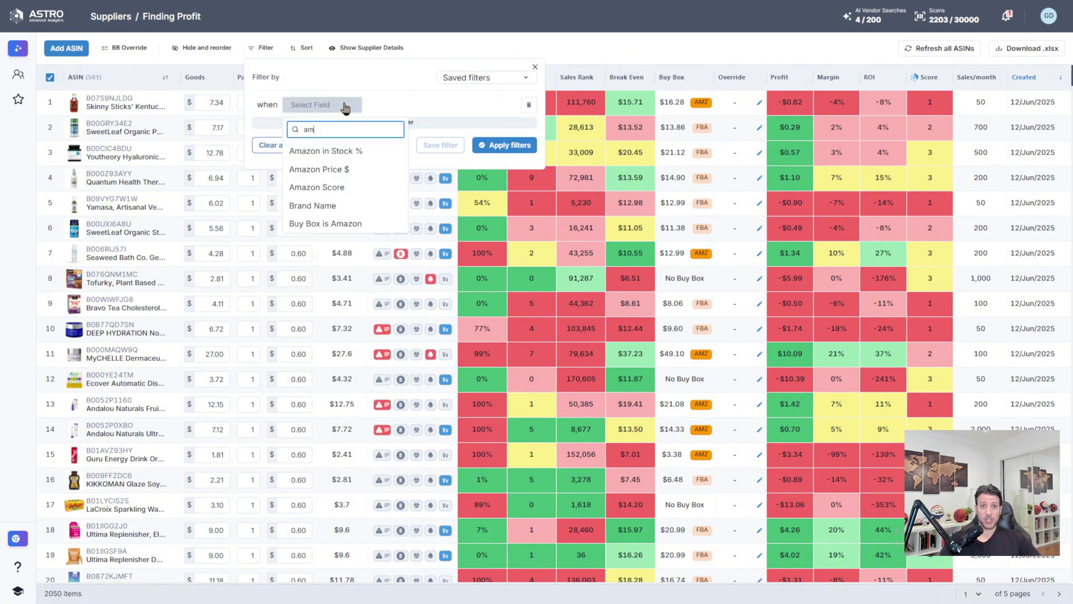
pyautogui.click(352, 150)
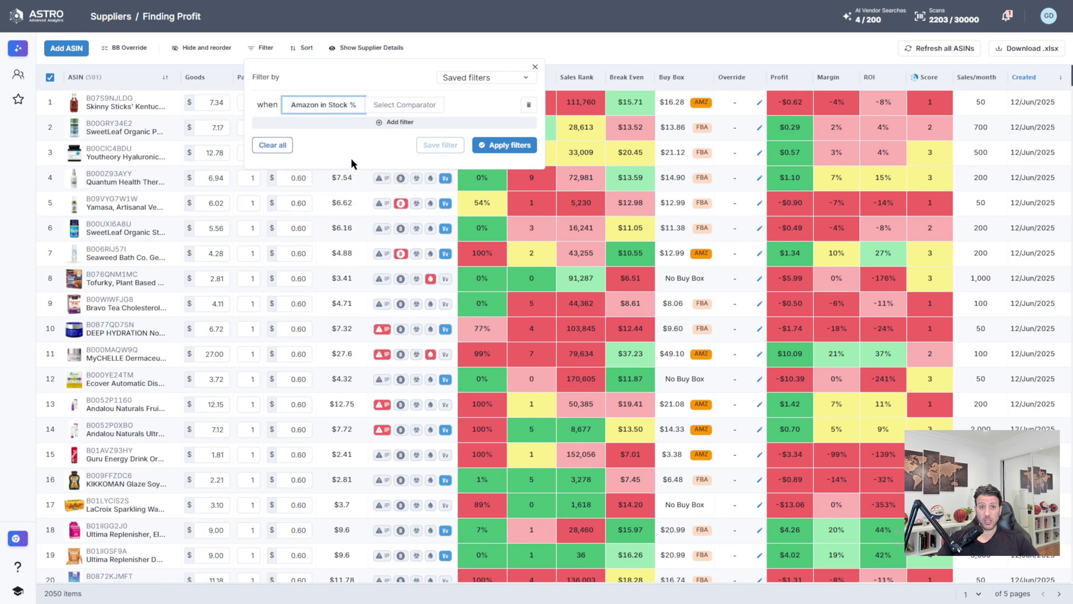
pyautogui.click(404, 106)
pyautogui.click(390, 126)
pyautogui.click(450, 106)
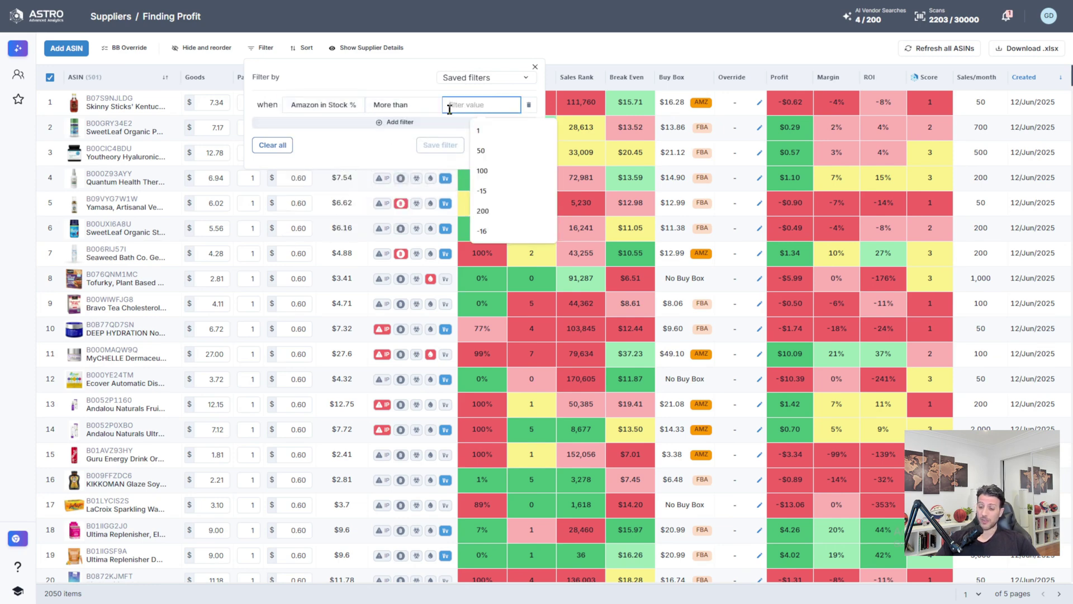
pyautogui.write('50')
pyautogui.click(365, 146)
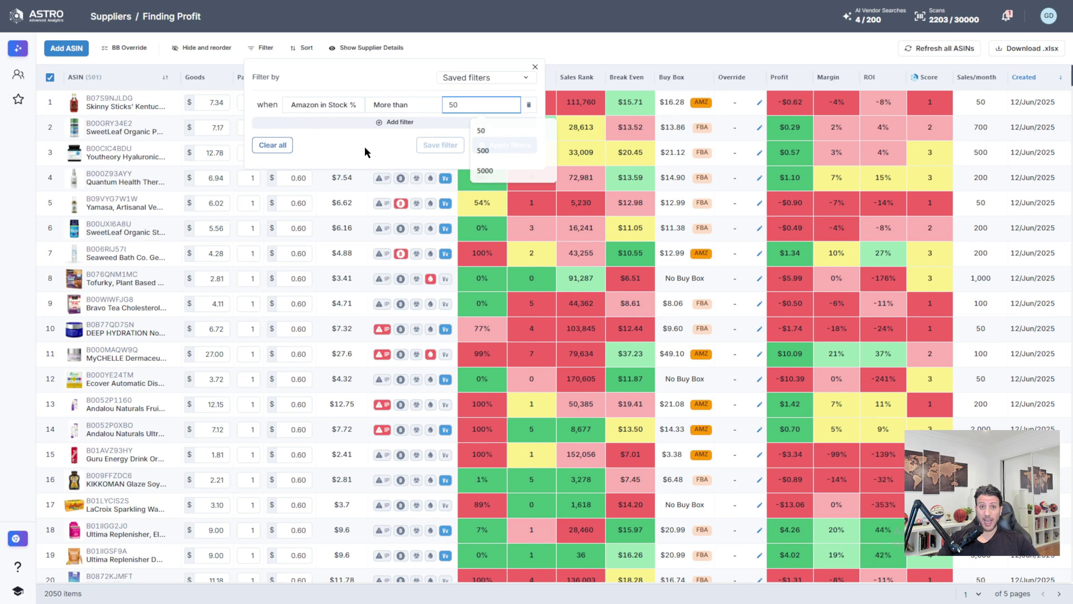
# Add a second filter condition, Buy Box is Amazon equals True, and apply both conditions to the product list.
pyautogui.click(405, 124)
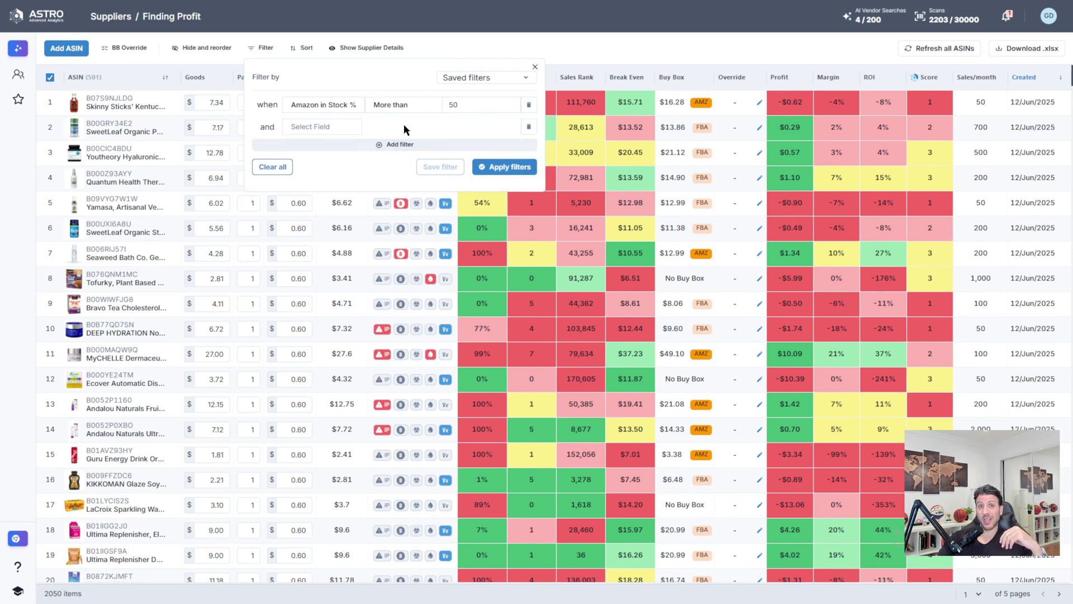
pyautogui.click(323, 130)
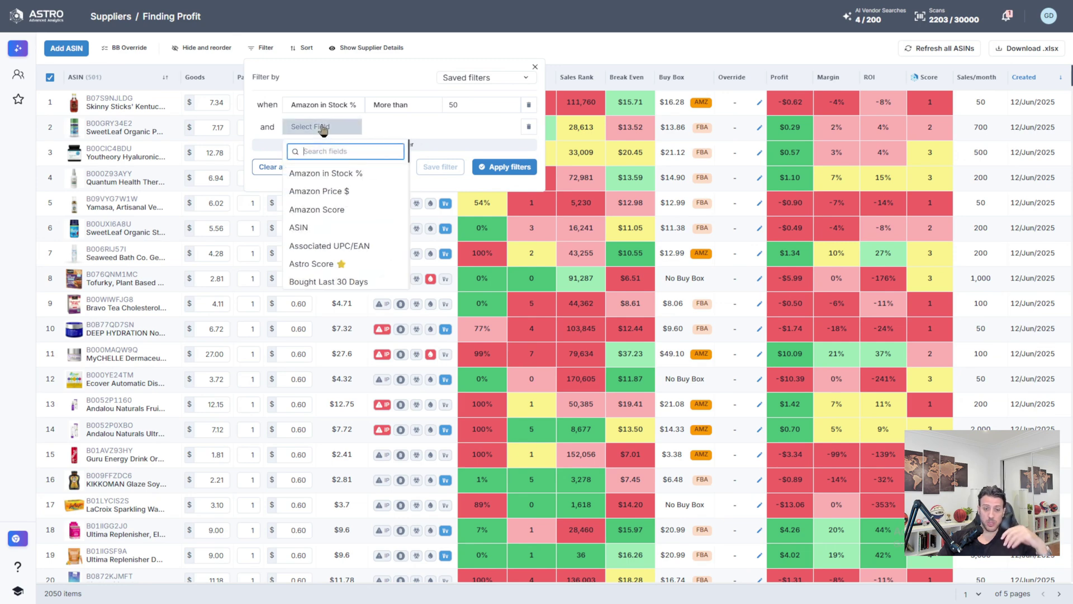
pyautogui.write('ama')
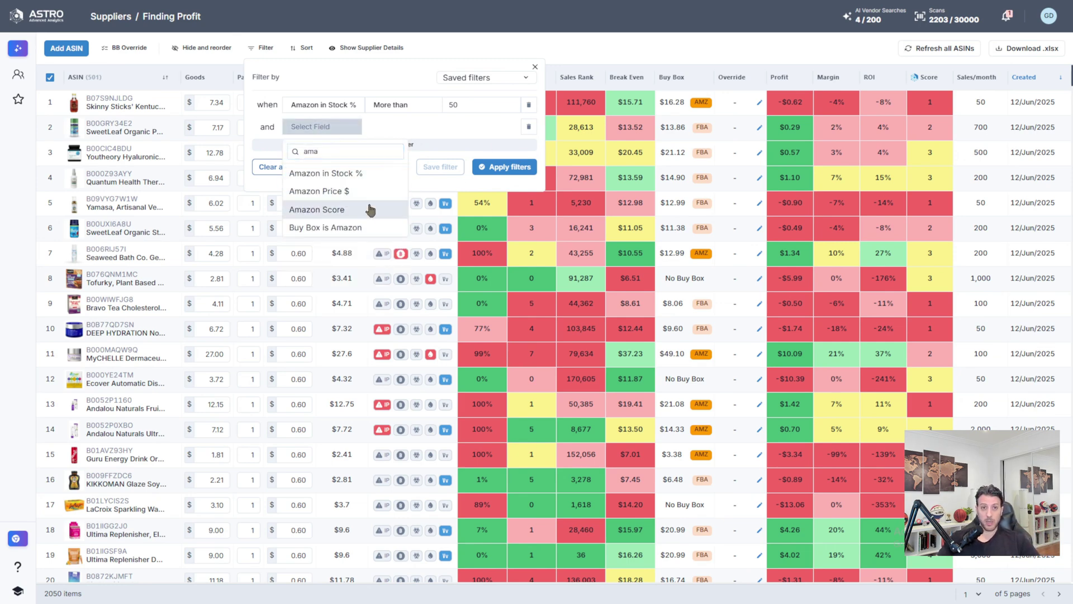
pyautogui.click(338, 228)
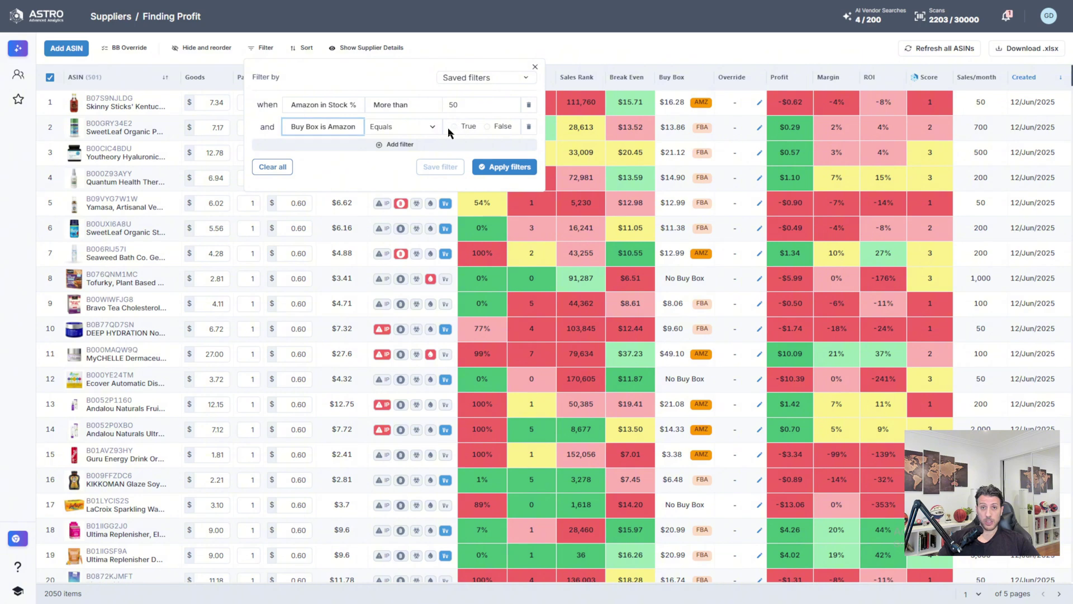
pyautogui.click(454, 128)
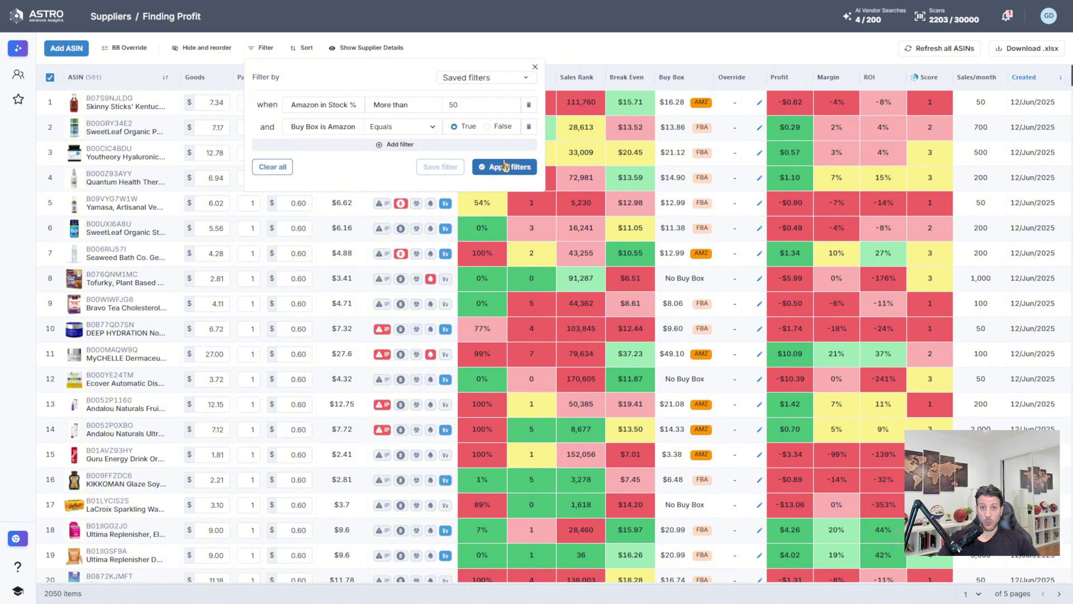
pyautogui.click(504, 167)
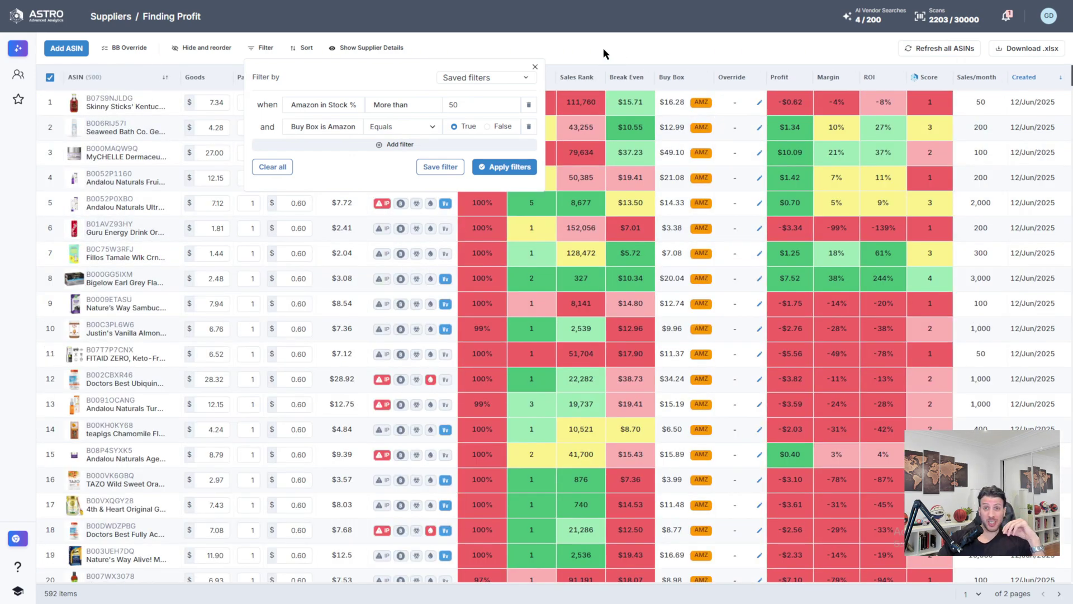
# Select the products sold by Amazon and delete the whole filtered list, confirming the deletion.
pyautogui.click(537, 69)
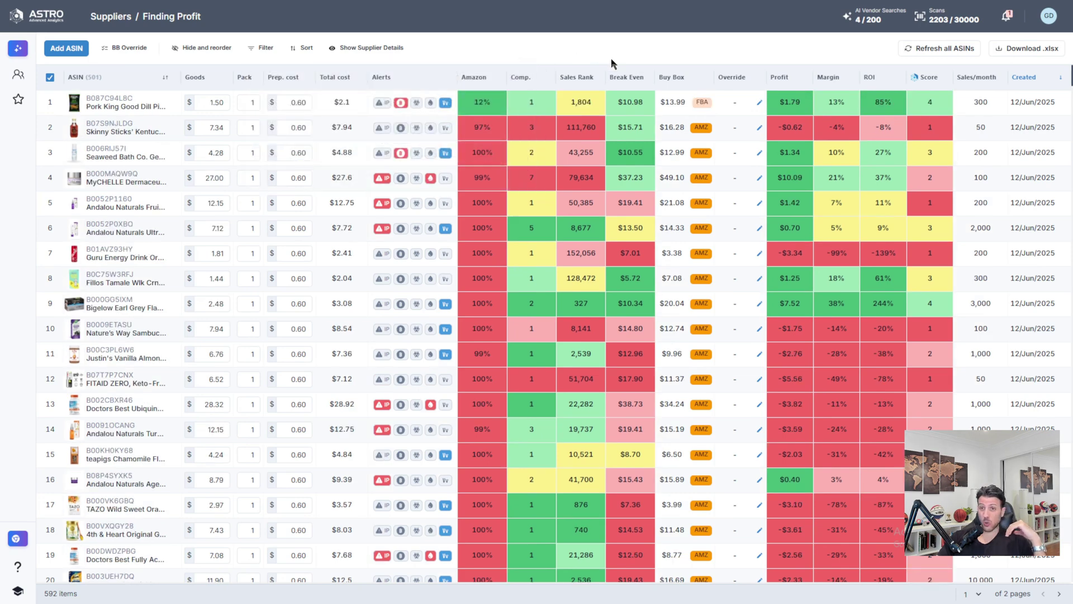
pyautogui.click(51, 79)
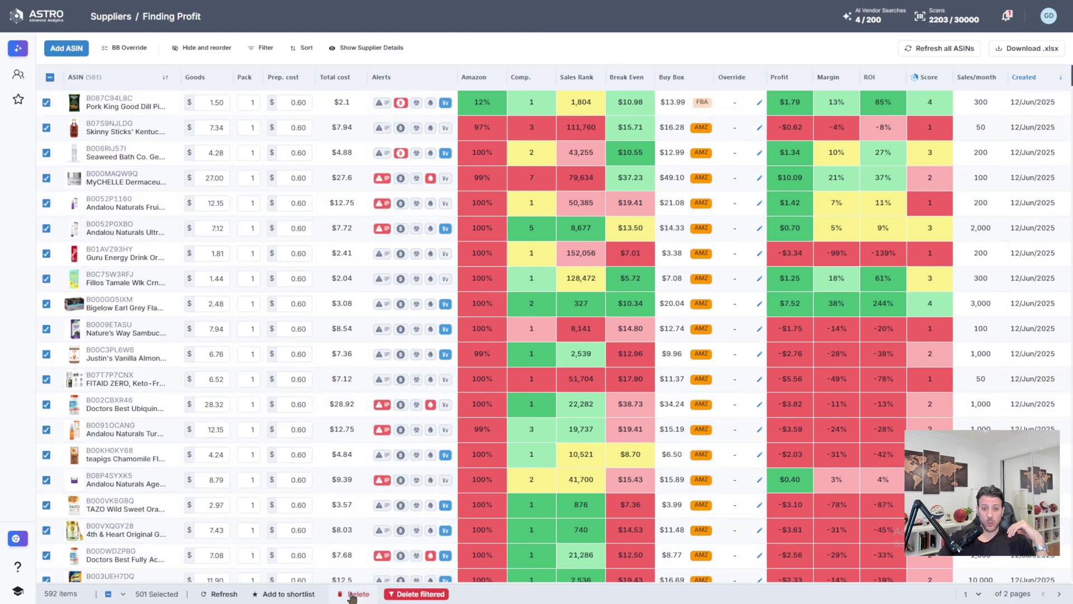
pyautogui.click(402, 593)
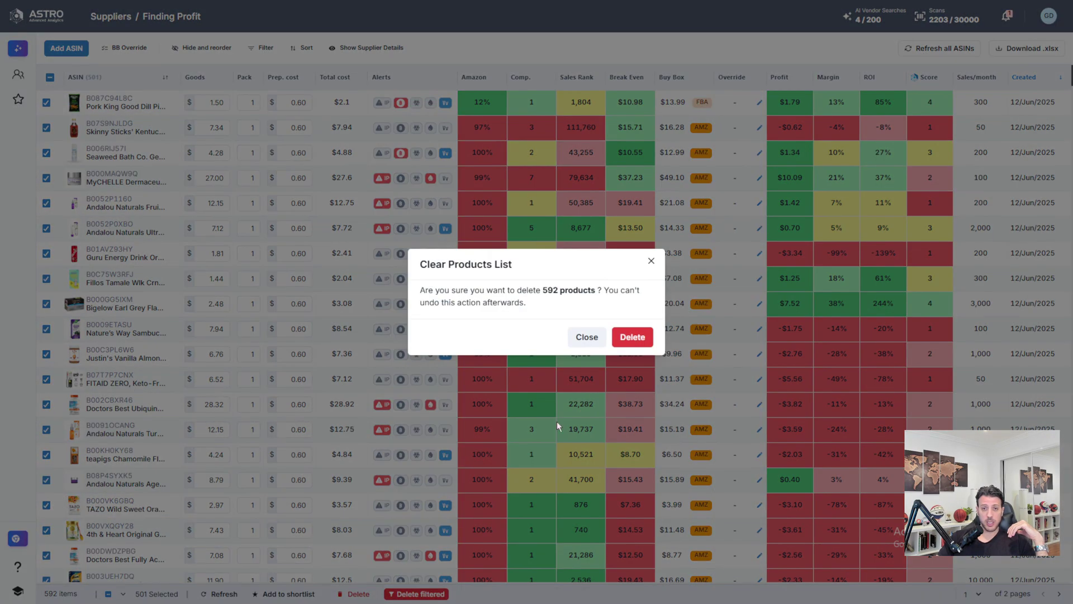
pyautogui.click(632, 339)
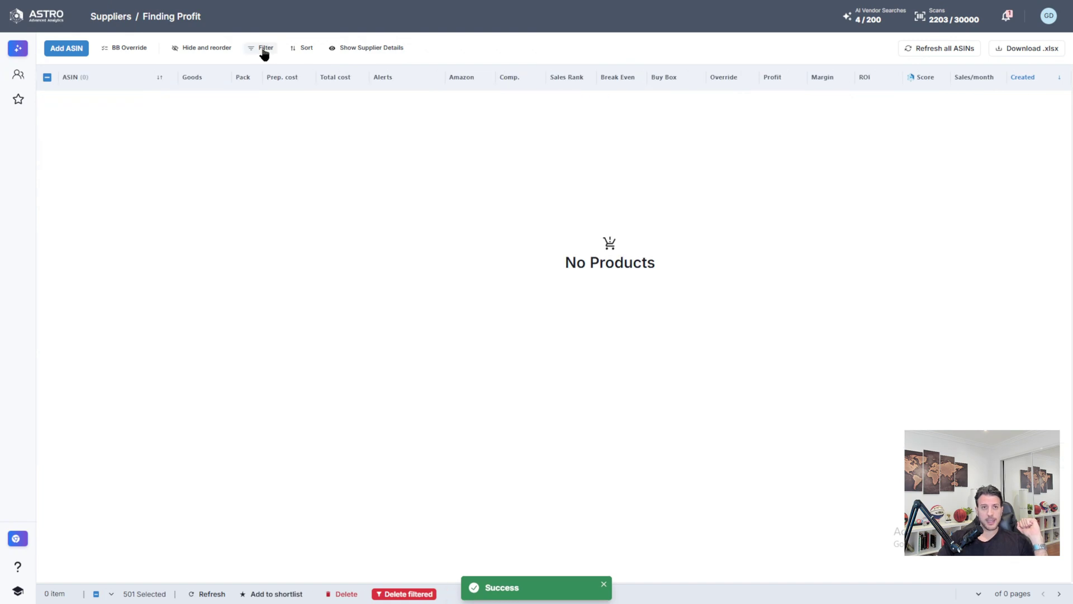
# Remove the Amazon in Stock % and Buy Box is Amazon conditions and apply the empty filter.
pyautogui.click(264, 49)
pyautogui.click(528, 104)
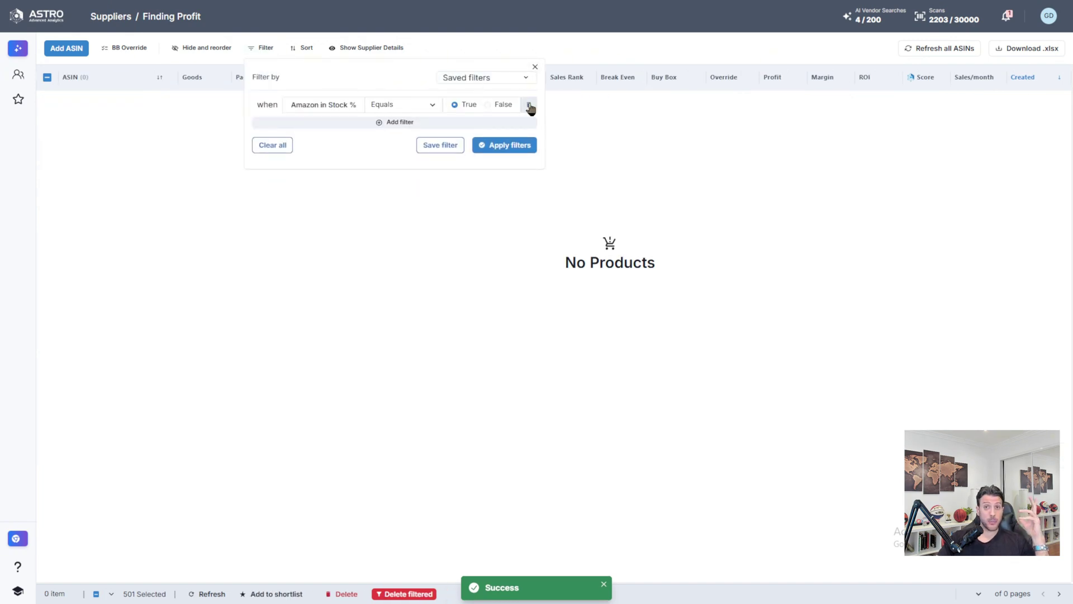
pyautogui.click(529, 104)
pyautogui.click(508, 123)
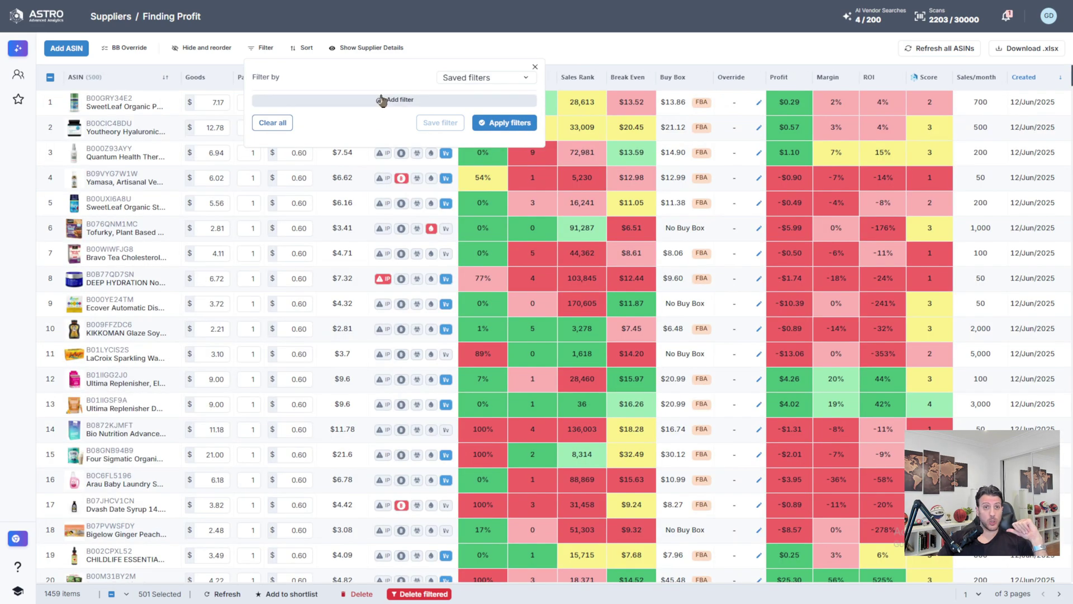
# Add a filter condition for Meltable equals True.
pyautogui.click(378, 101)
pyautogui.click(336, 107)
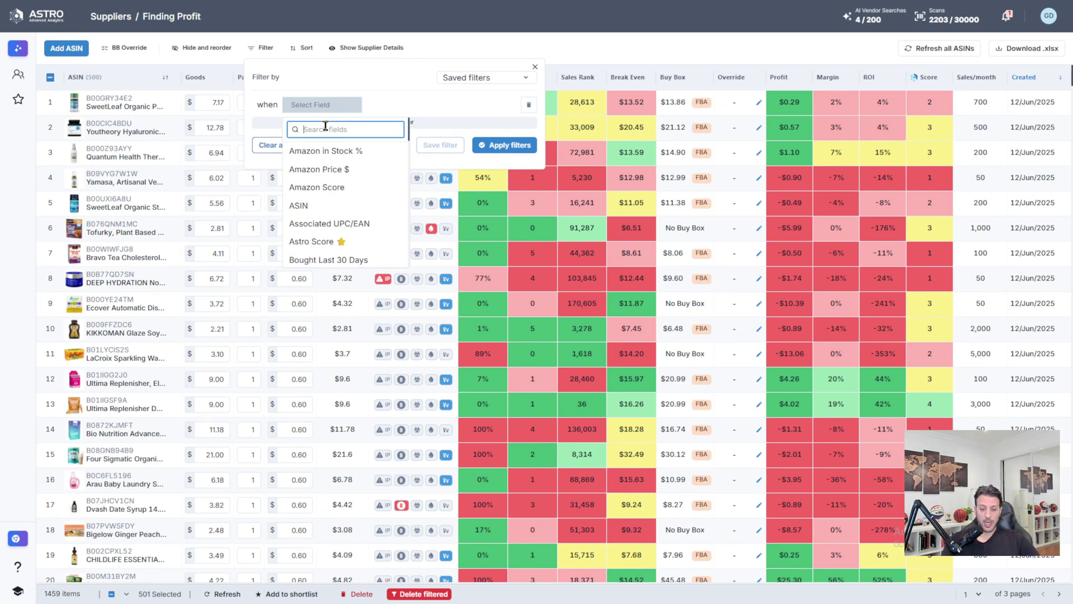
pyautogui.write('mela')
pyautogui.press('BackSpace')
pyautogui.write('t')
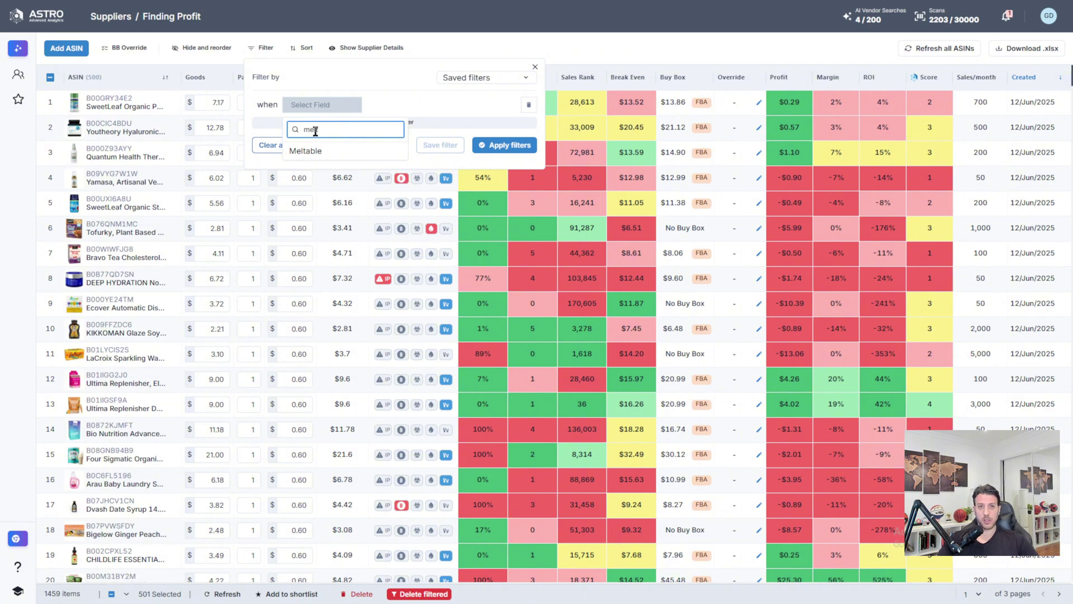
pyautogui.click(334, 152)
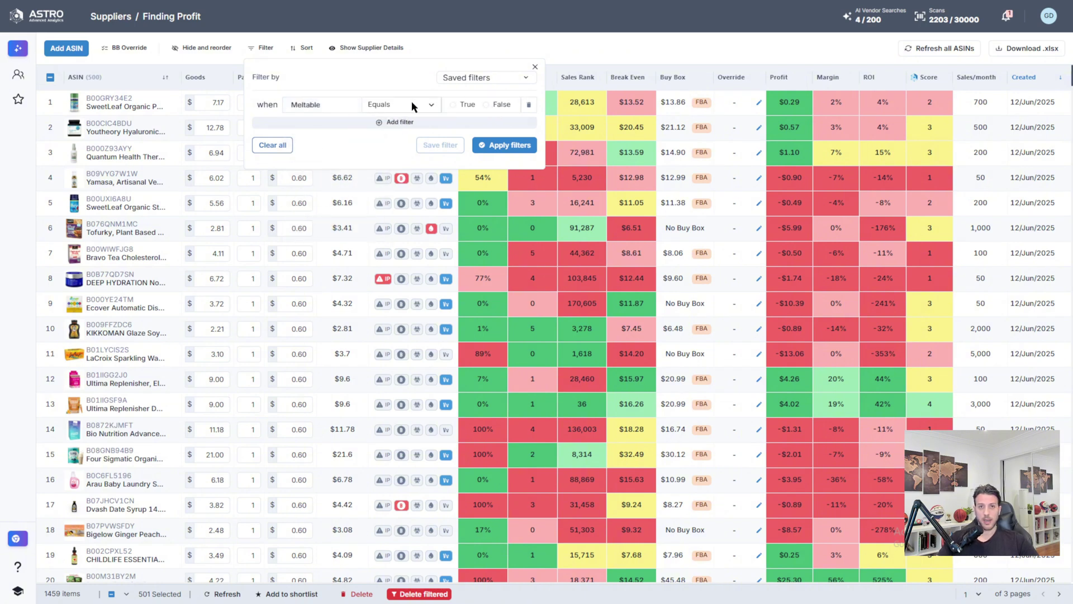
# Try combining the Meltable condition with a second one, Hazmat equals True, and apply both filters.
pyautogui.click(334, 122)
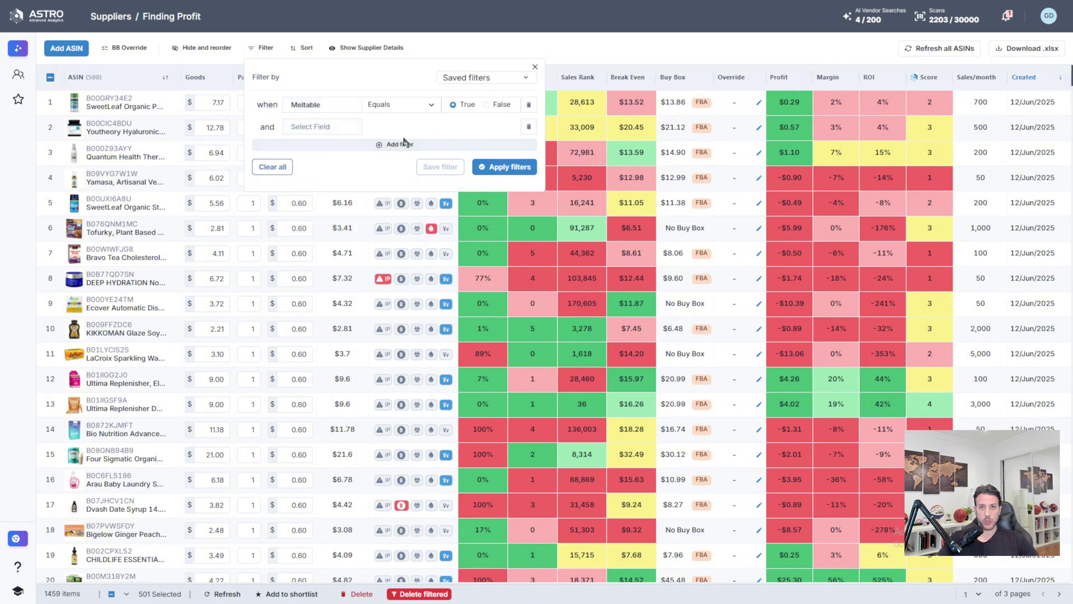
pyautogui.click(320, 125)
pyautogui.write('haz')
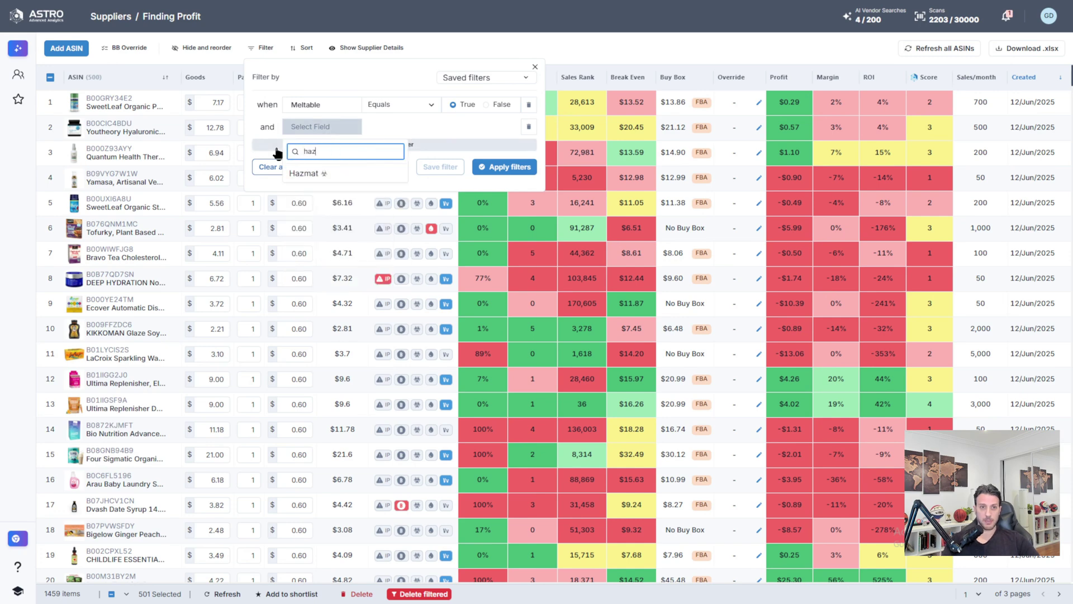
pyautogui.click(330, 174)
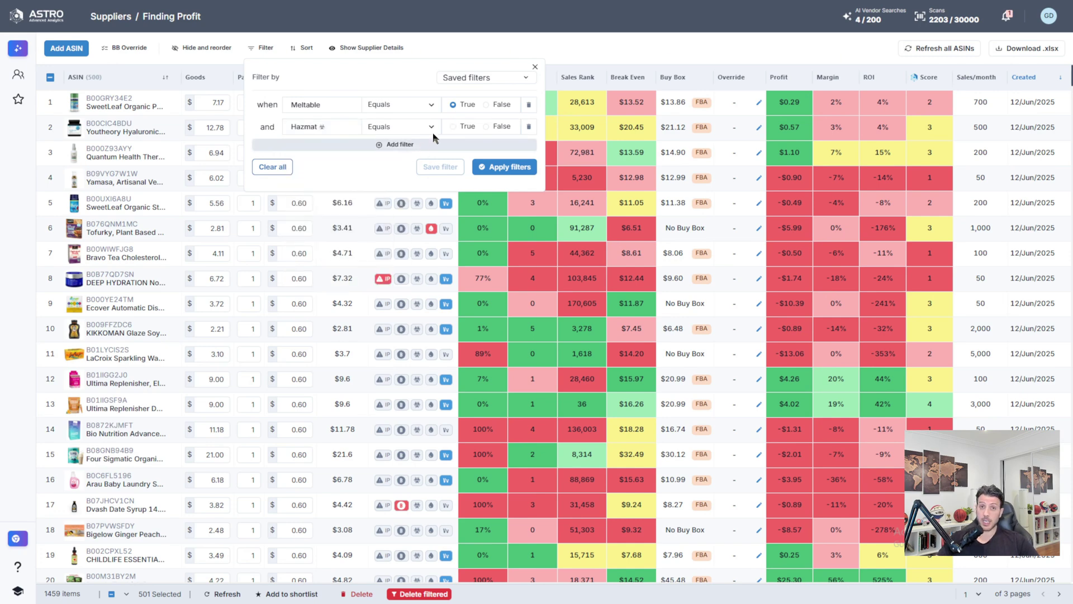
pyautogui.click(452, 128)
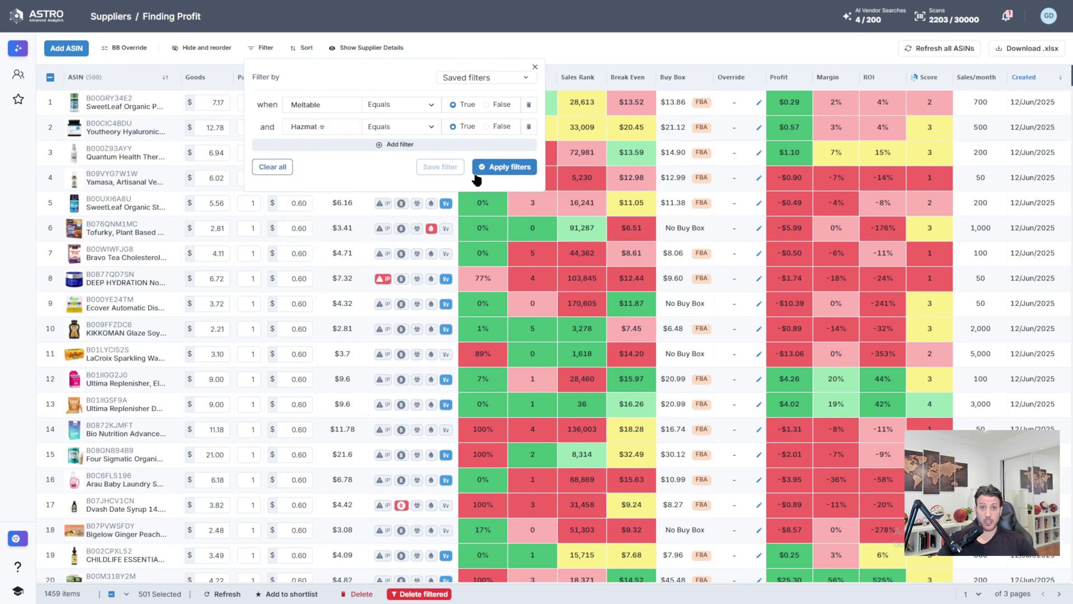
pyautogui.click(504, 168)
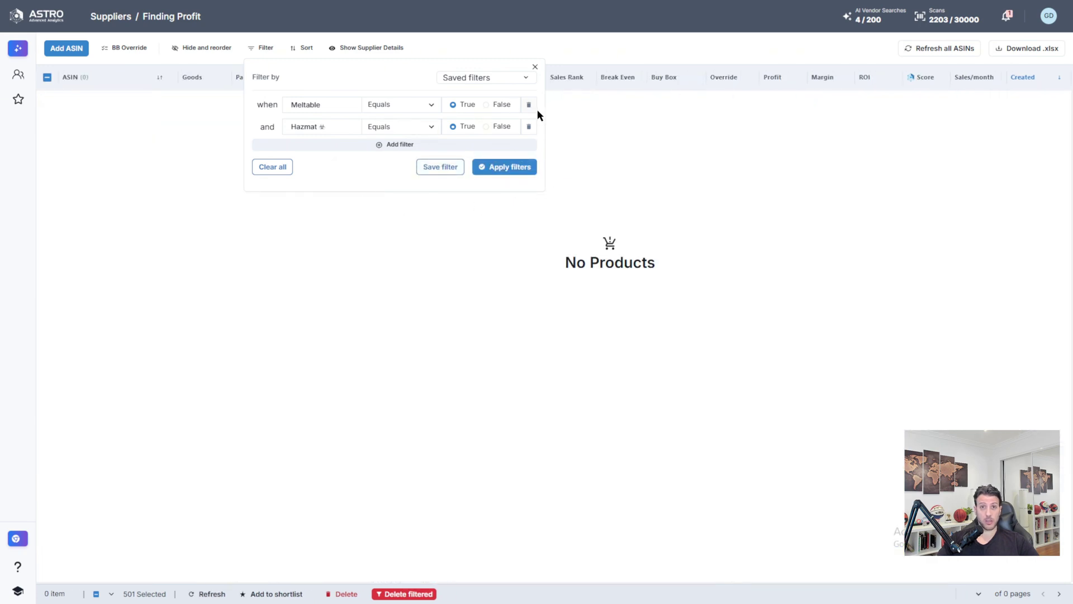
# Filter by Meltable alone, without the Hazmat condition, and delete all the filtered products, confirming the deletion.
pyautogui.click(528, 126)
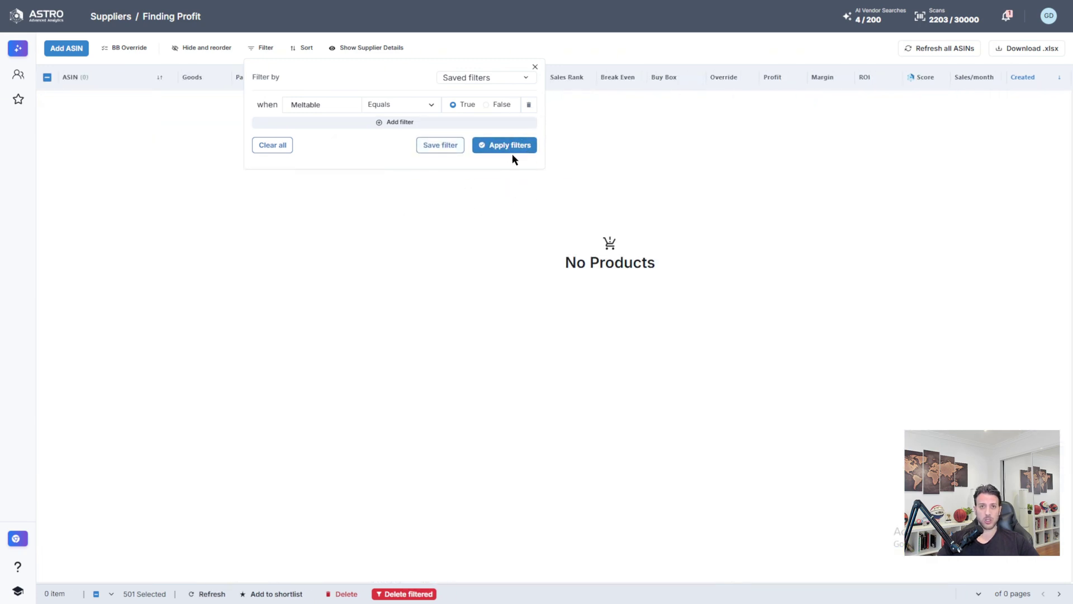
pyautogui.click(512, 147)
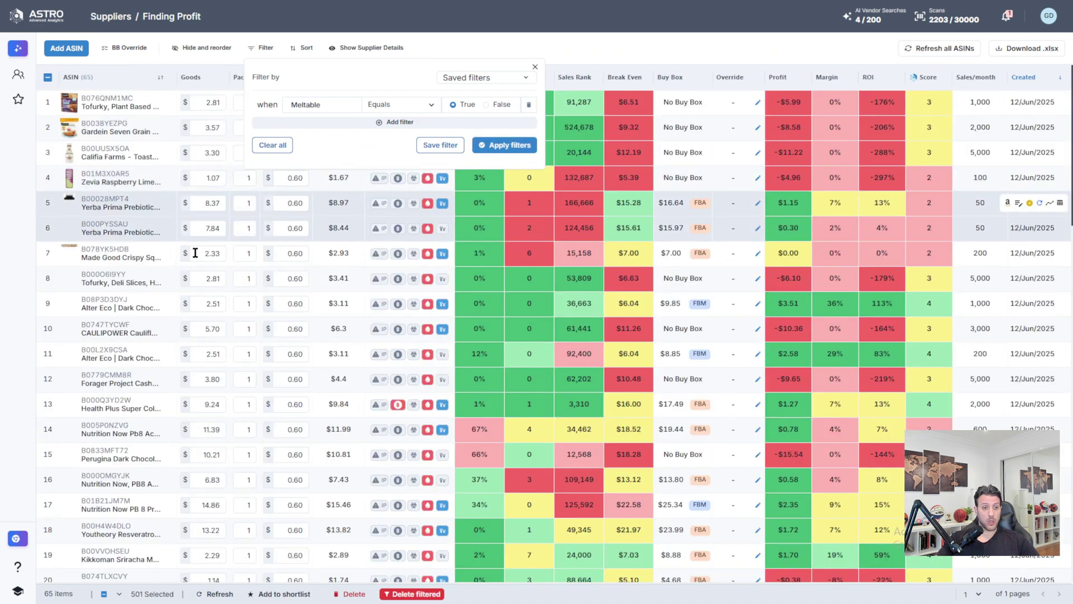
pyautogui.click(47, 79)
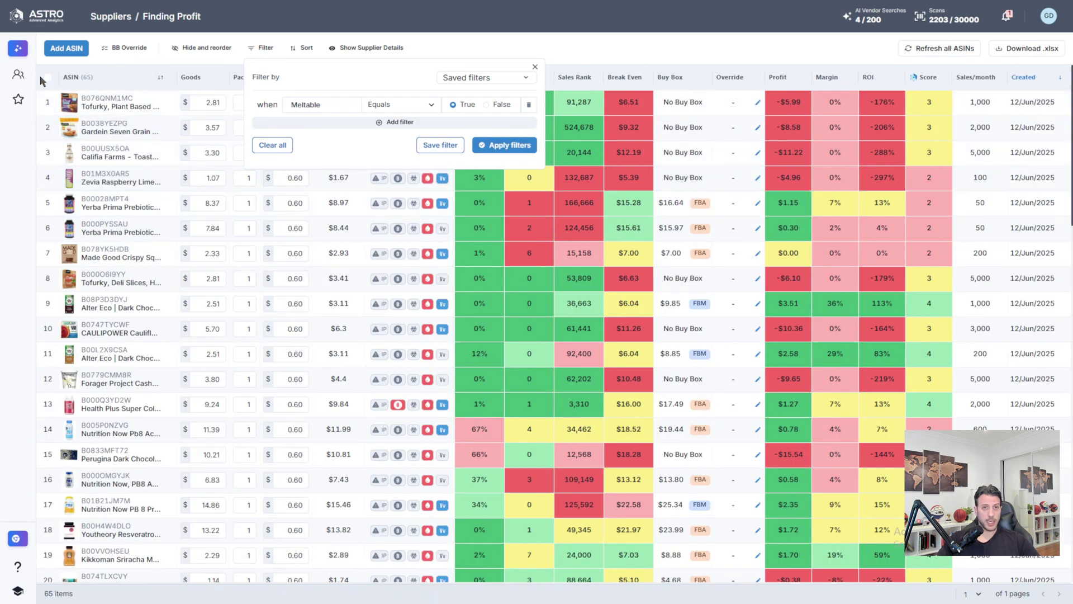
pyautogui.click(47, 80)
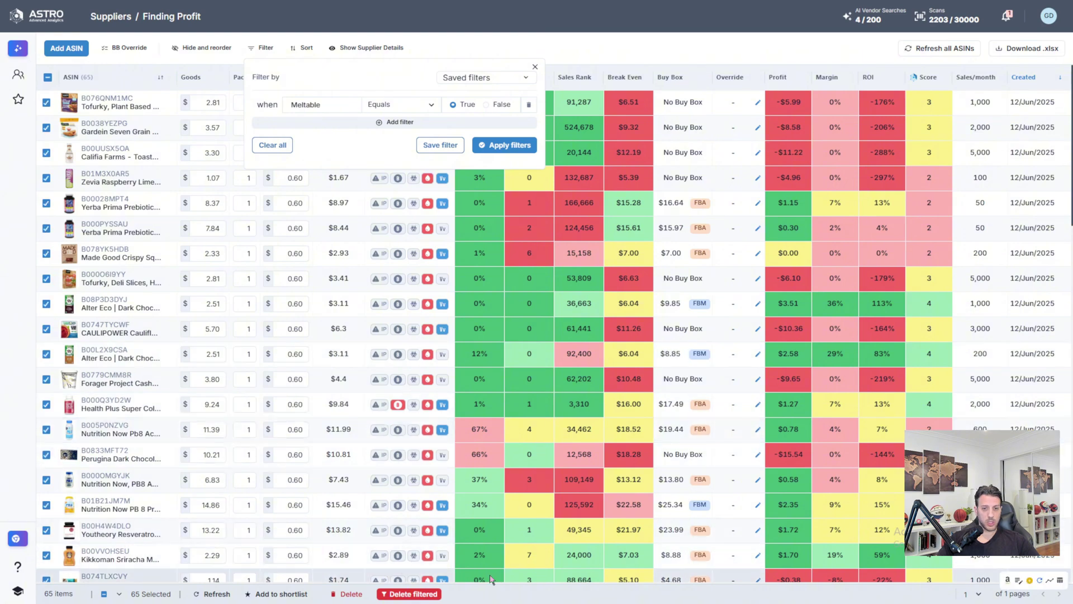
pyautogui.click(408, 594)
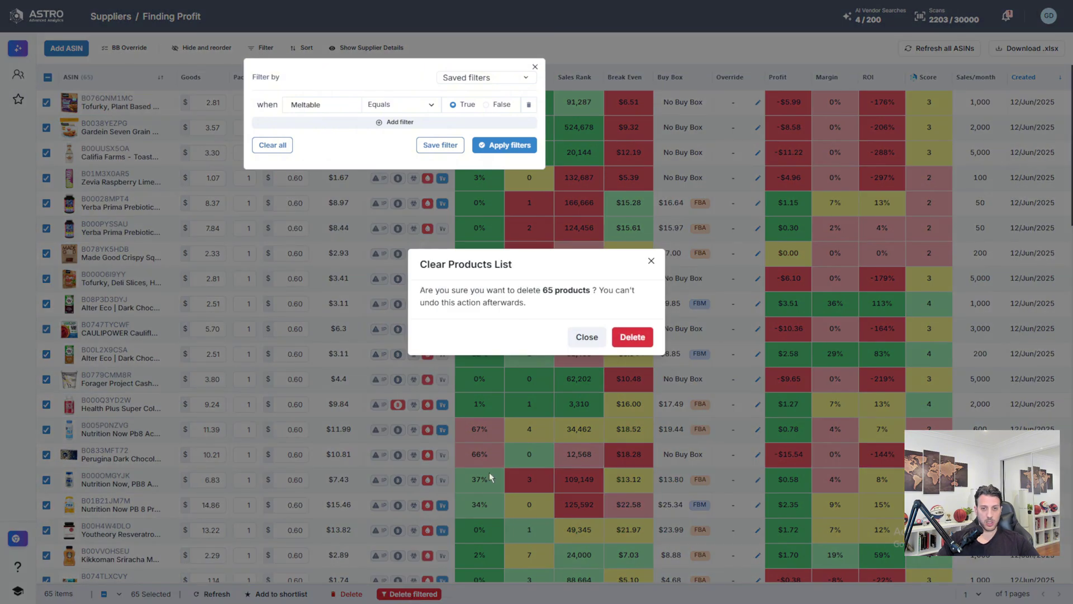
pyautogui.click(628, 336)
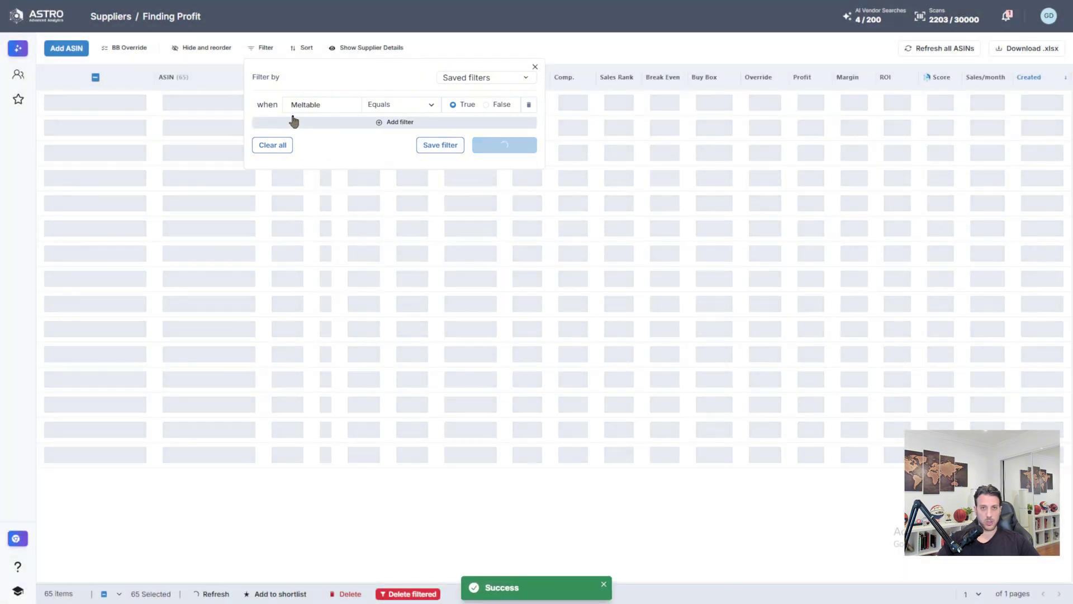
# Change the filter condition's field from Meltable to Hazmat, keeping equals True, and apply the filter.
pyautogui.click(319, 105)
pyautogui.write('haz')
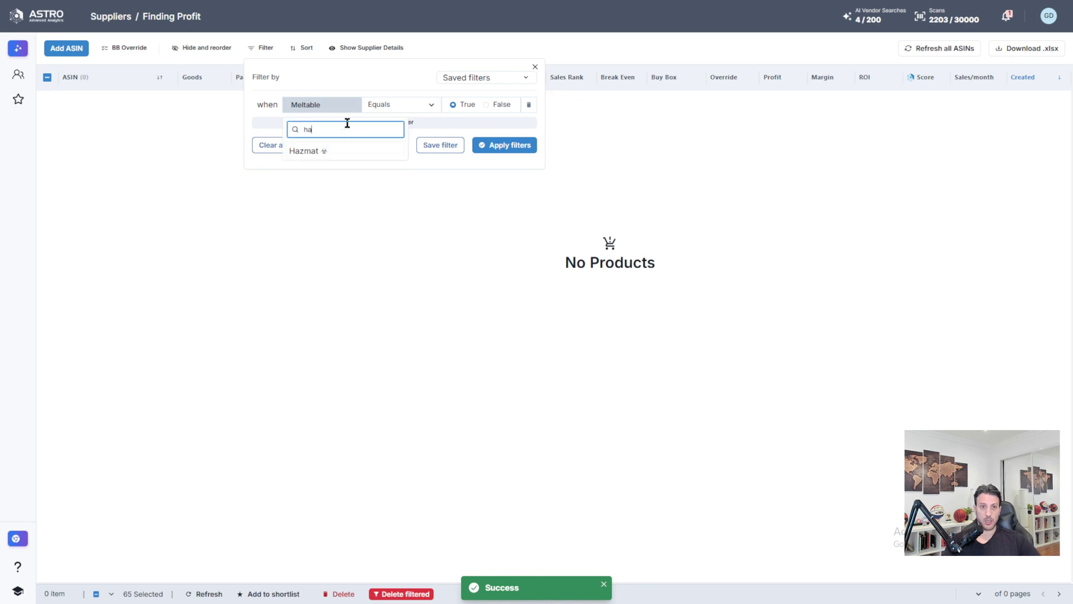
pyautogui.click(366, 151)
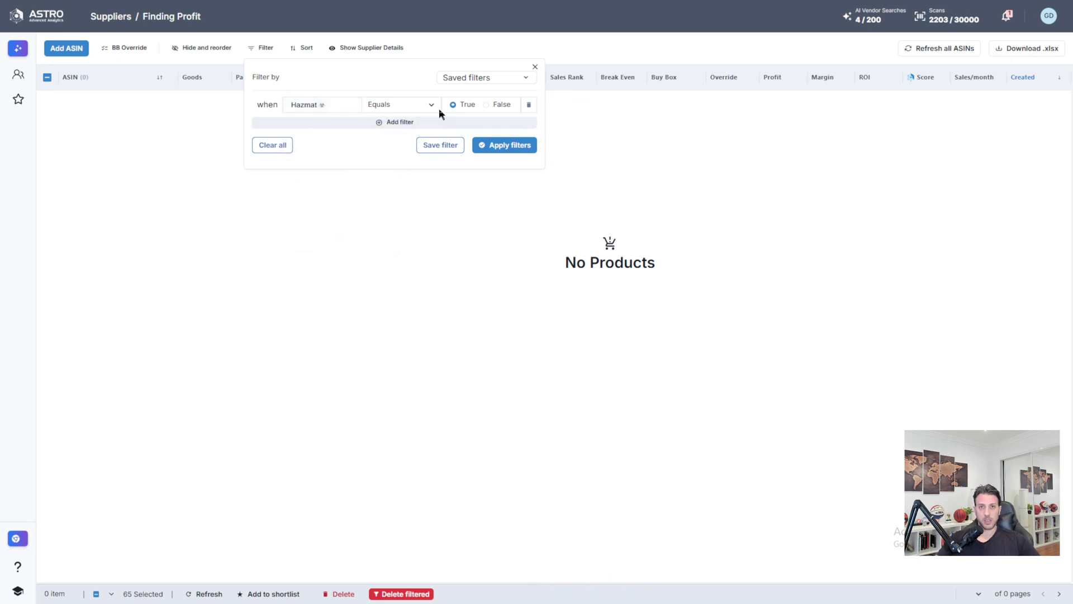
pyautogui.click(490, 148)
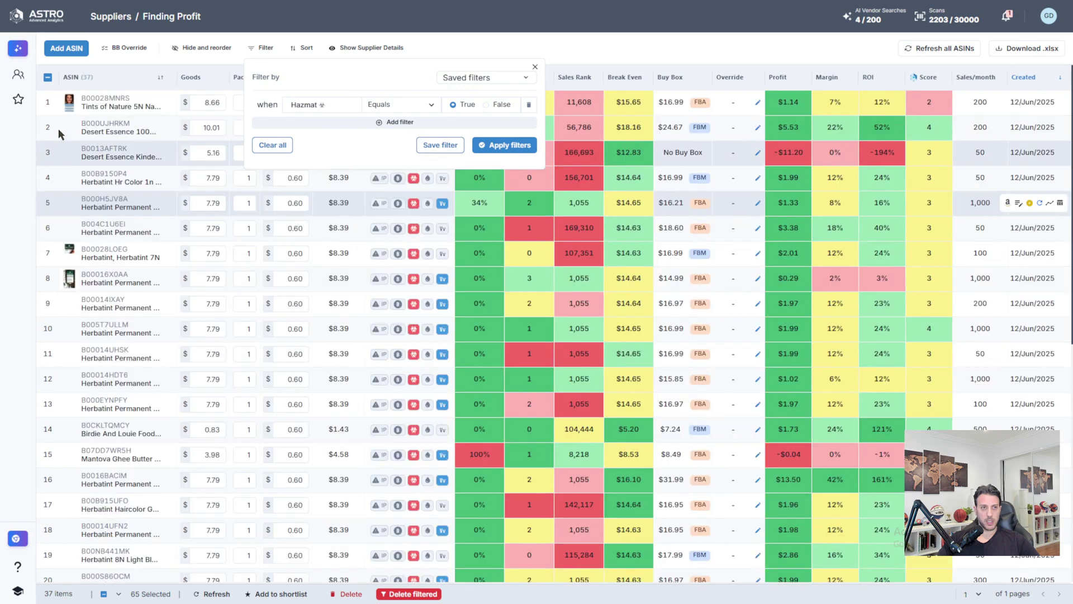
# Select the hazmat products and delete the whole filtered list, confirming the deletion.
pyautogui.click(47, 78)
pyautogui.click(48, 79)
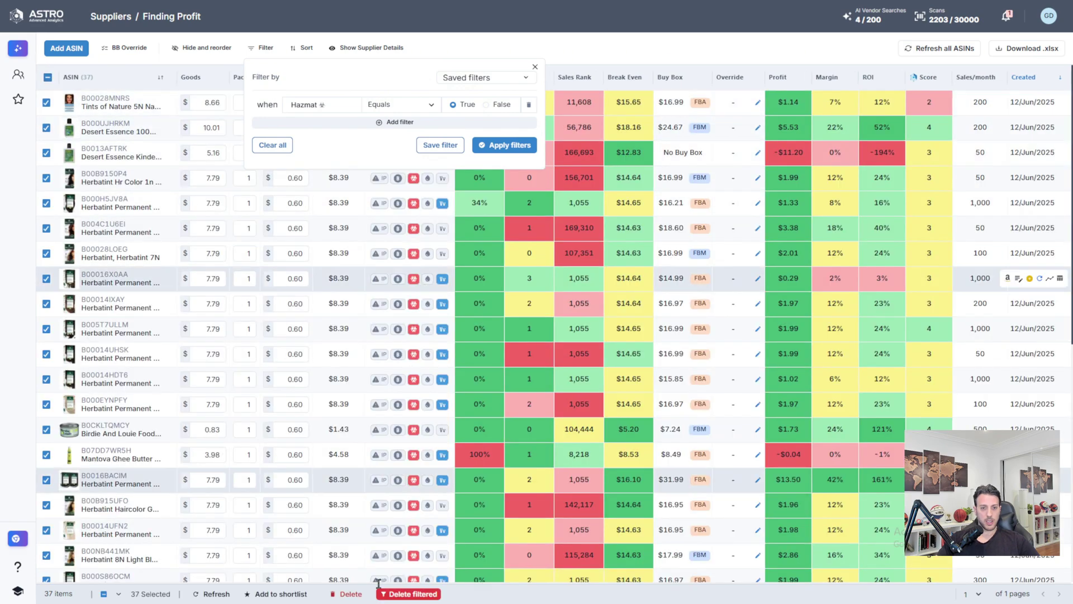
pyautogui.click(423, 594)
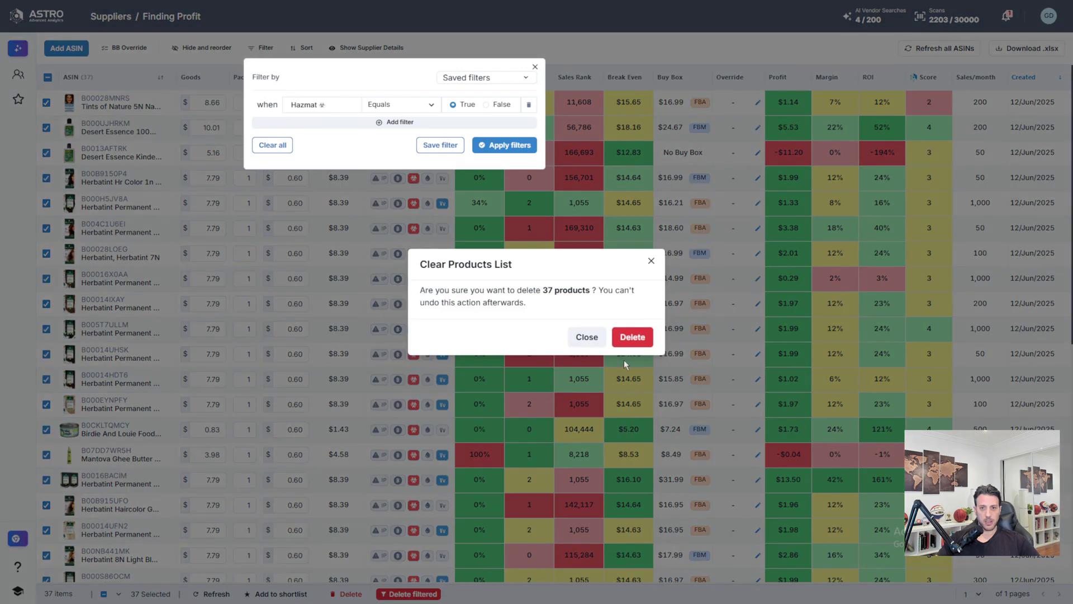
pyautogui.click(630, 331)
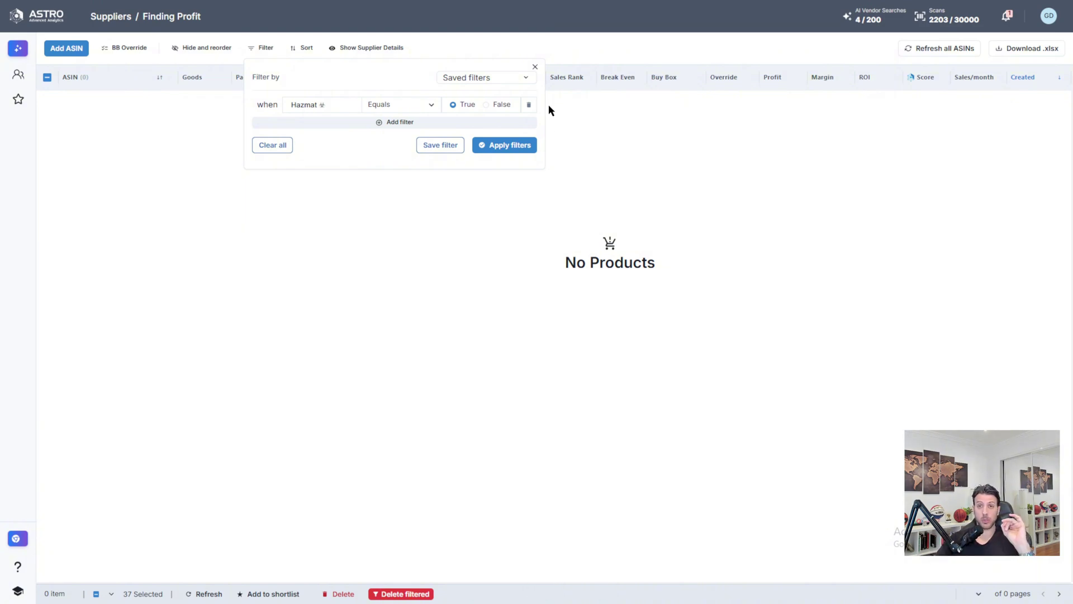
# Remove the Hazmat condition, apply the empty filter to list the remaining products, and close the filter settings.
pyautogui.click(529, 104)
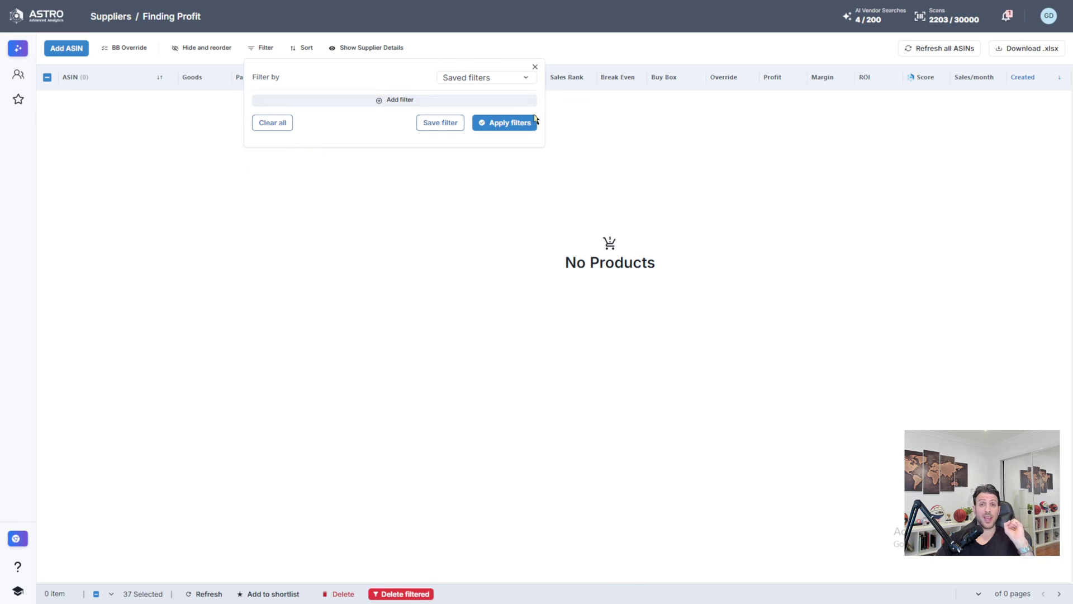
pyautogui.click(531, 124)
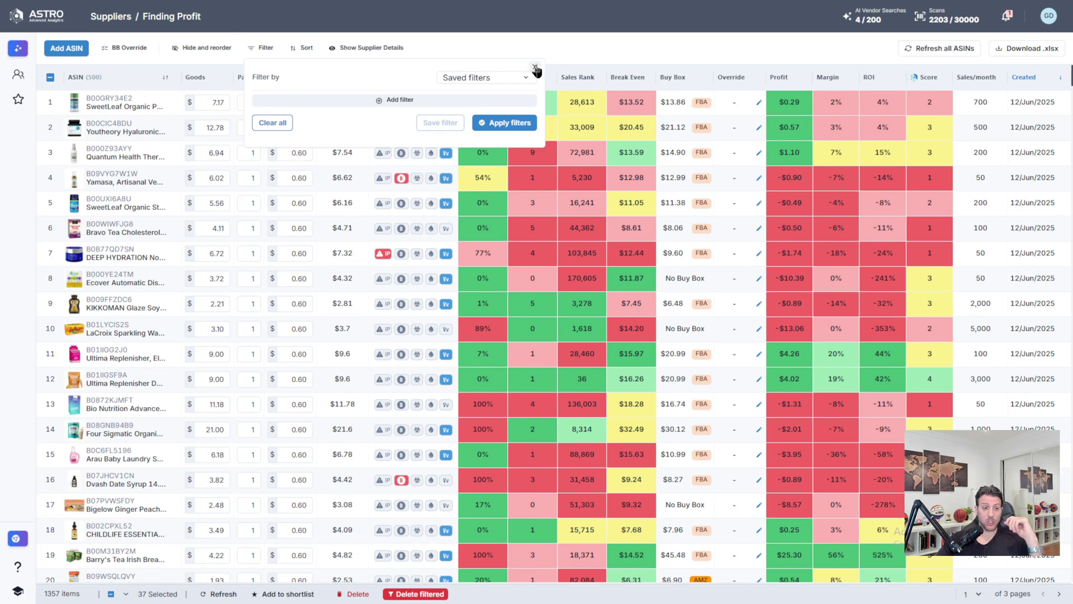
pyautogui.click(535, 68)
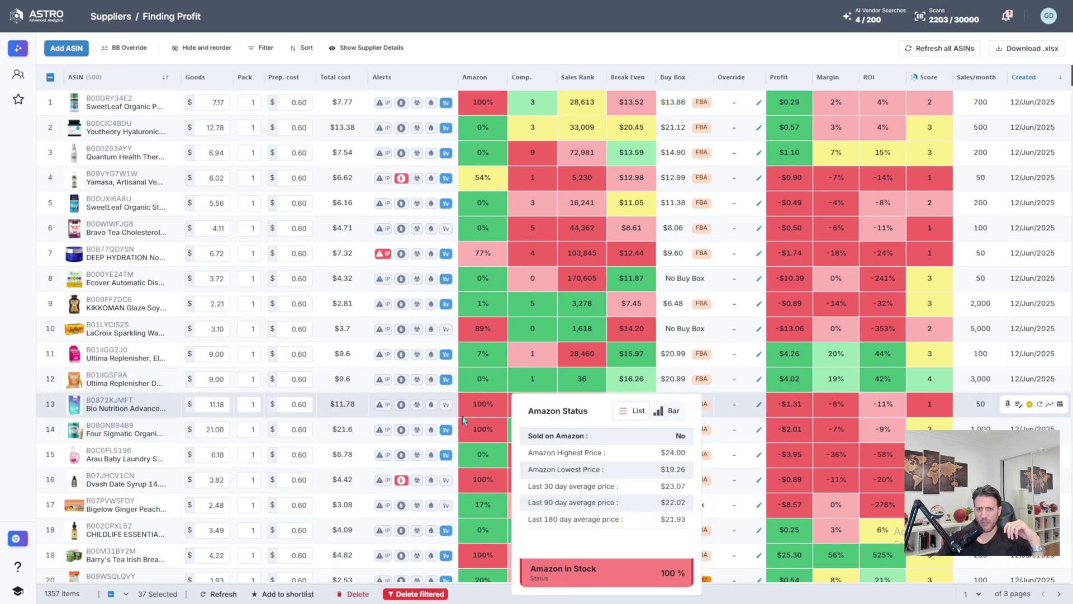
pyautogui.moveTo(711, 404)
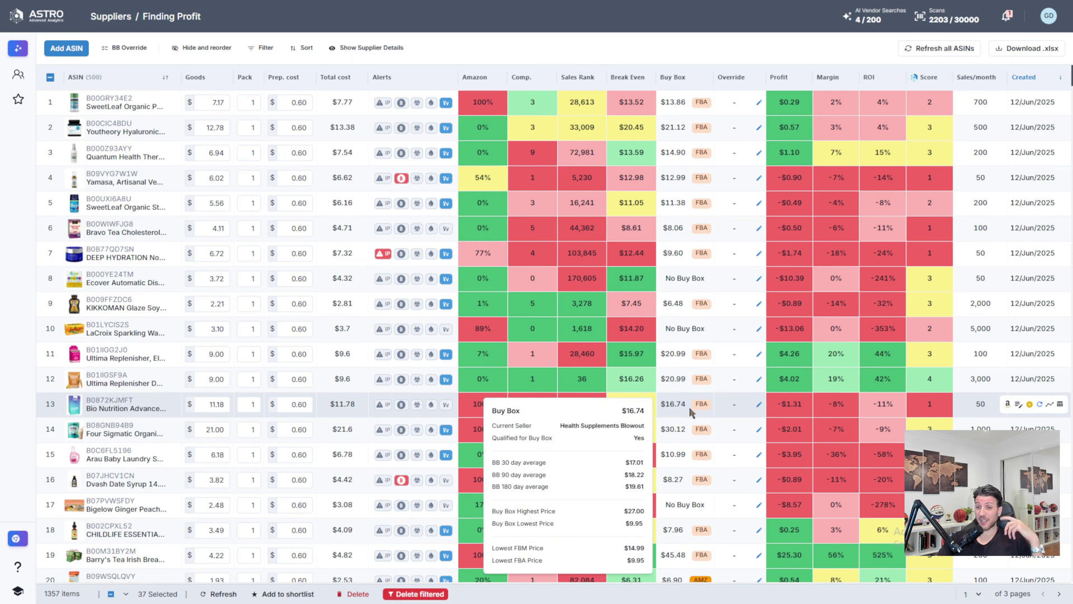
pyautogui.moveTo(471, 414)
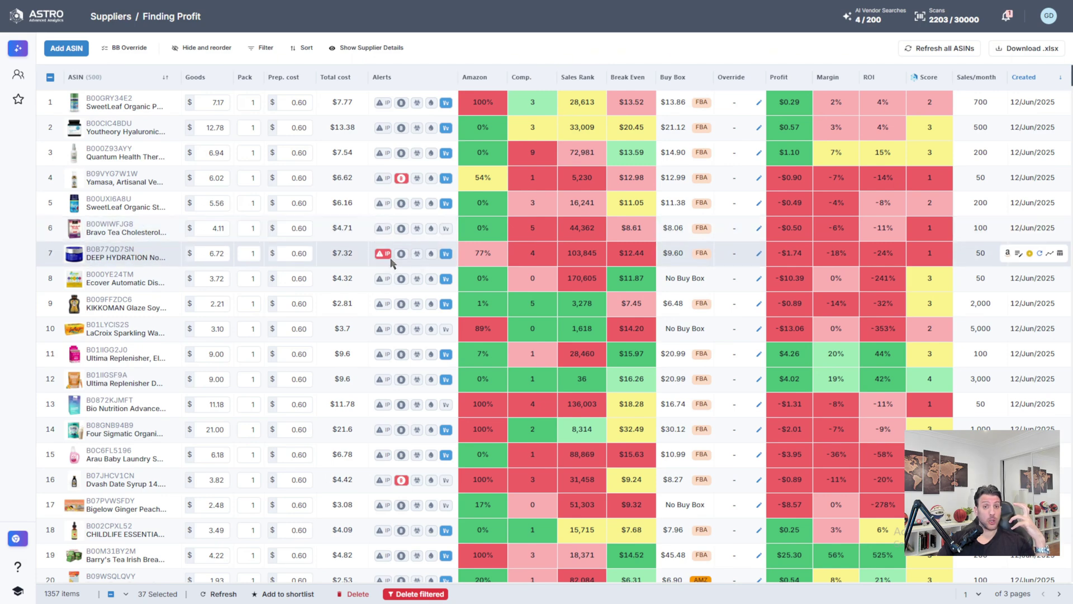
# Add a filter condition for IP Issues Alert less than Medium.
pyautogui.click(263, 47)
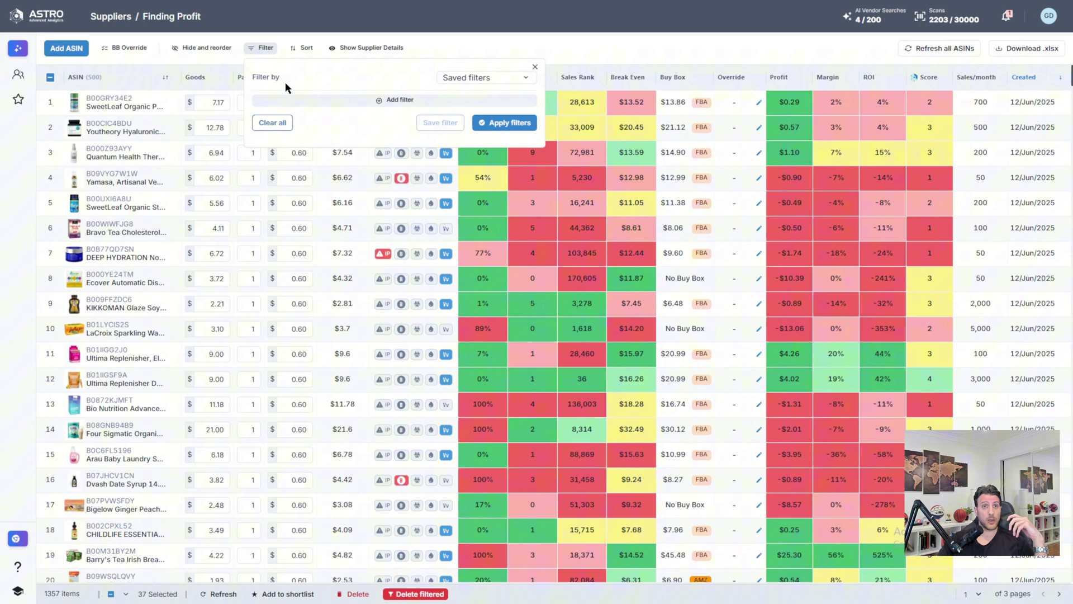
pyautogui.click(388, 99)
pyautogui.click(305, 106)
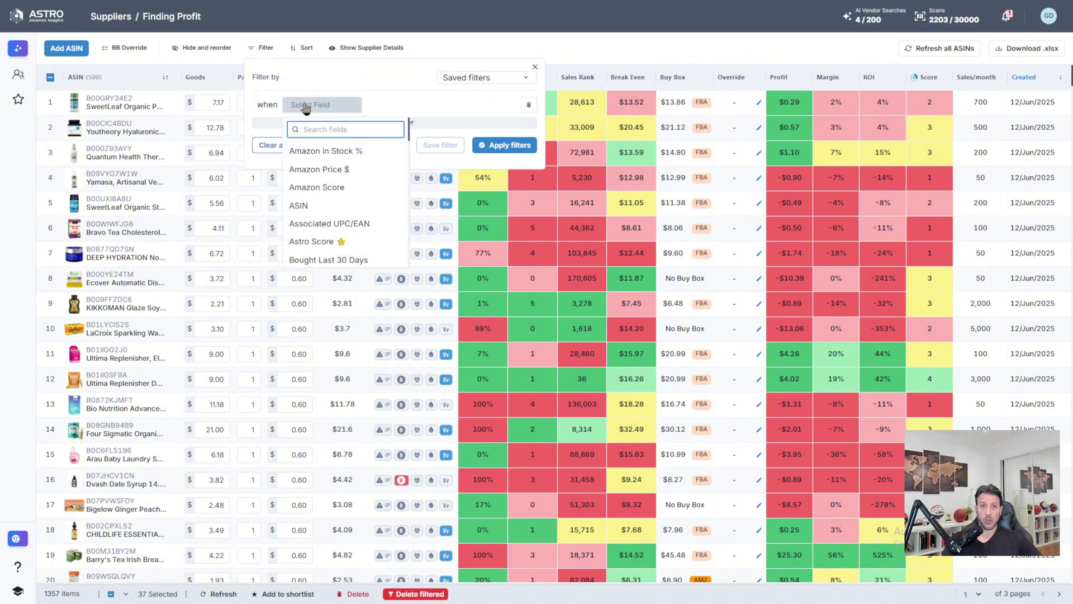
pyautogui.write('IP')
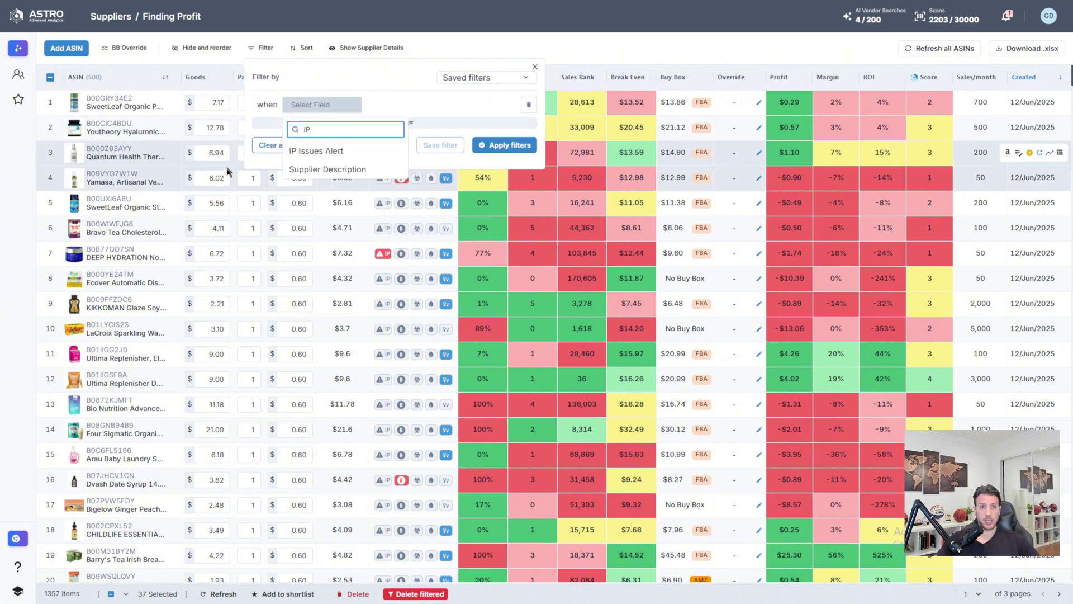
pyautogui.click(342, 152)
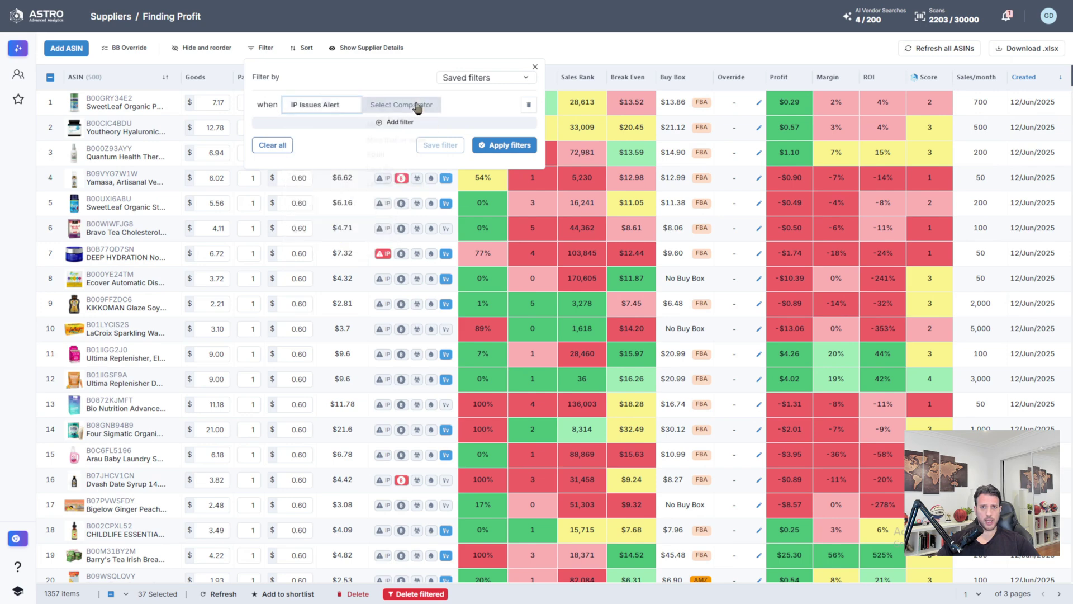
pyautogui.click(417, 105)
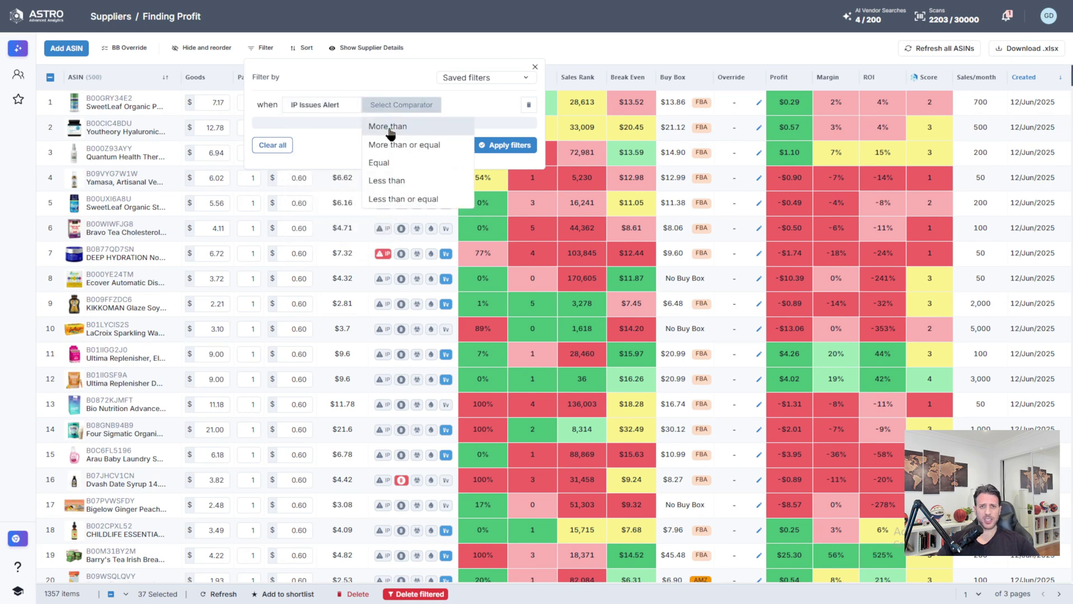
pyautogui.click(403, 180)
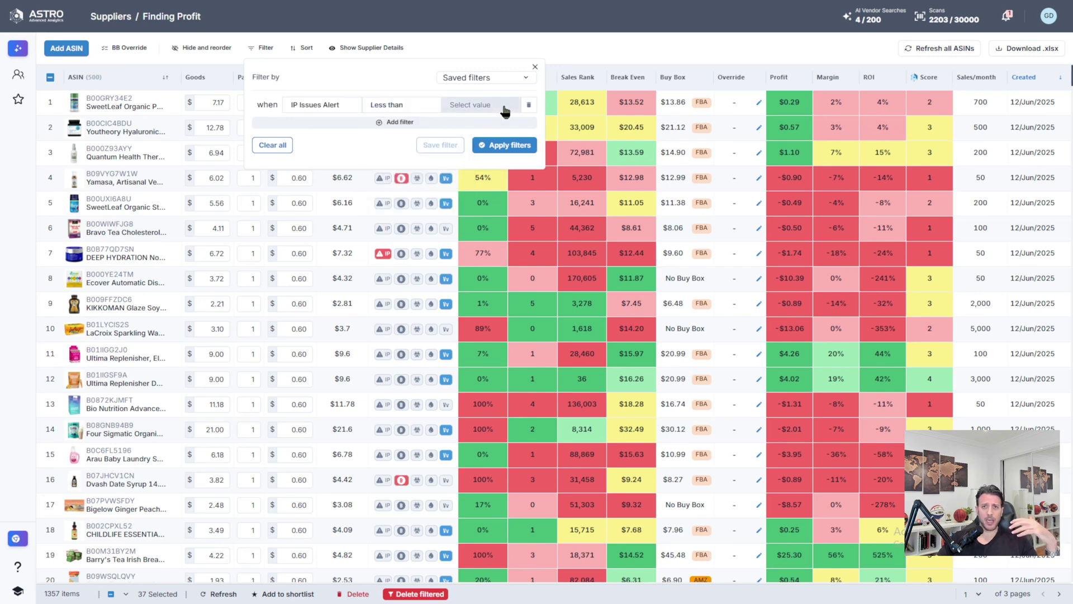
pyautogui.click(483, 108)
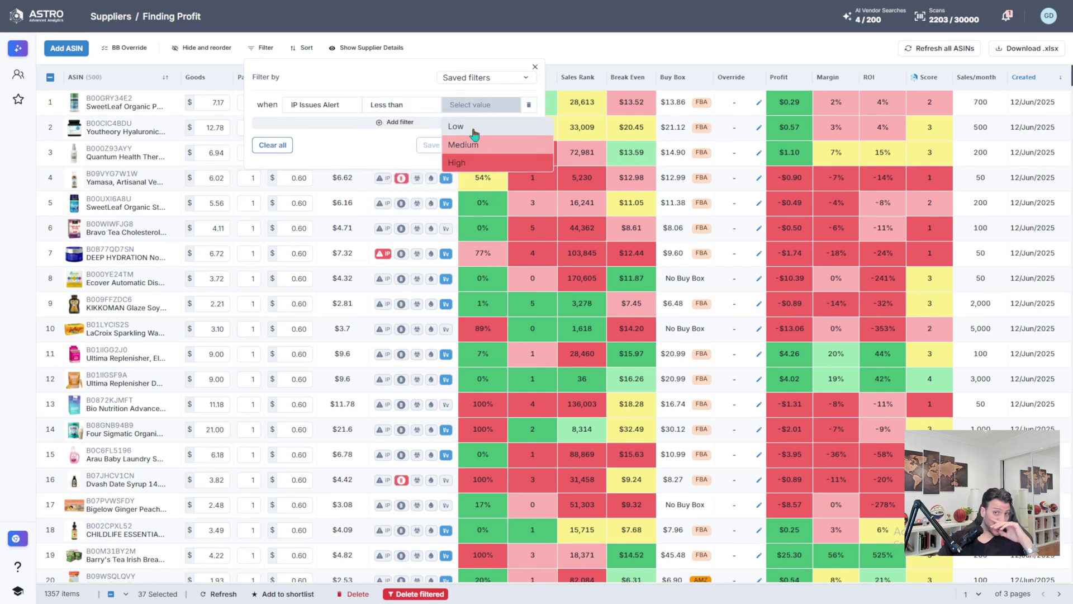
pyautogui.click(476, 146)
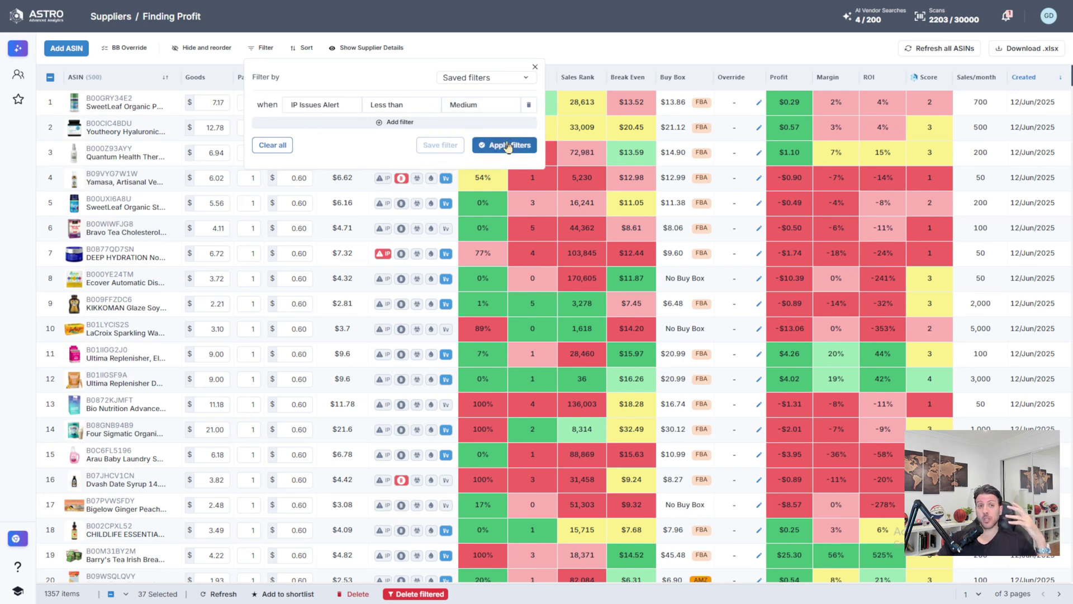
# Change the IP Issues Alert comparator to More than or equal, keeping Medium, and apply the filter.
pyautogui.click(389, 106)
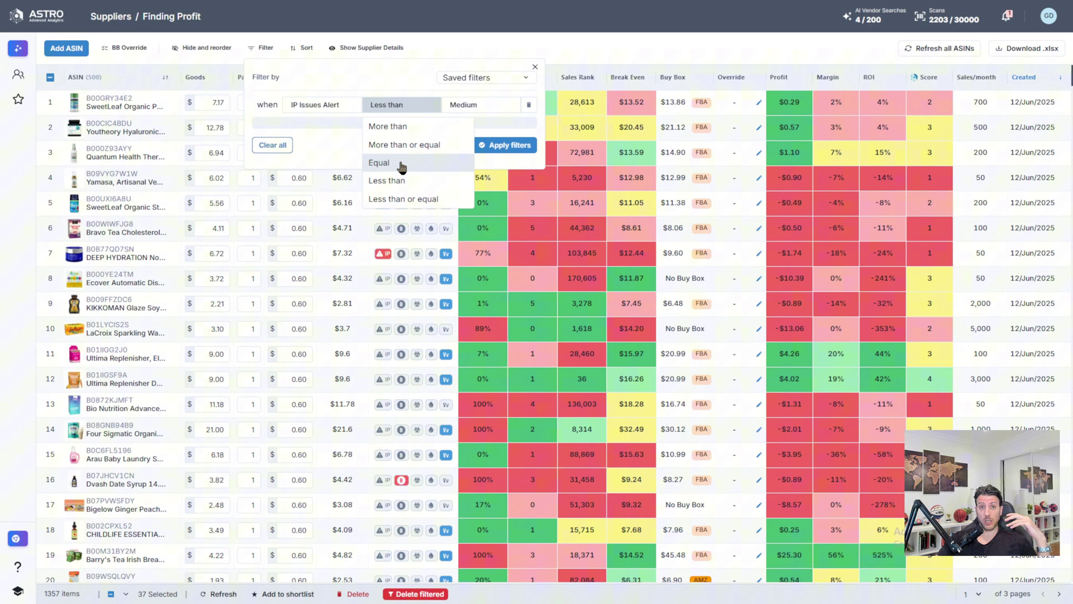
pyautogui.click(408, 129)
pyautogui.click(385, 110)
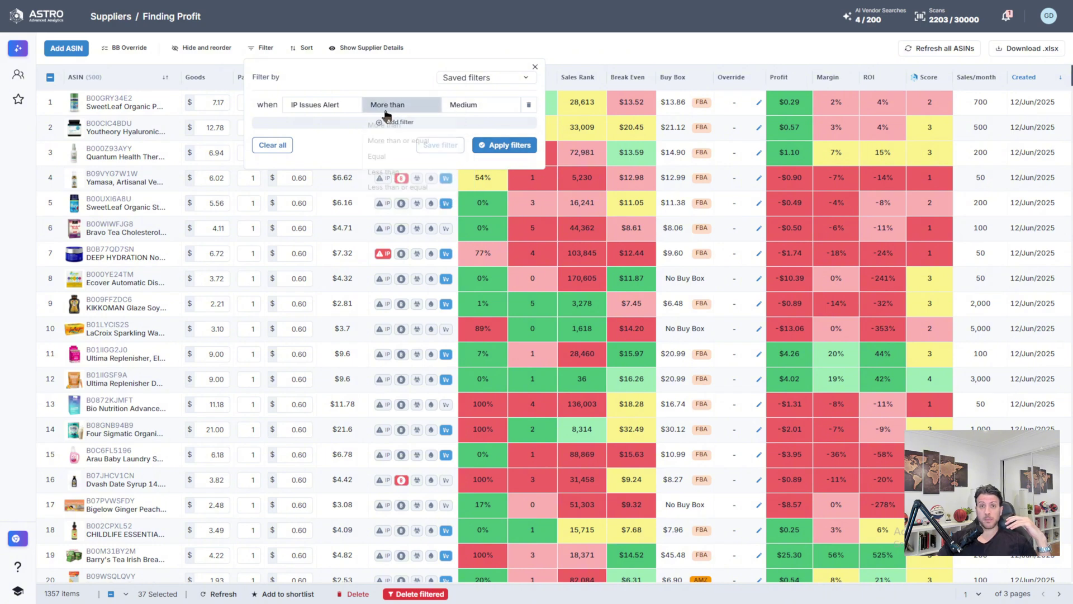
pyautogui.click(412, 142)
pyautogui.click(500, 149)
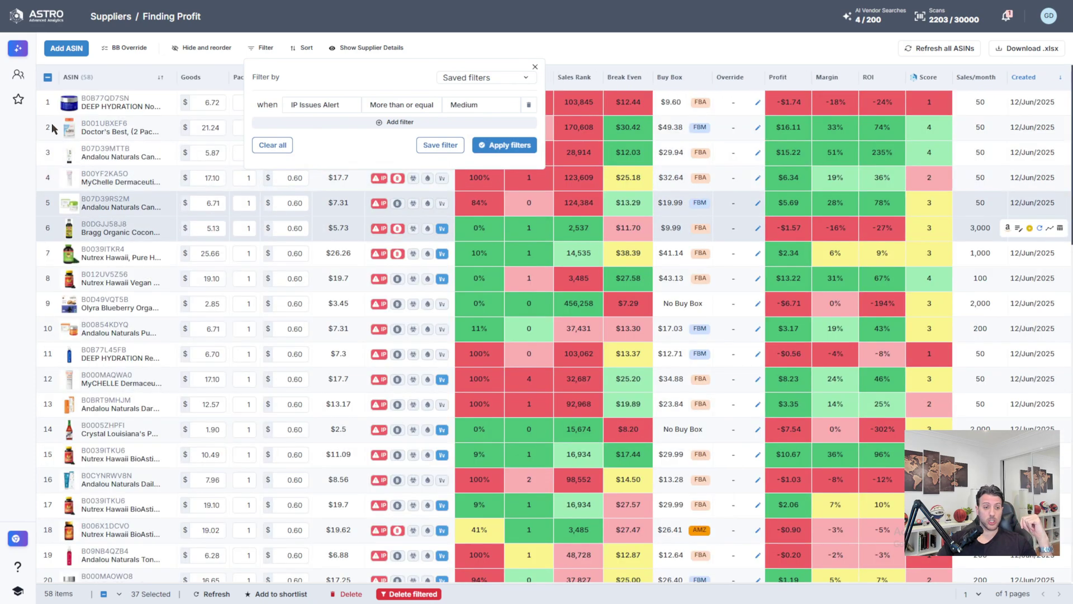
# Select all the products with IP issue alerts and delete them, confirming the deletion.
pyautogui.click(47, 78)
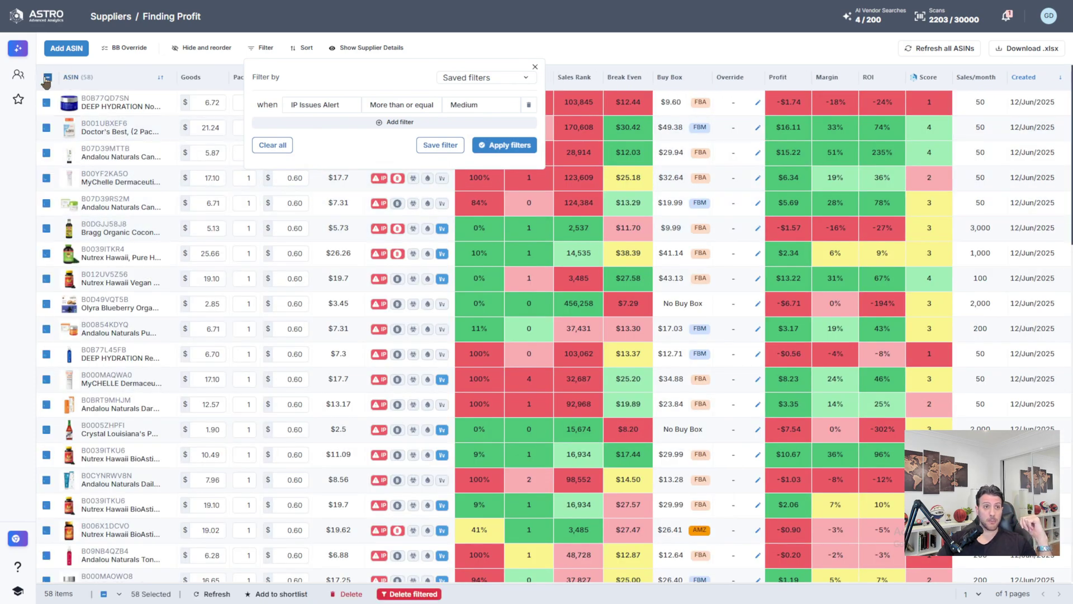
pyautogui.click(347, 593)
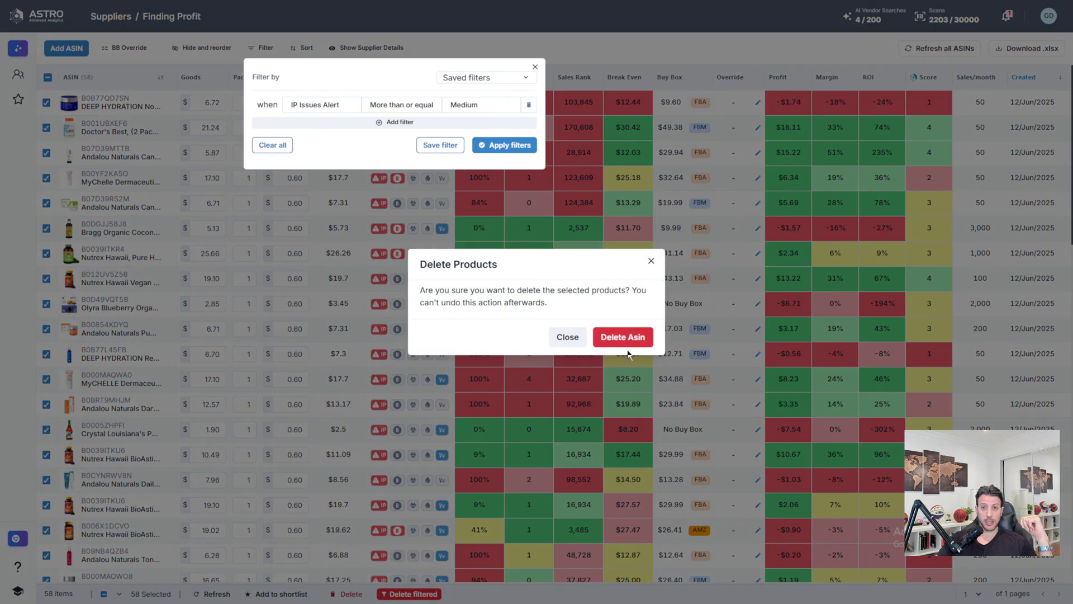
pyautogui.click(628, 337)
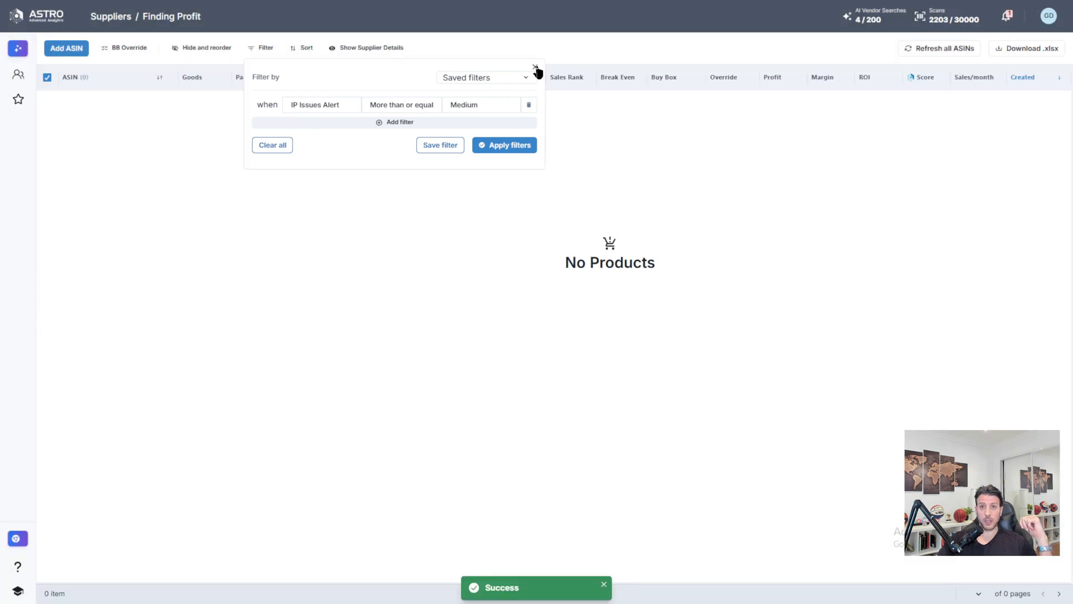
# Remove the IP Issues Alert condition, apply the empty filter to list the remaining products, and close the filter settings.
pyautogui.click(535, 67)
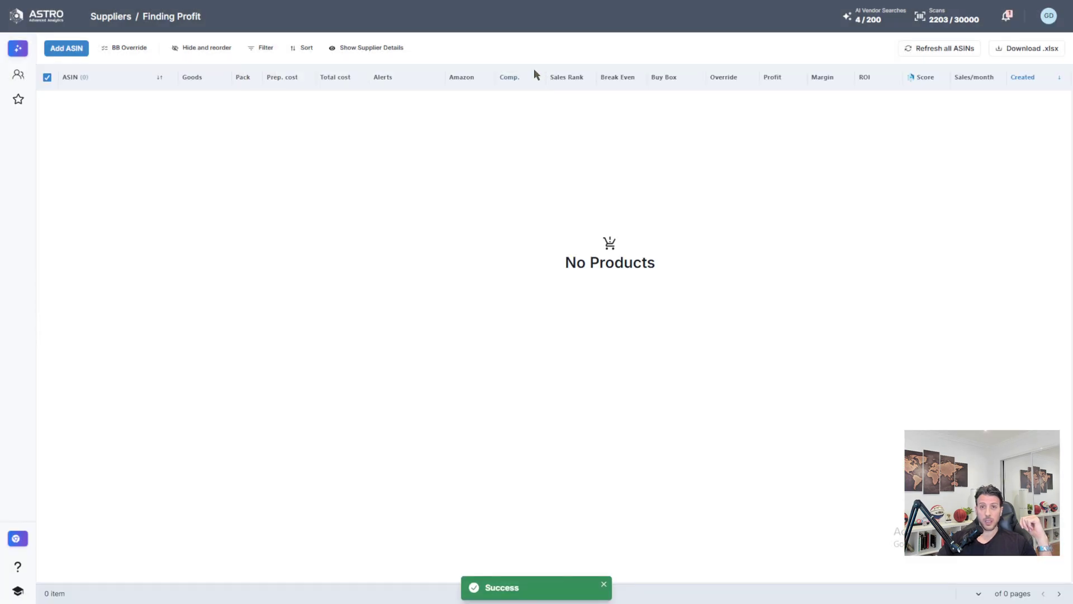
pyautogui.click(265, 48)
pyautogui.click(530, 104)
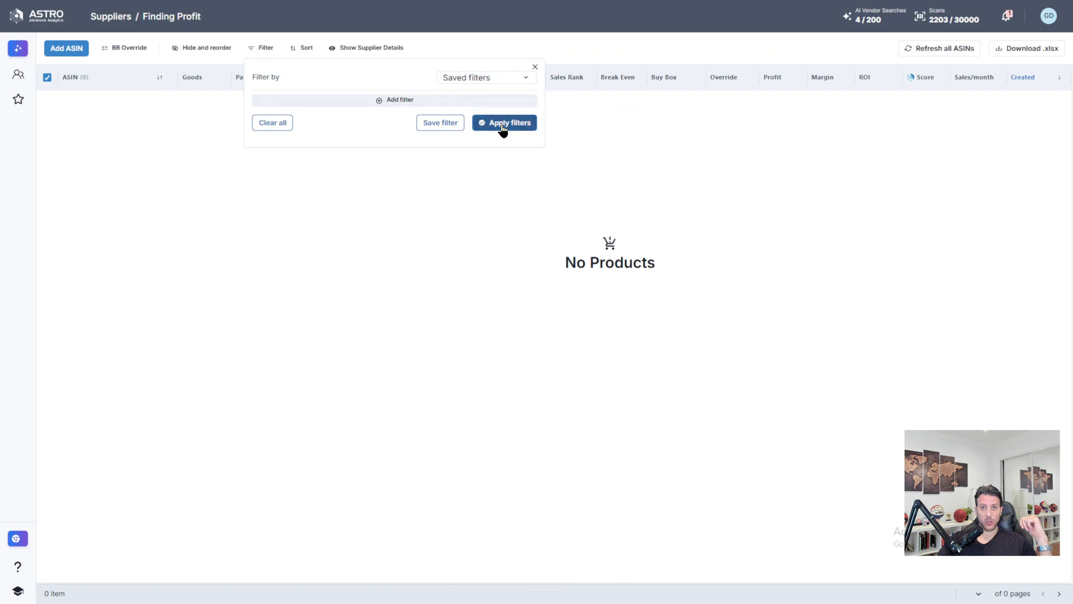
pyautogui.click(503, 125)
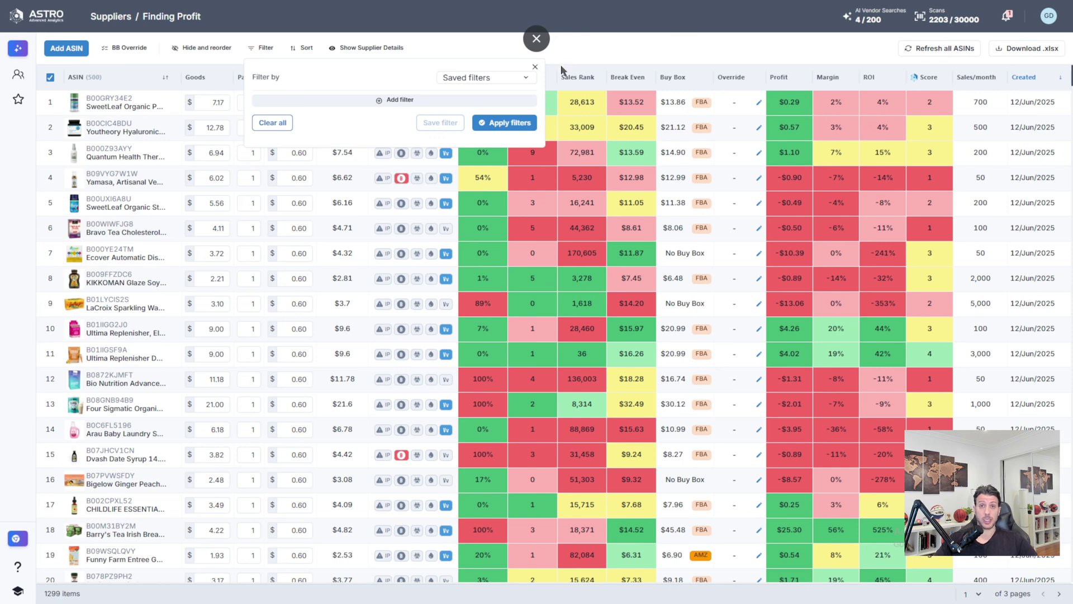
pyautogui.click(532, 63)
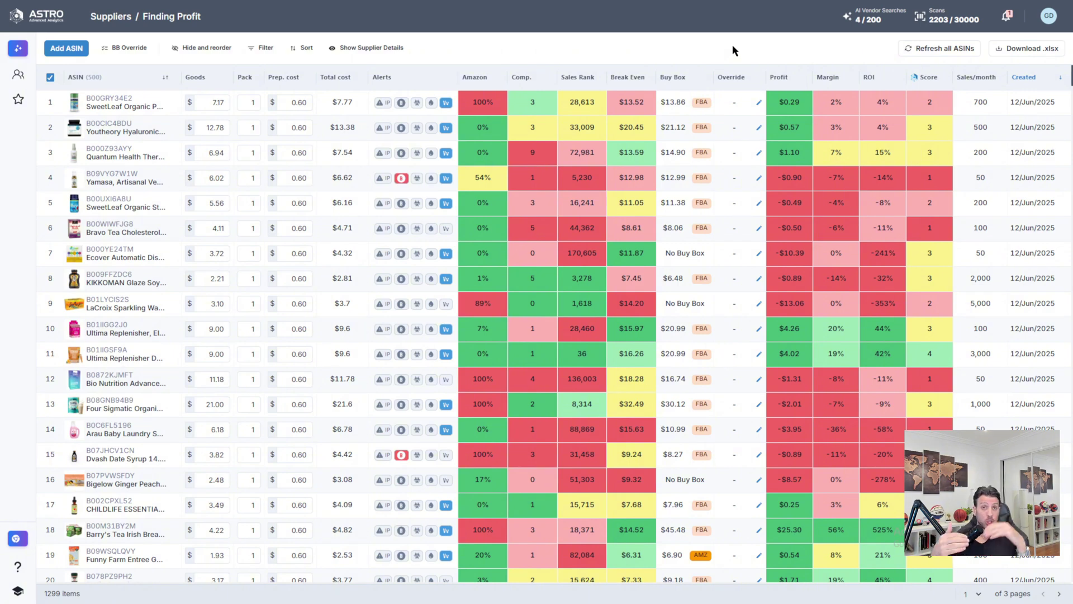
# Add a filter condition for ROI % more than -15.
pyautogui.click(274, 51)
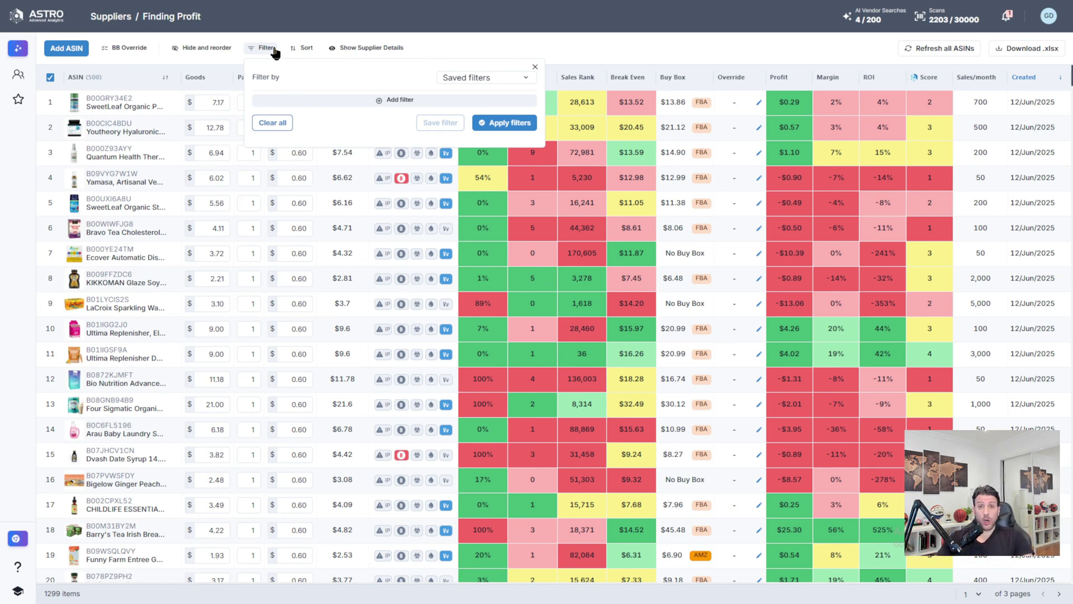
pyautogui.click(374, 100)
pyautogui.click(318, 105)
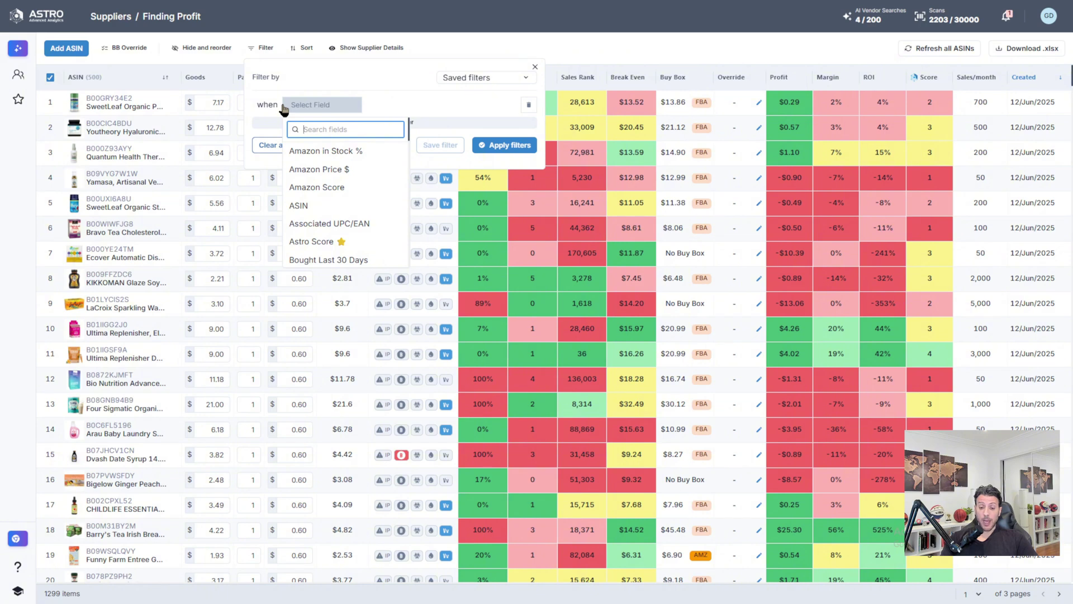
pyautogui.write('roi')
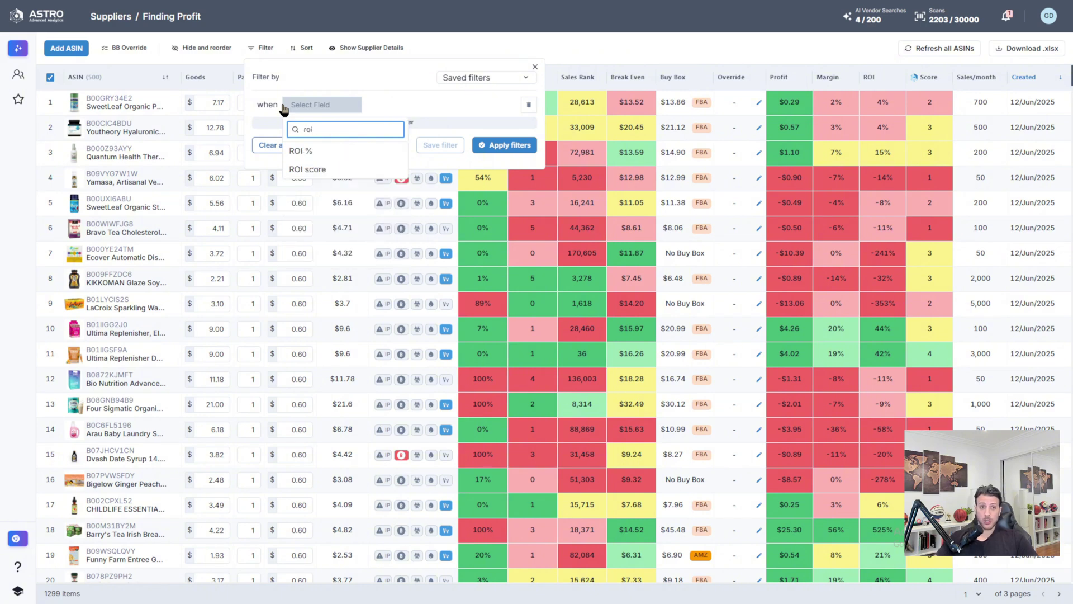
pyautogui.click(352, 151)
pyautogui.click(409, 106)
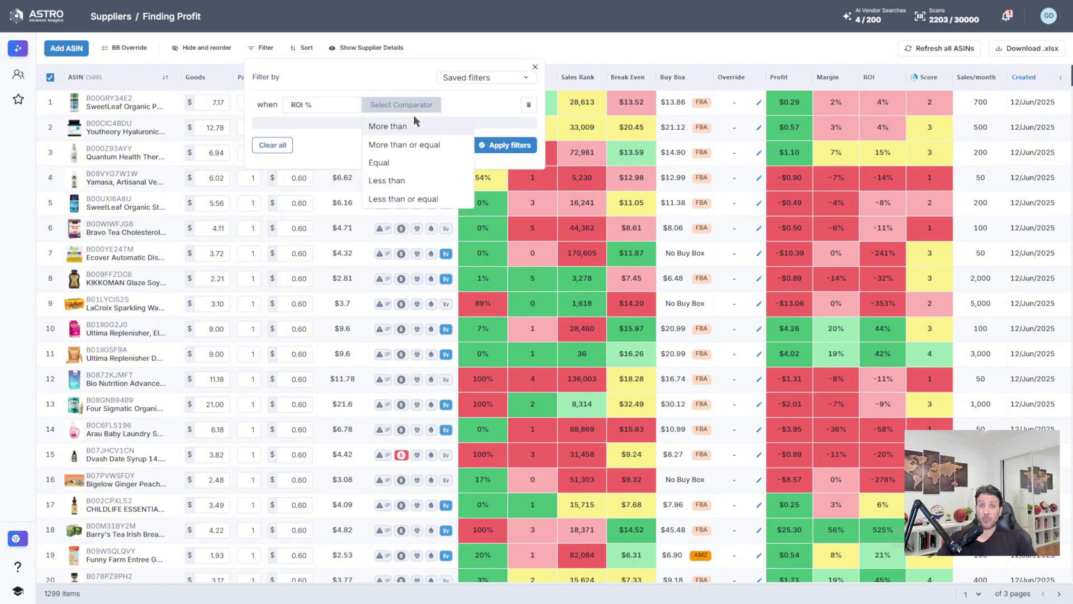
pyautogui.click(400, 127)
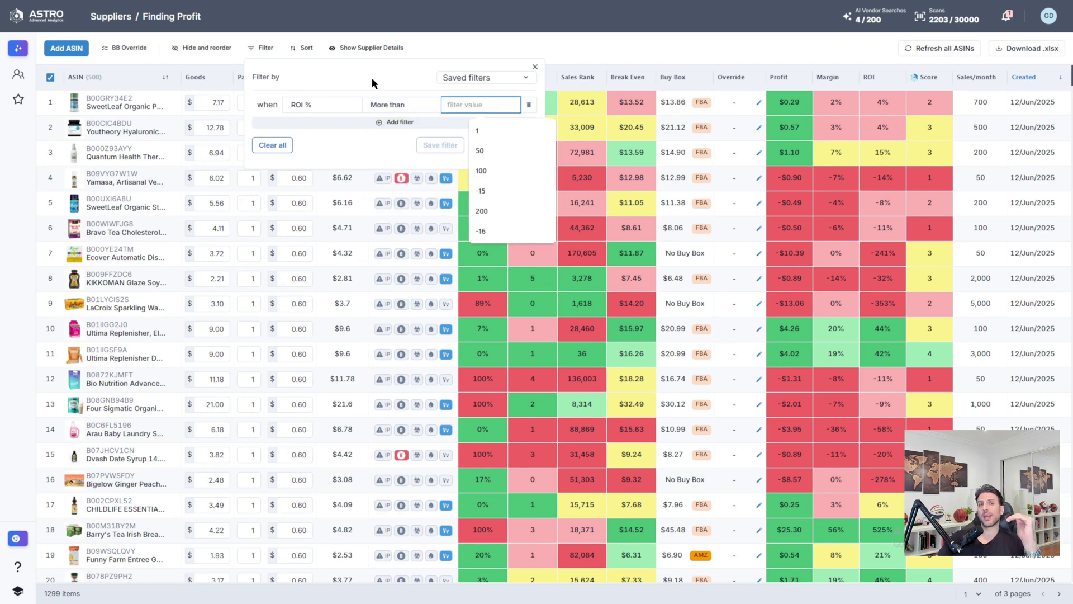
pyautogui.write('-15')
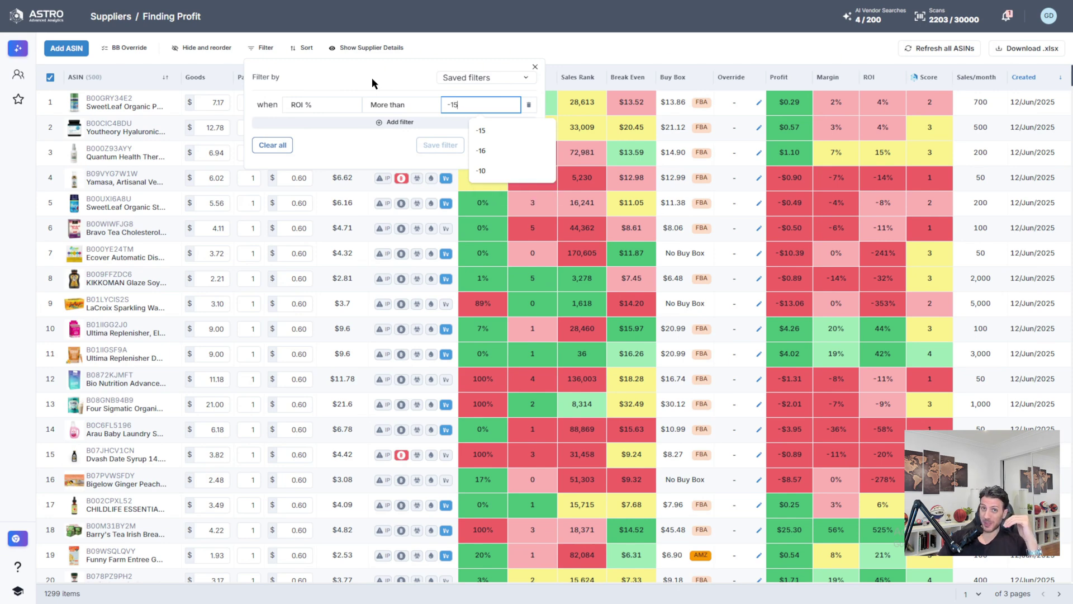
pyautogui.click(396, 140)
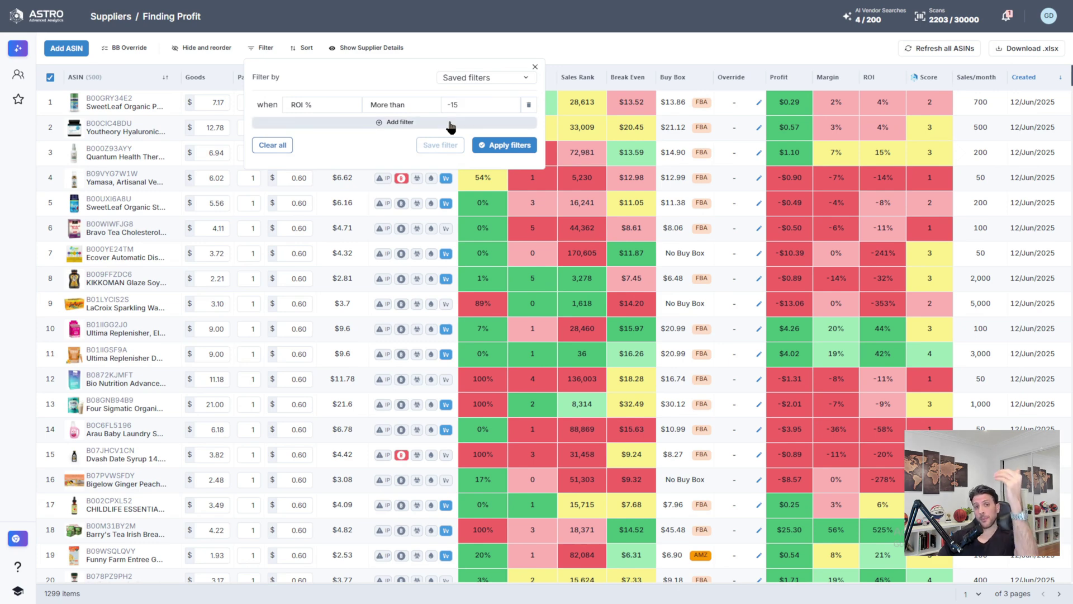
# Add a second condition for Bought Last 30 Days more than or equal to 200 and apply the filters.
pyautogui.click(451, 123)
pyautogui.click(347, 128)
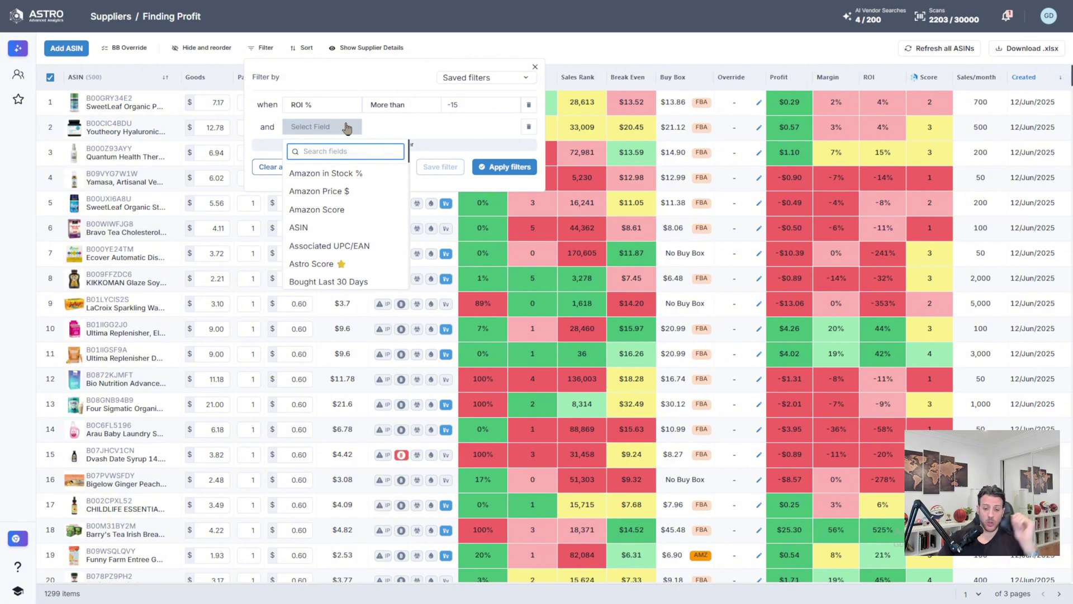
pyautogui.write('bought')
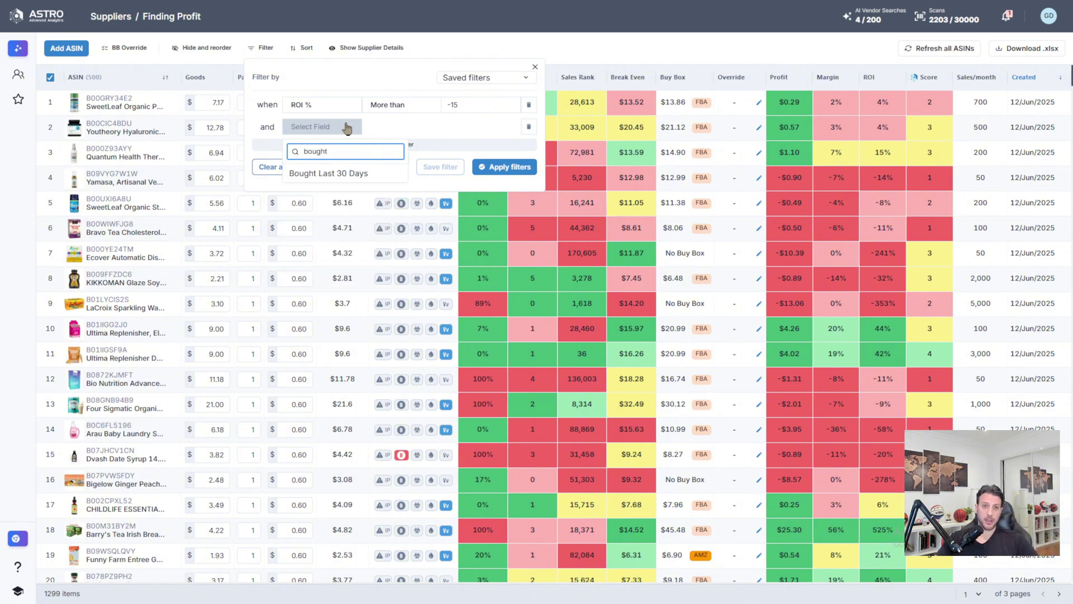
pyautogui.click(330, 173)
pyautogui.click(409, 128)
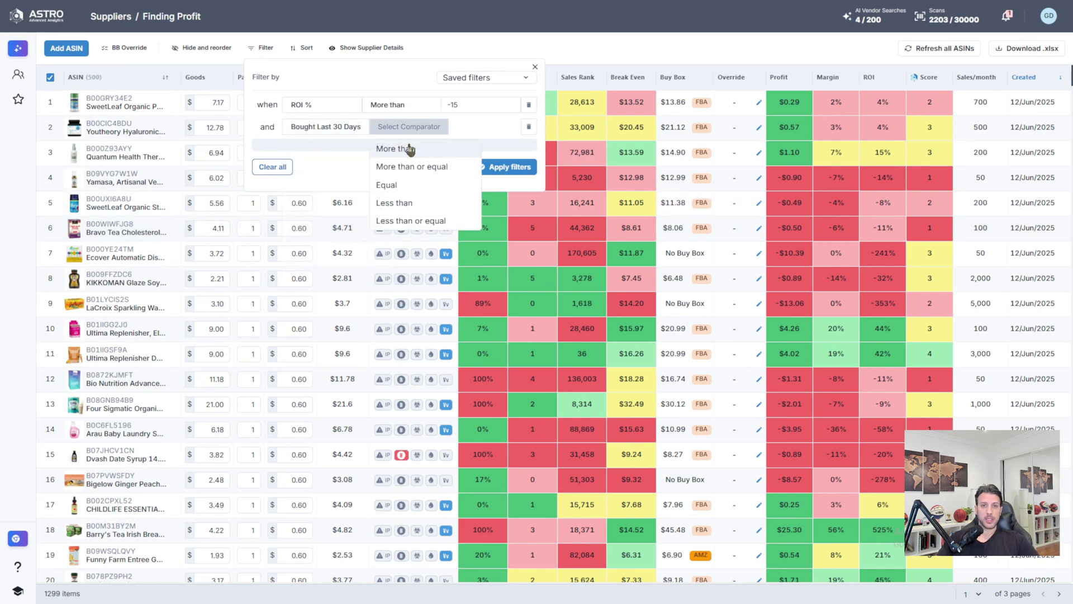
pyautogui.click(420, 166)
pyautogui.click(482, 125)
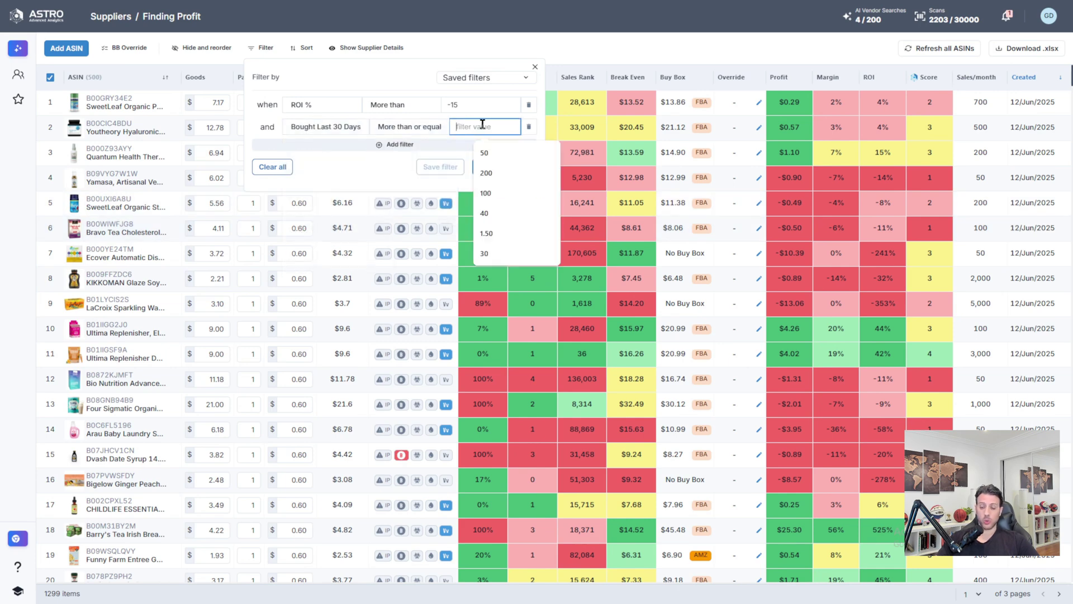
pyautogui.write('200')
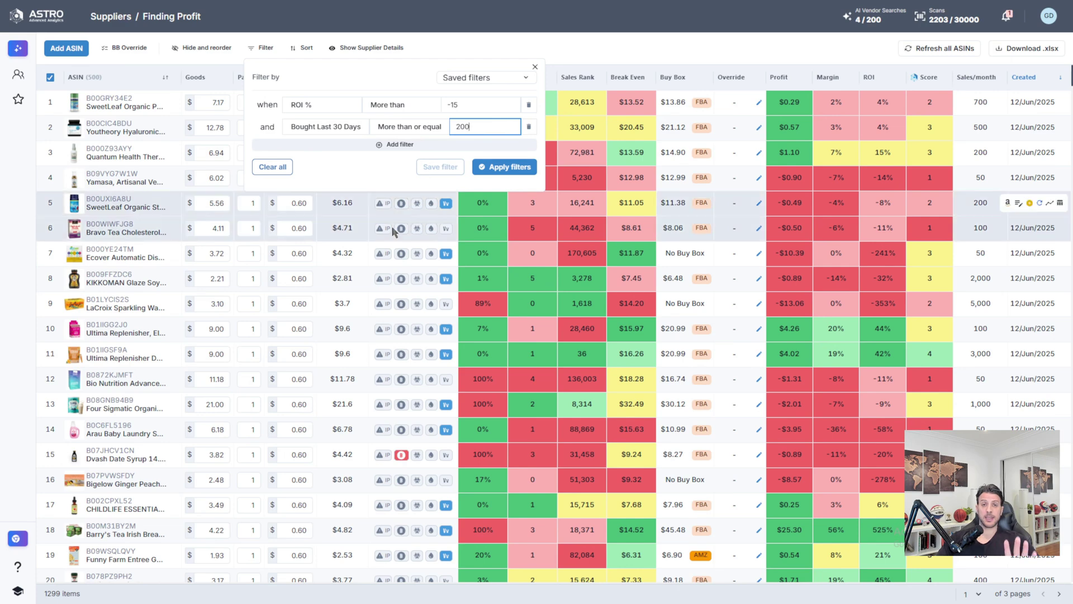
pyautogui.click(494, 169)
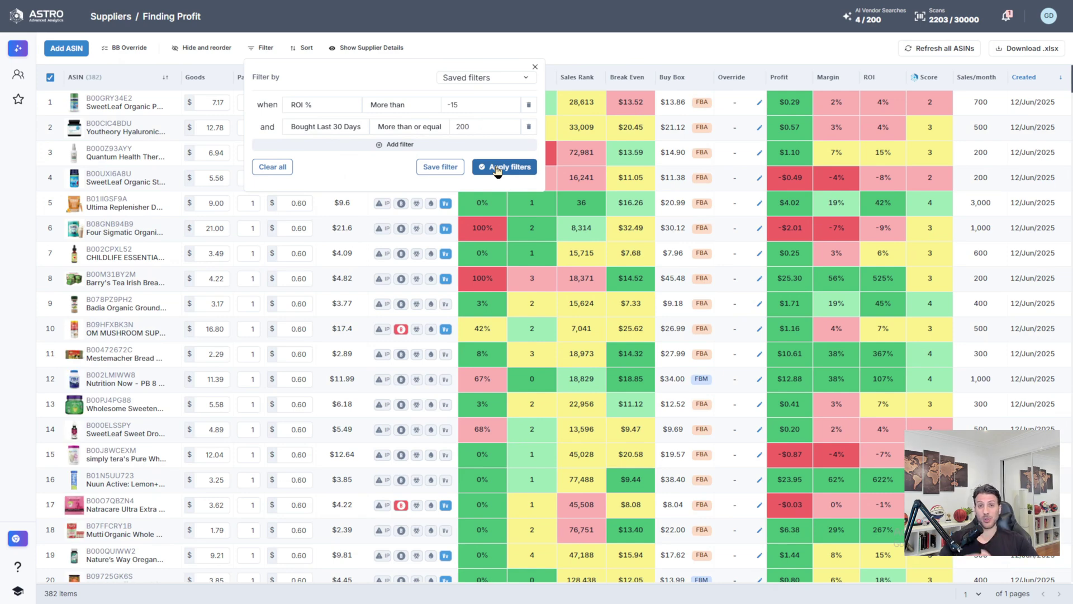
# Raise the Bought Last 30 Days threshold to 300 and reapply the filters.
pyautogui.doubleClick(473, 127)
pyautogui.write('300')
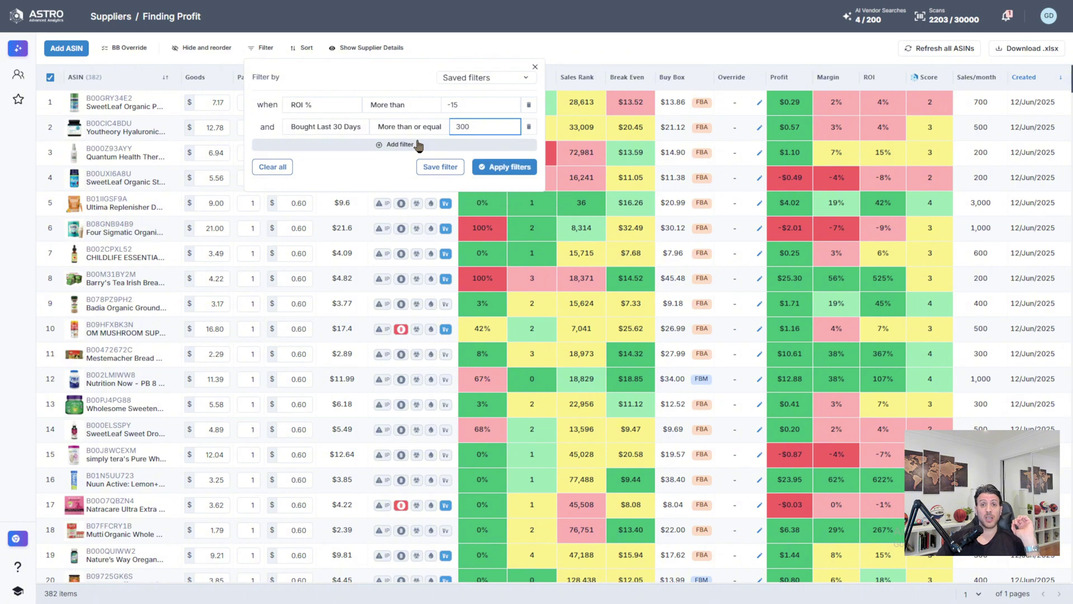
pyautogui.click(506, 167)
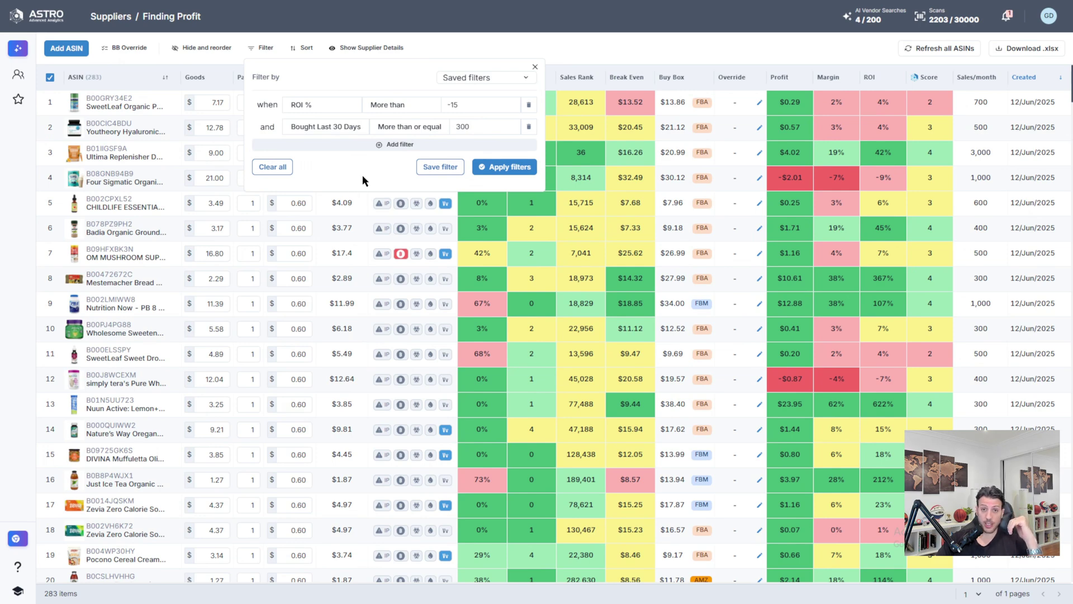
# Add a third filter condition for Amazon in Stock % less than 30, apply the filters and close the filter settings.
pyautogui.click(384, 145)
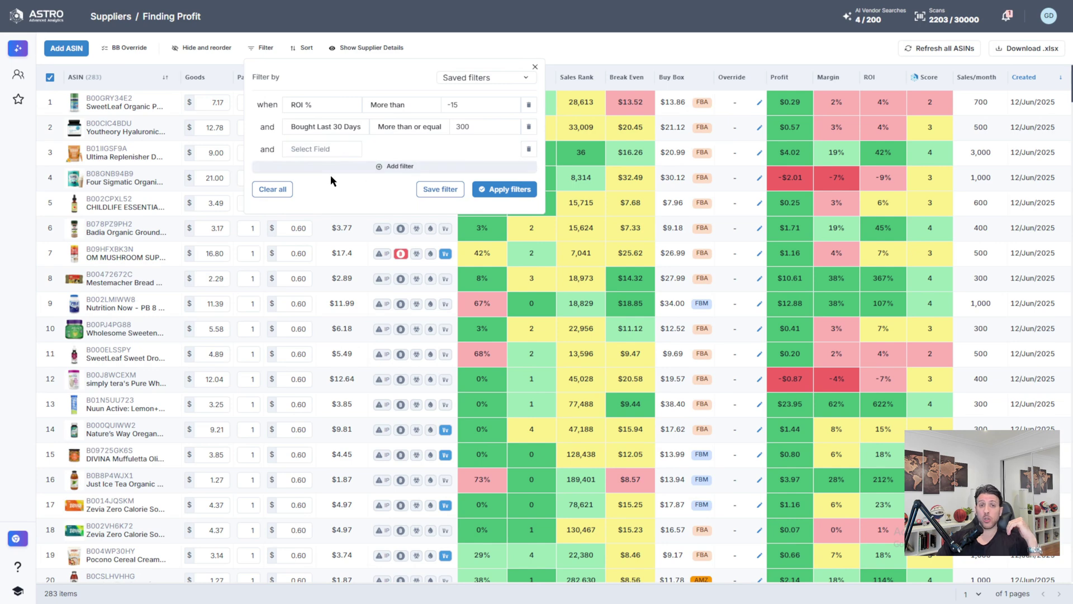
pyautogui.click(331, 149)
pyautogui.click(345, 197)
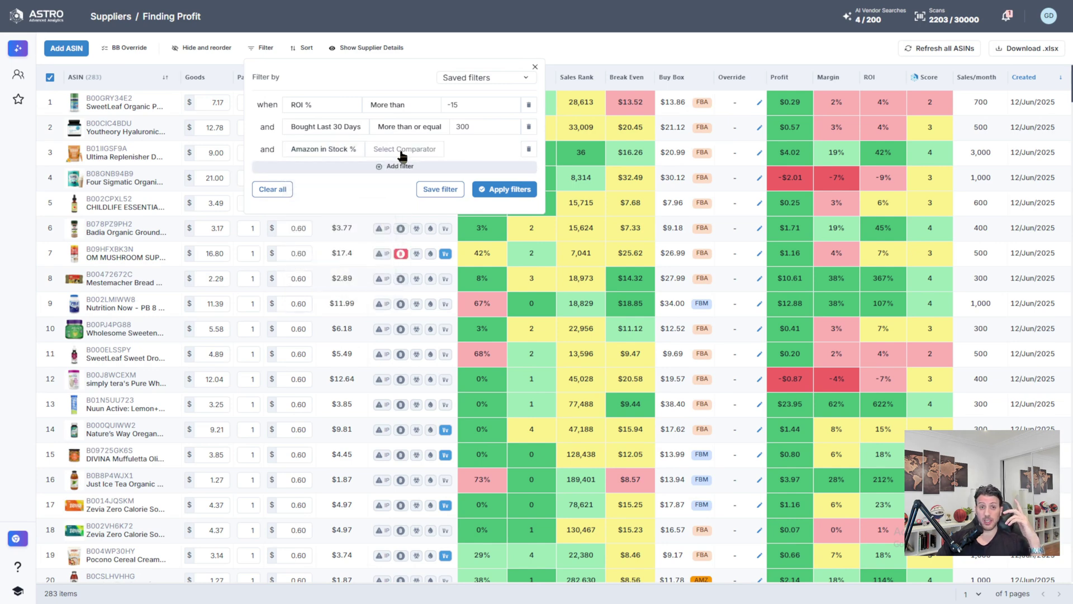
pyautogui.click(403, 148)
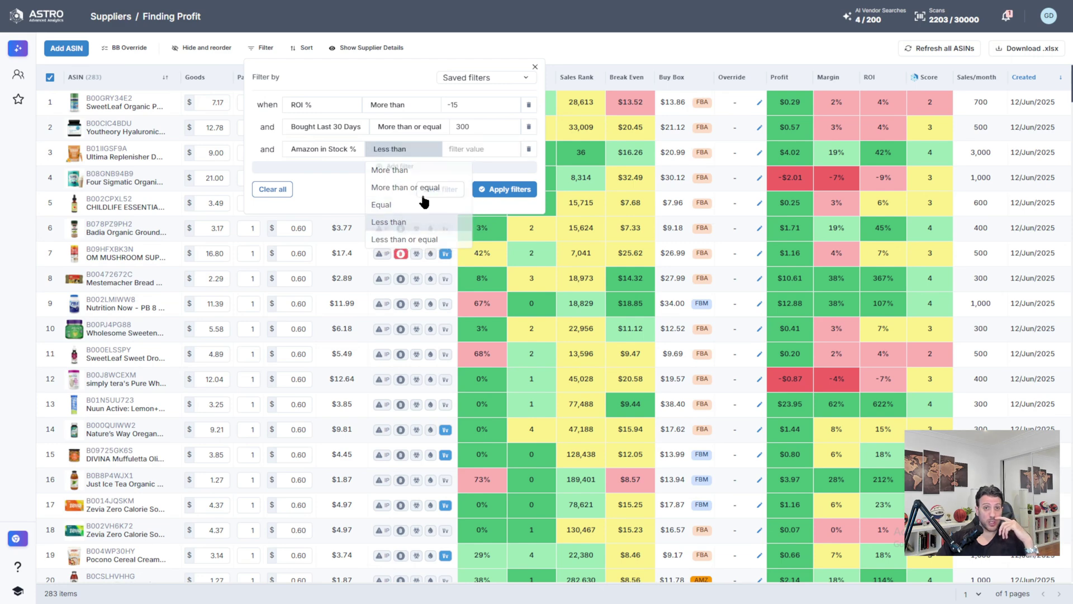
pyautogui.click(391, 224)
pyautogui.click(484, 148)
pyautogui.write('30')
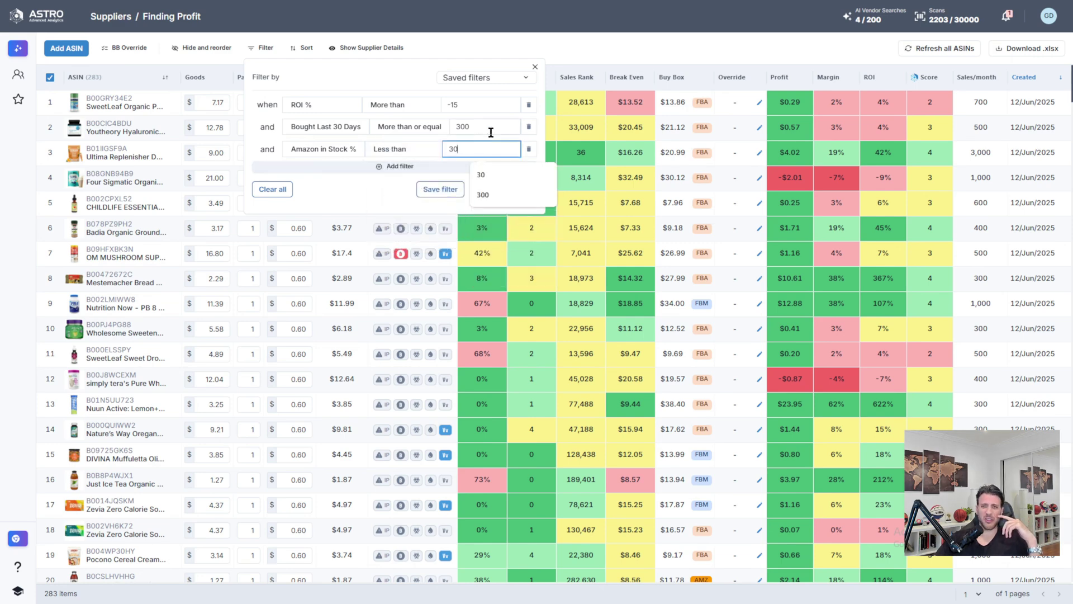
pyautogui.click(306, 182)
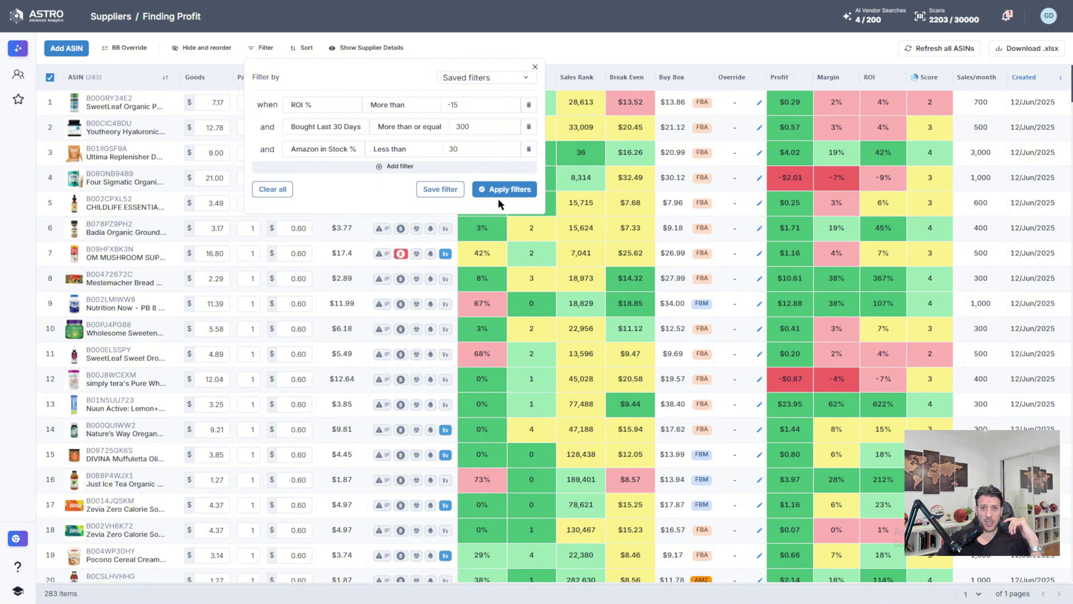
pyautogui.click(510, 190)
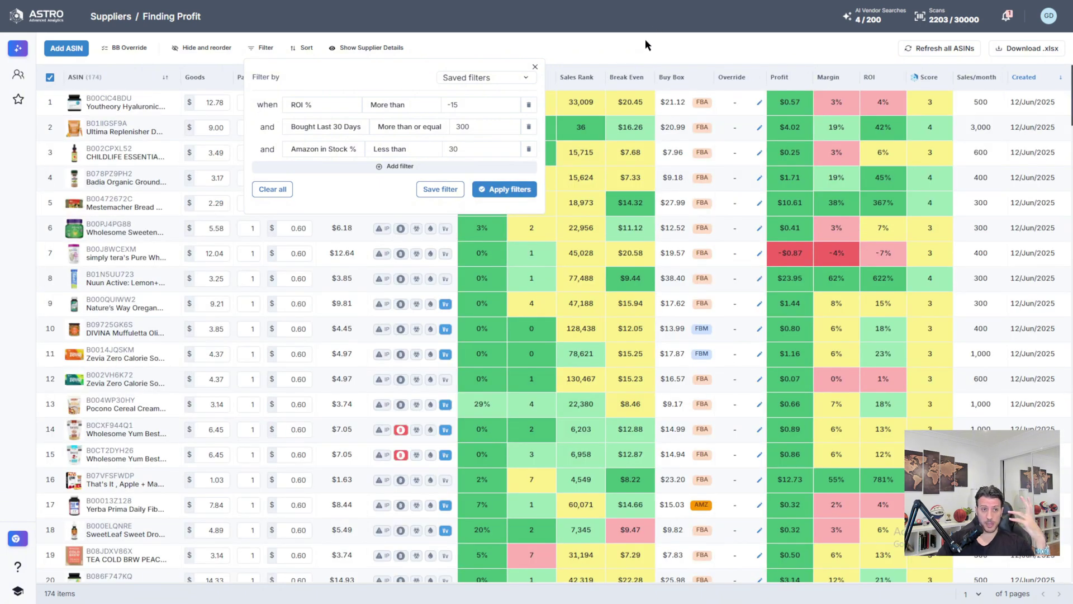
pyautogui.click(535, 69)
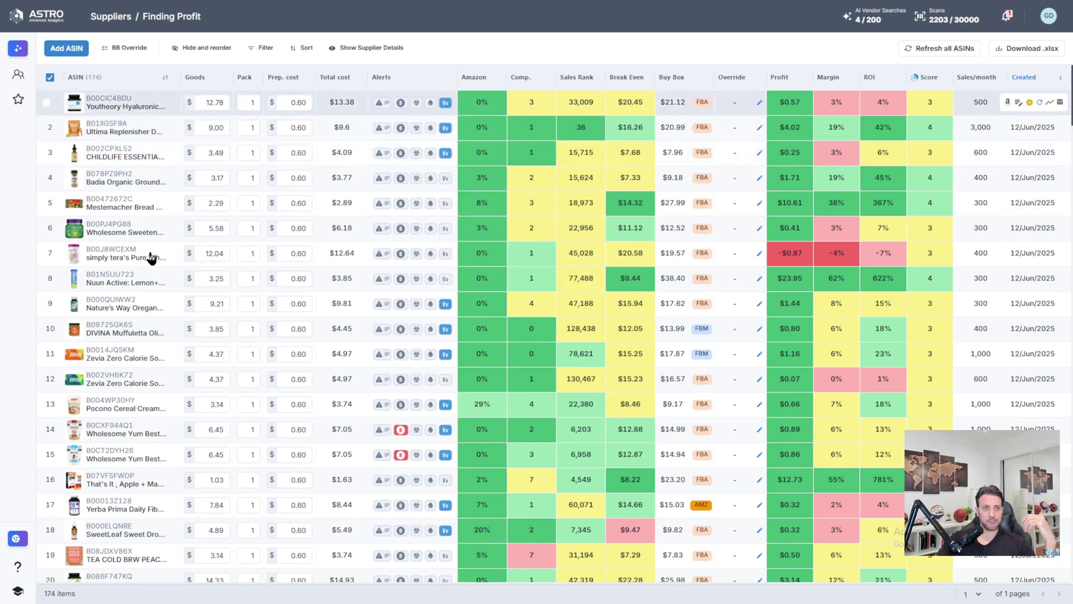
# Select the first 70 products in the filtered list, from row 1 through row 70.
pyautogui.scroll(-14, 182, 280)
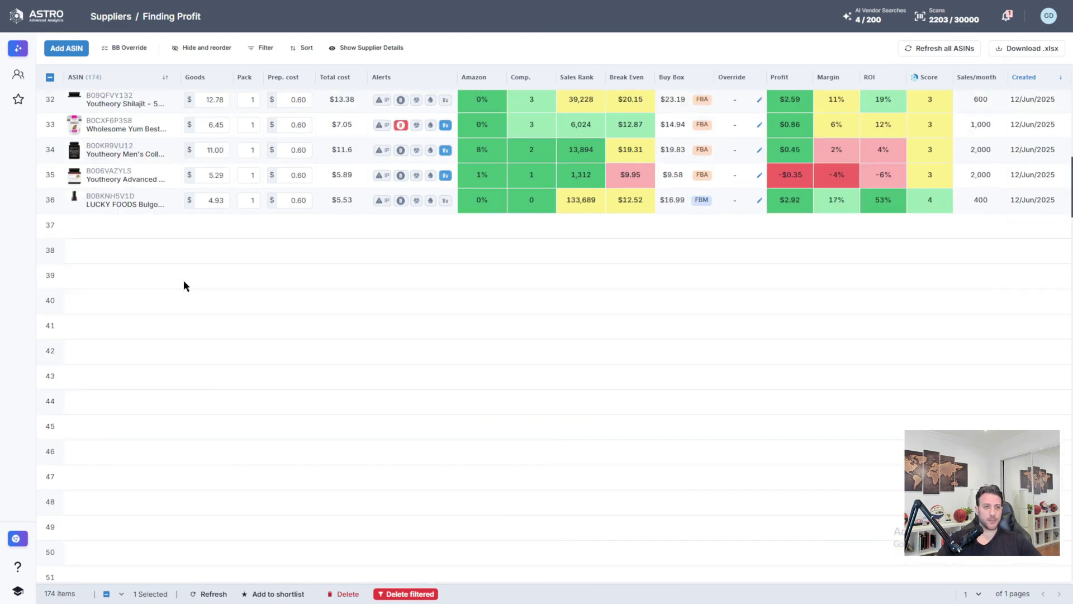
pyautogui.scroll(-7, 183, 280)
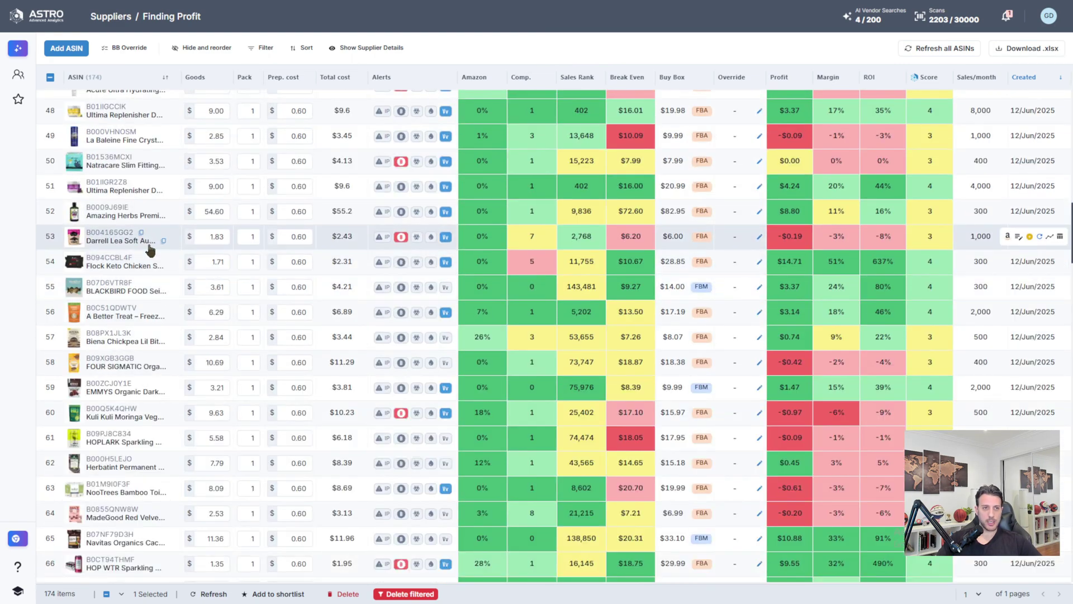
pyautogui.scroll(2, 150, 250)
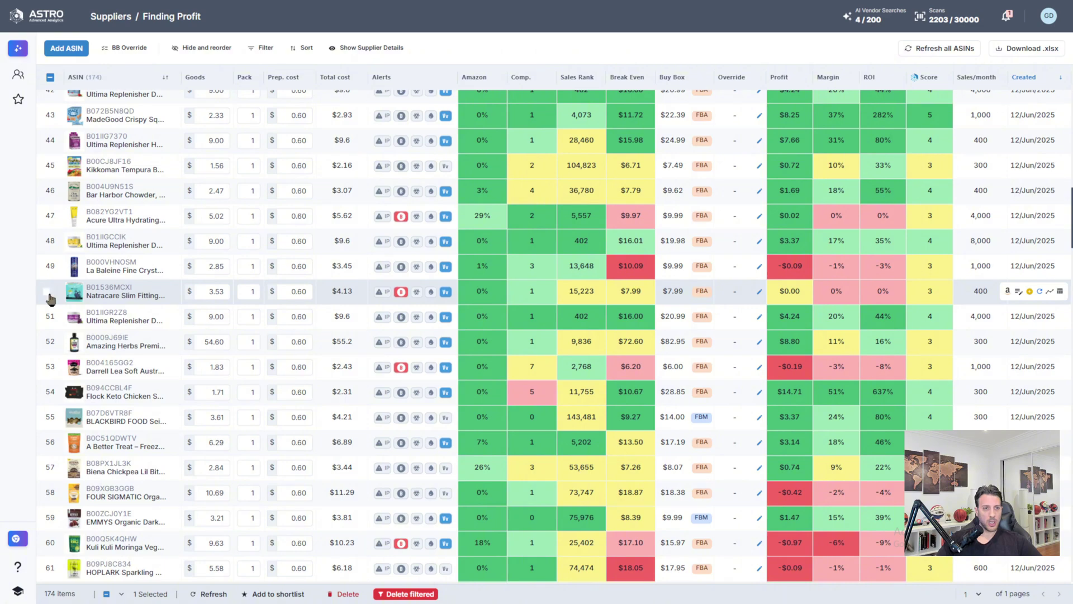
pyautogui.keyDown('shift'); pyautogui.click(48, 294); pyautogui.keyUp('shift')
pyautogui.scroll(5, 471, 352)
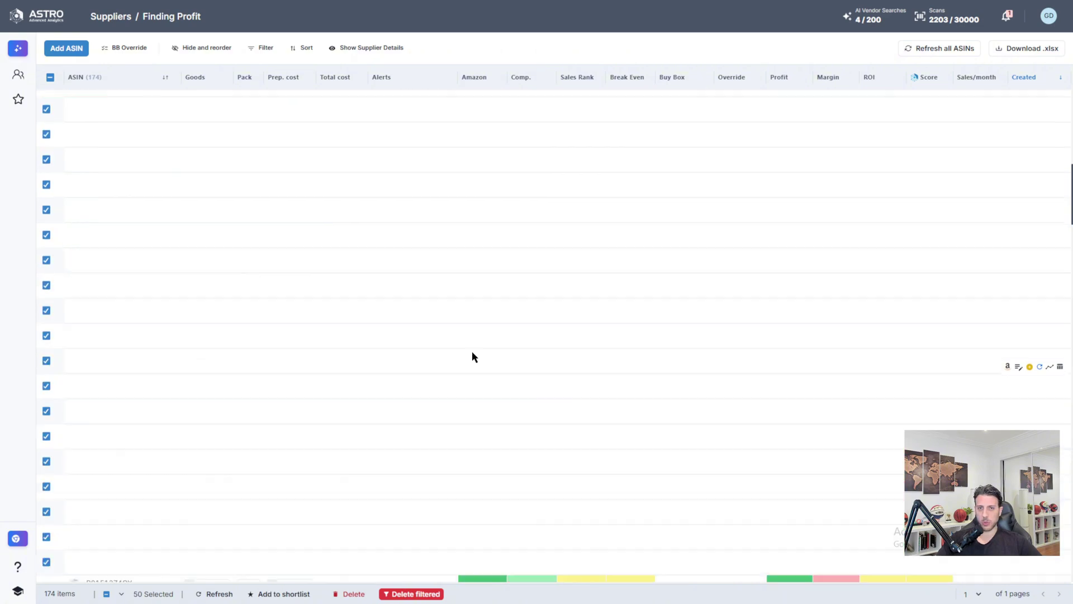
pyautogui.scroll(-6, 468, 354)
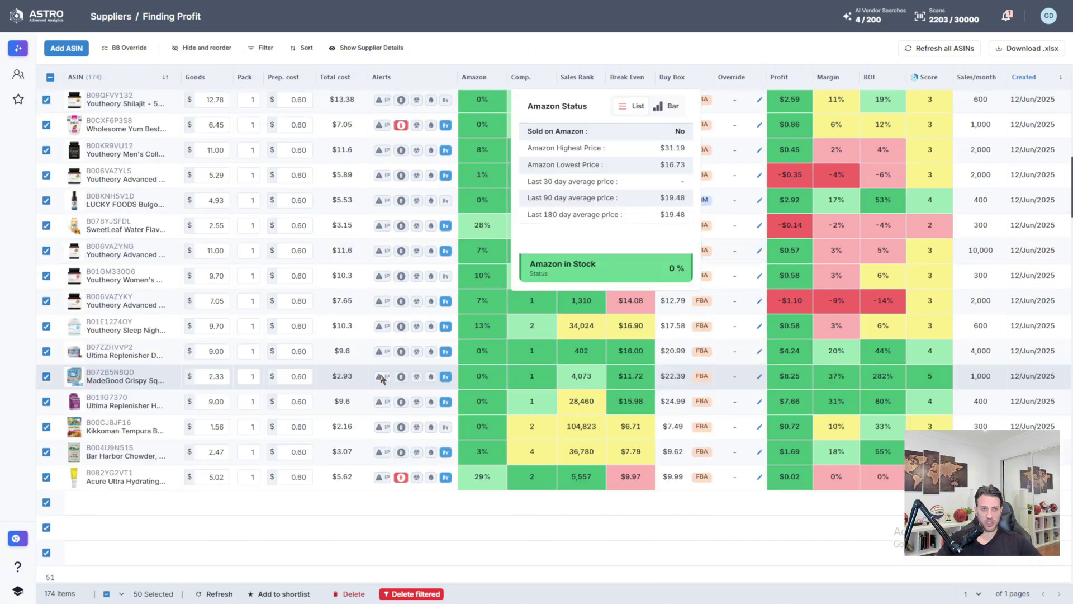
pyautogui.scroll(-5, 357, 393)
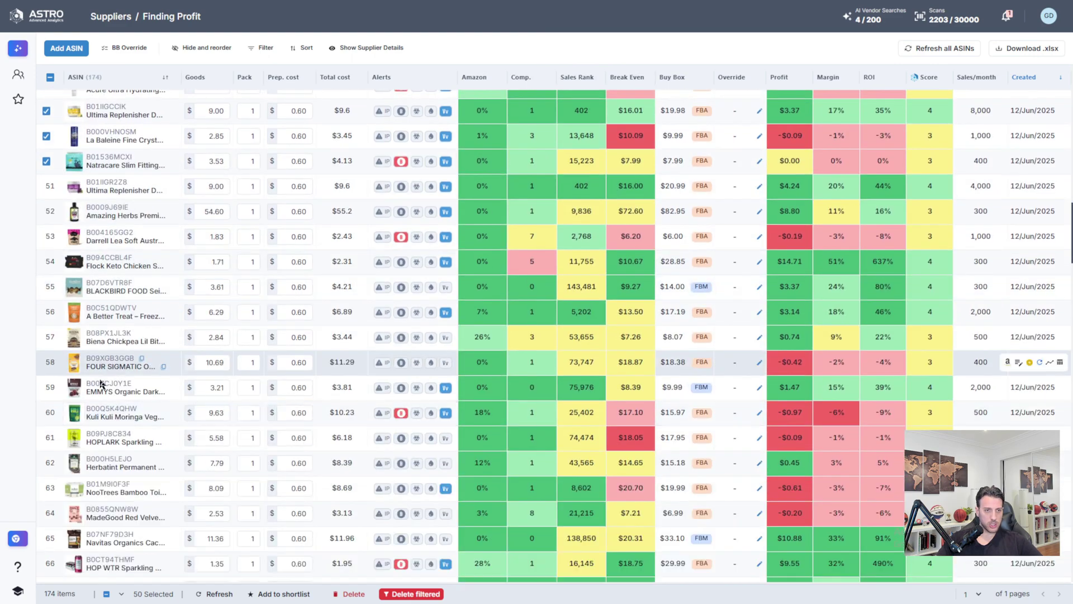
pyautogui.moveTo(88, 439)
pyautogui.scroll(-4, 79, 458)
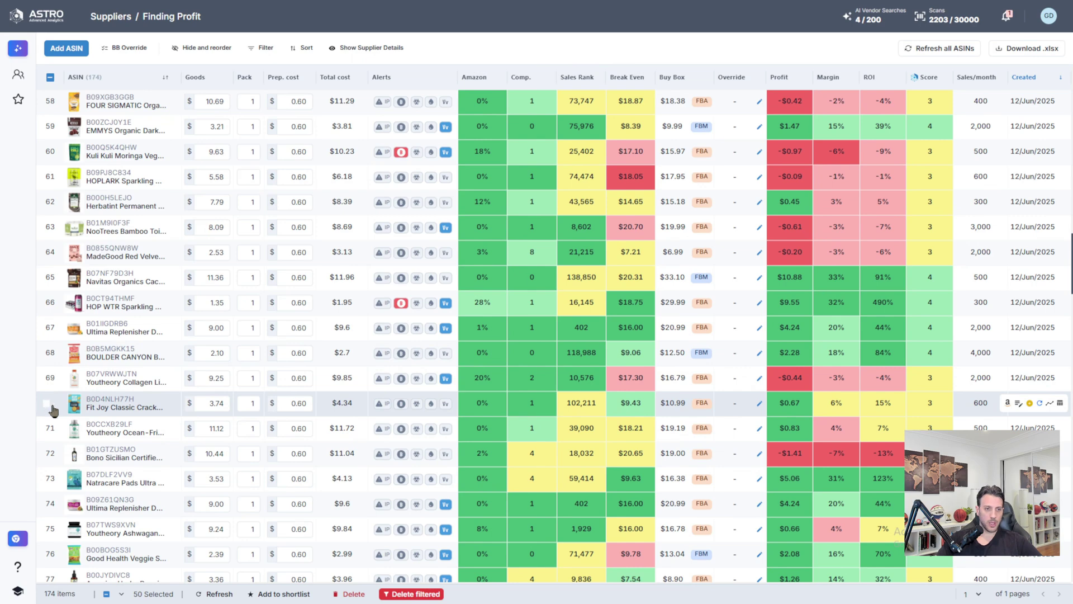
pyautogui.keyDown('shift'); pyautogui.click(47, 404); pyautogui.keyUp('shift')
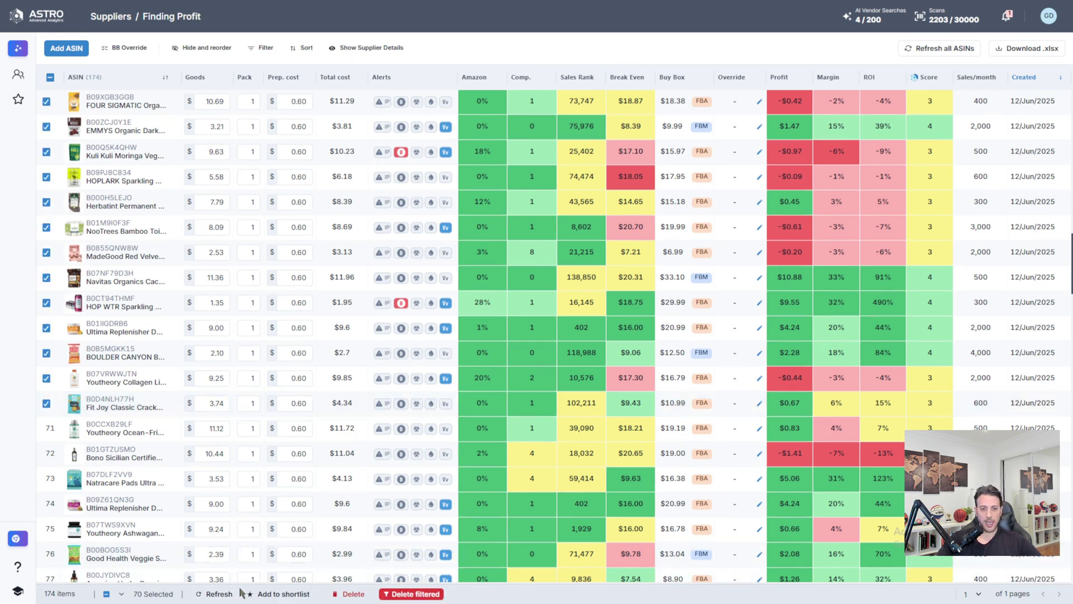
# Create a shortlist named "finding profit" and add the selected products to it.
pyautogui.click(282, 594)
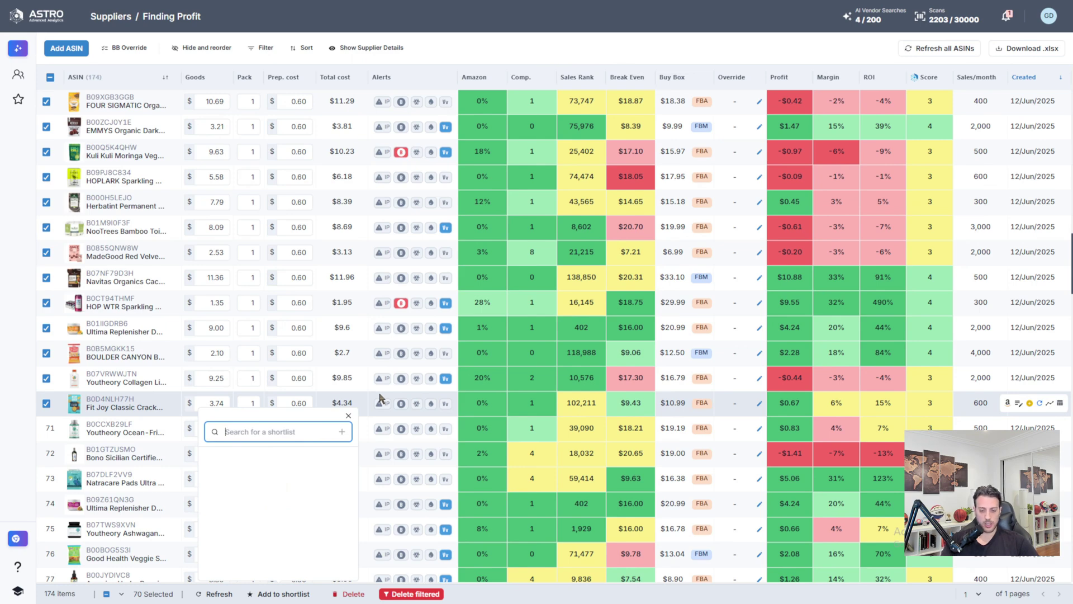
pyautogui.write('finding')
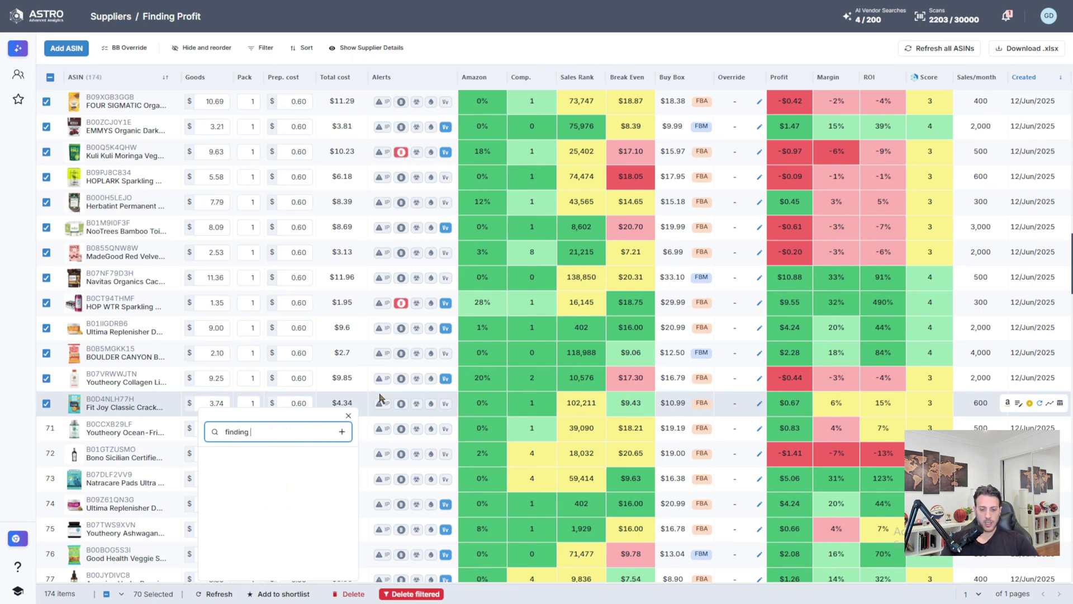
pyautogui.write(' profit')
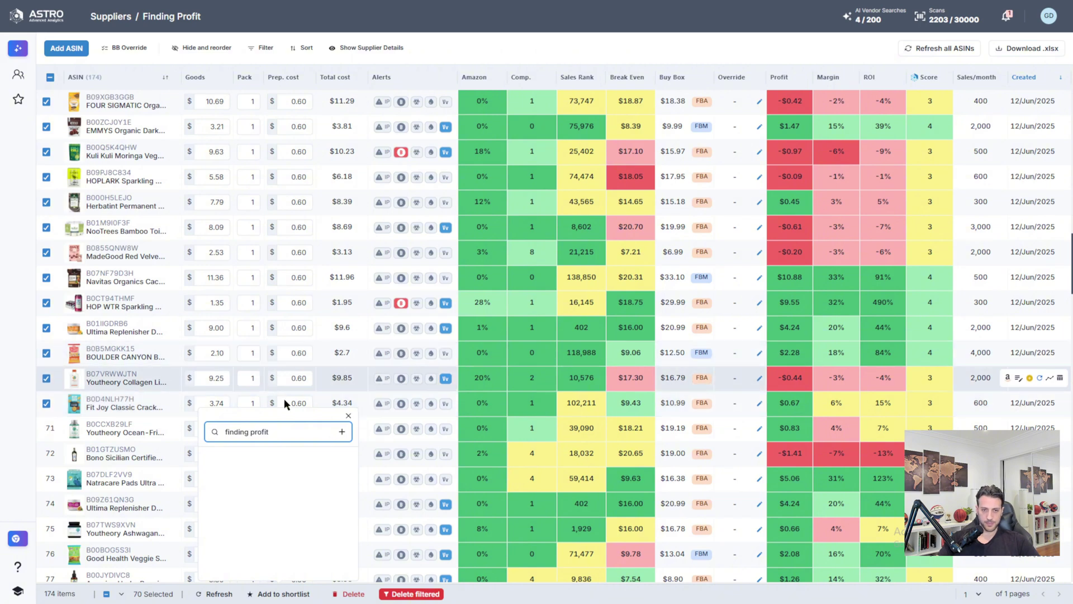
pyautogui.click(341, 432)
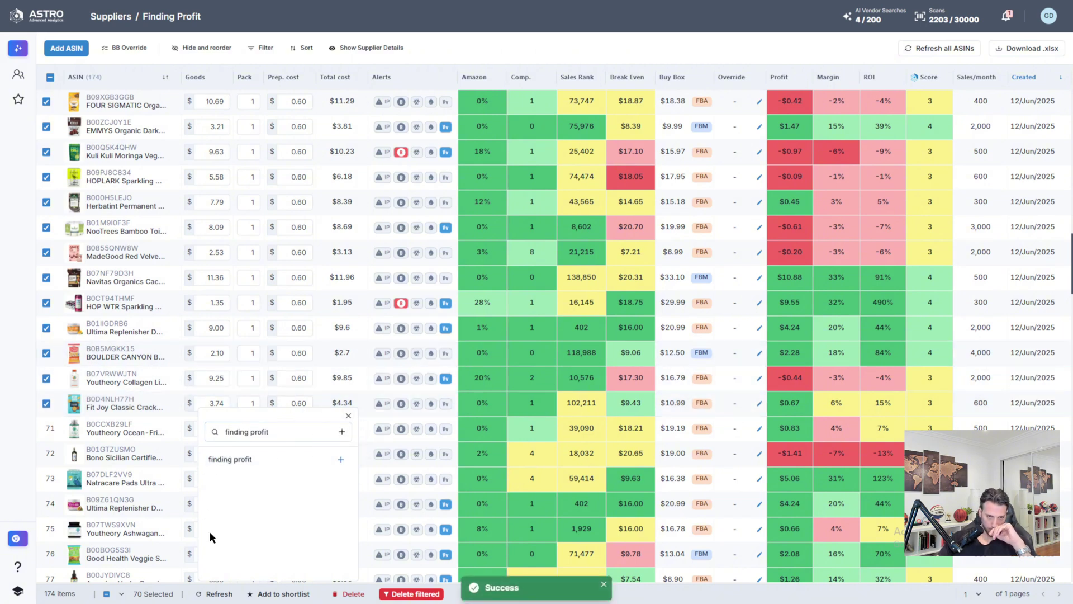
pyautogui.click(340, 459)
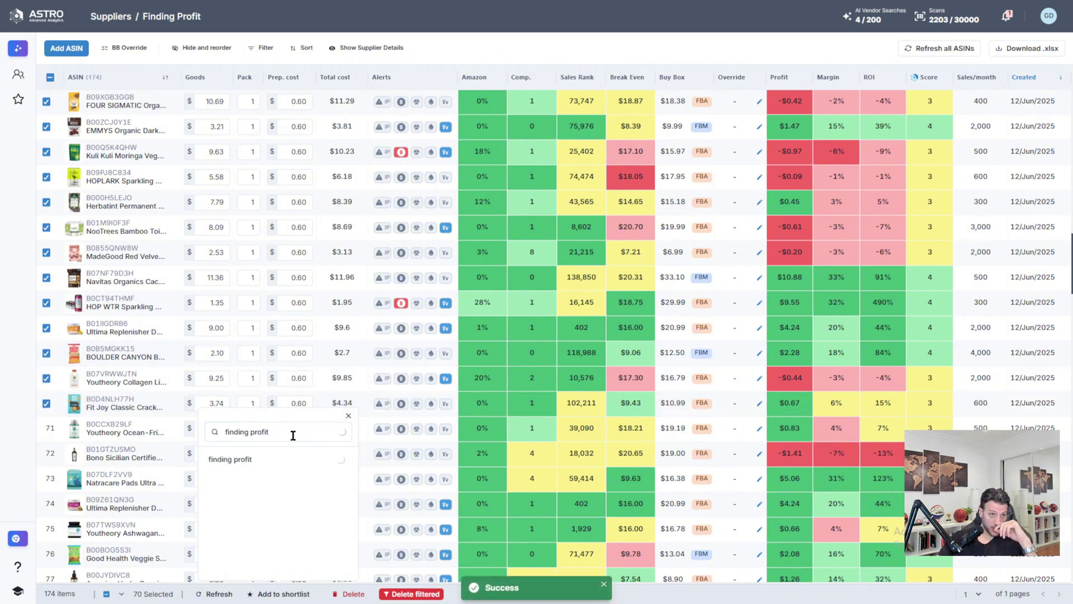
# Open the "finding profit" shortlist and set the pack quantity of the Nuun Active Lemon+Lime tablets to 6.
pyautogui.click(238, 459)
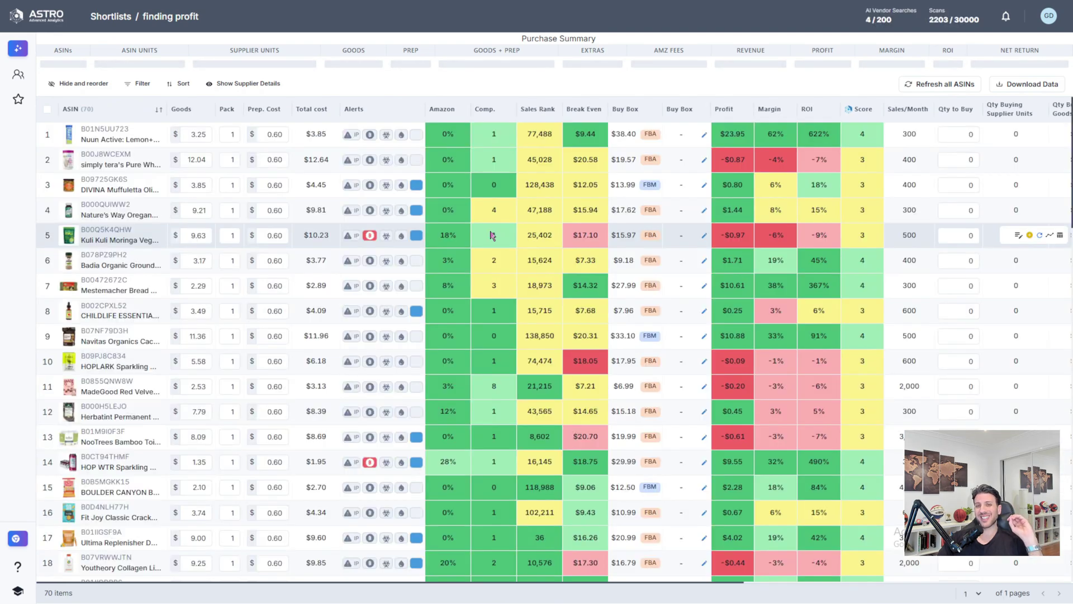
pyautogui.moveTo(492, 235)
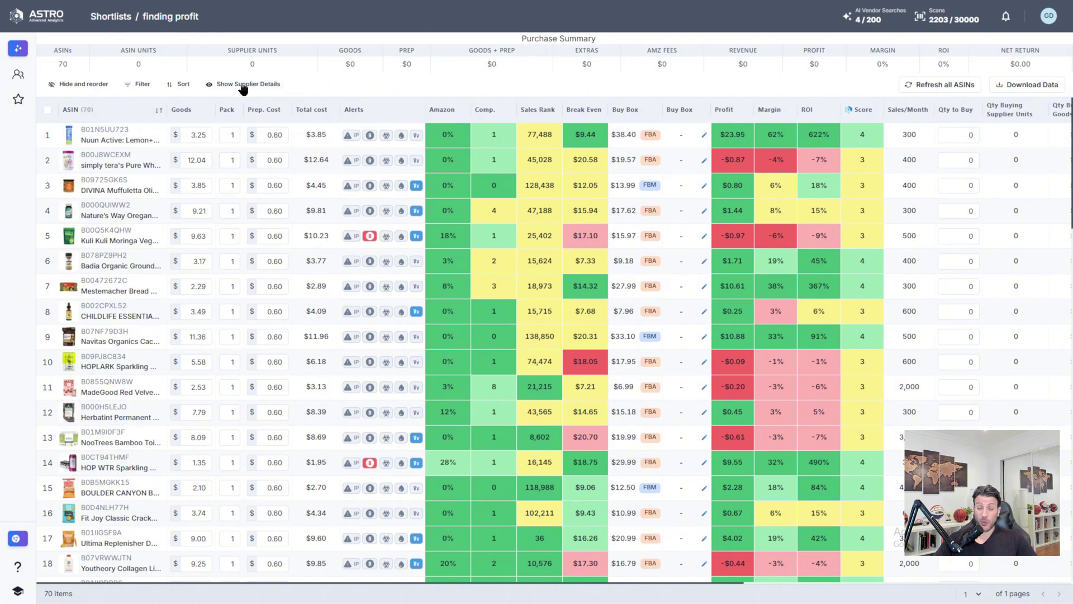
pyautogui.moveTo(111, 131)
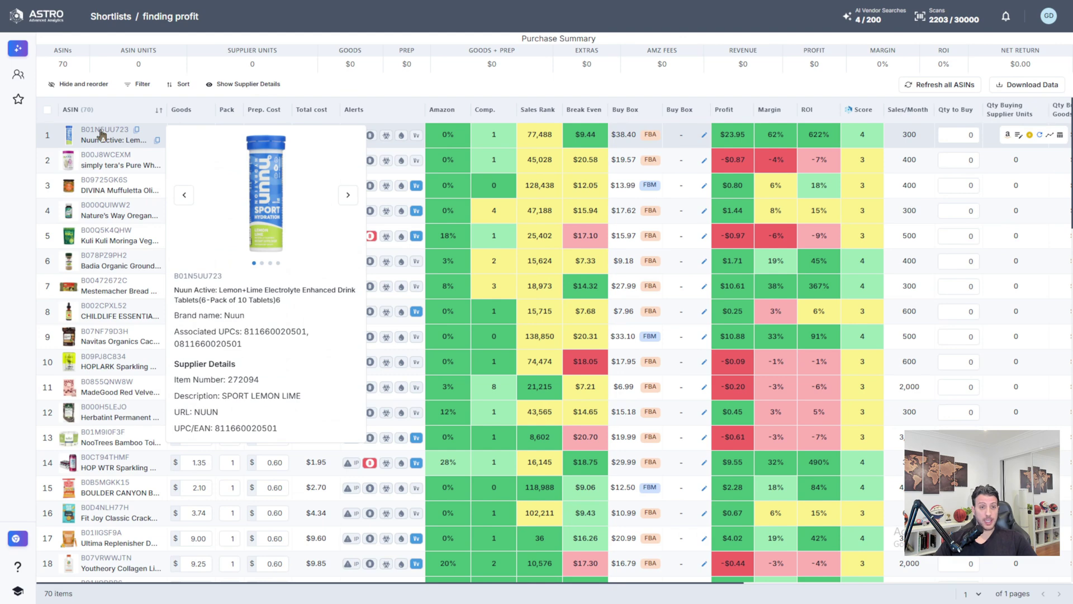
pyautogui.click(232, 134)
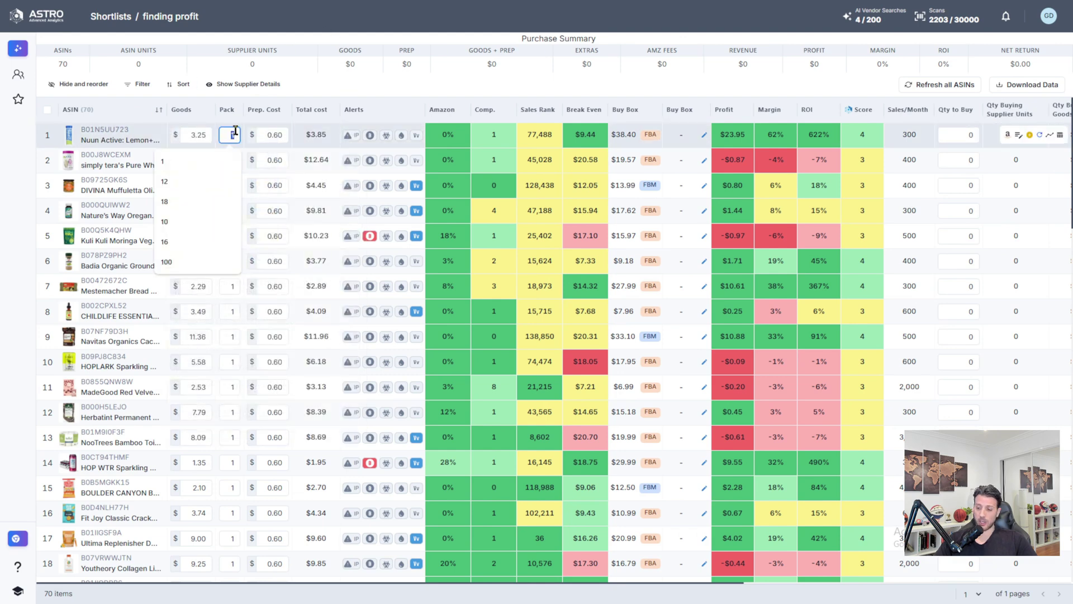
pyautogui.write('6')
pyautogui.click(290, 131)
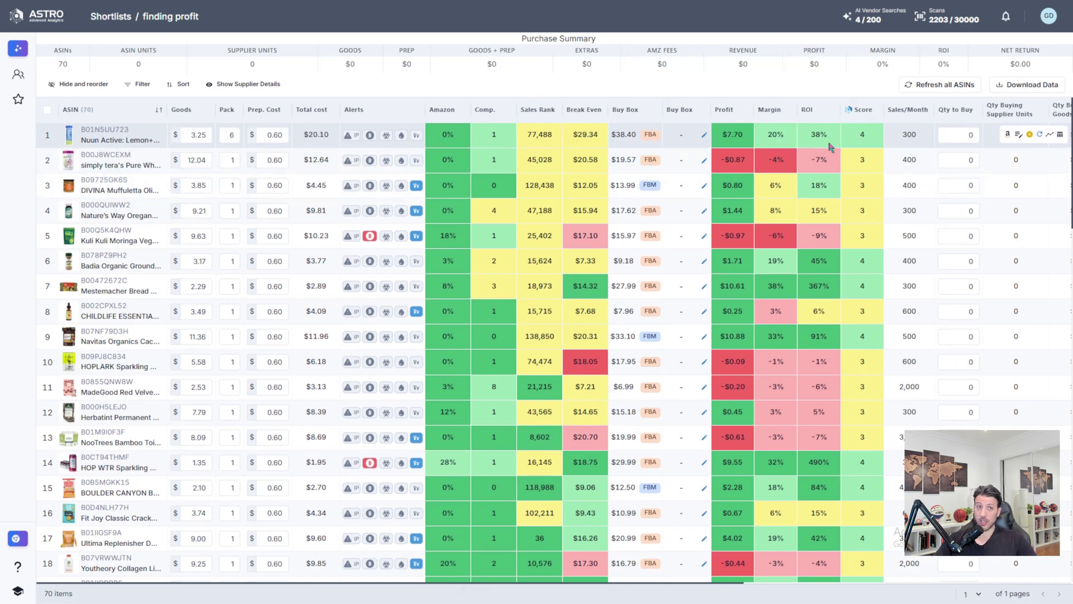
# Check the product details of the following rows and set the Mestemacher Bread Whole Rye pack quantity to 6.
pyautogui.moveTo(111, 186)
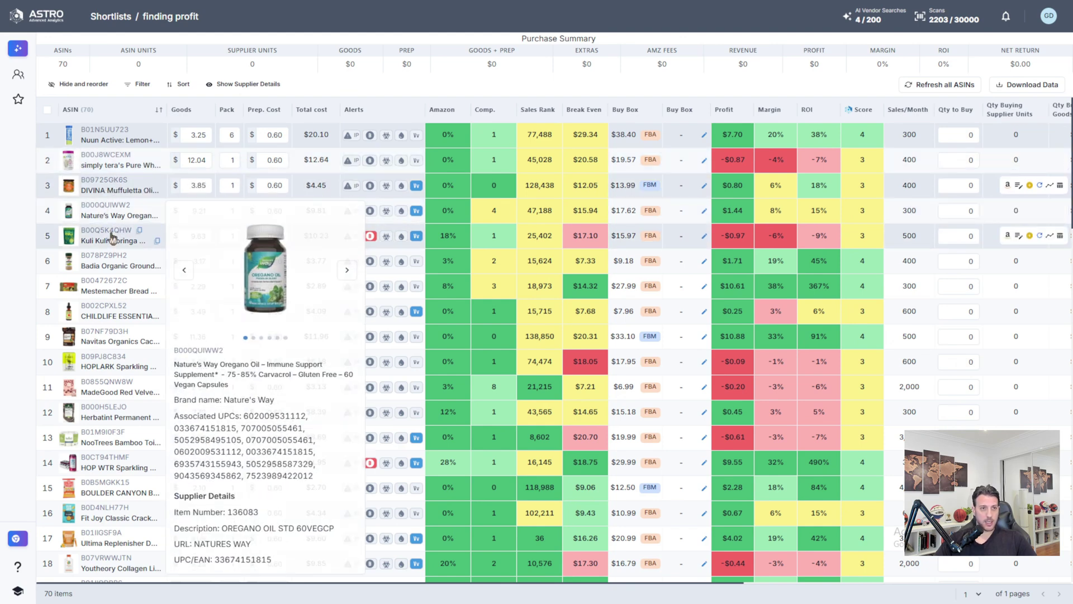
pyautogui.moveTo(118, 239)
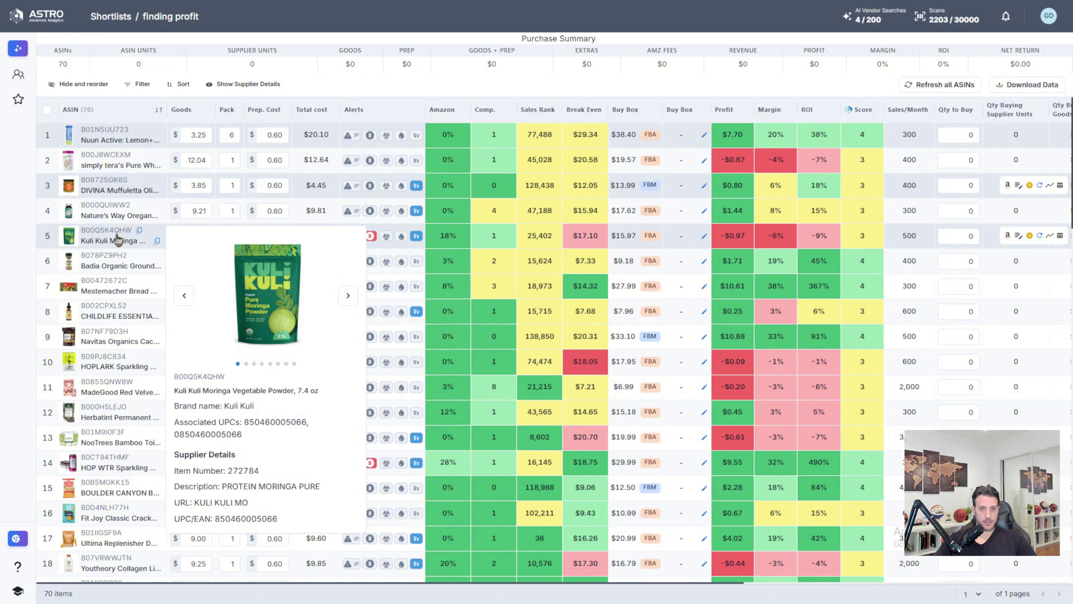
pyautogui.moveTo(112, 290)
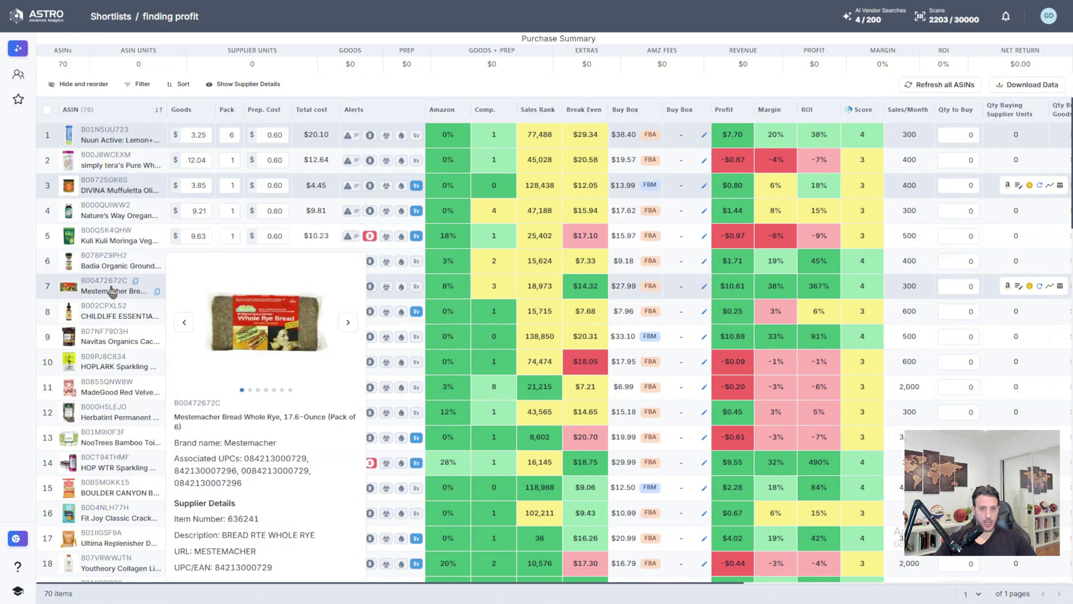
pyautogui.click(229, 286)
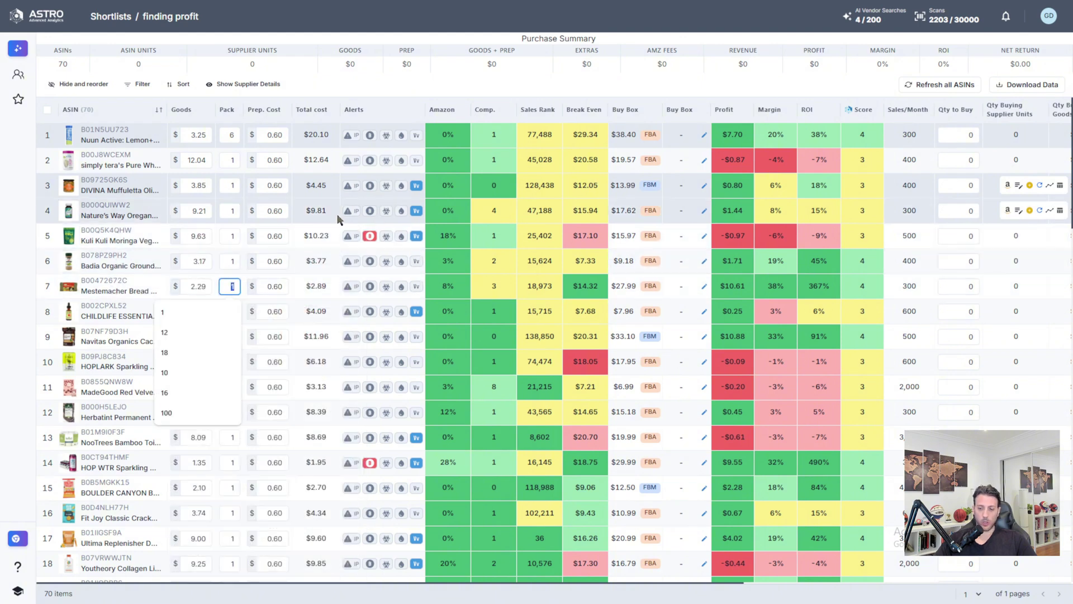
pyautogui.write('6')
pyautogui.press('Return')
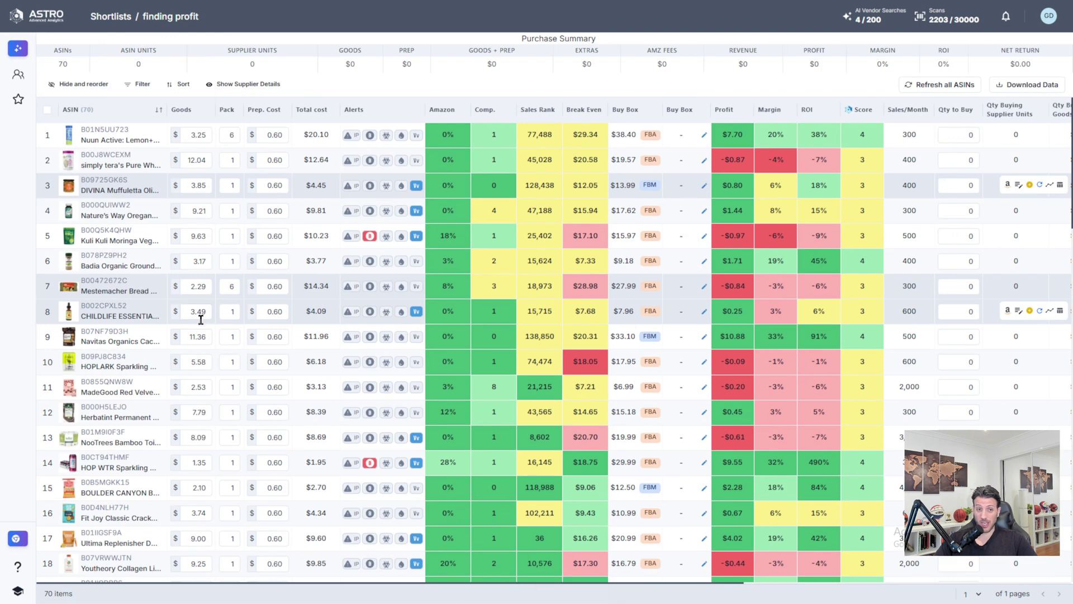
# Check the product details further down the shortlist and set the HOPLARK Sparkling pack quantity to 6.
pyautogui.moveTo(124, 320)
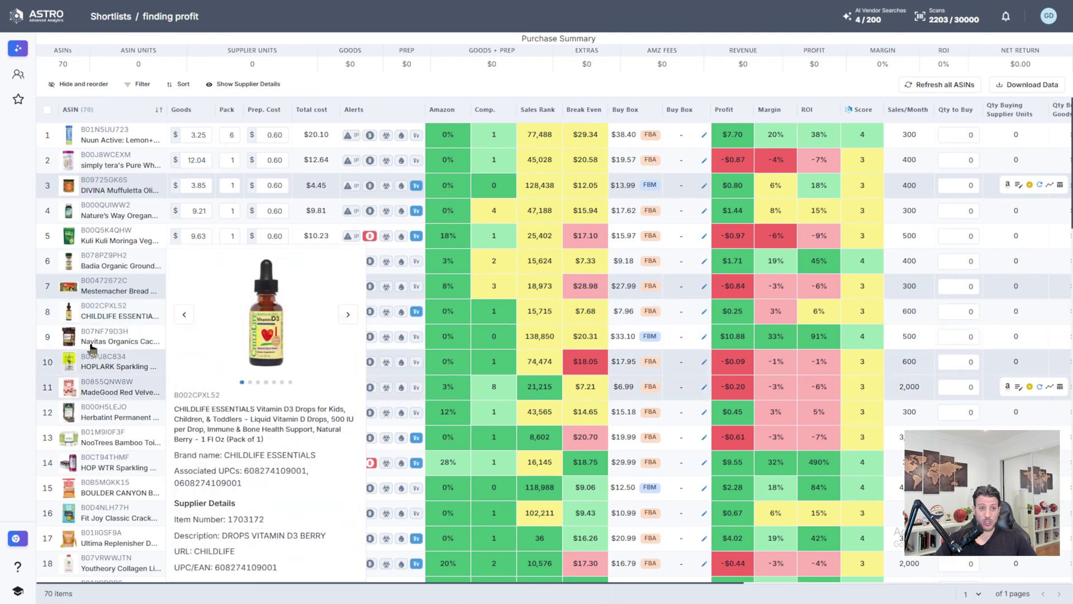
pyautogui.moveTo(92, 343)
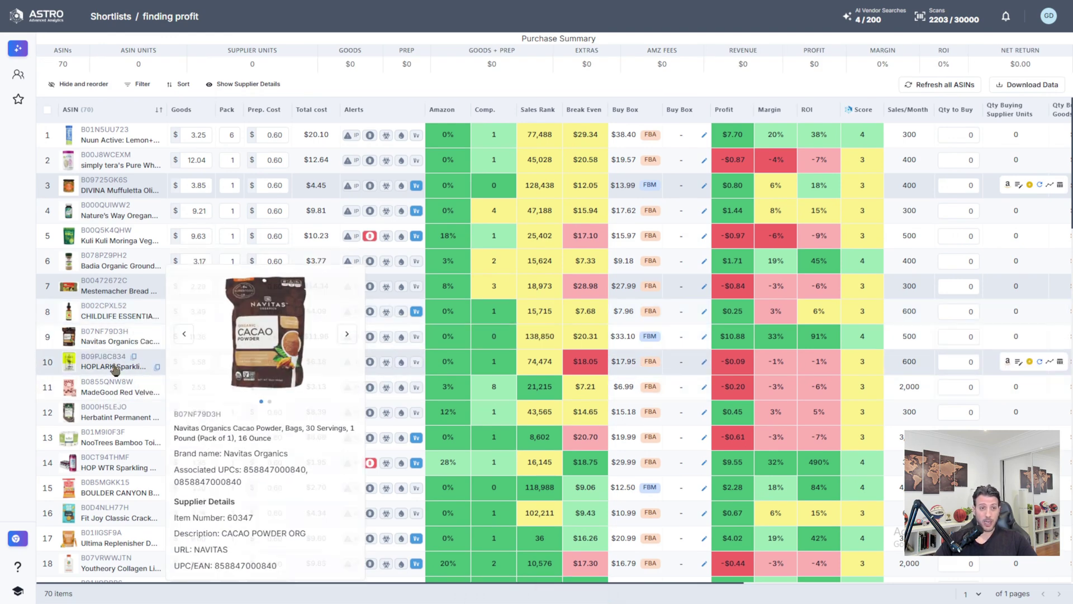
pyautogui.moveTo(112, 365)
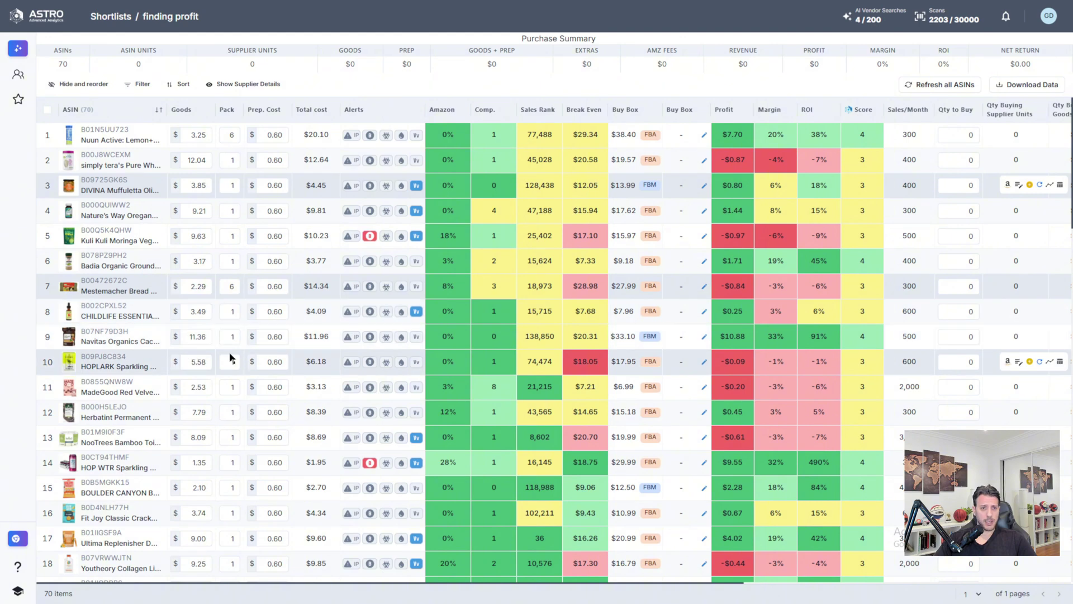
pyautogui.click(223, 366)
pyautogui.write('6')
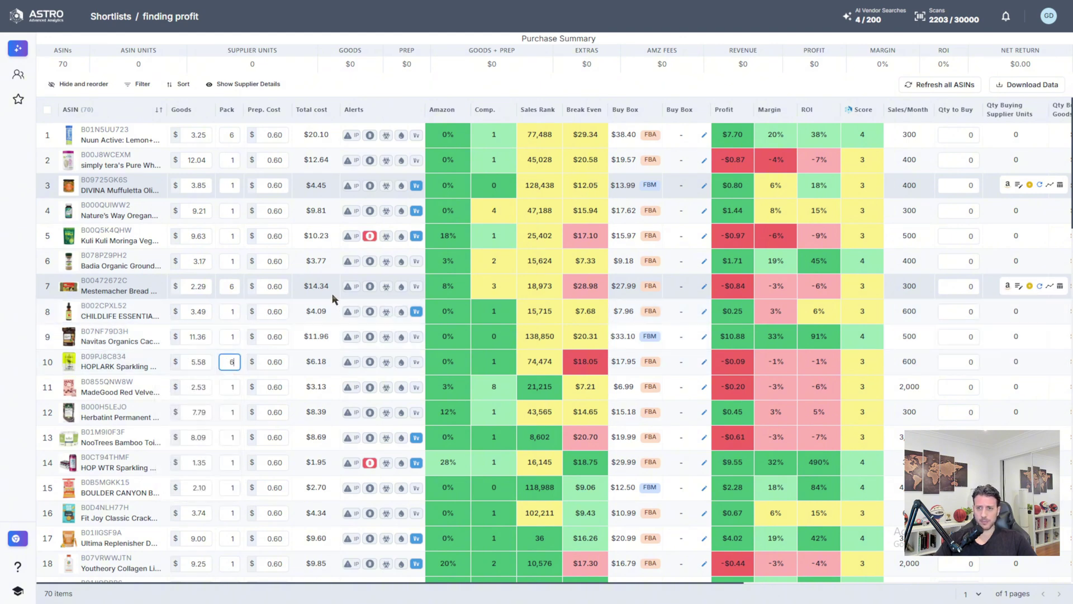
pyautogui.click(334, 299)
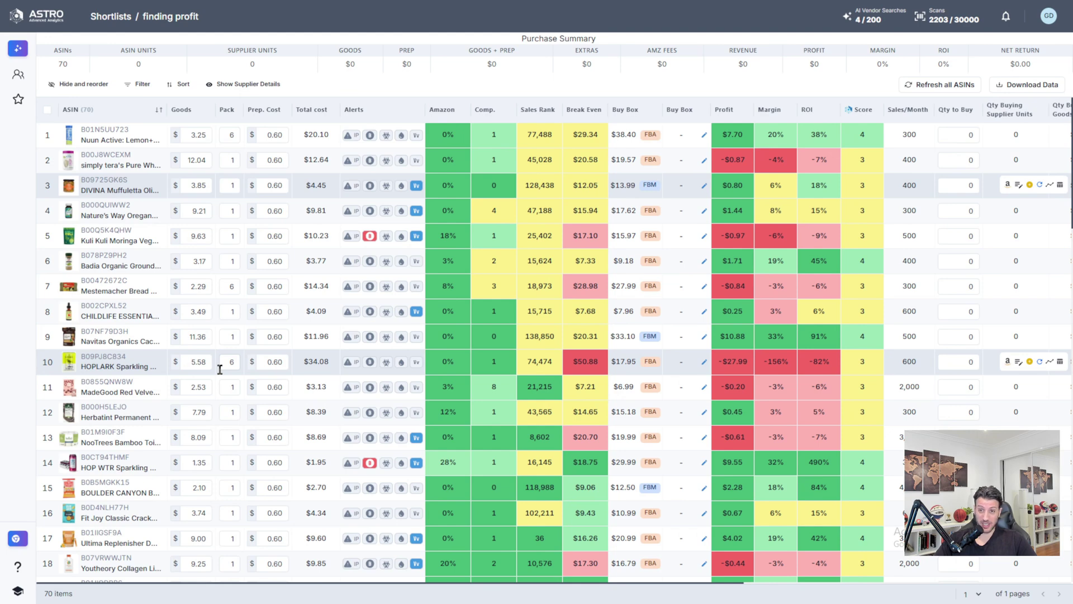
# Select the HOPLARK Sparkling row and check the product details of the rows below it.
pyautogui.click(47, 362)
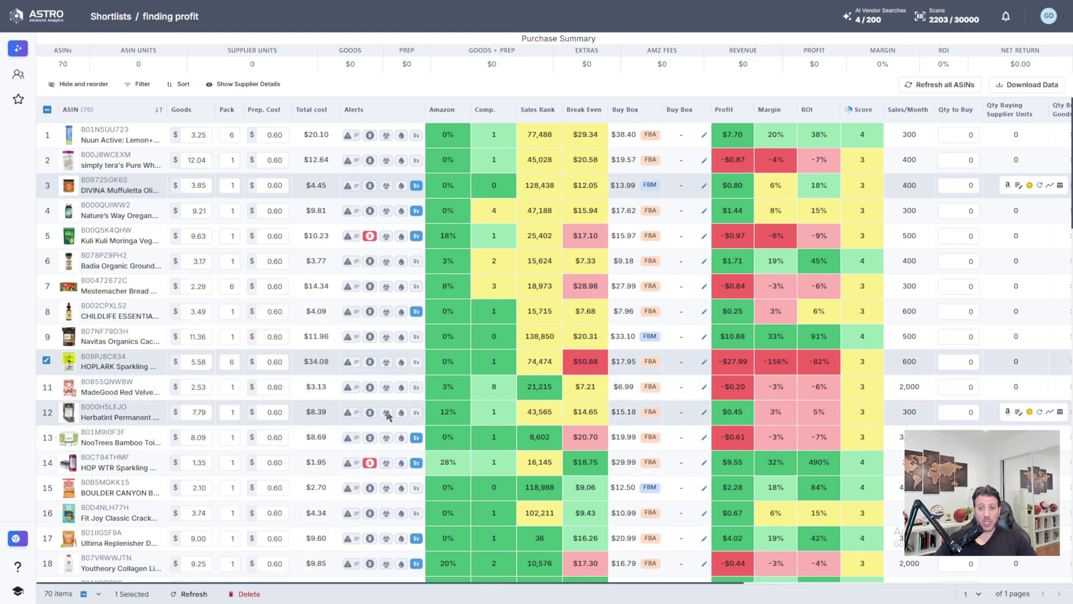
pyautogui.moveTo(63, 404)
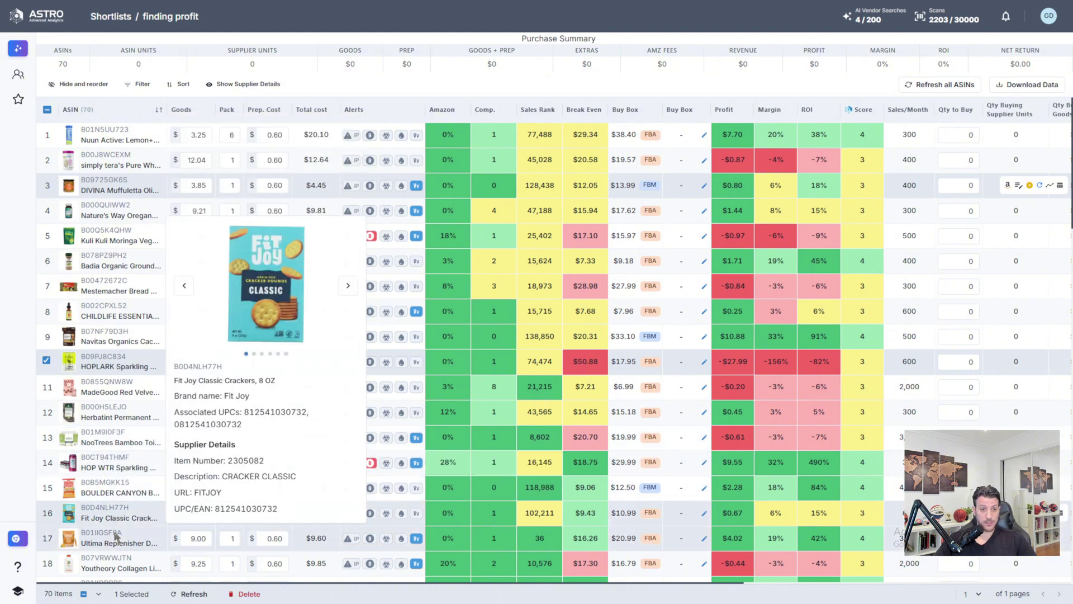
pyautogui.scroll(-5, 112, 525)
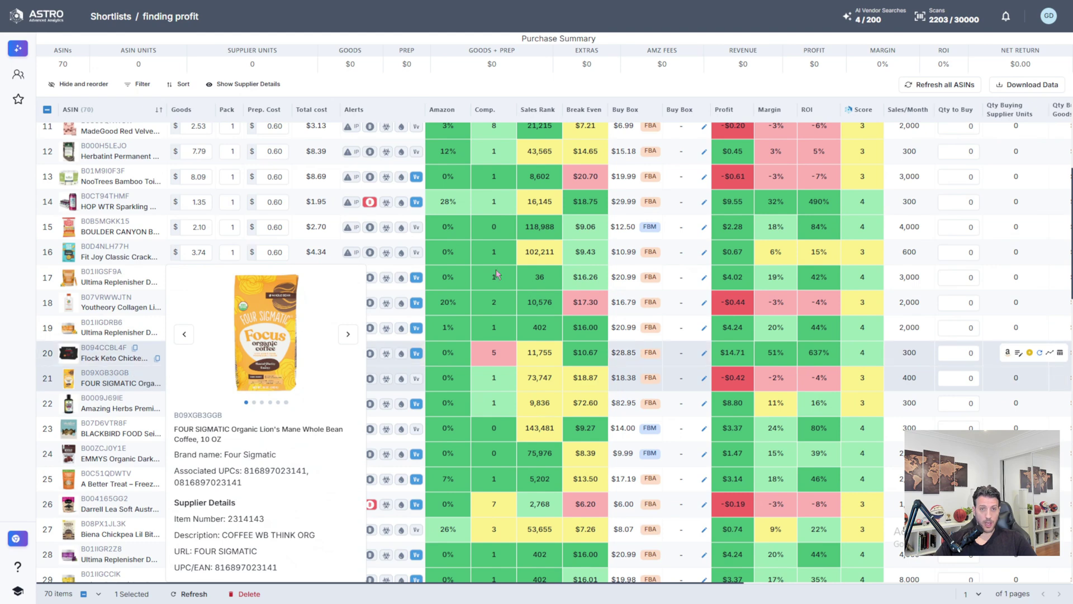
pyautogui.scroll(5, 683, 326)
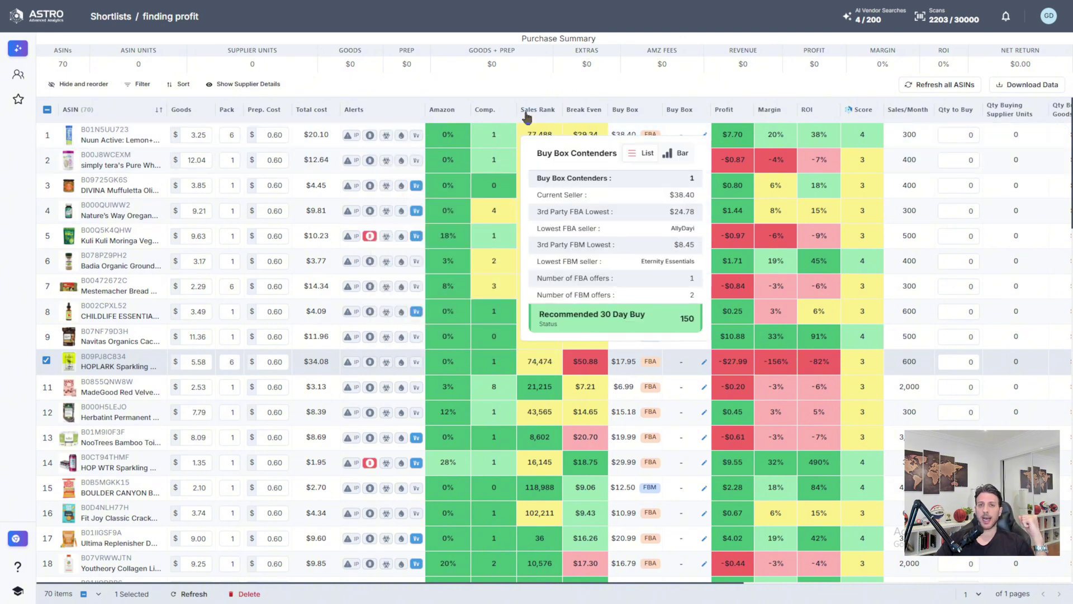
# Check the sales rank and buy box contenders of the Nuun Active tablets and set their quantity to buy to 150.
pyautogui.moveTo(536, 127)
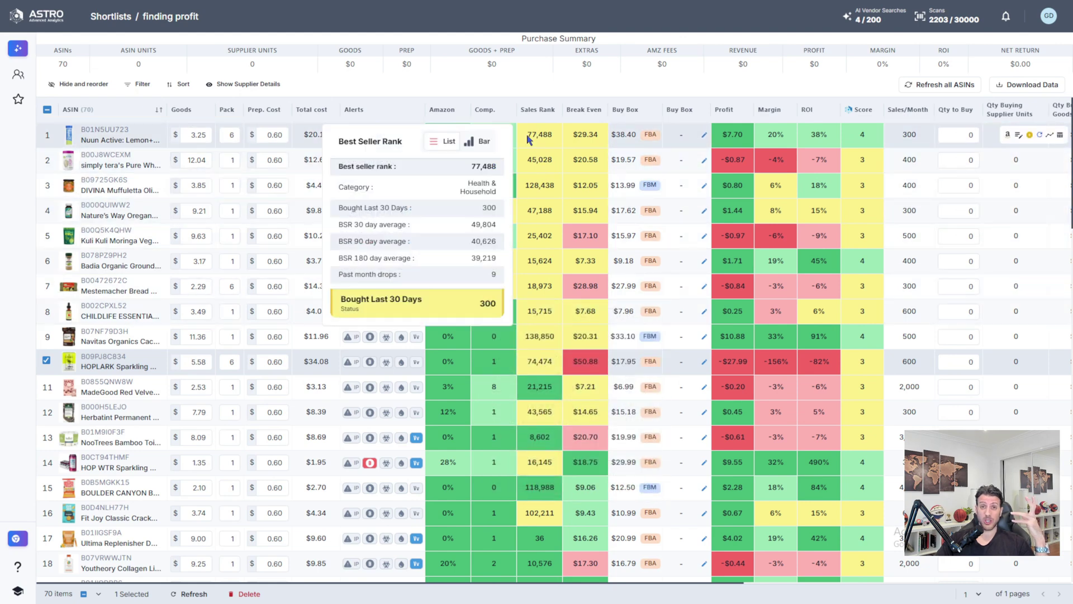
pyautogui.moveTo(485, 143)
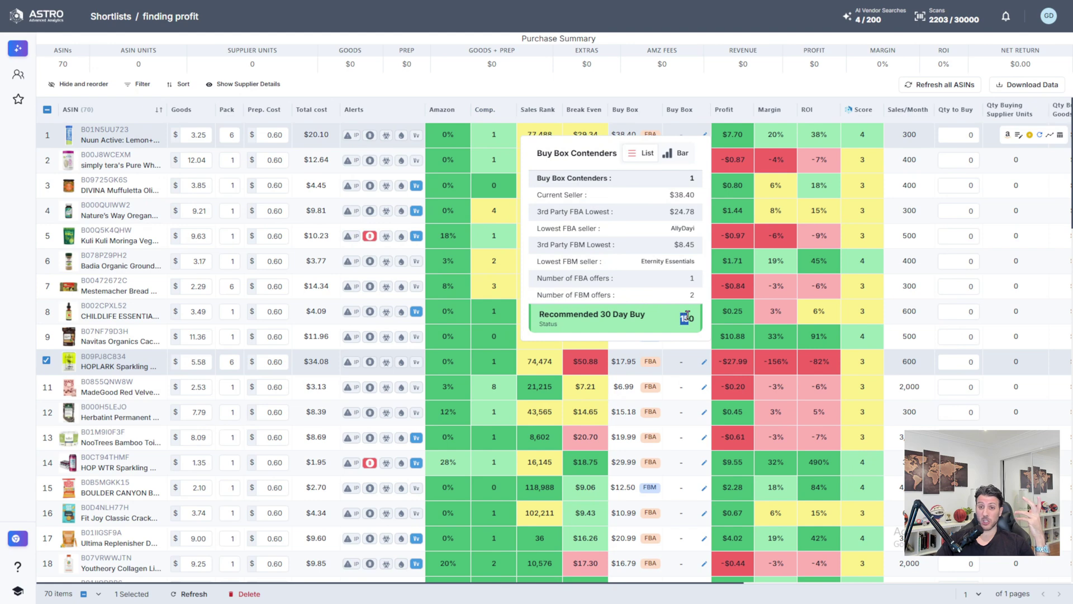
pyautogui.click(963, 139)
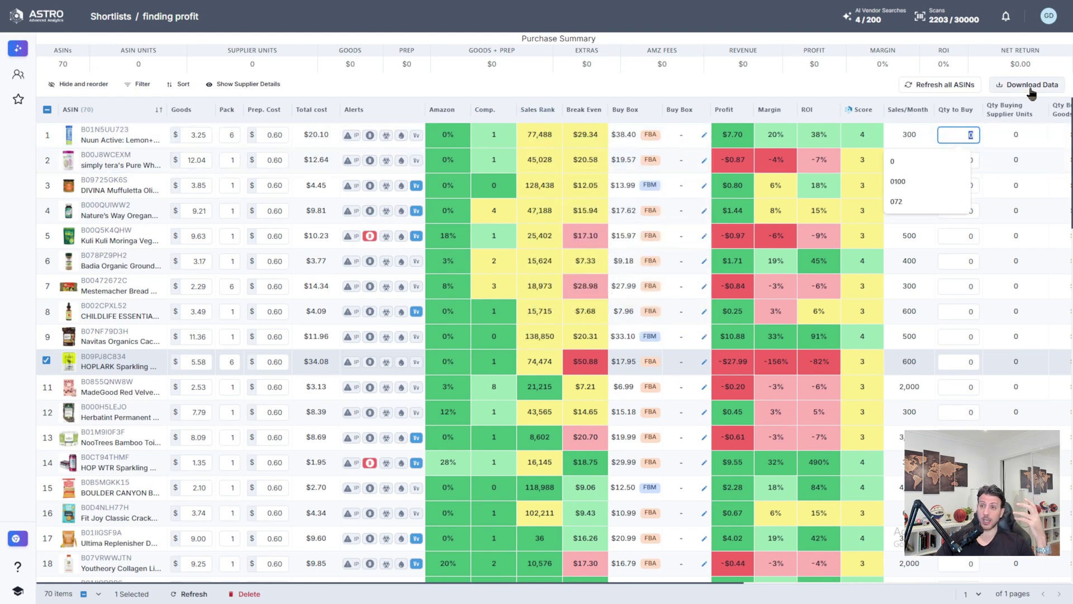
pyautogui.write('150')
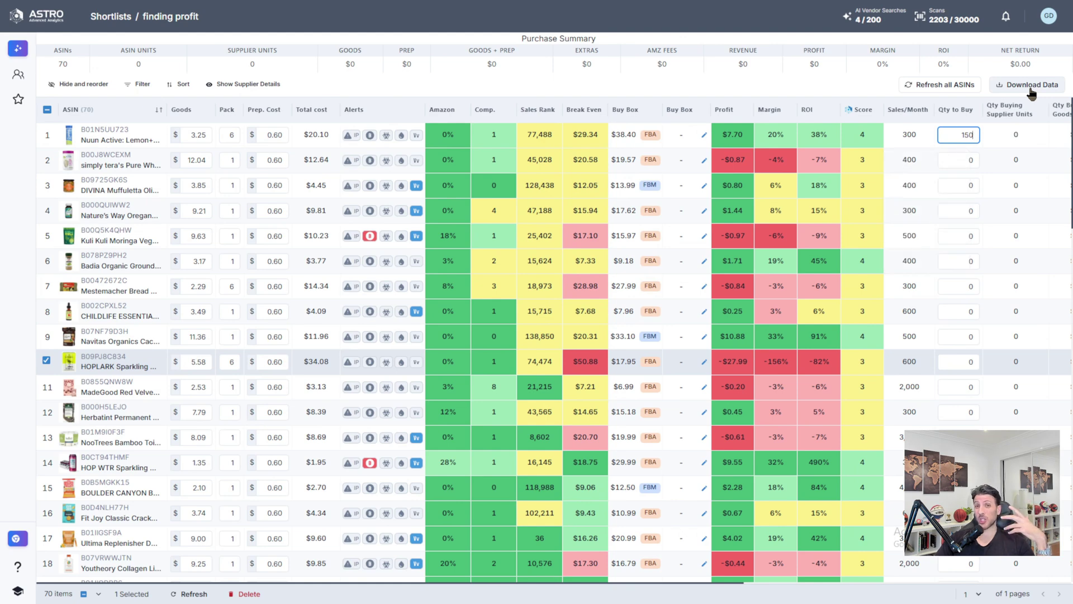
pyautogui.click(1031, 93)
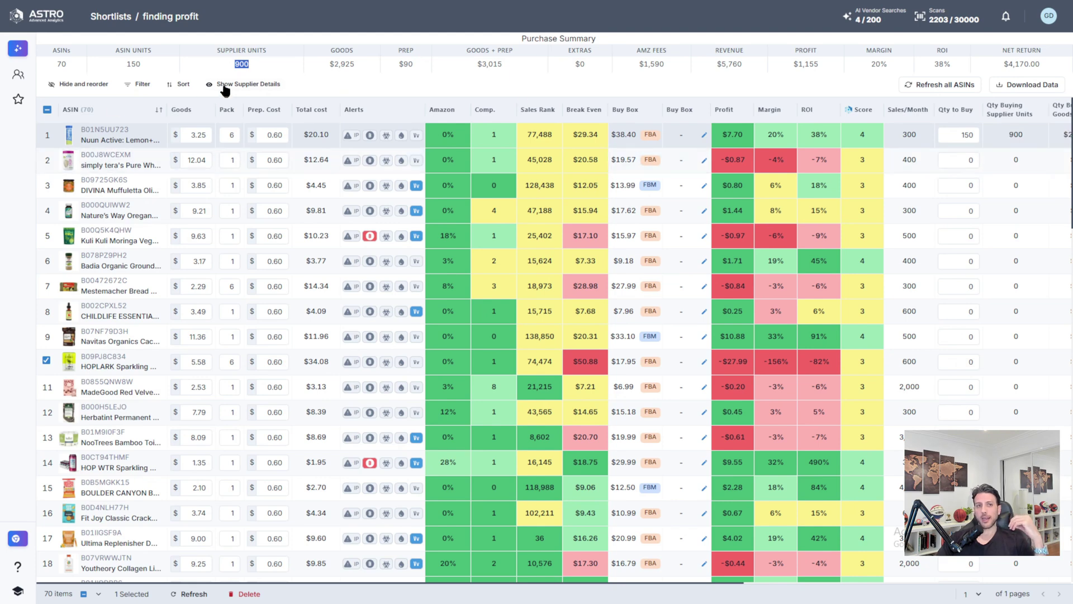
# Check the Nuun unit cost and compare the profit breakdowns of the simply tera's and DIVINA products.
pyautogui.click(187, 132)
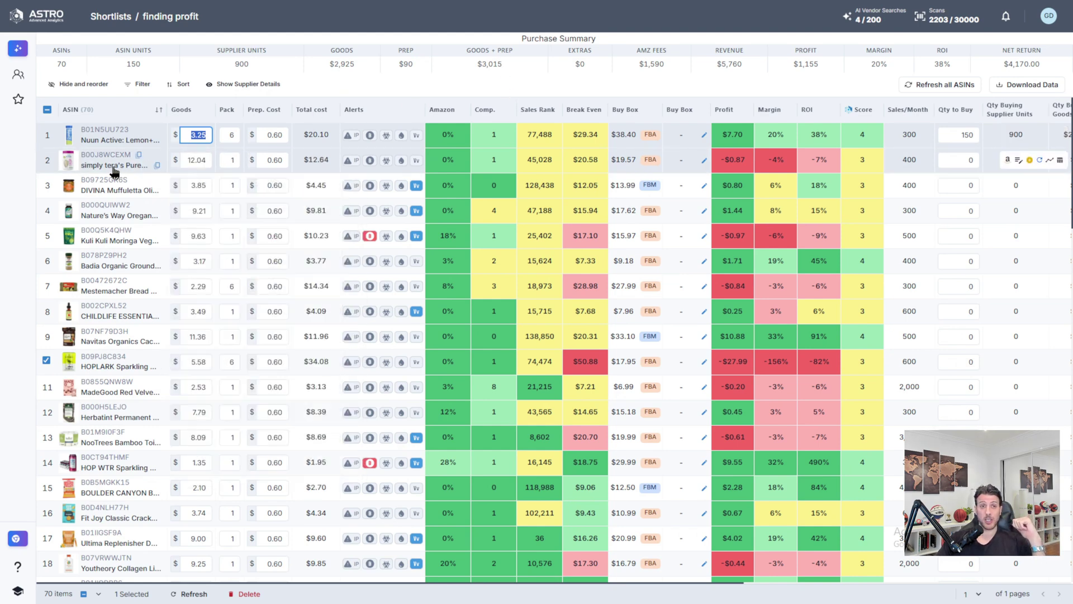
pyautogui.moveTo(107, 159)
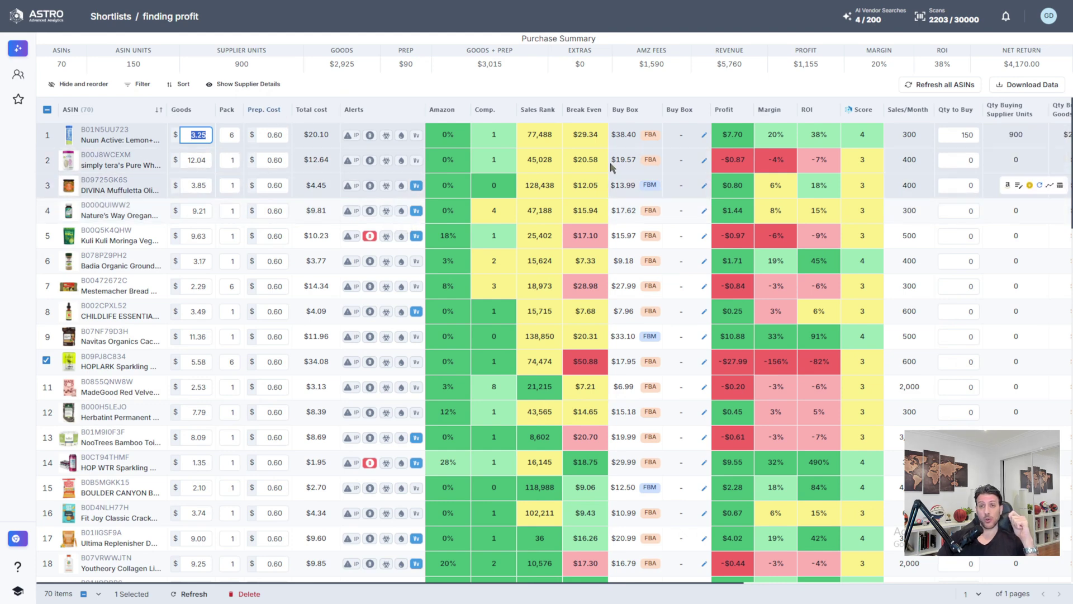
pyautogui.moveTo(733, 162)
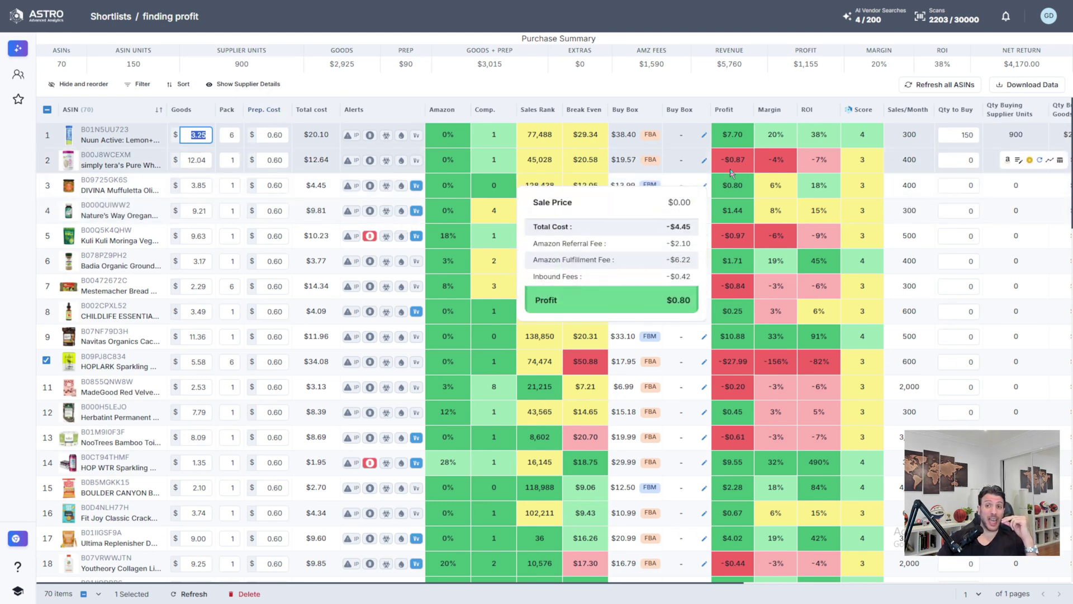
pyautogui.moveTo(549, 373)
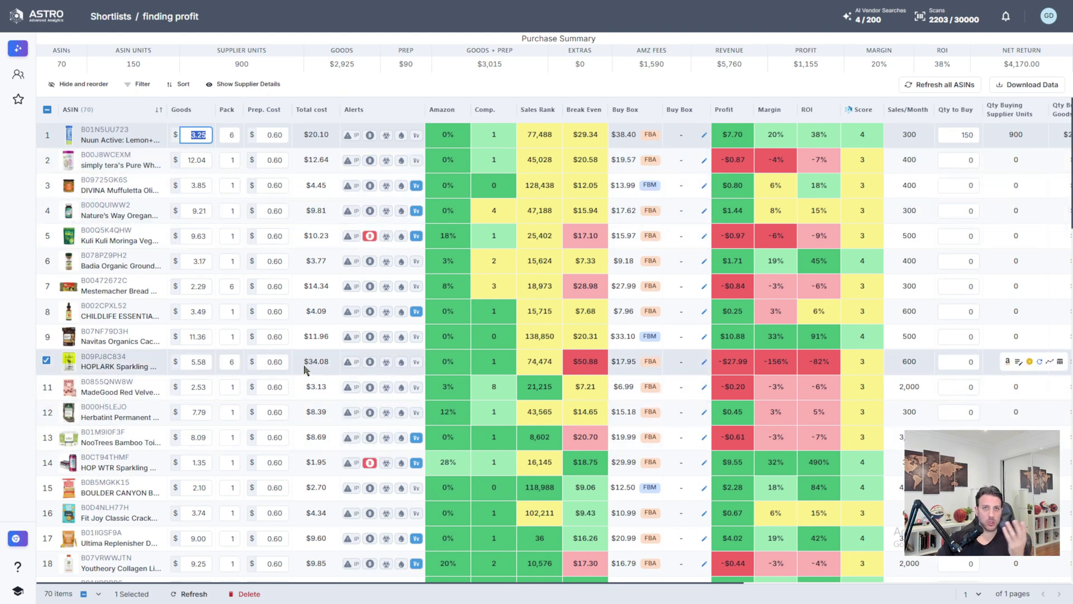
pyautogui.moveTo(743, 150)
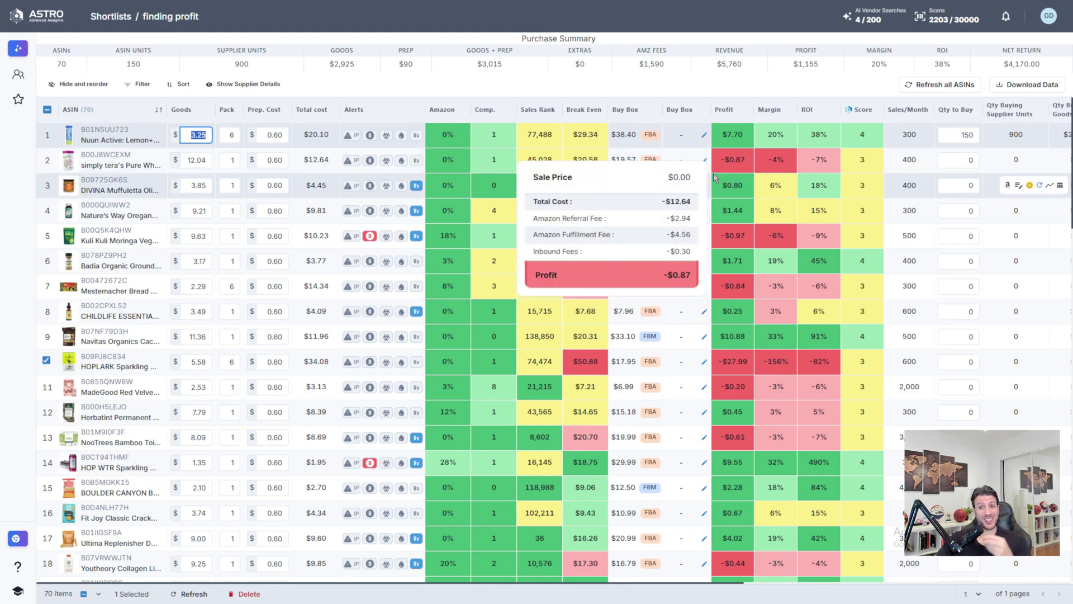
# Test a goods cost of $8.00 for the simply tera's product and restore the cost to $12.04.
pyautogui.click(193, 161)
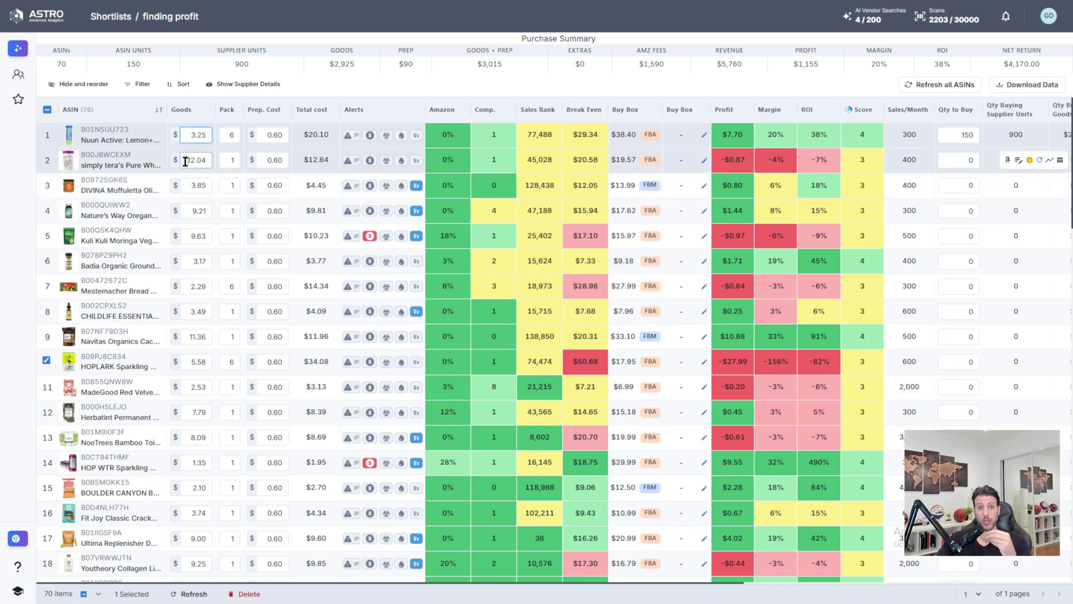
pyautogui.write('8')
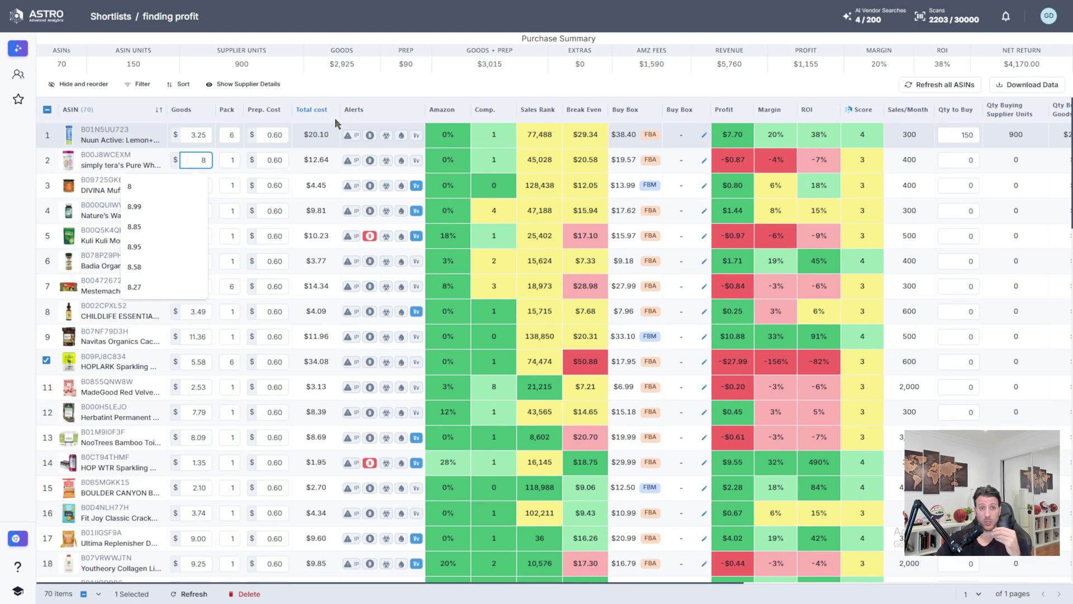
pyautogui.press('Return')
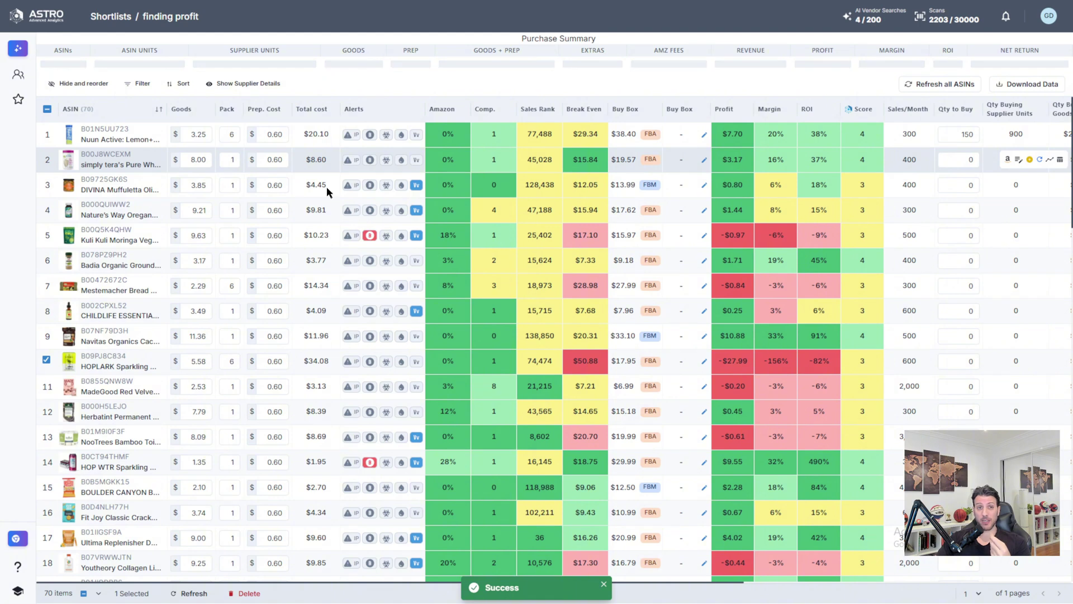
pyautogui.click(186, 161)
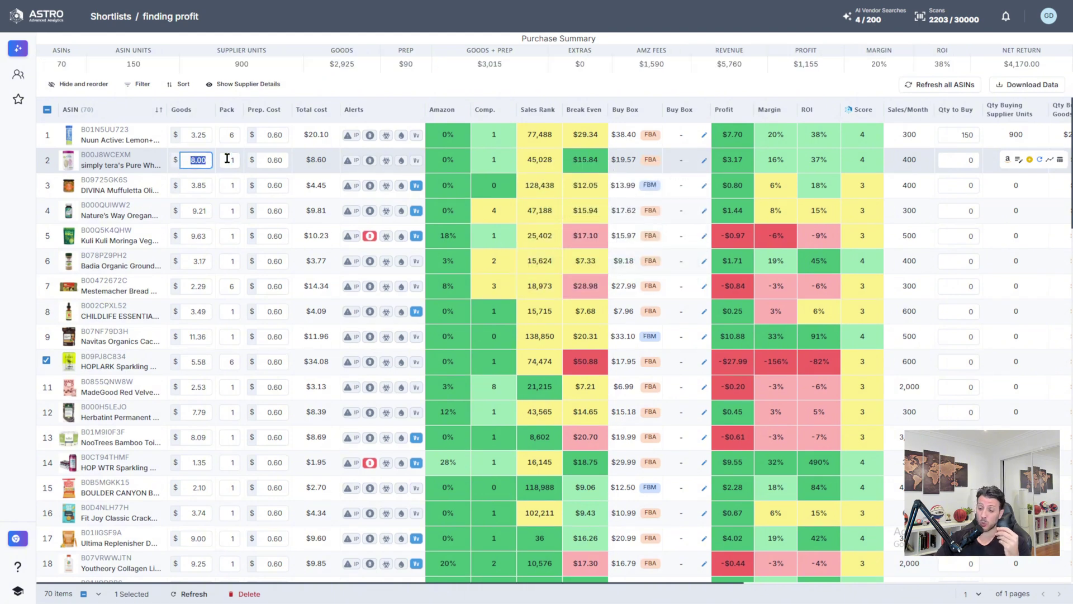
pyautogui.write('12.04')
pyautogui.press('Return')
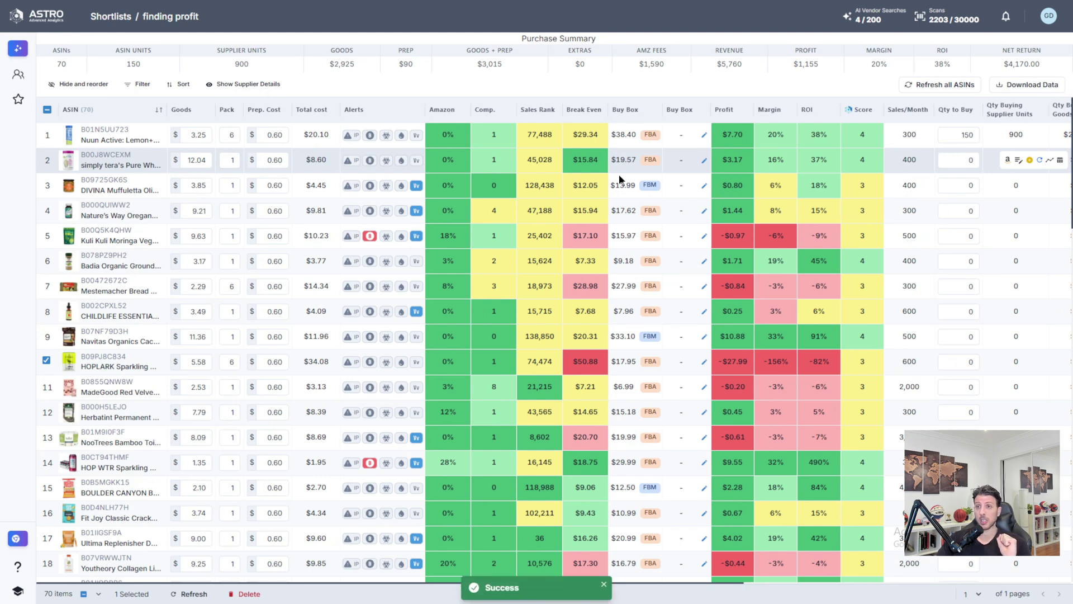
# Check the sales rank and competition of the simply tera's product and set its quantity to buy to 200.
pyautogui.moveTo(539, 162)
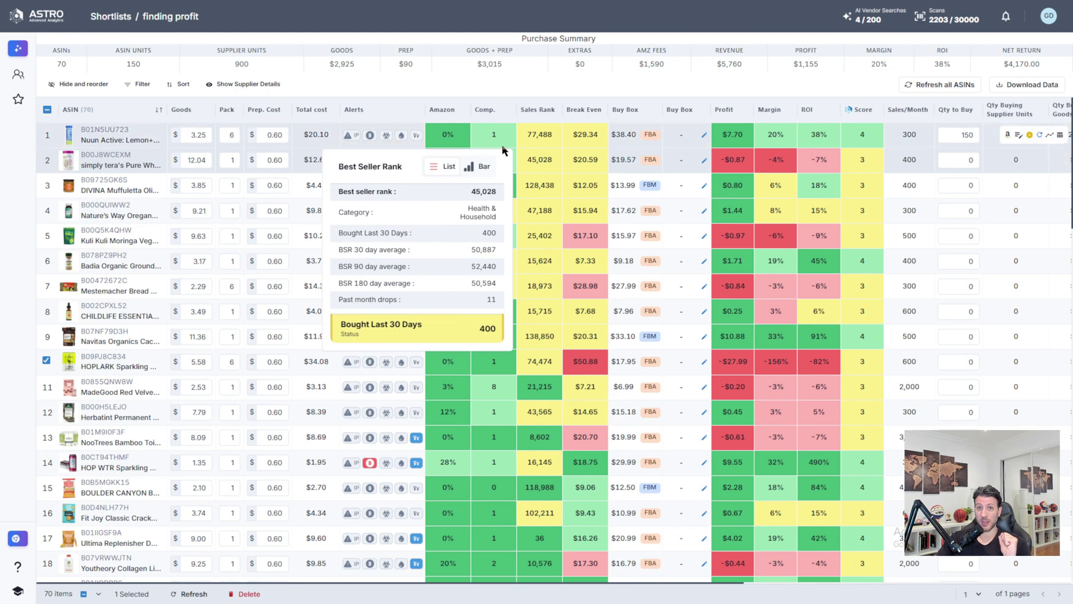
pyautogui.moveTo(475, 159)
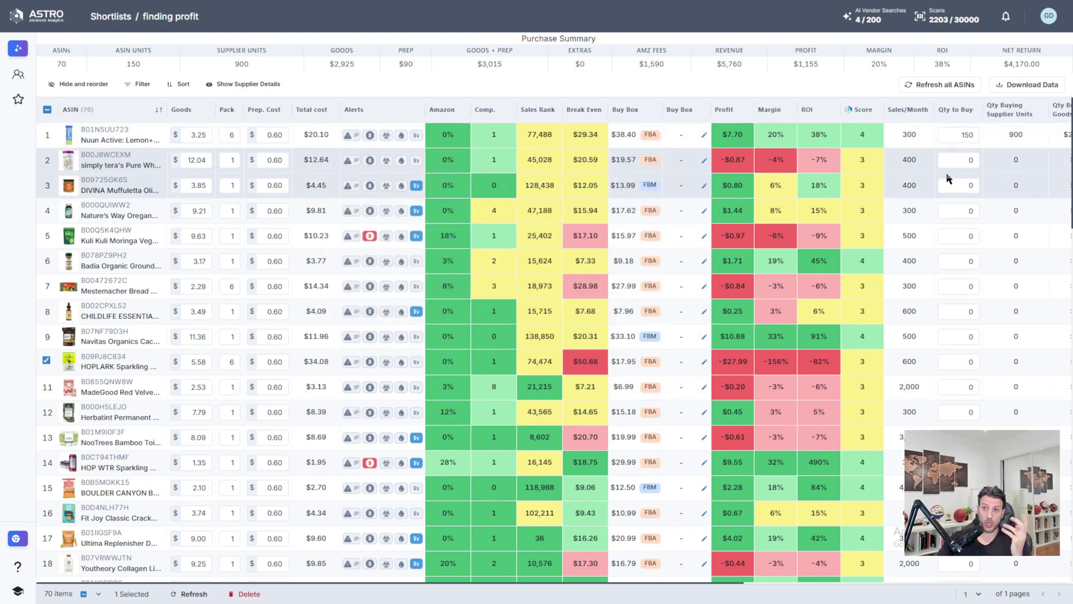
pyautogui.click(958, 160)
pyautogui.write('200')
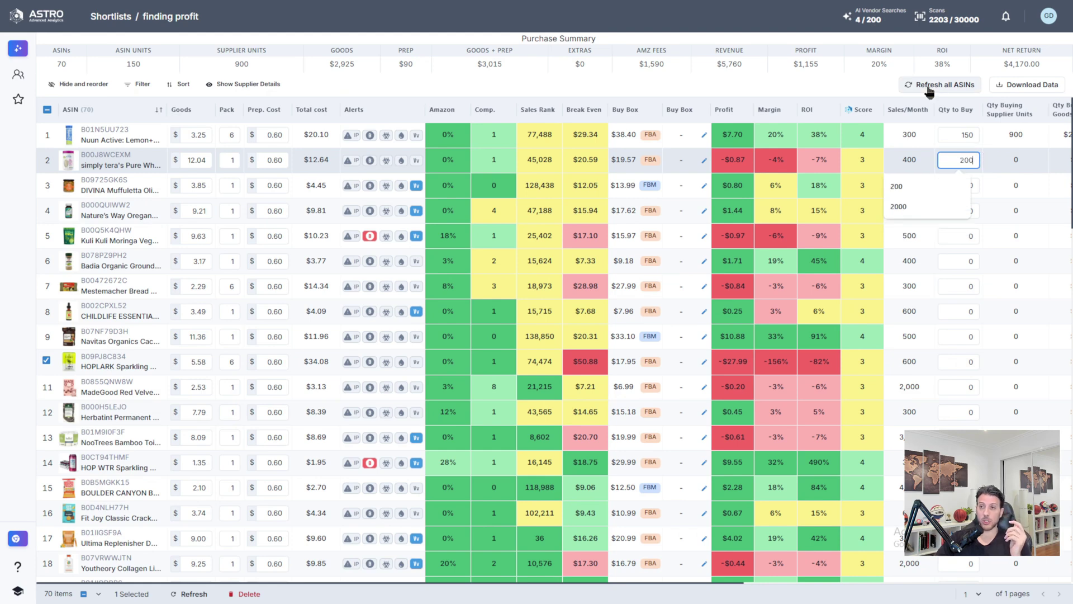
pyautogui.press('Return')
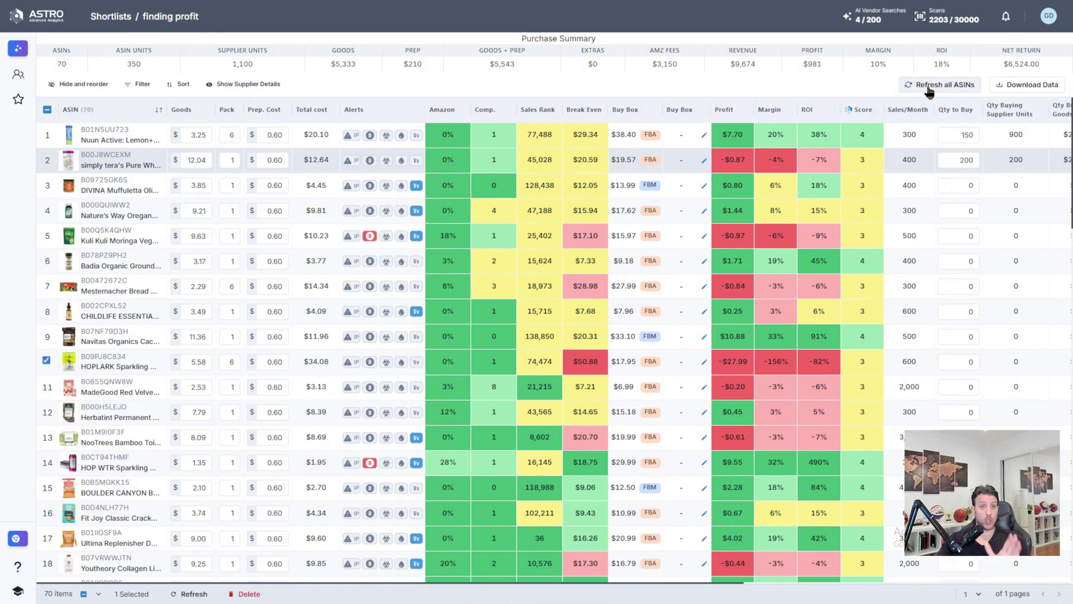
pyautogui.click(706, 233)
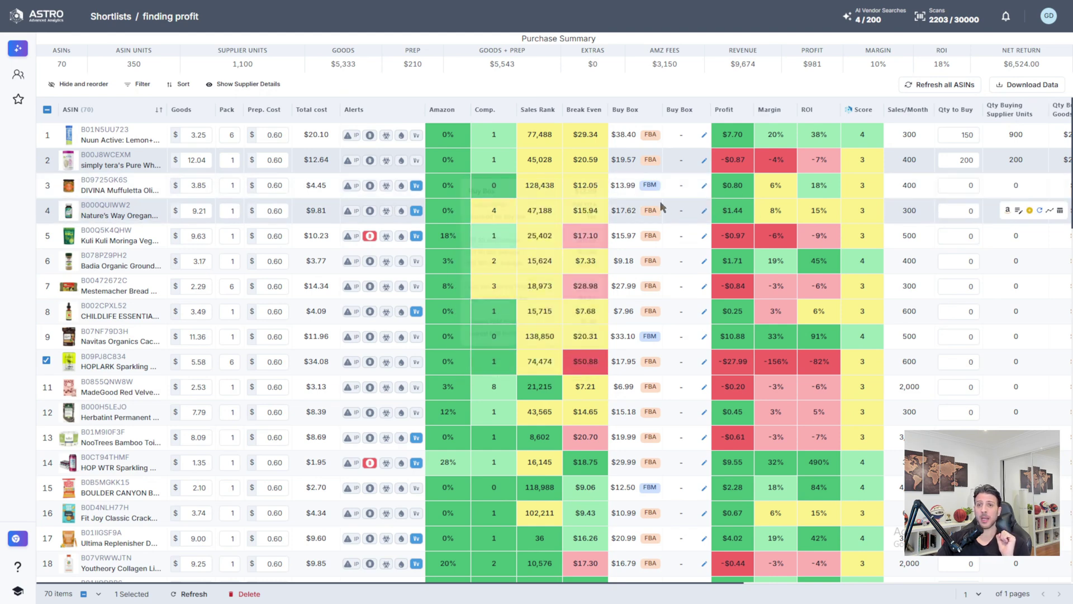
# Open the details of the DIVINA Muffuletta Olive Salad and inspect its enlarged product image.
pyautogui.moveTo(649, 191)
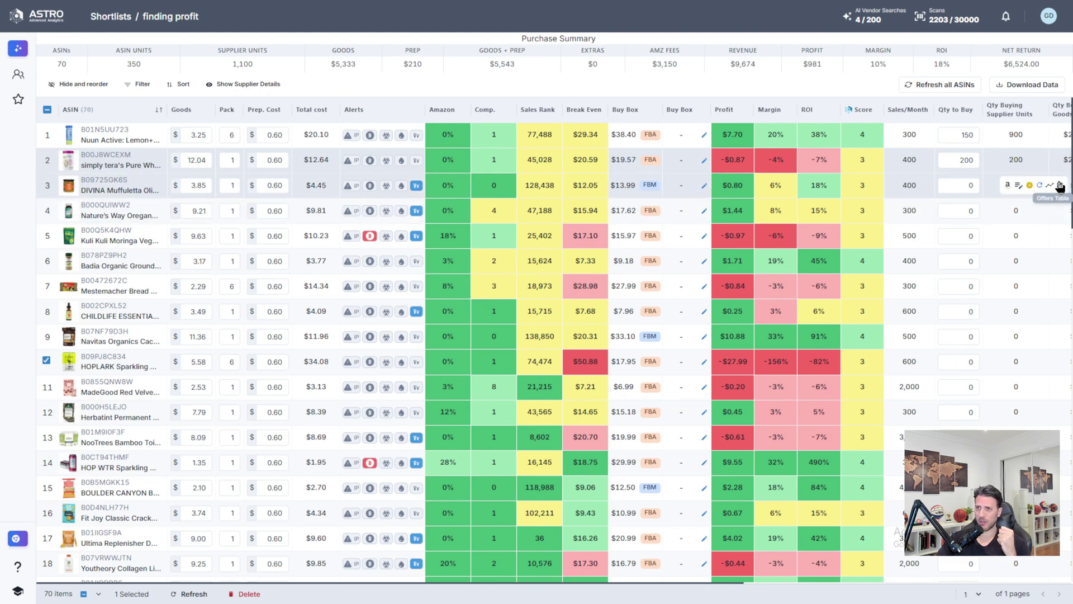
pyautogui.click(119, 188)
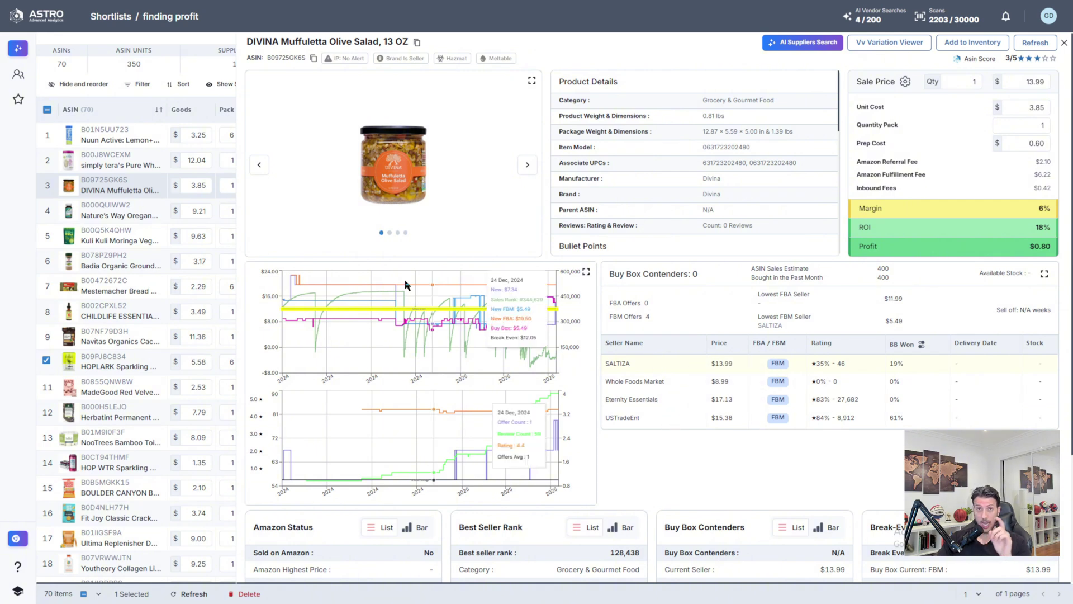
pyautogui.moveTo(400, 159)
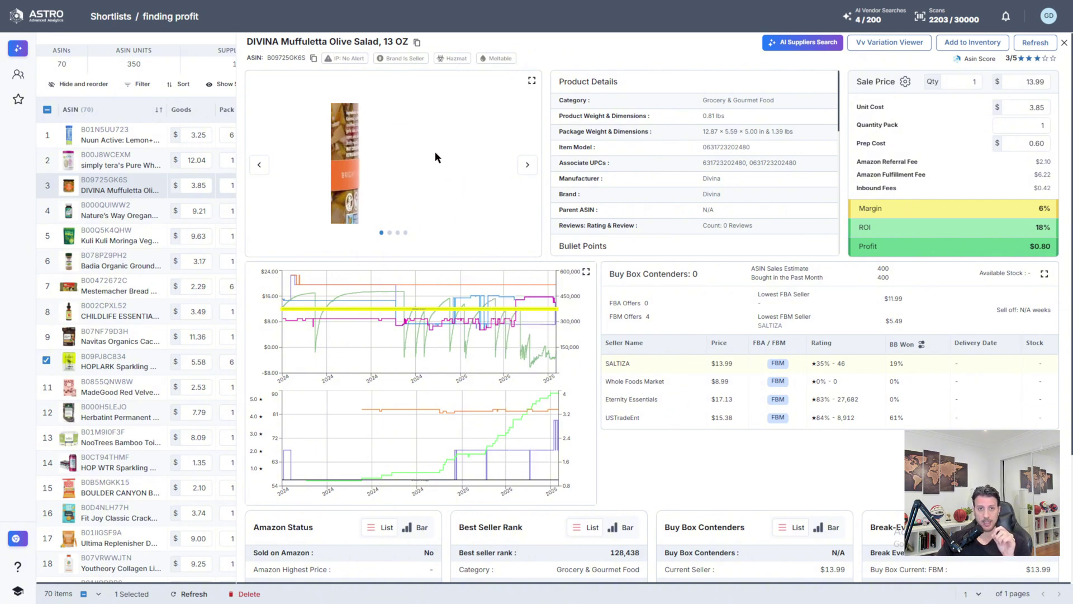
pyautogui.click(531, 81)
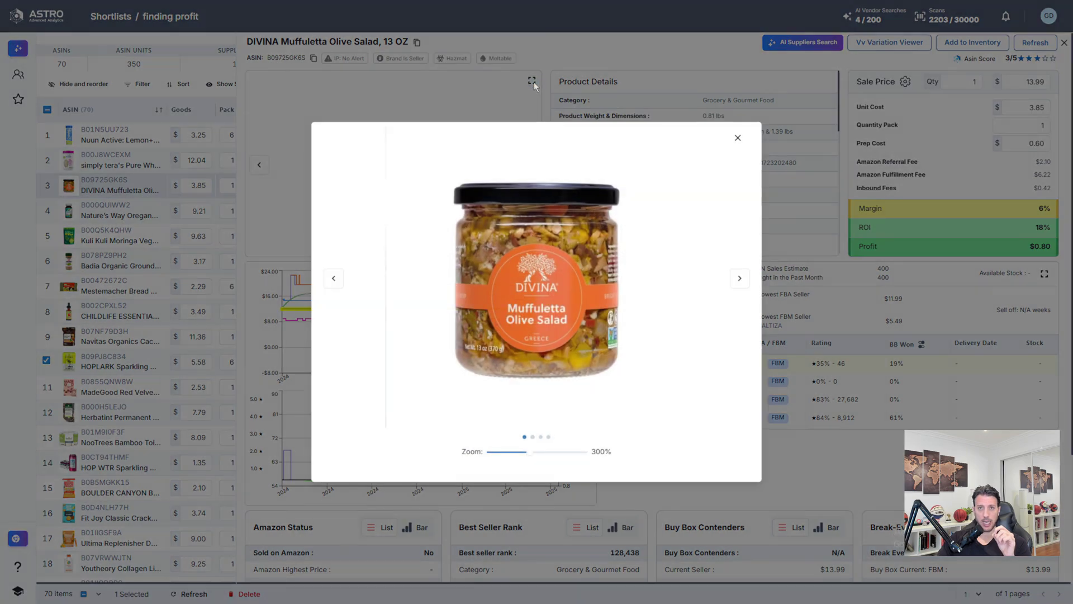
pyautogui.scroll(3, 561, 272)
pyautogui.scroll(-4, 530, 288)
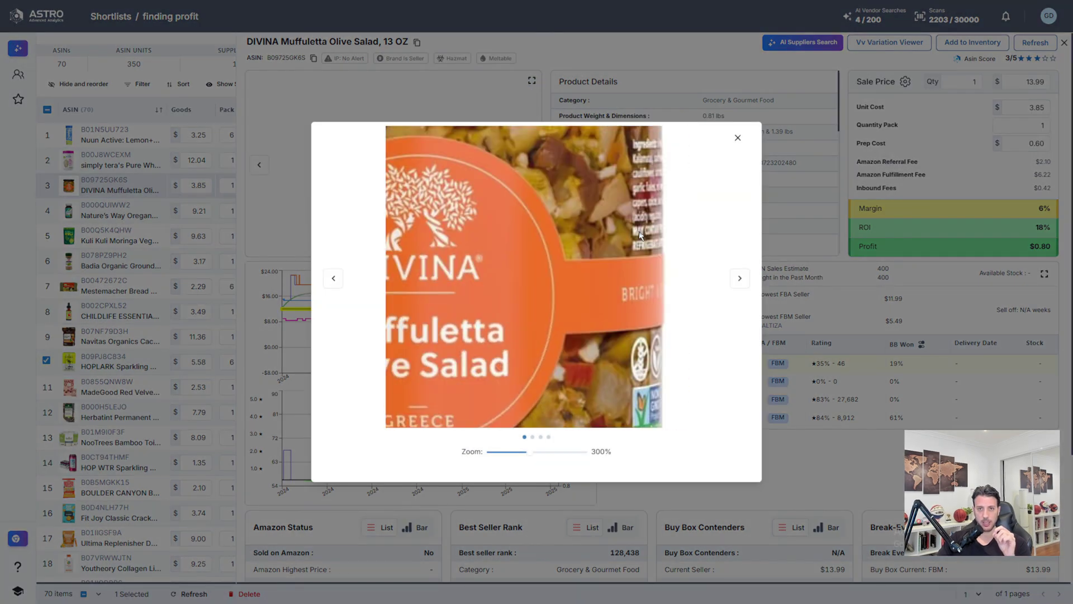
pyautogui.click(738, 137)
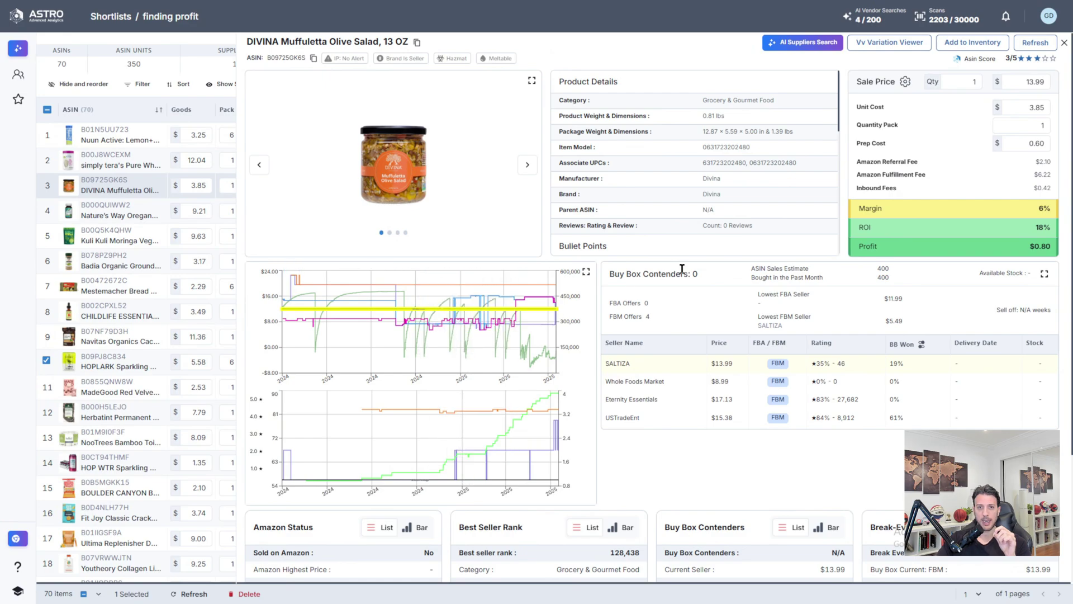
# Examine the olive salad's enlarged price history over 3 months, and review its sales rank, buy box and break-even figures.
pyautogui.click(585, 271)
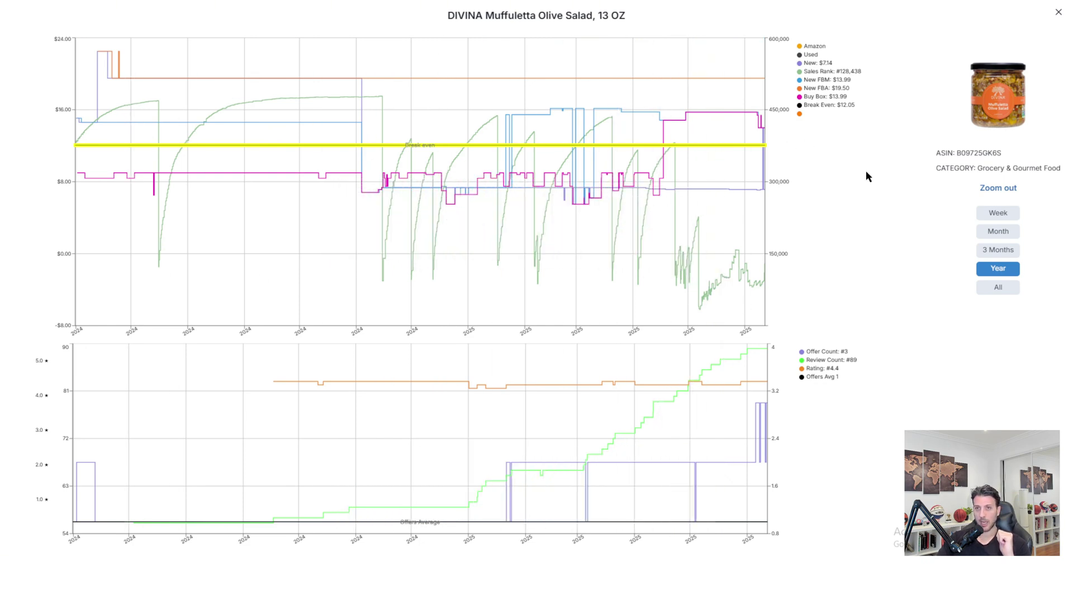
pyautogui.click(998, 250)
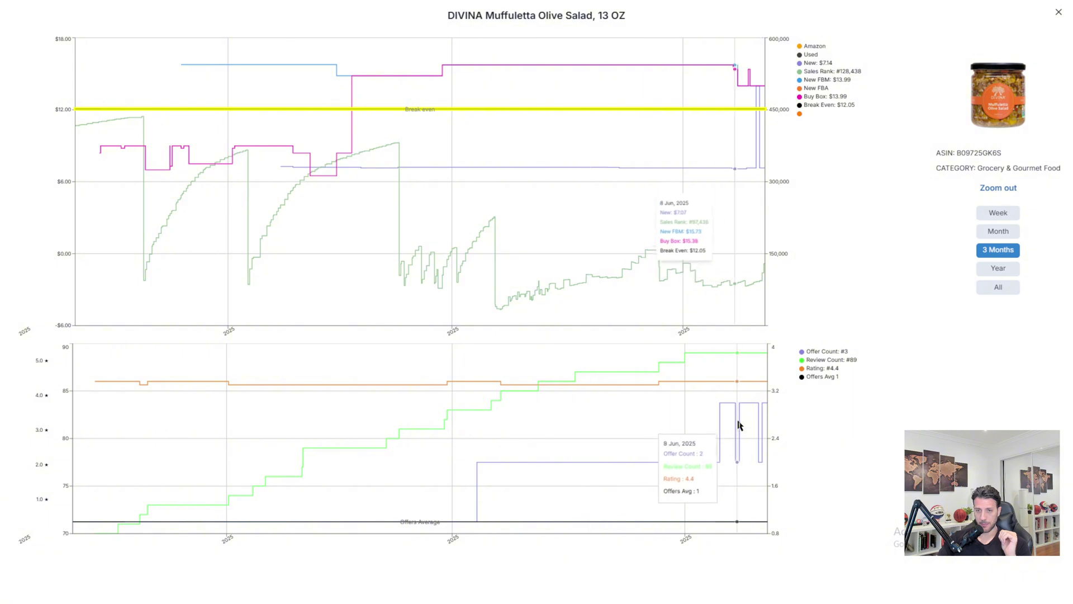
pyautogui.click(1058, 12)
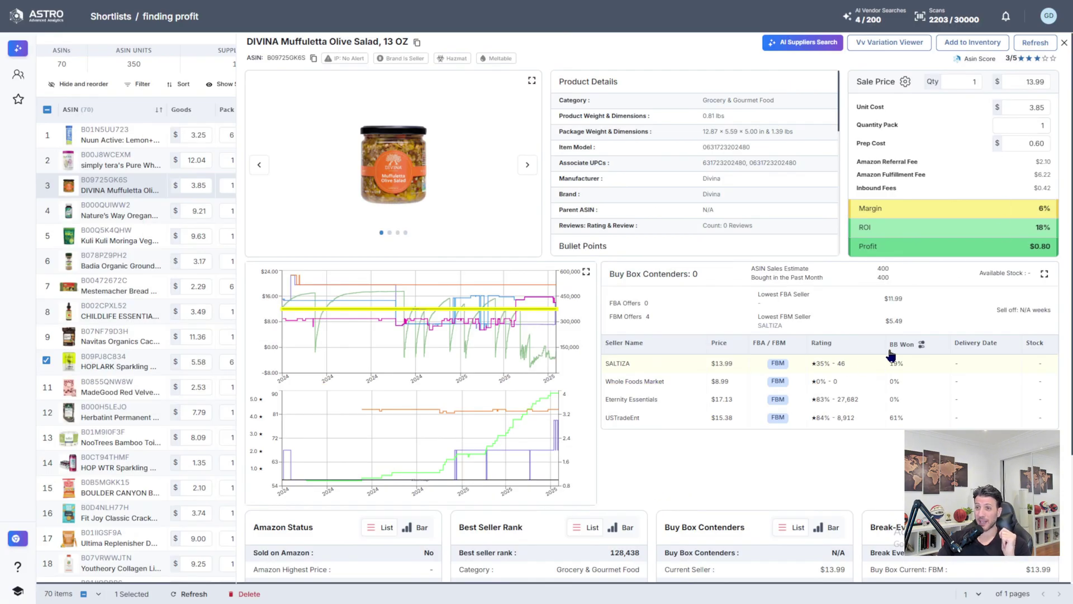
pyautogui.scroll(-2, 705, 318)
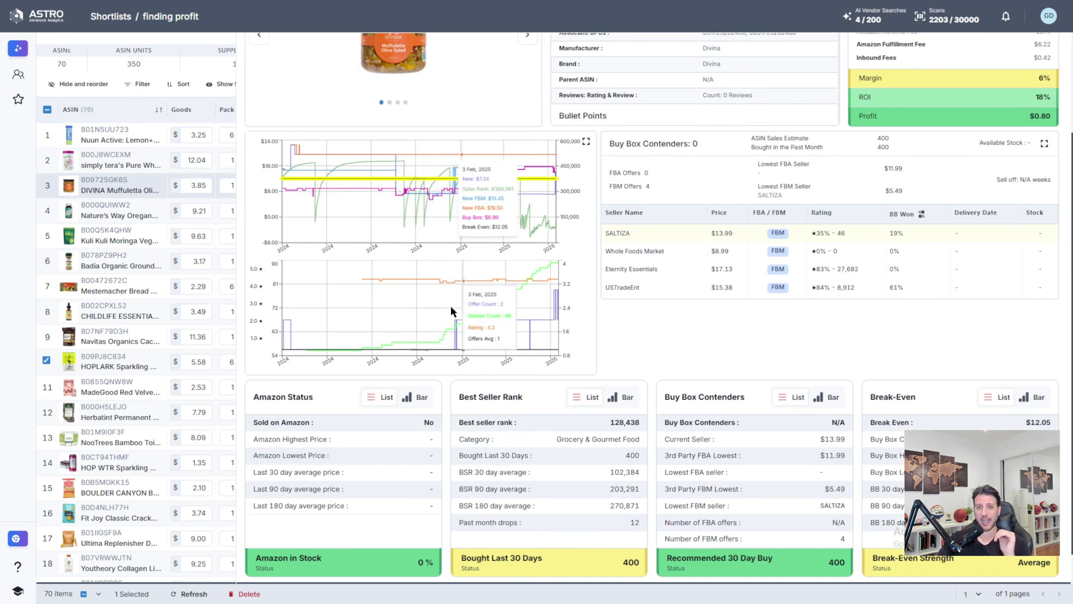
pyautogui.scroll(-1, 402, 402)
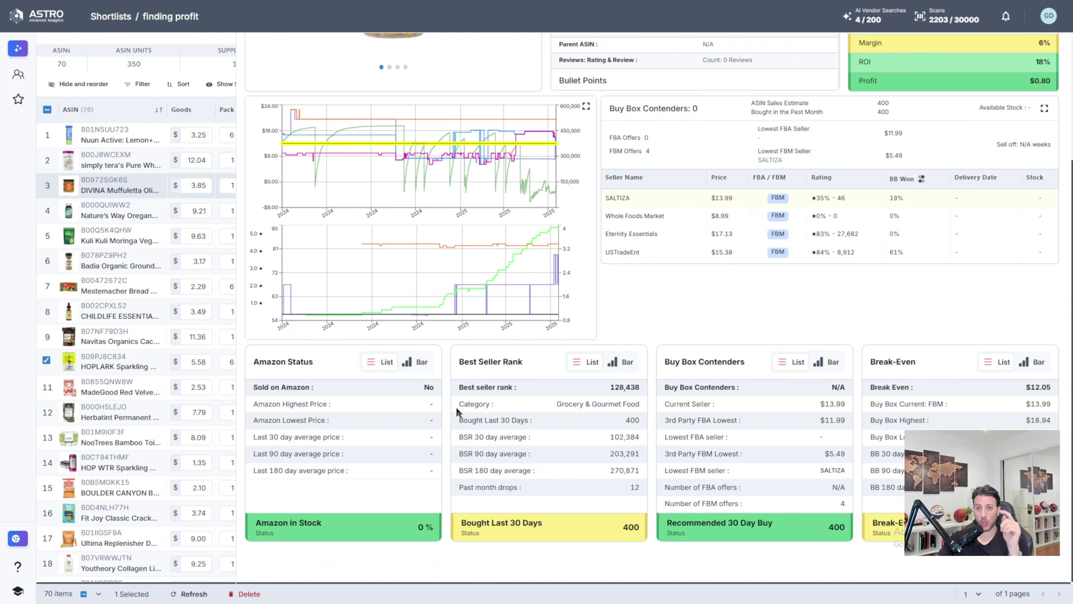
# Close the olive salad's details and check its profit, Amazon status and sales rank in the shortlist.
pyautogui.scroll(3, 805, 340)
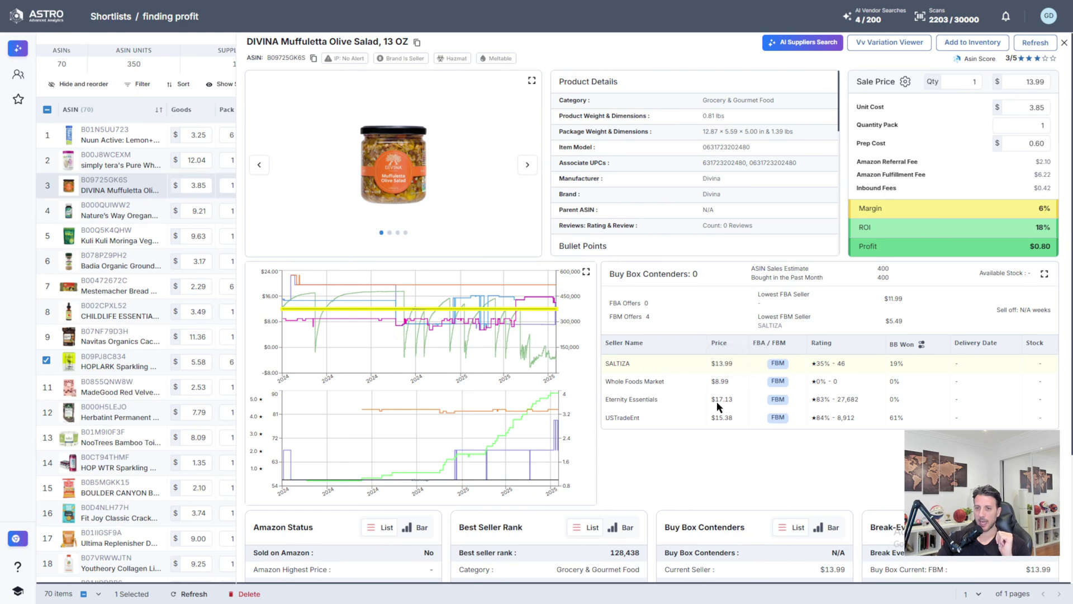
pyautogui.click(1064, 43)
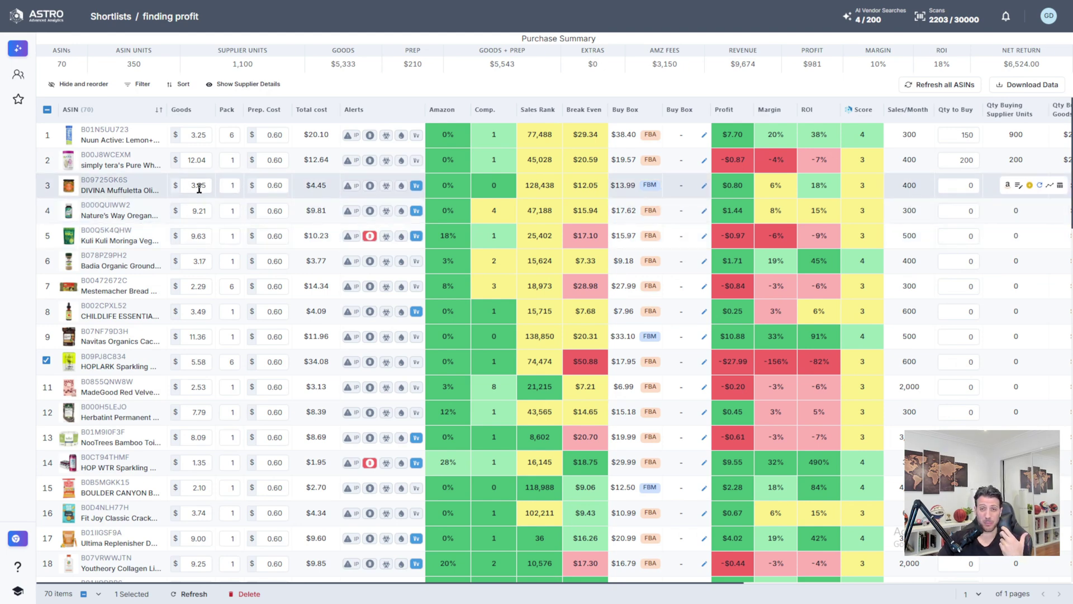
pyautogui.moveTo(741, 184)
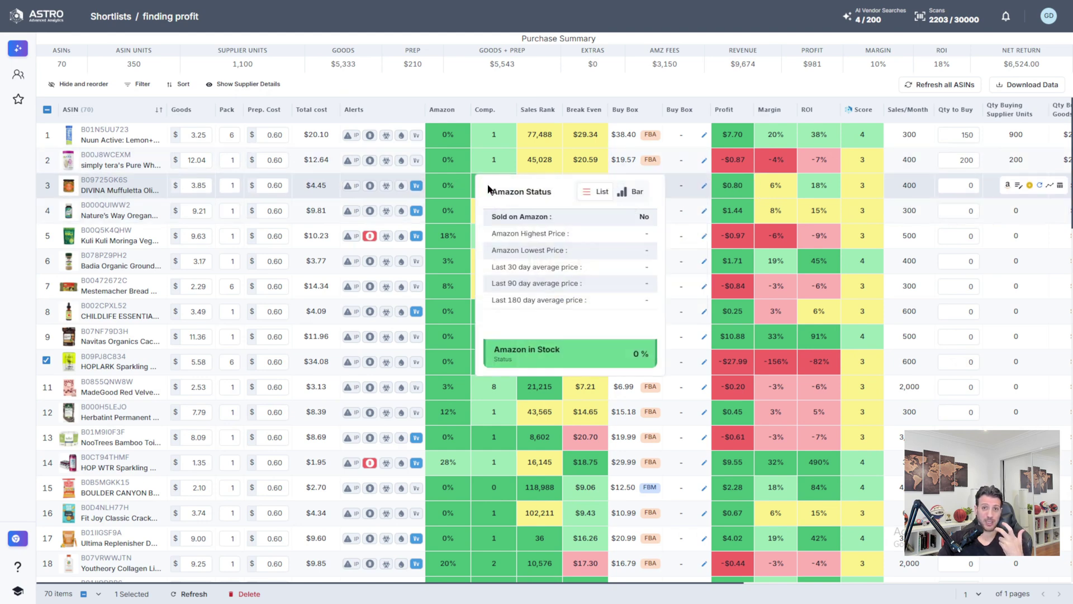
pyautogui.moveTo(546, 186)
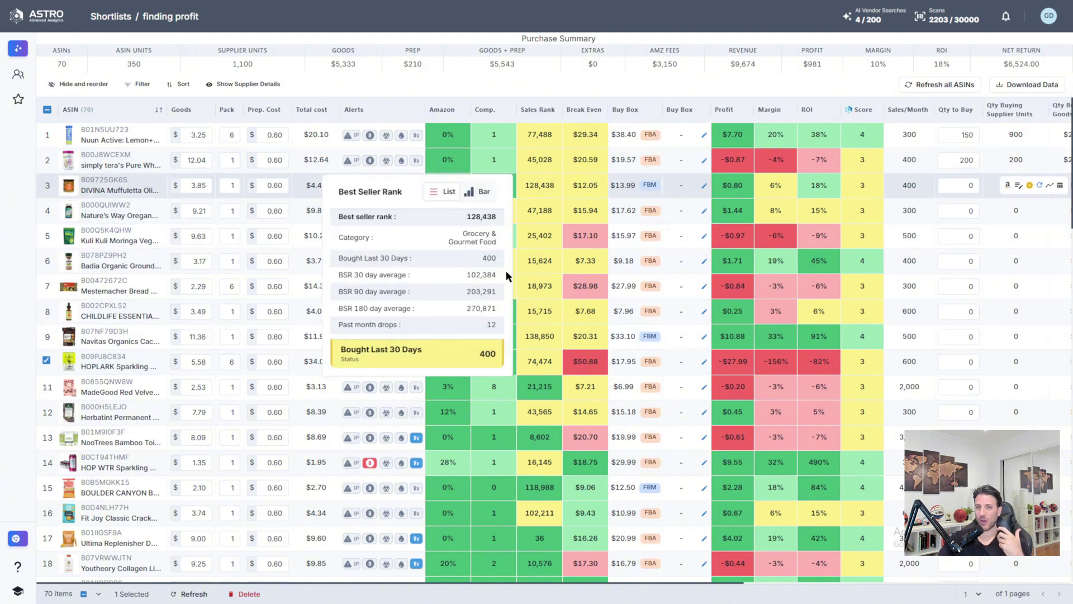
pyautogui.moveTo(555, 186); pyautogui.dragTo(529, 195)
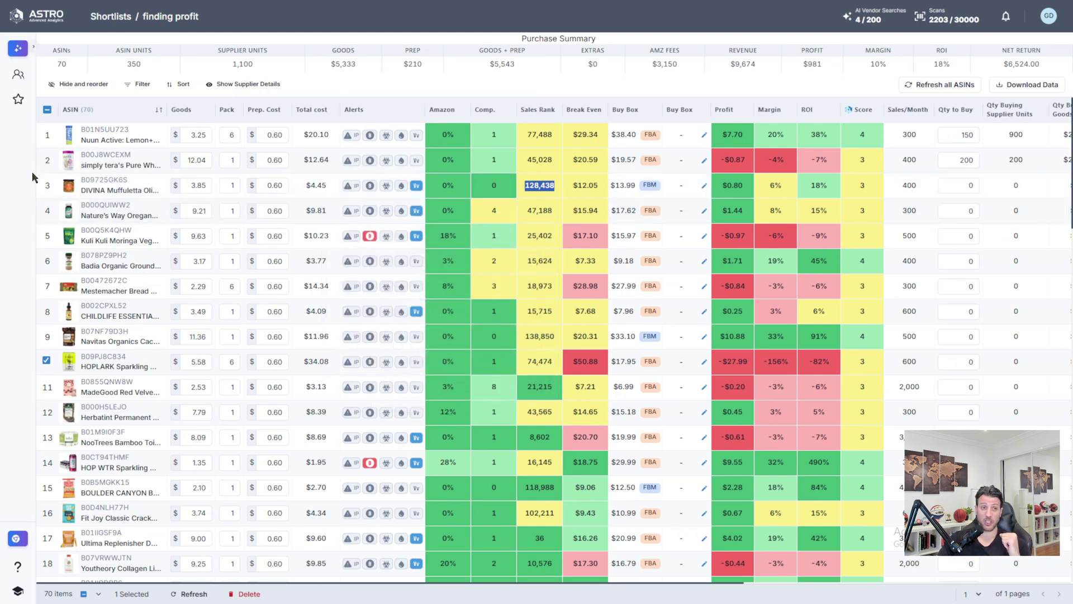
# Select the DIVINA Muffuletta Olive Salad in the shortlist.
pyautogui.click(53, 190)
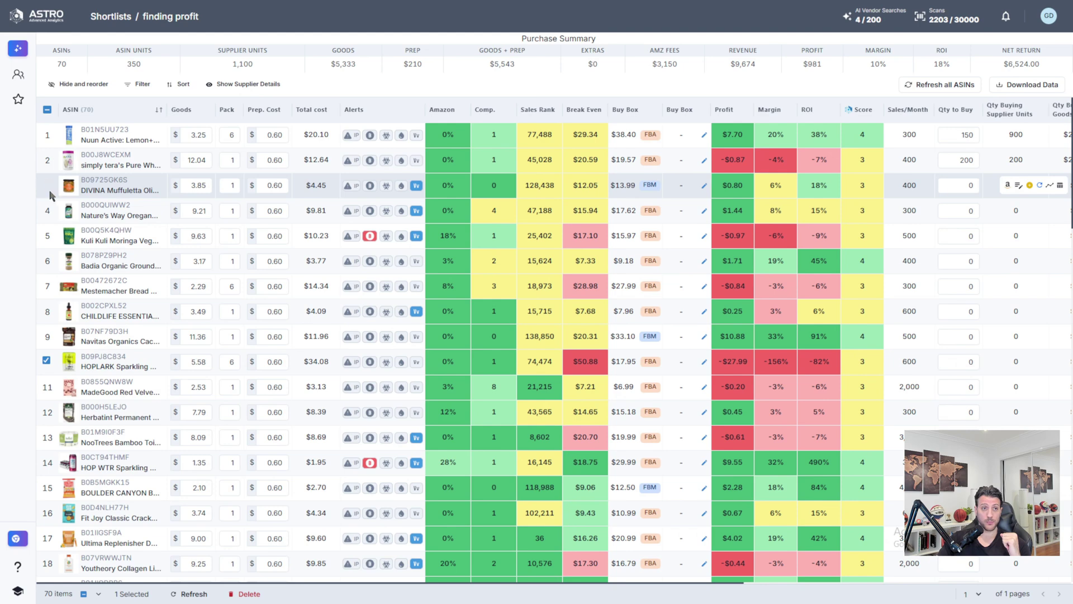
pyautogui.click(47, 185)
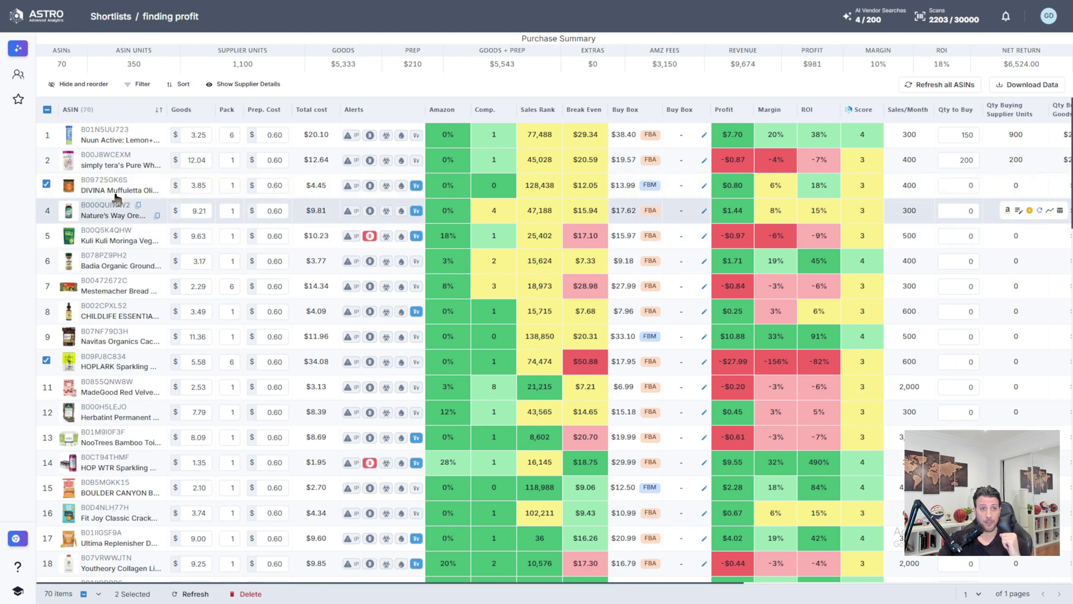
# Check the Nature's Way product's profit breakdown and the olive salad's competition, and set the olive salad's quantity to buy to 120.
pyautogui.moveTo(103, 218)
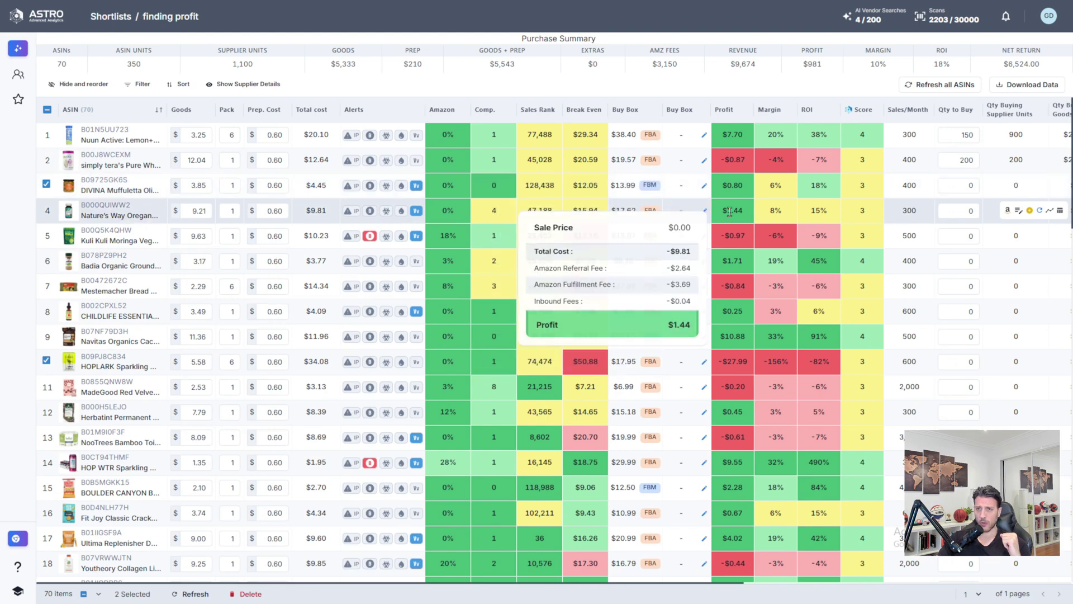
pyautogui.moveTo(177, 216)
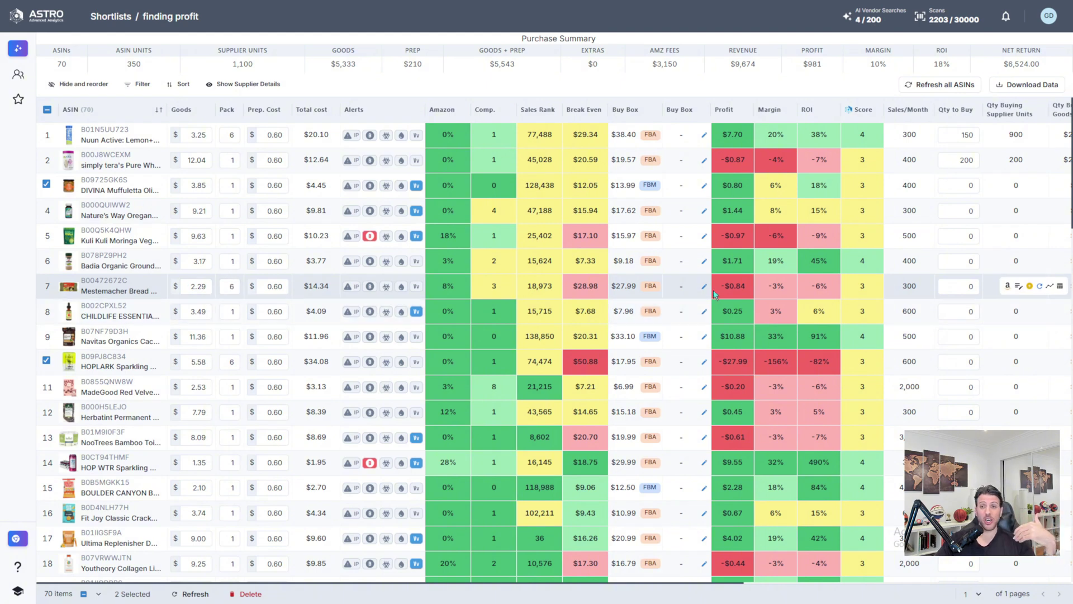
pyautogui.moveTo(735, 294)
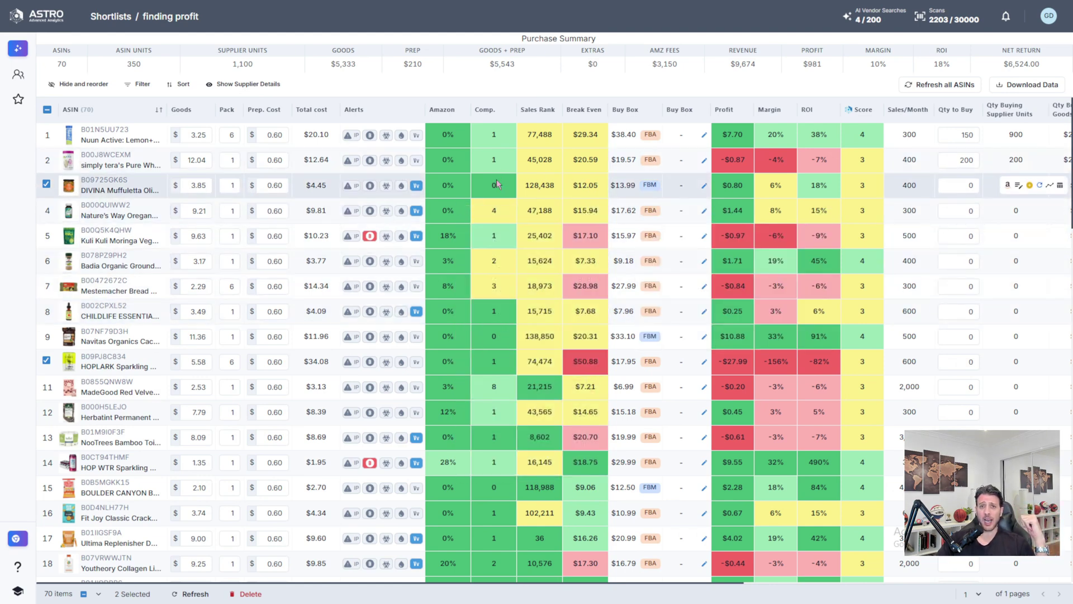
pyautogui.moveTo(497, 186)
pyautogui.click(957, 185)
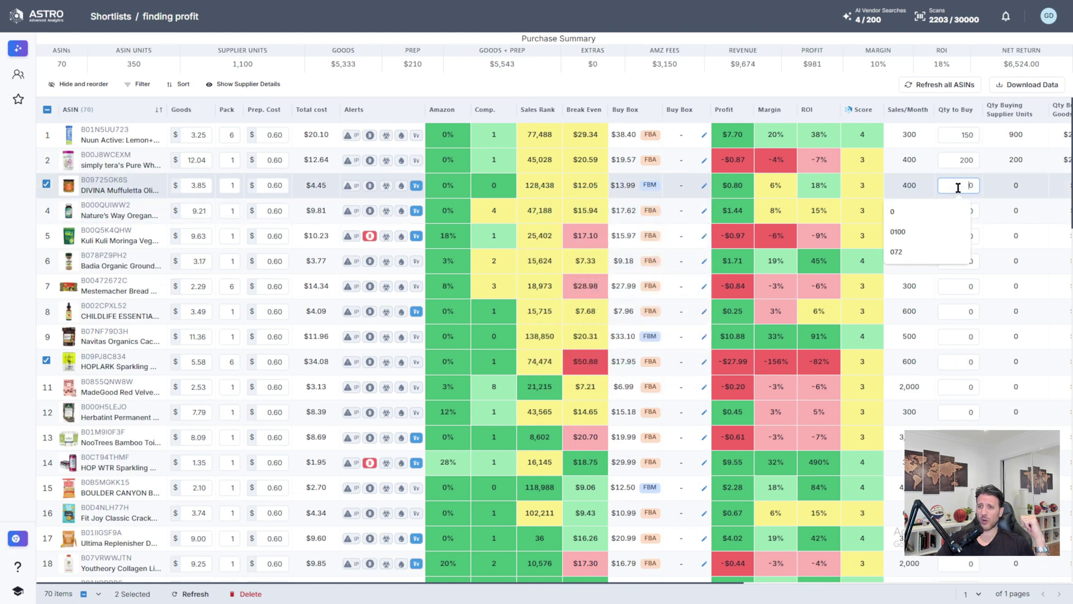
pyautogui.write('12')
pyautogui.click(870, 186)
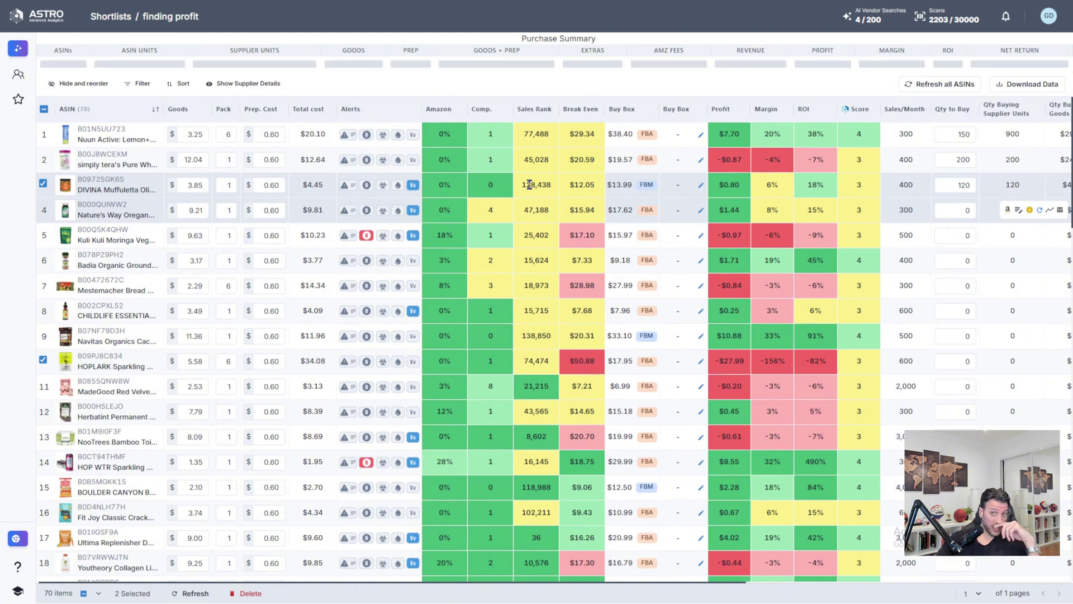
pyautogui.moveTo(517, 188)
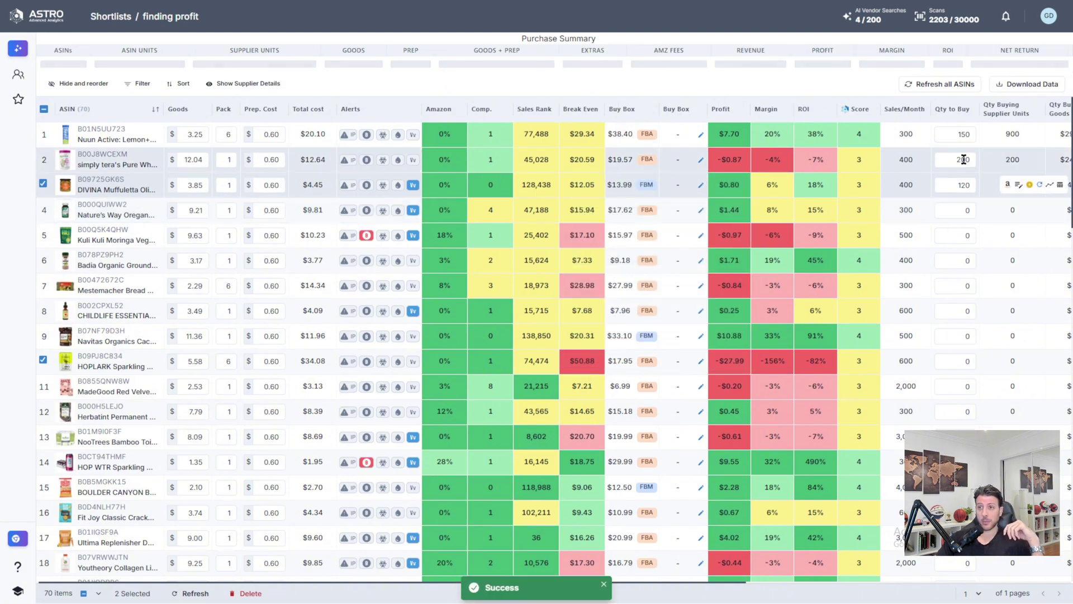
# Check the buy box contenders of the Nature's Way product, select that product and deselect the olive salad.
pyautogui.moveTo(202, 216)
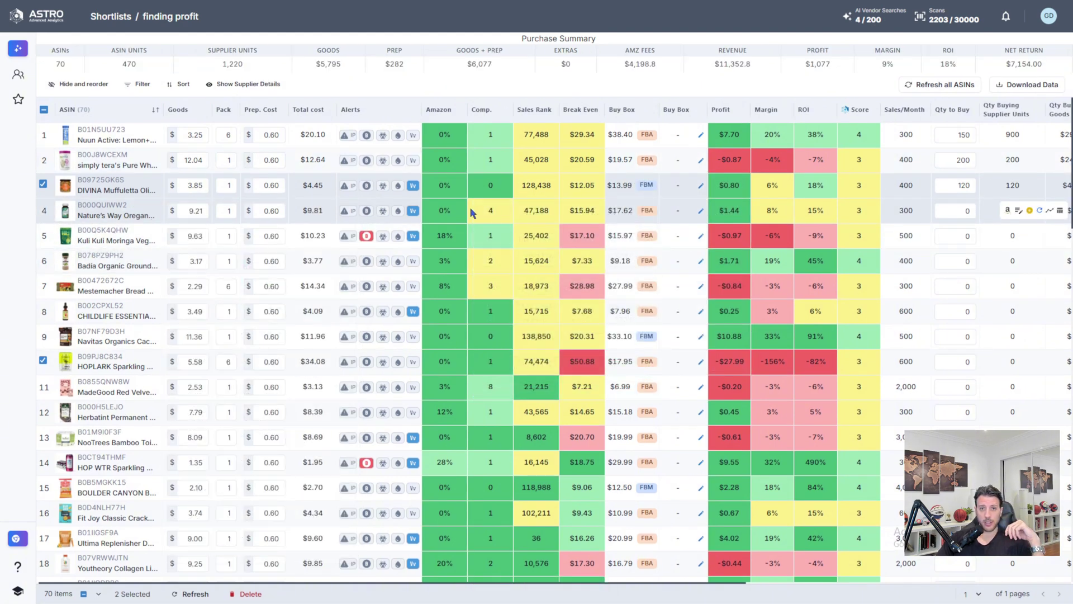
pyautogui.moveTo(480, 225)
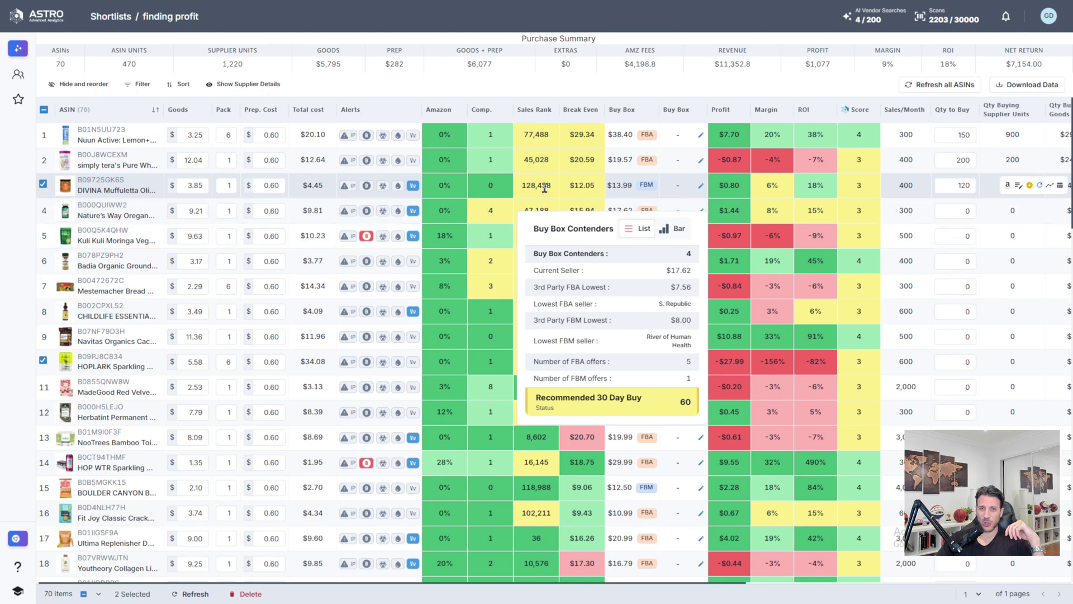
pyautogui.click(43, 210)
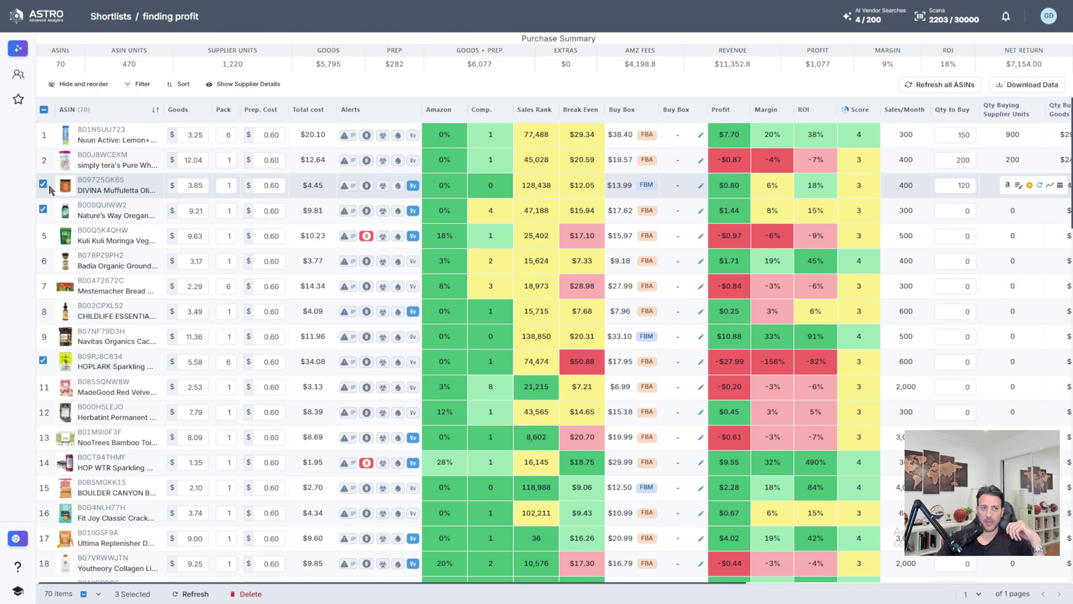
# Review the Kuli Kuli Moringa powder's seller list, sorted by fulfilment type and by ascending price, and close it.
pyautogui.moveTo(101, 235)
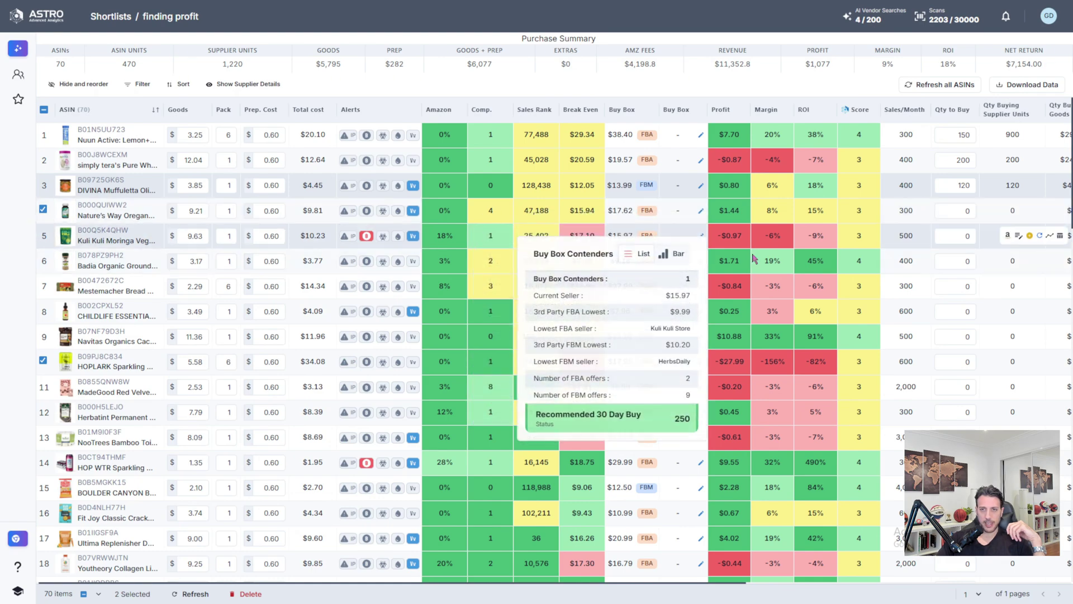
pyautogui.click(1059, 235)
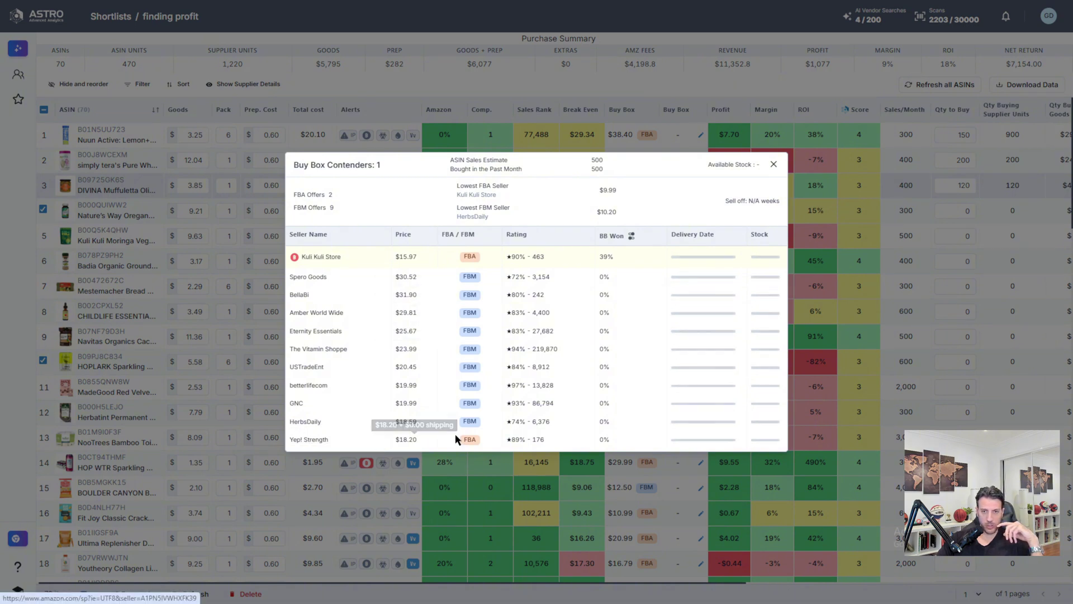
pyautogui.click(456, 236)
pyautogui.click(456, 241)
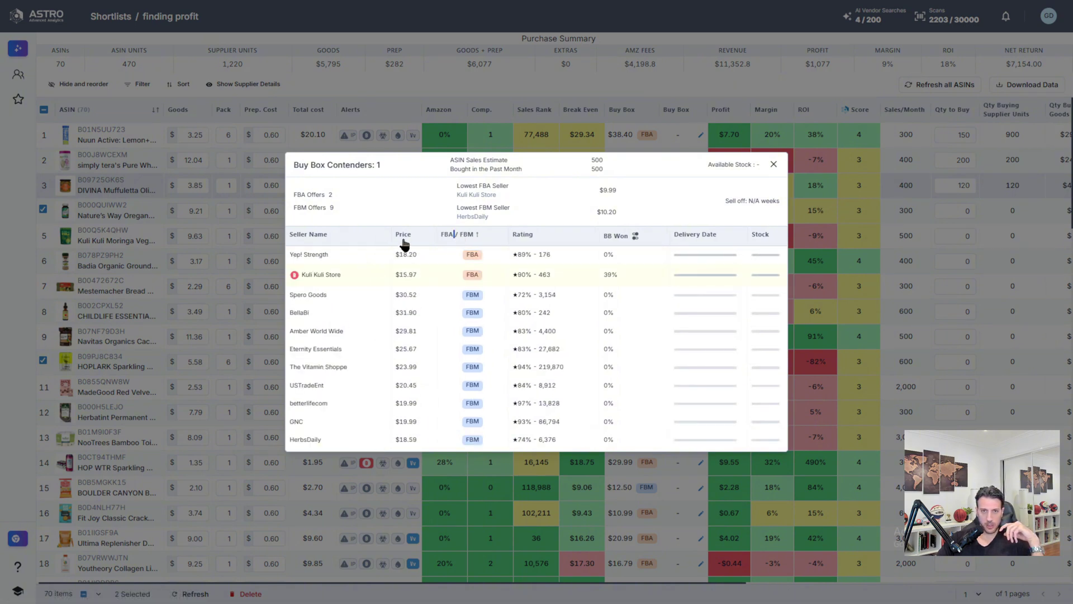
pyautogui.click(405, 237)
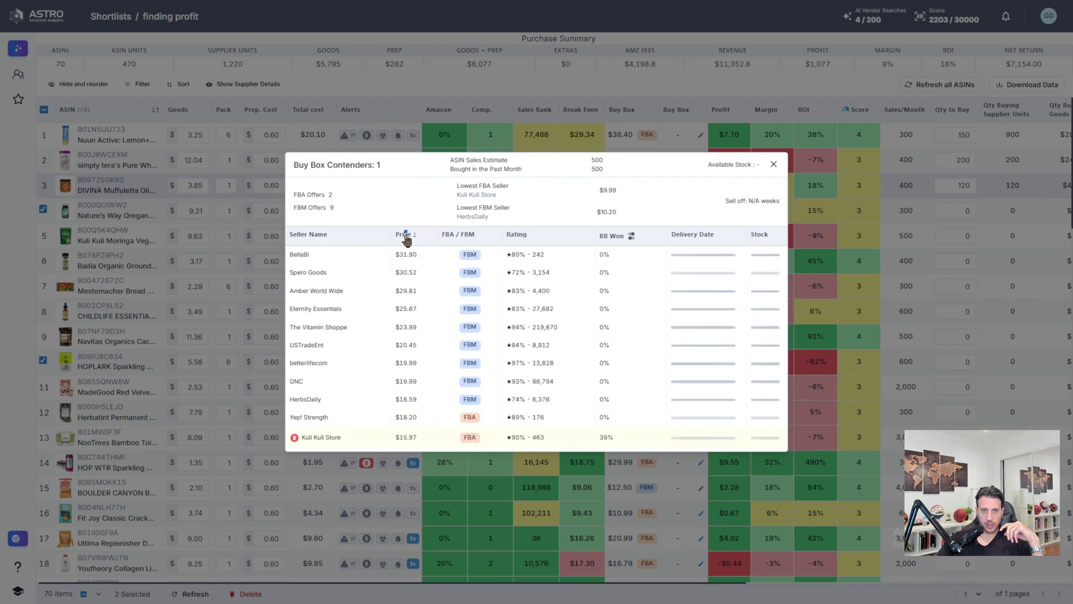
pyautogui.click(405, 237)
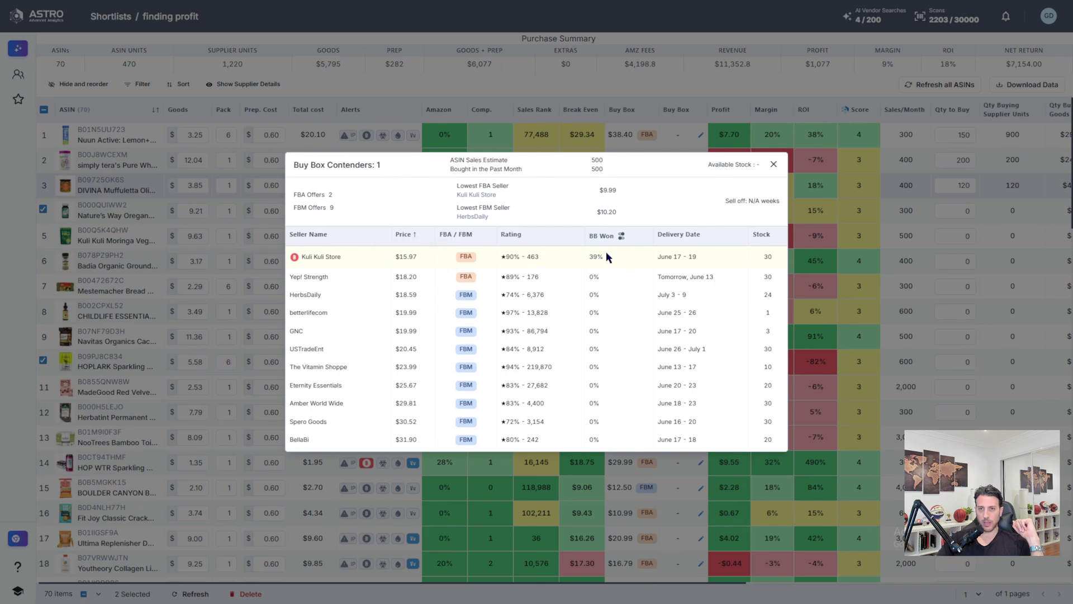
pyautogui.click(774, 163)
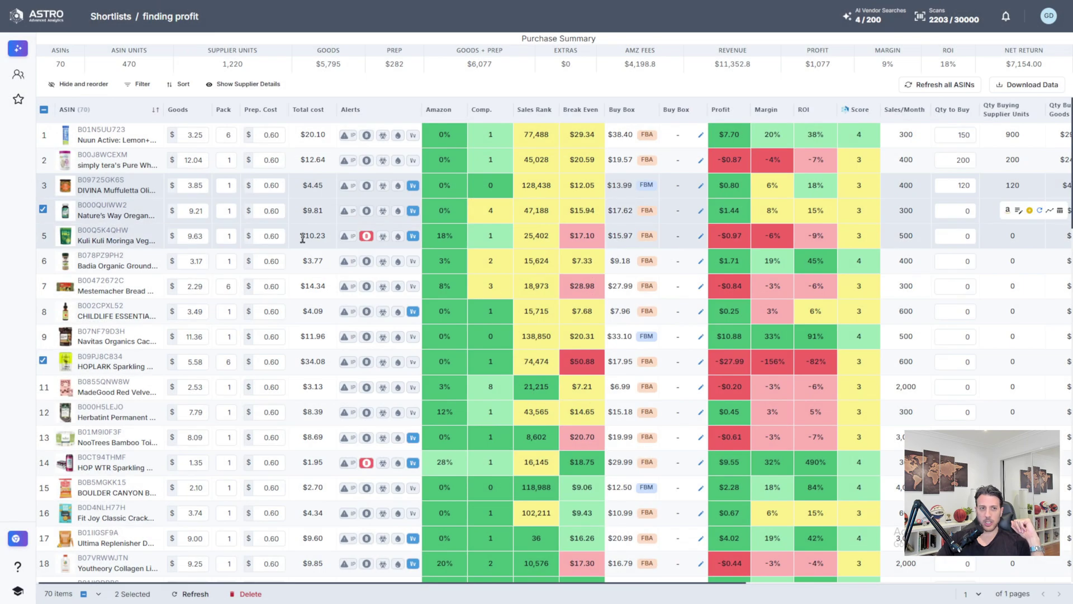
# Open the Kuli Kuli Moringa powder's details, review its price history and offers, and return to the shortlist.
pyautogui.moveTo(101, 233); pyautogui.dragTo(109, 246)
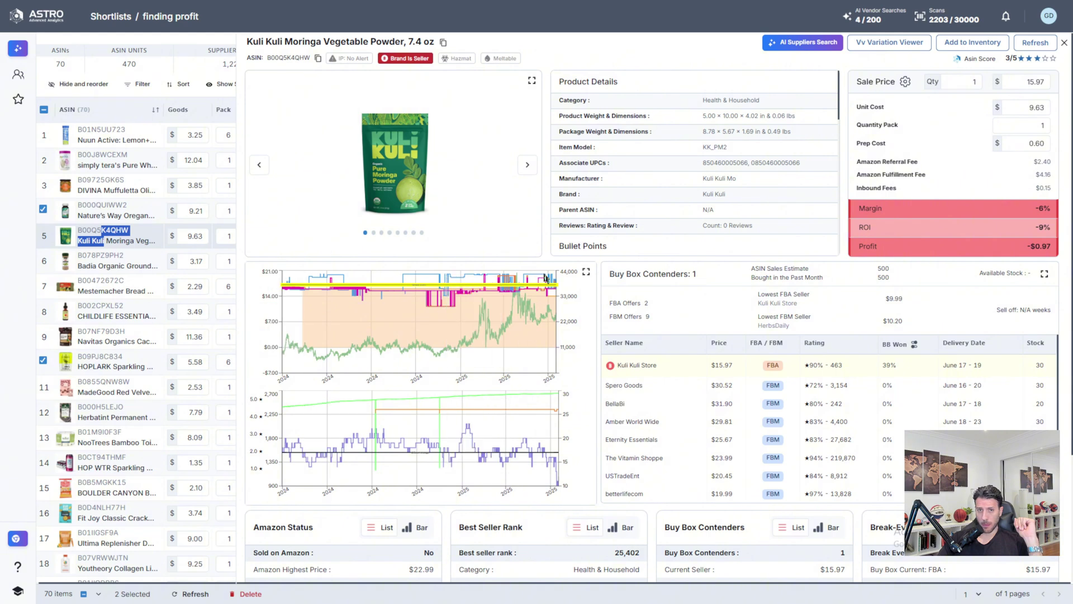
pyautogui.rightClick(1069, 37)
pyautogui.click(726, 52)
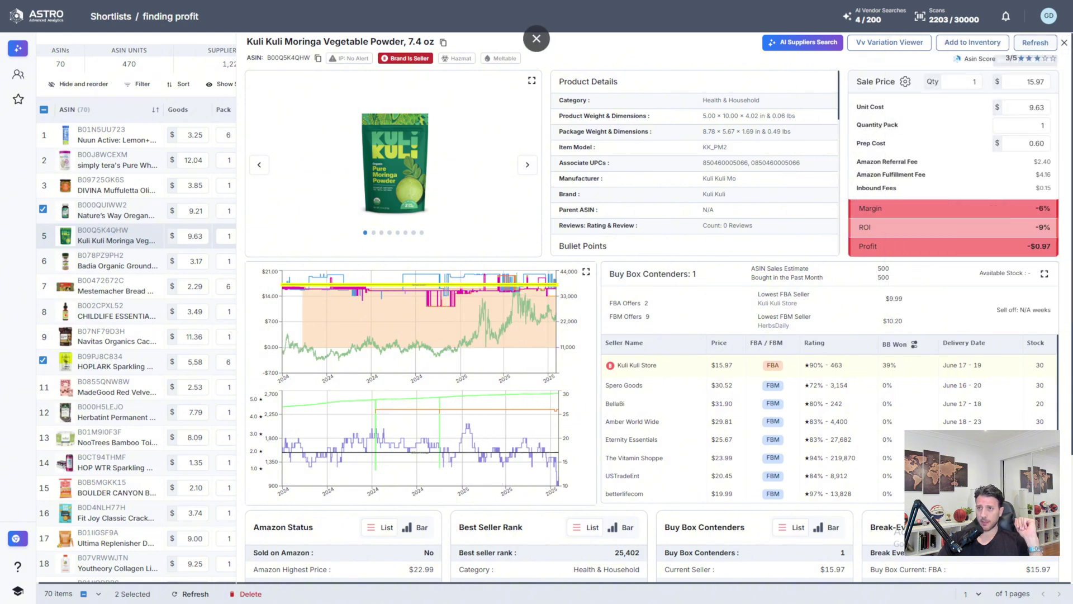
pyautogui.click(1063, 42)
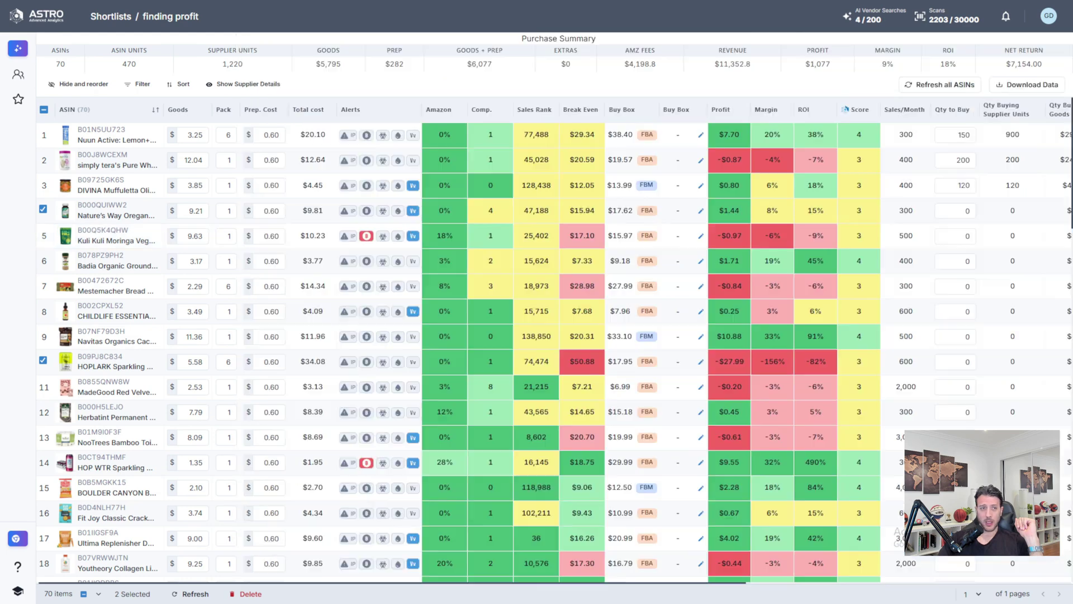
# Select the Kuli Kuli Moringa powder in the shortlist.
pyautogui.rightClick(49, 238)
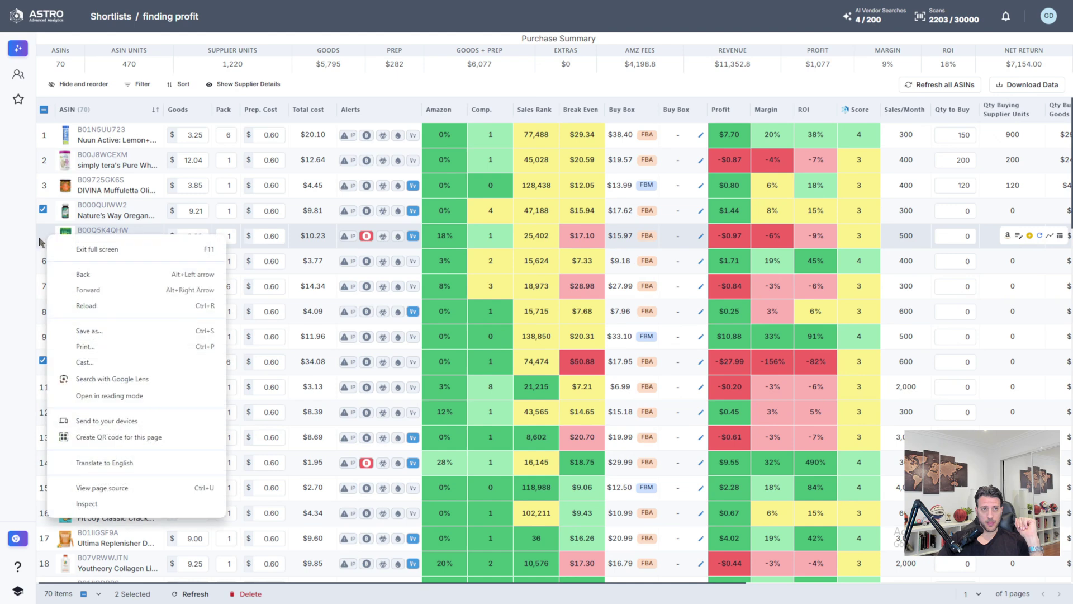
pyautogui.click(43, 235)
pyautogui.click(43, 238)
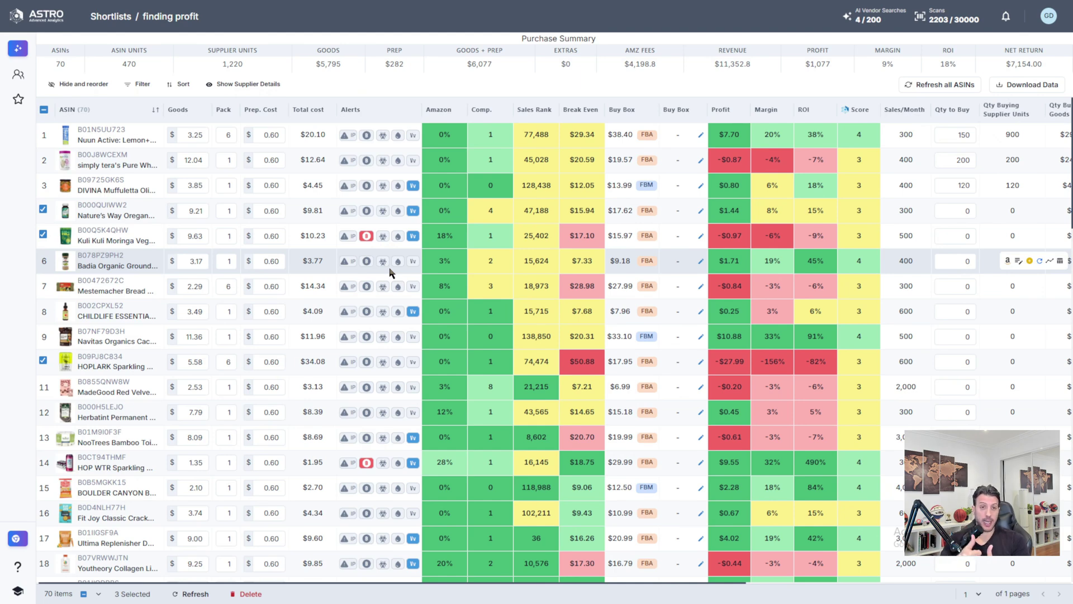
# Check the profit breakdown and buy box contenders of the Badia Organic product and set its quantity to buy to 120.
pyautogui.moveTo(95, 260)
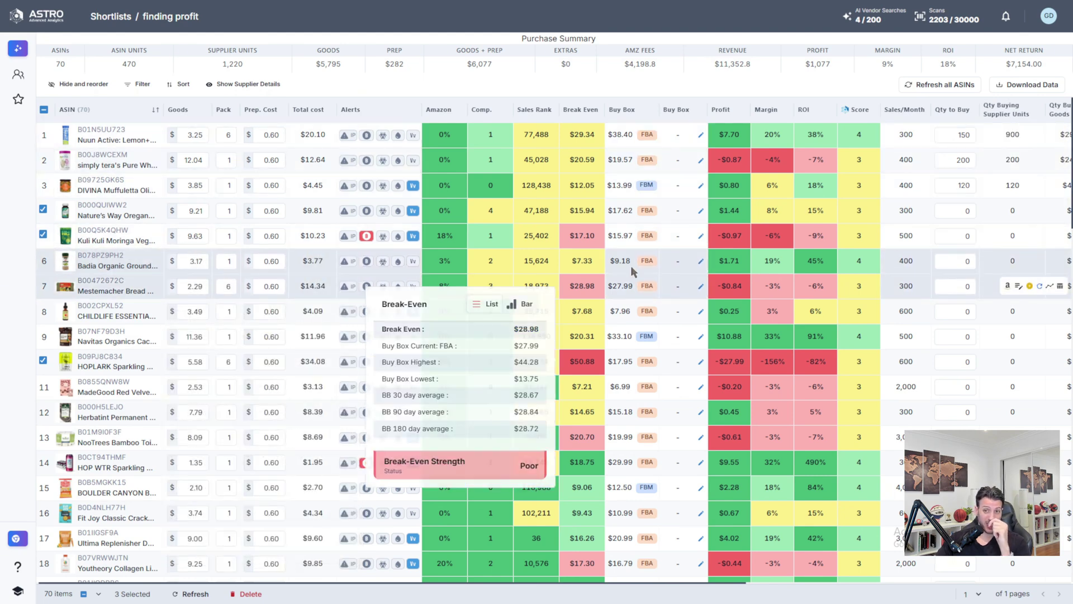
pyautogui.moveTo(728, 274)
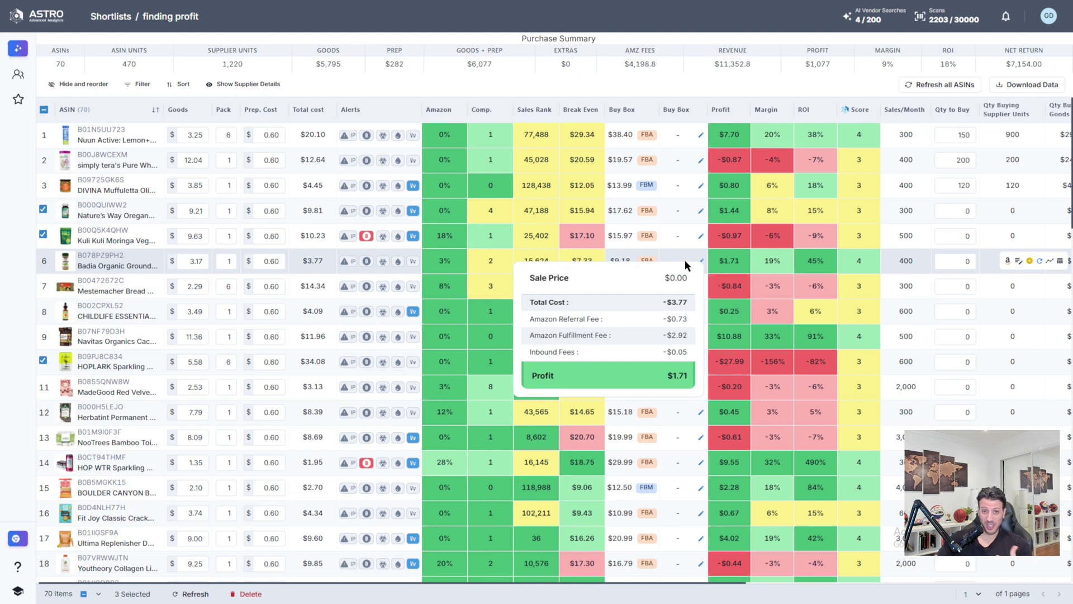
pyautogui.moveTo(588, 272)
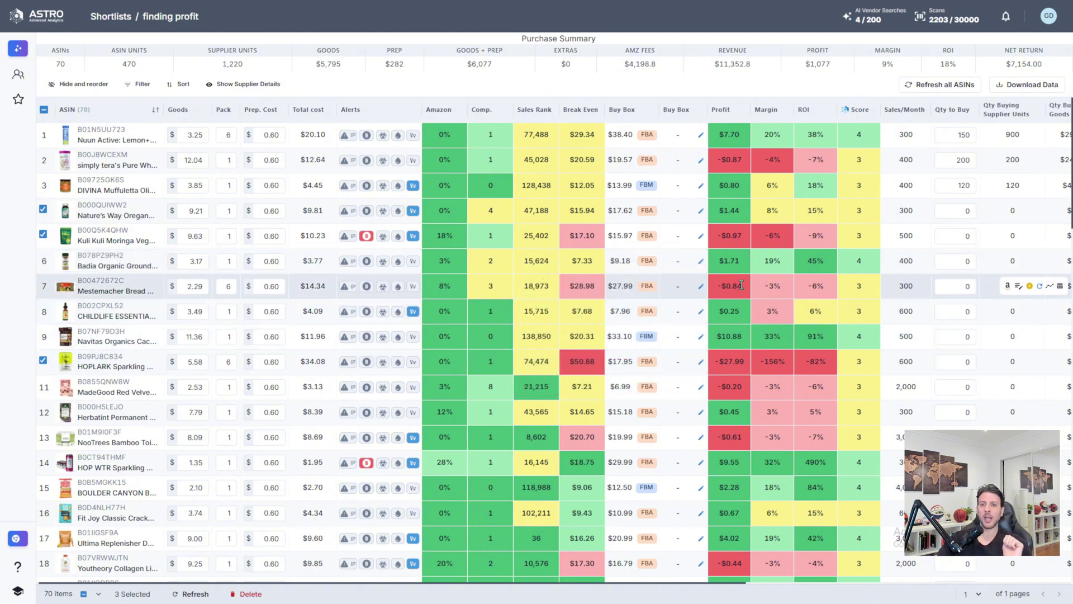
pyautogui.moveTo(481, 256)
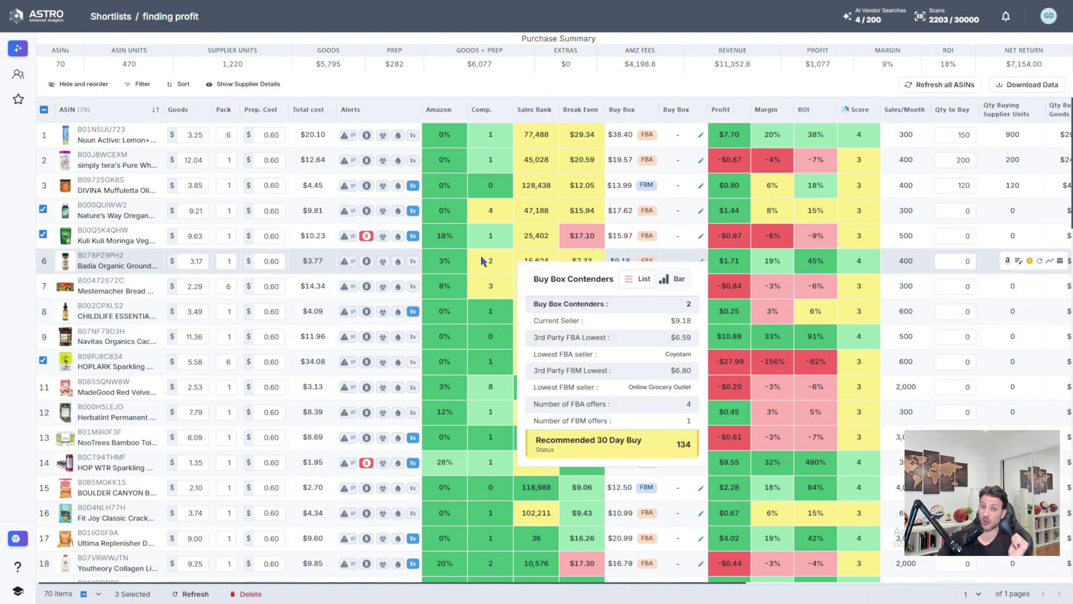
pyautogui.click(957, 261)
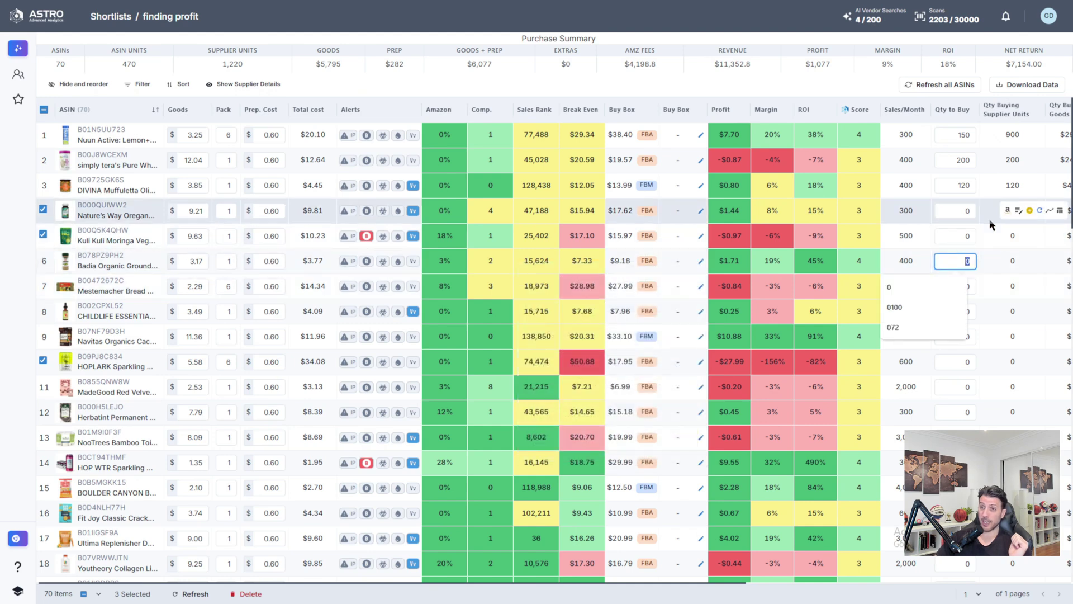
pyautogui.write('120')
pyautogui.press('Return')
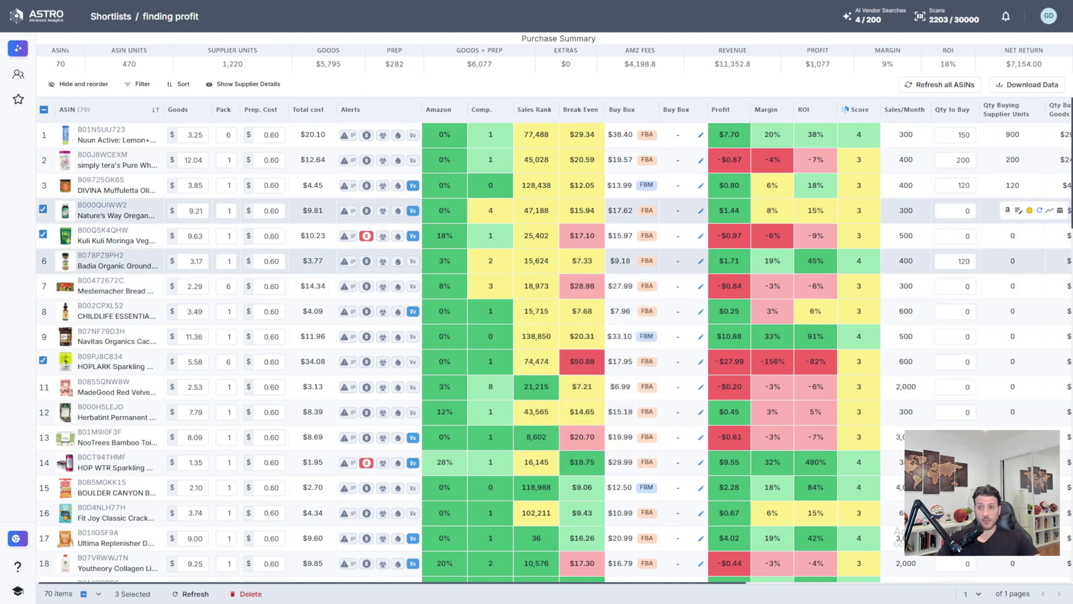
# Check the pack size and buy box contenders of the Mestemacher Bread product and set its quantity to buy to 60.
pyautogui.moveTo(103, 290)
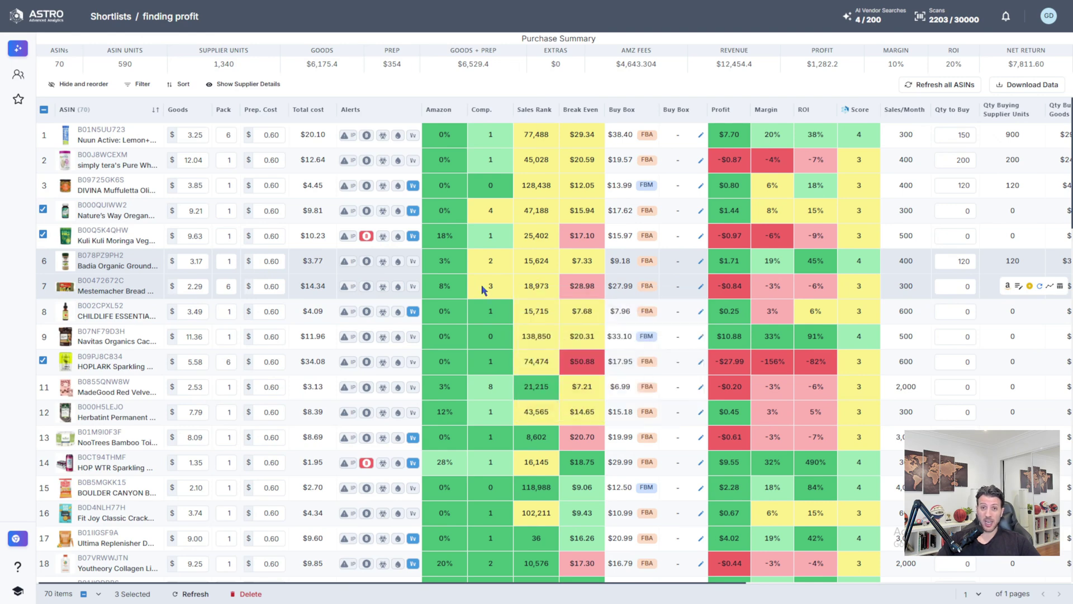
pyautogui.moveTo(484, 285)
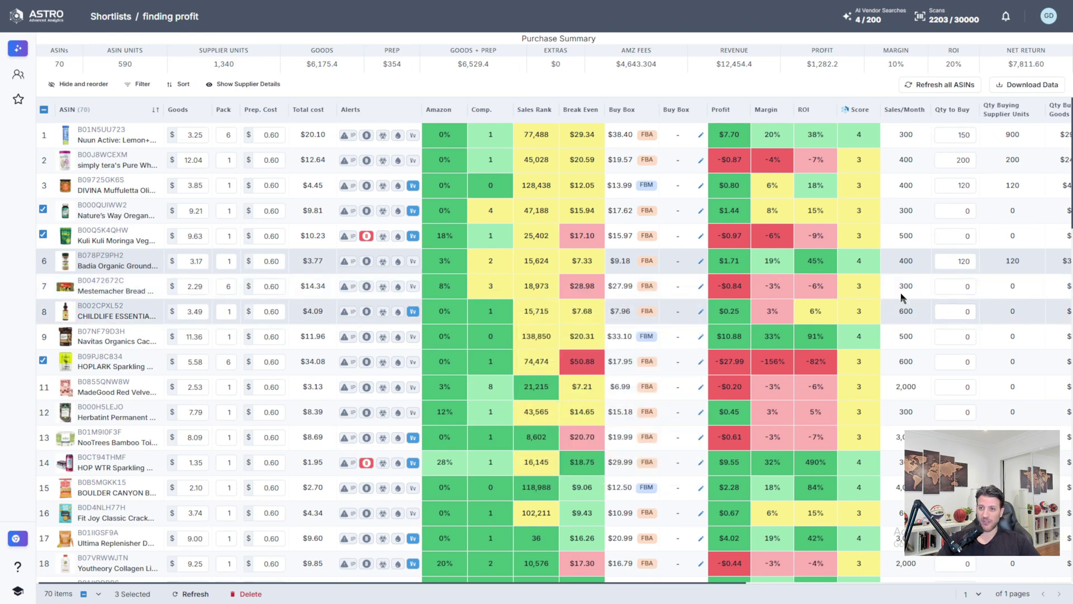
pyautogui.moveTo(478, 308)
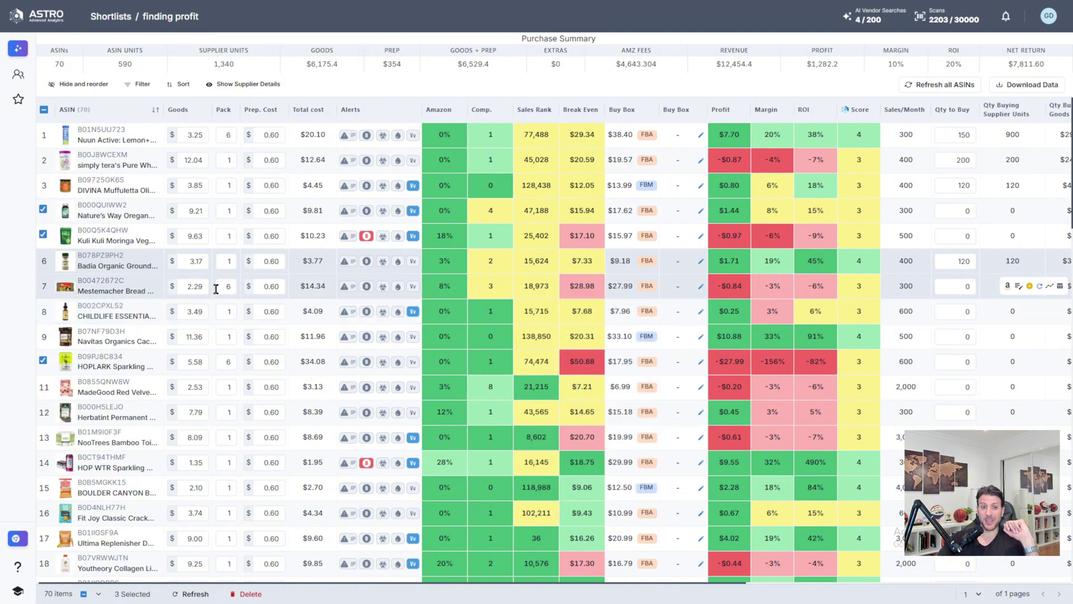
pyautogui.click(233, 285)
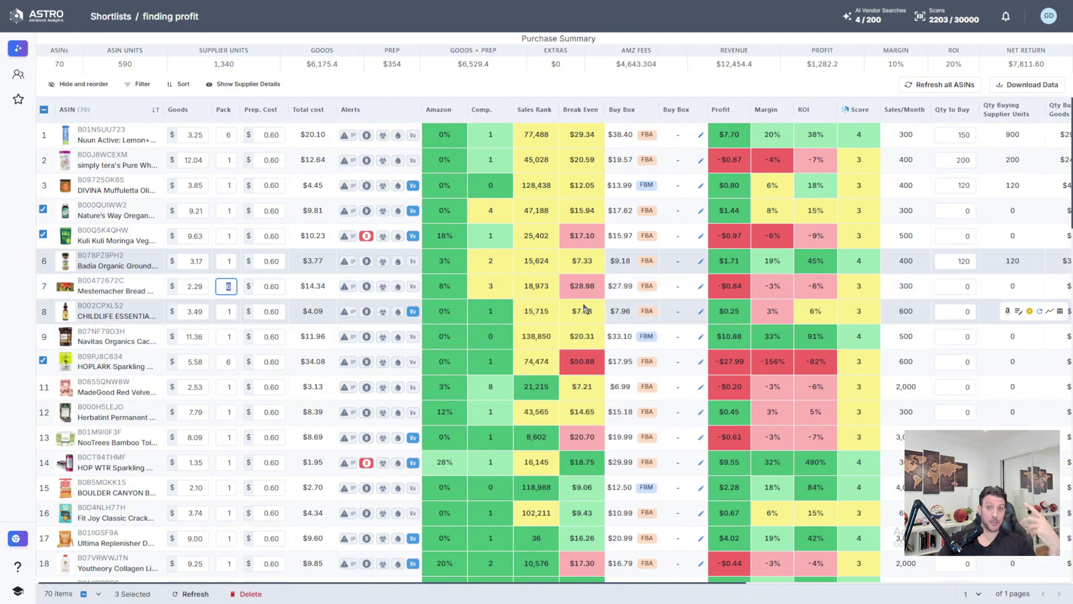
pyautogui.click(967, 286)
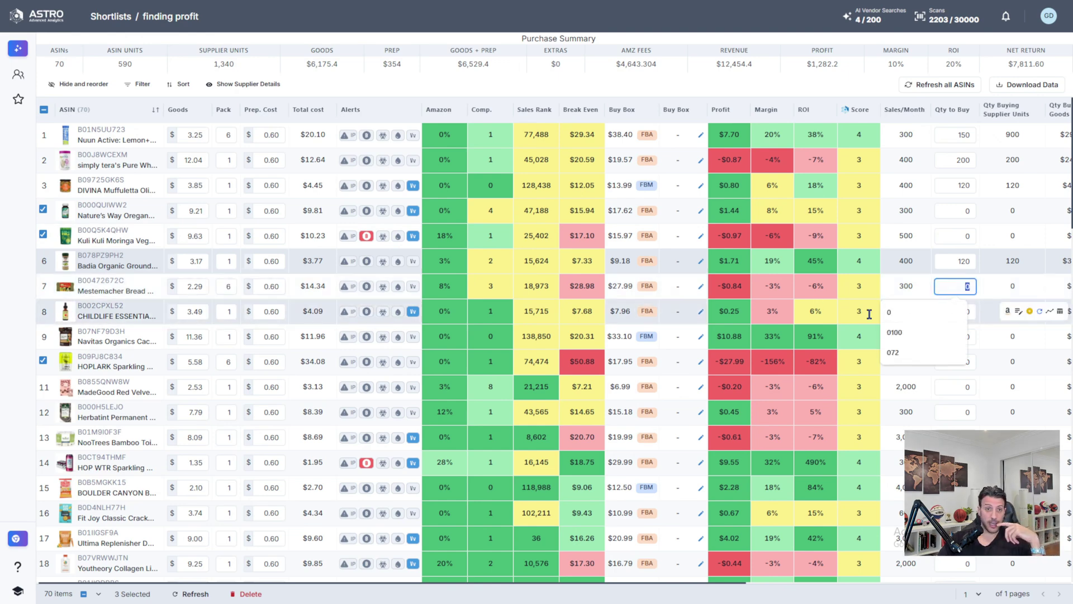
pyautogui.moveTo(490, 284)
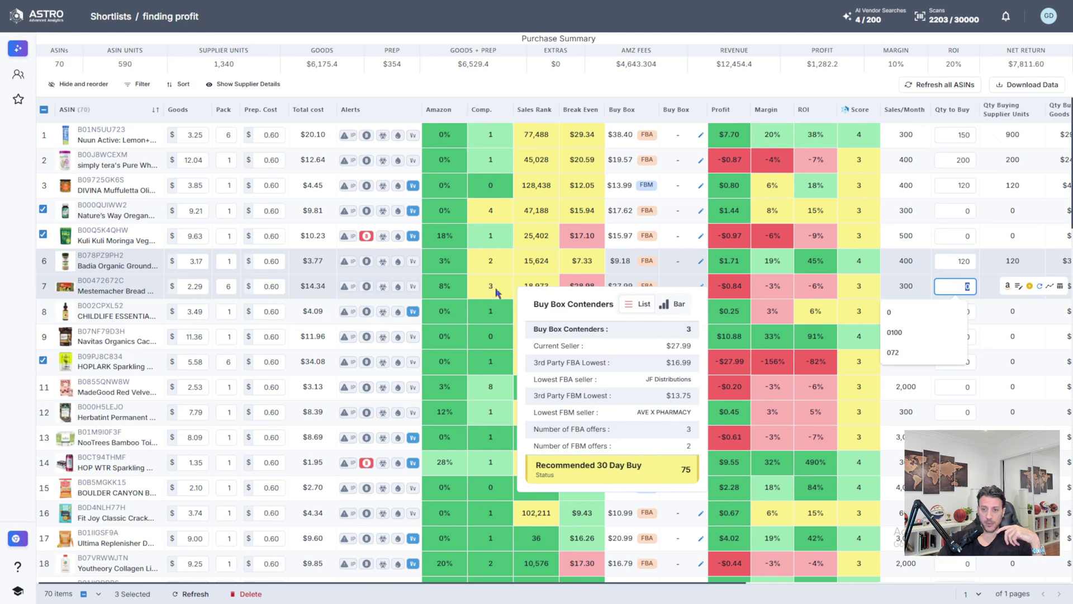
pyautogui.moveTo(844, 314)
pyautogui.write('60')
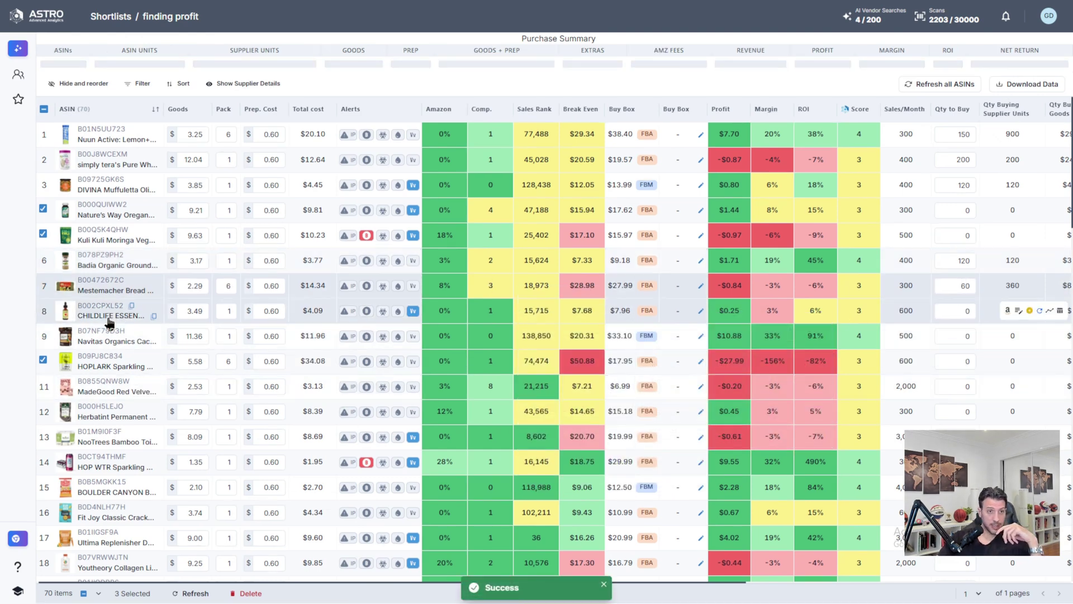
# Review the CHILDLIFE ESSENTIALS vitamin D3 drops' details and buy box contenders and set their quantity to buy to 300.
pyautogui.moveTo(100, 312)
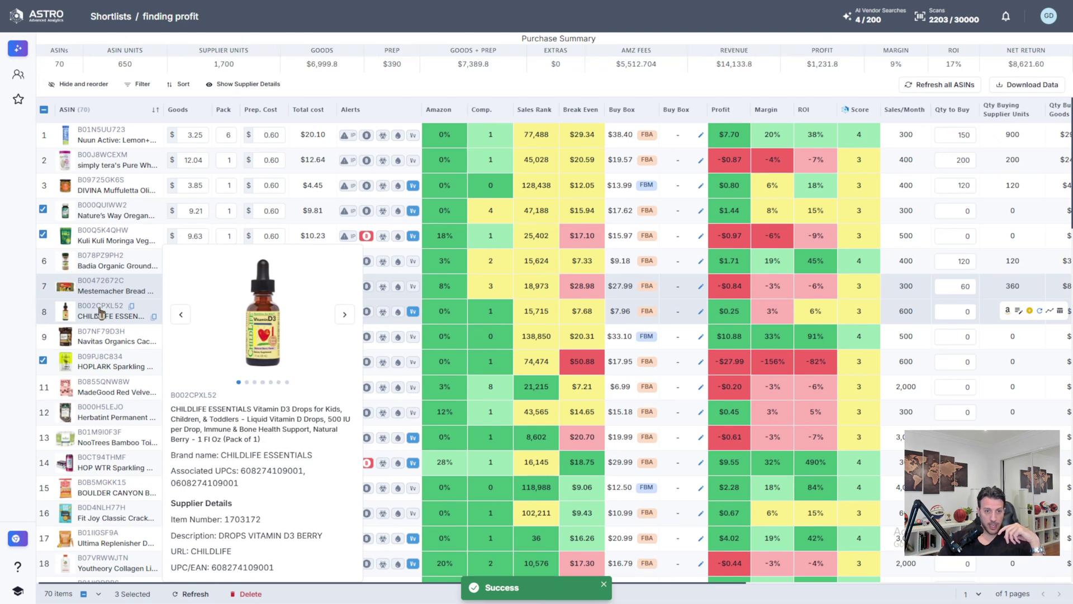
pyautogui.moveTo(498, 310)
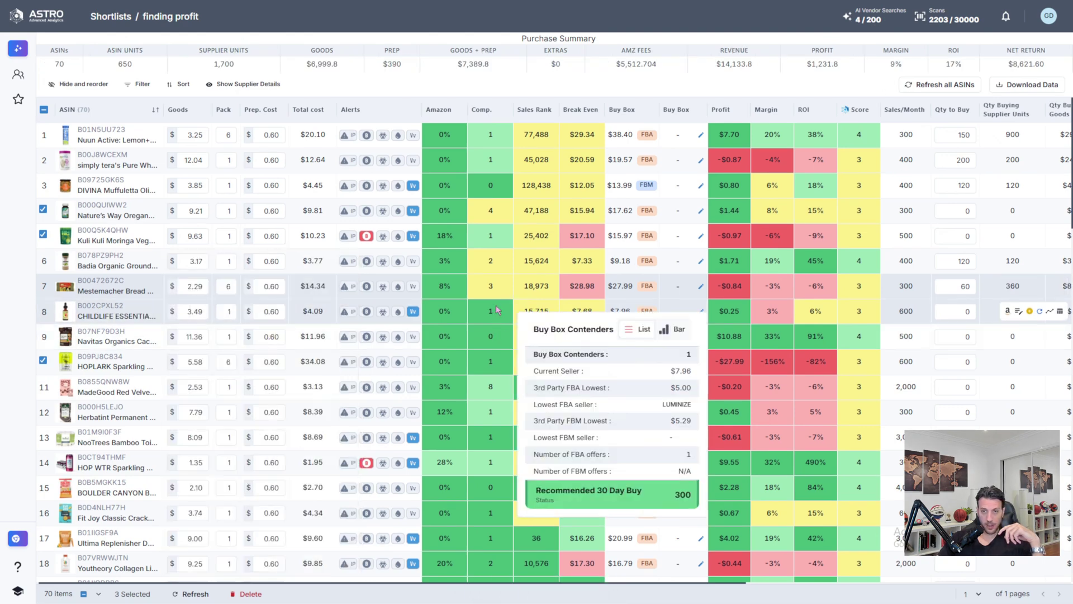
pyautogui.moveTo(547, 310)
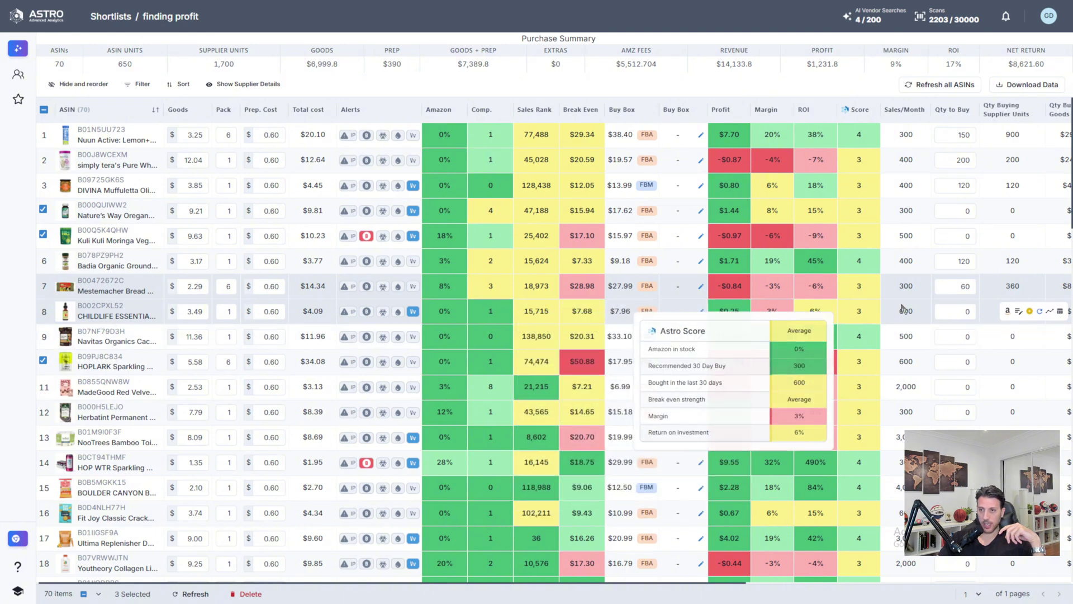
pyautogui.click(956, 311)
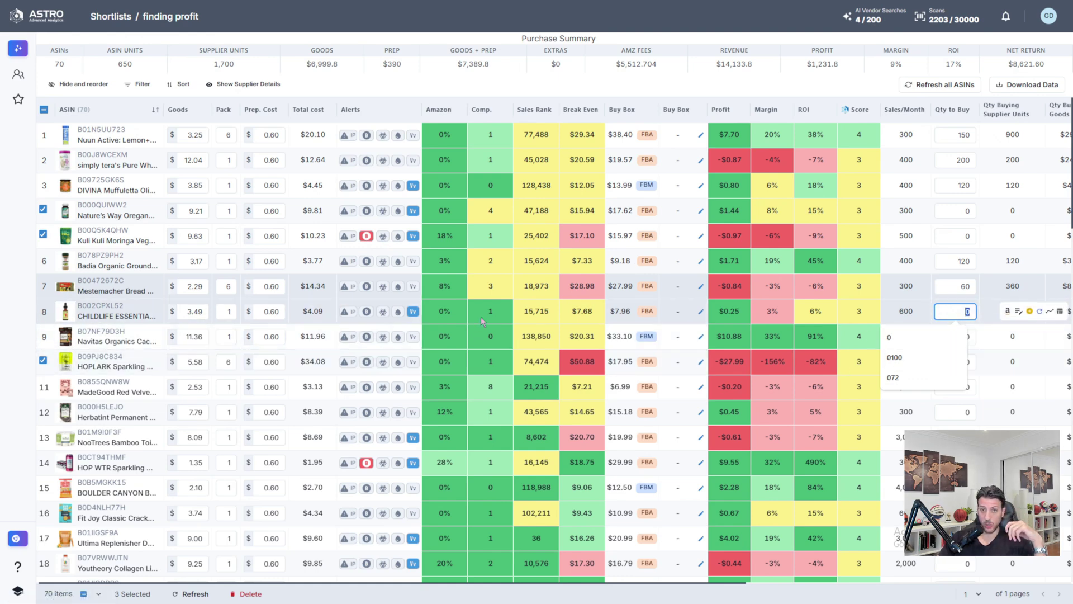
pyautogui.moveTo(496, 317)
pyautogui.write('300')
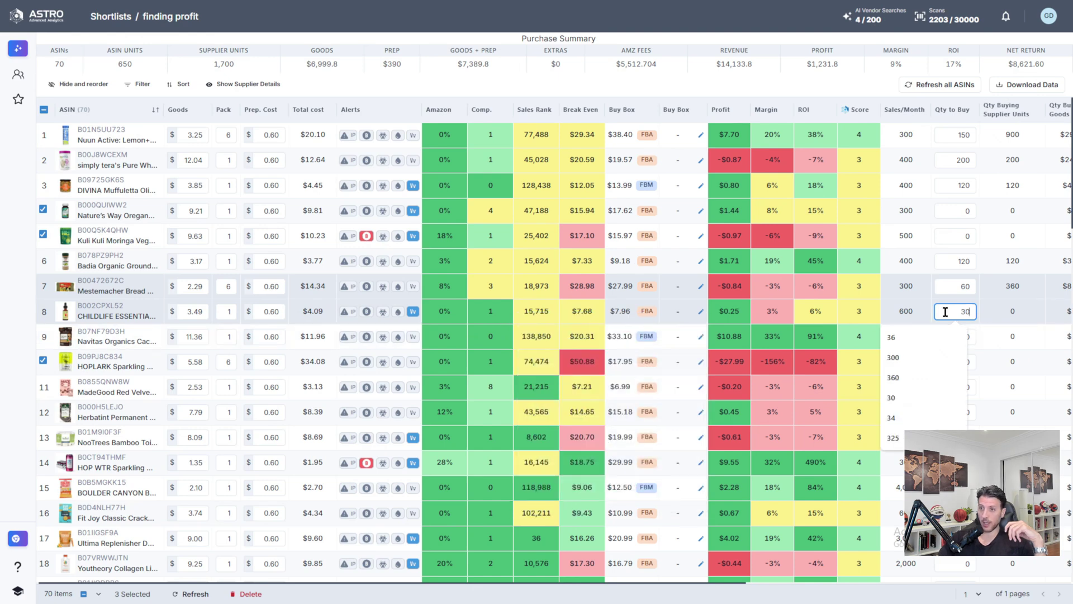
pyautogui.press('Return')
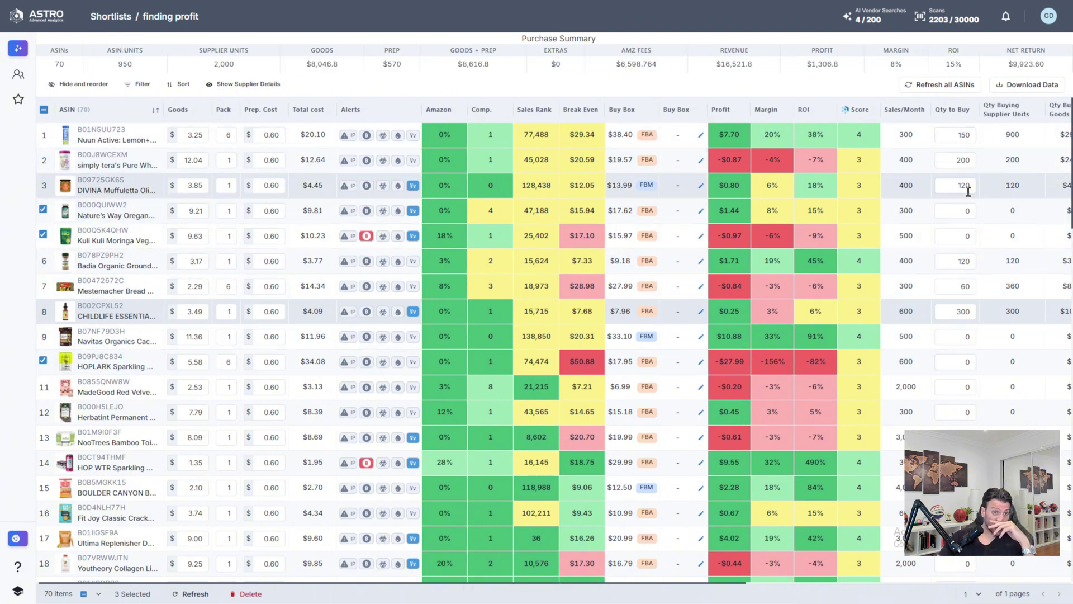
# Download the shortlist's purchase order, bring it up in Excel and enable editing.
pyautogui.moveTo(718, 261)
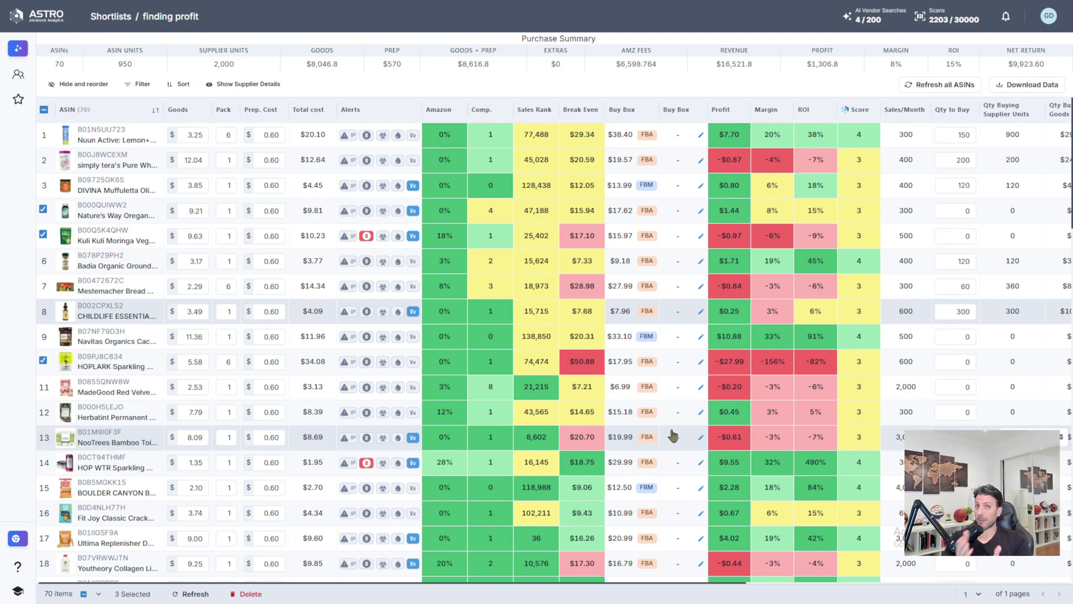
pyautogui.click(1021, 88)
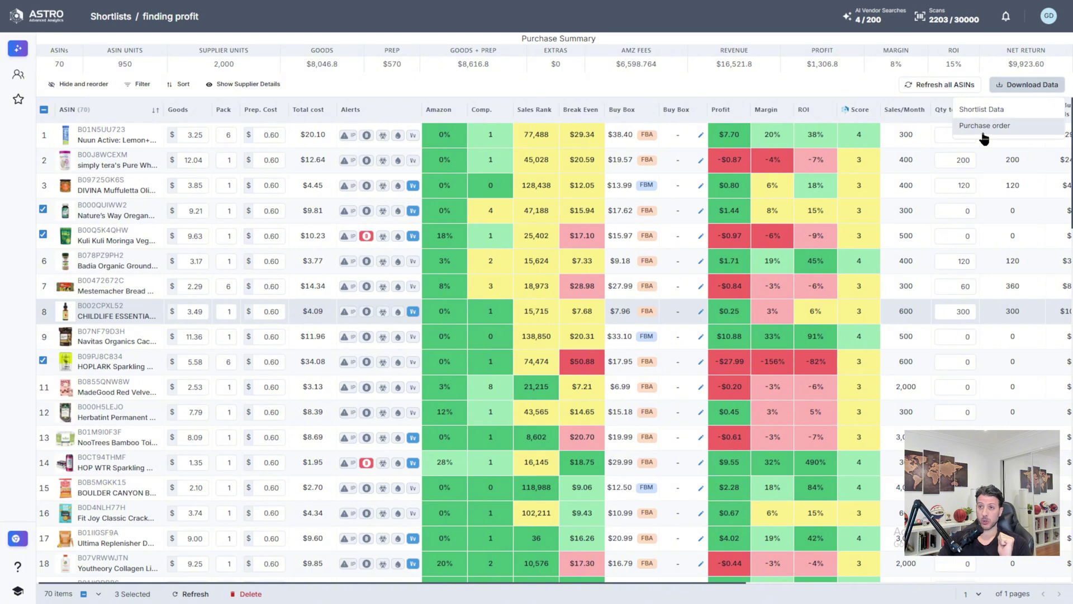
pyautogui.click(1000, 128)
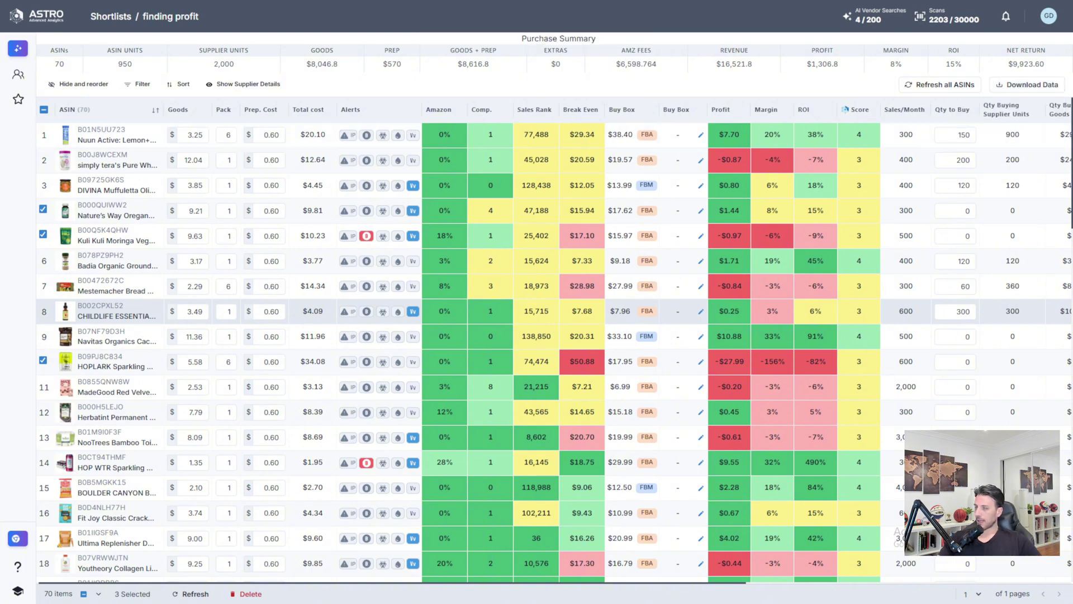
pyautogui.moveTo(1071, 152); pyautogui.dragTo(601, 94)
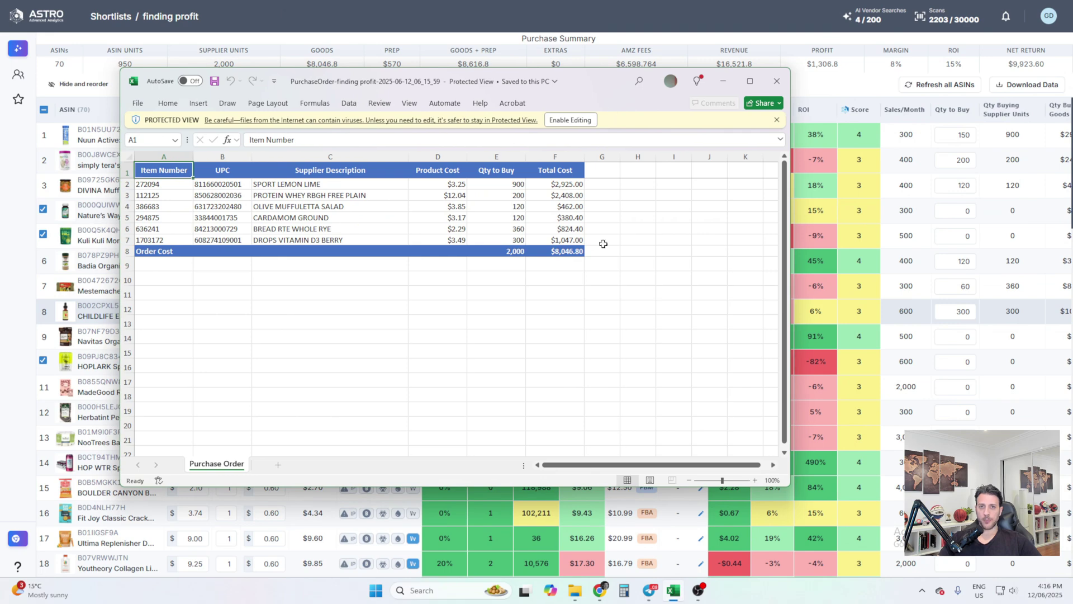
pyautogui.click(570, 120)
# Look over the order's items and quantities and insert a blank column before Total Cost.
pyautogui.moveTo(140, 236)
pyautogui.mouseDown()
pyautogui.moveTo(173, 235)
pyautogui.moveTo(141, 249)
pyautogui.mouseUp()
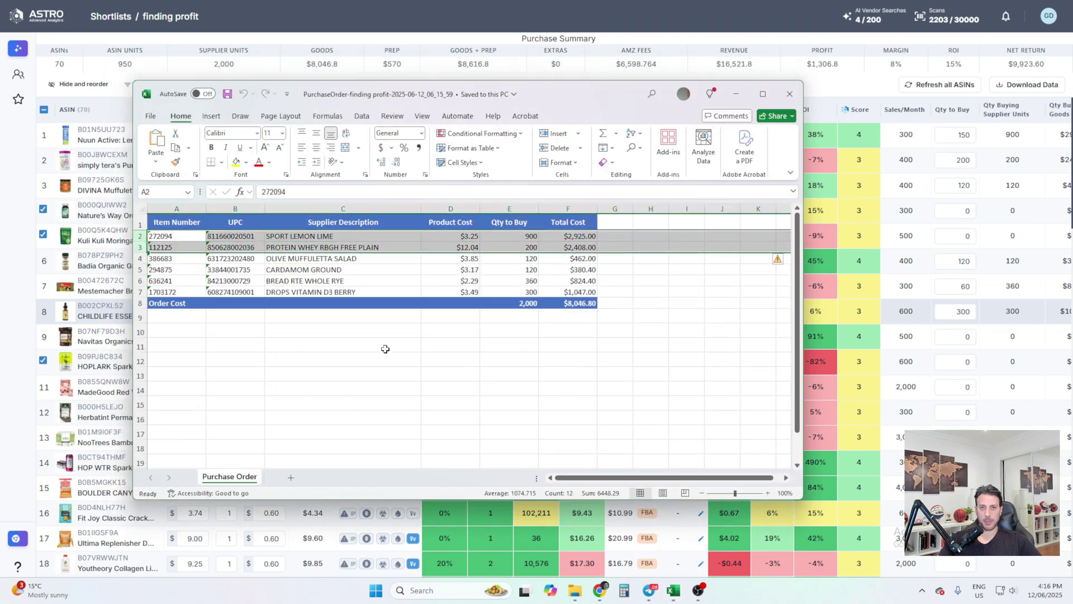
pyautogui.moveTo(383, 349); pyautogui.dragTo(385, 363)
pyautogui.moveTo(511, 274); pyautogui.dragTo(510, 292)
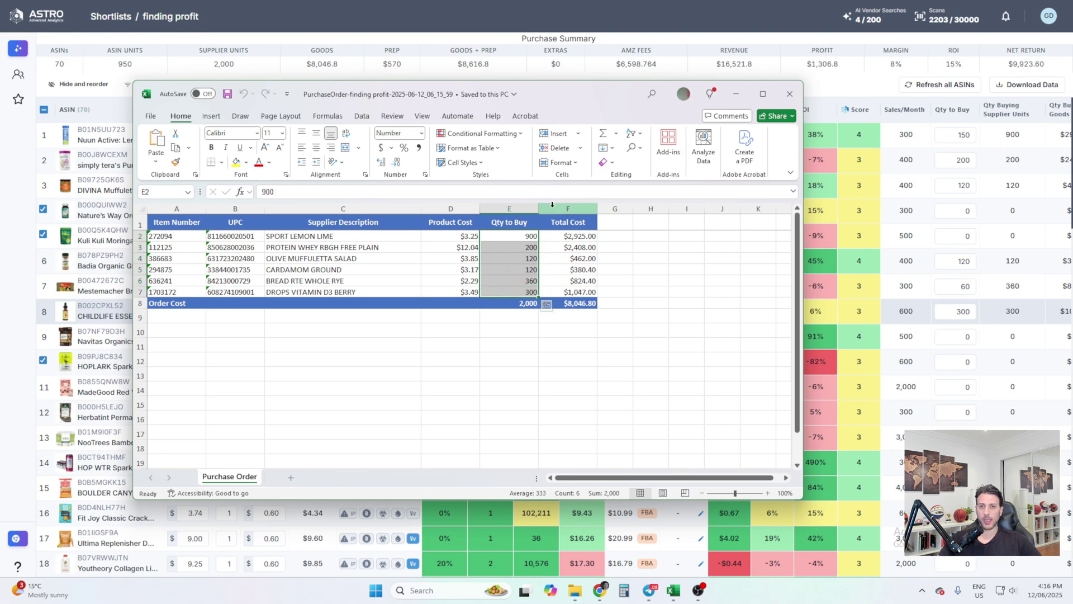
pyautogui.rightClick(553, 209)
pyautogui.click(582, 319)
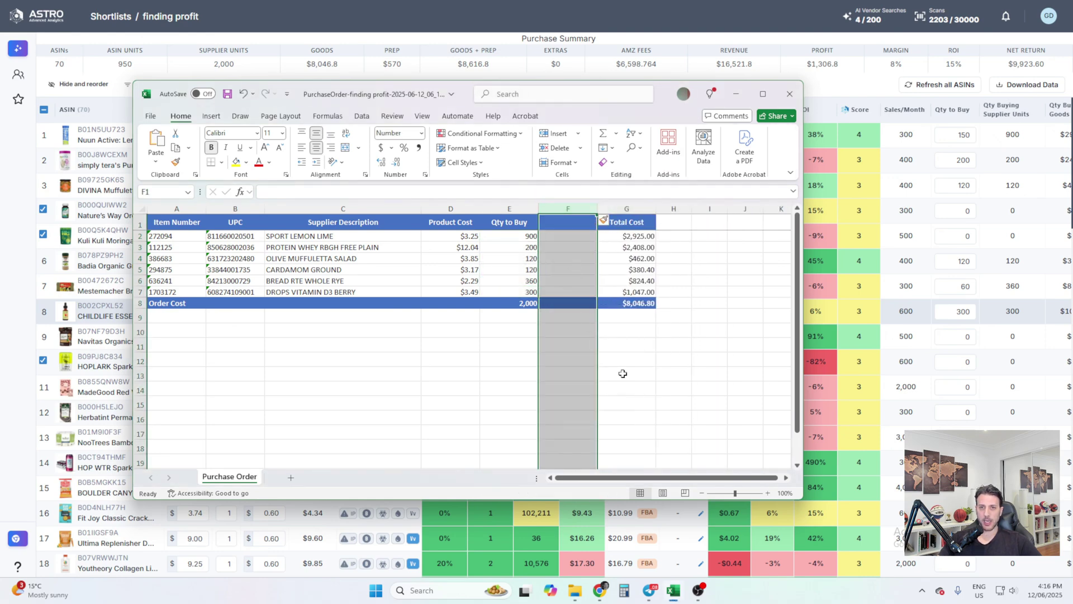
pyautogui.click(625, 373)
# Rename the Product Cost column header to Original Cost.
pyautogui.click(470, 224)
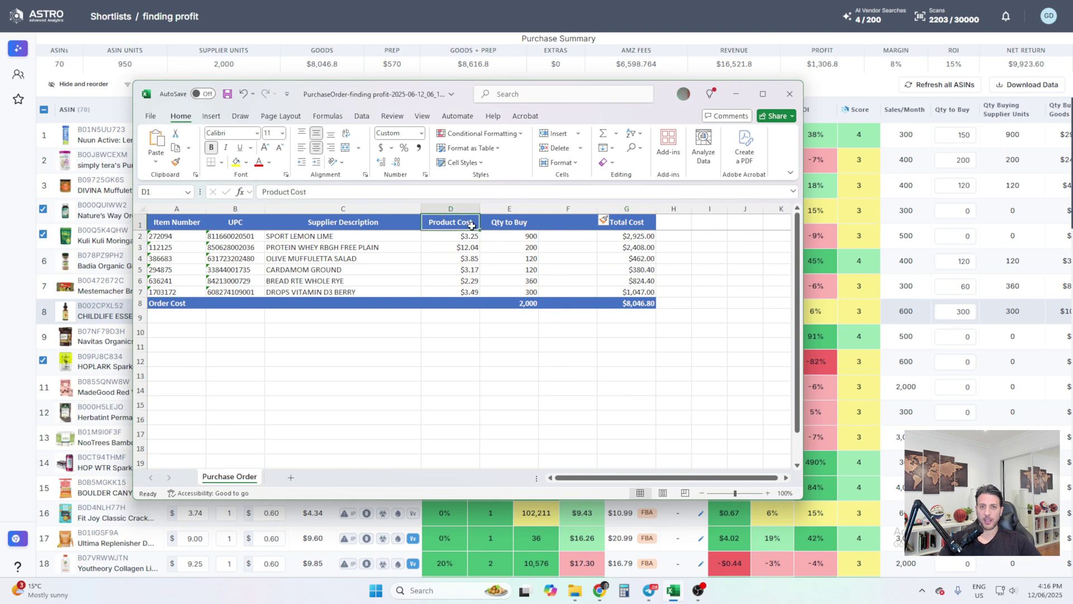
pyautogui.click(273, 188)
pyautogui.doubleClick(272, 189)
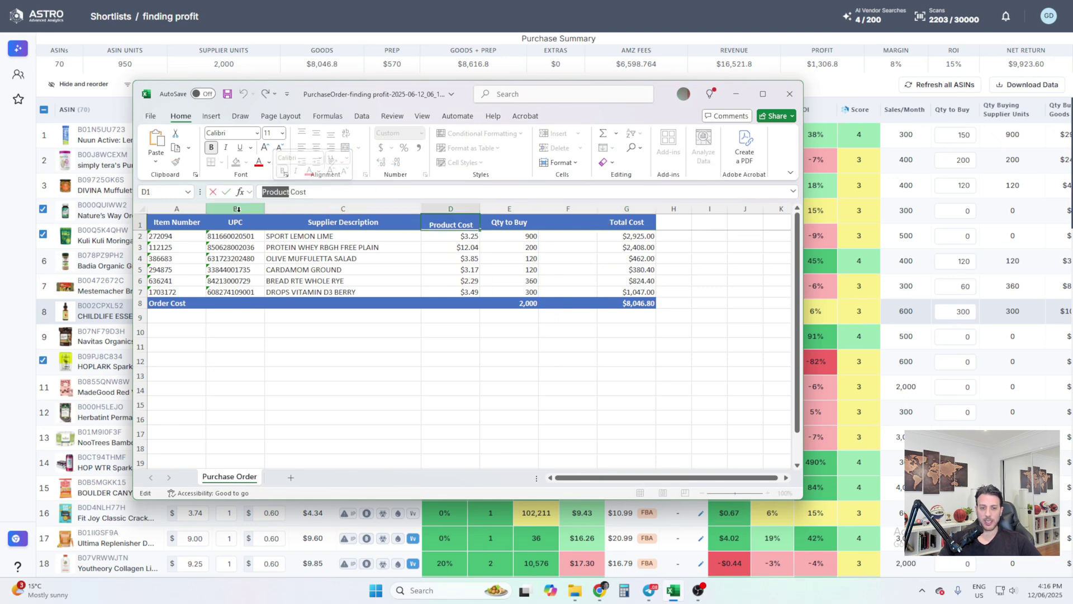
pyautogui.write('Original')
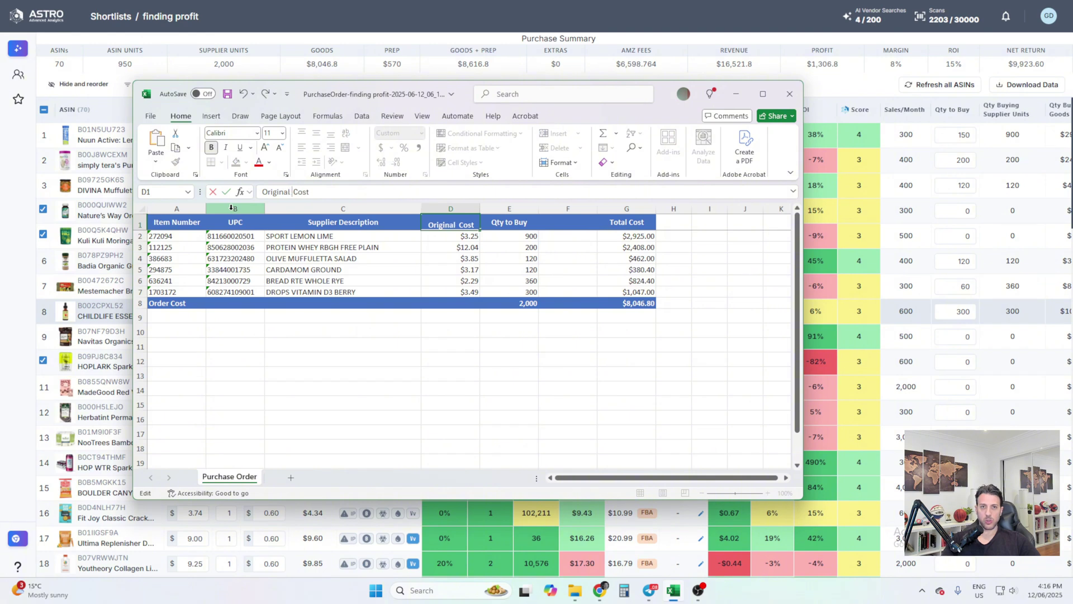
pyautogui.press('Tab')
# Title the blank column between Qty to Buy and Total Cost "Requested Price".
pyautogui.press('Tab')
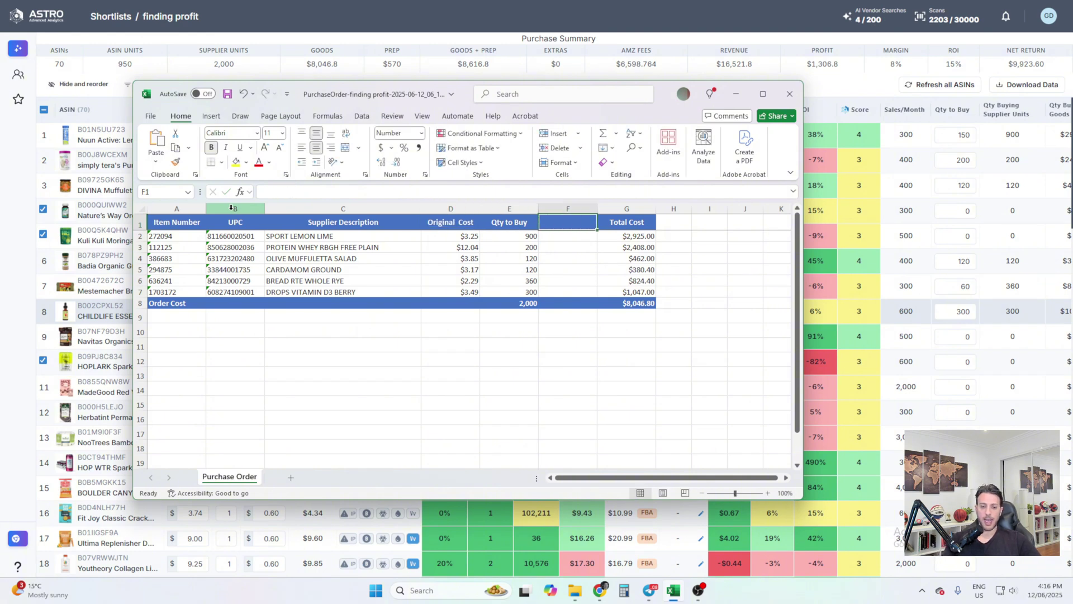
pyautogui.write('Reque')
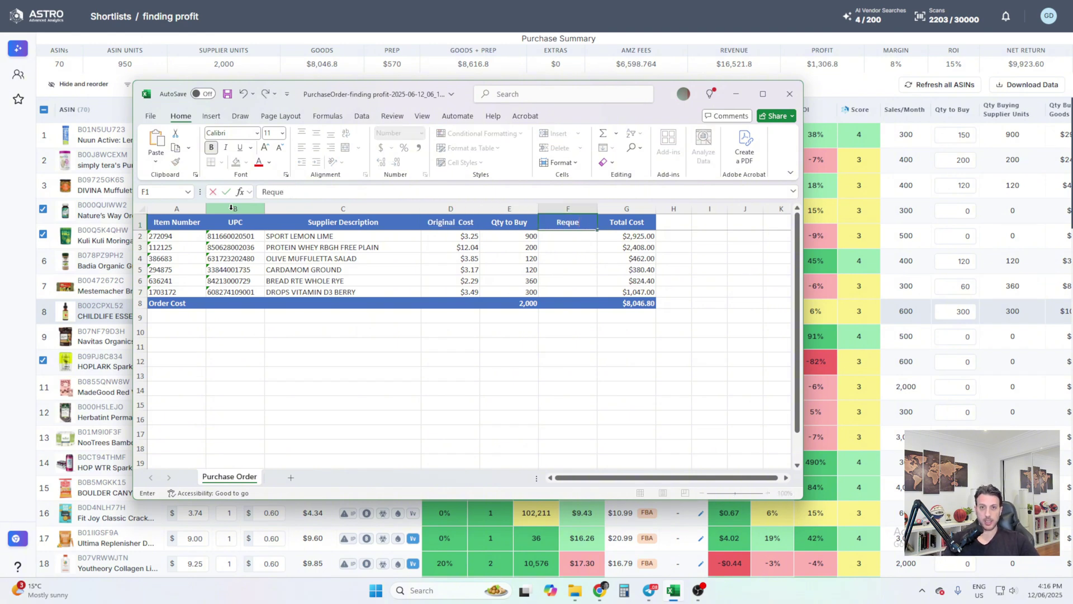
pyautogui.write('sted')
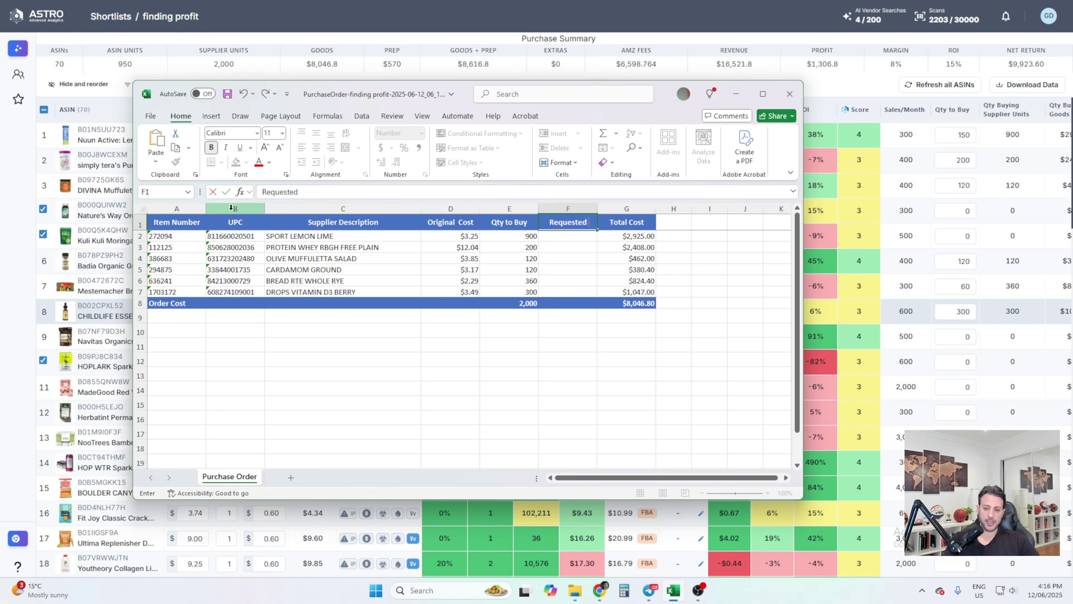
pyautogui.write(' Price')
pyautogui.press('Return')
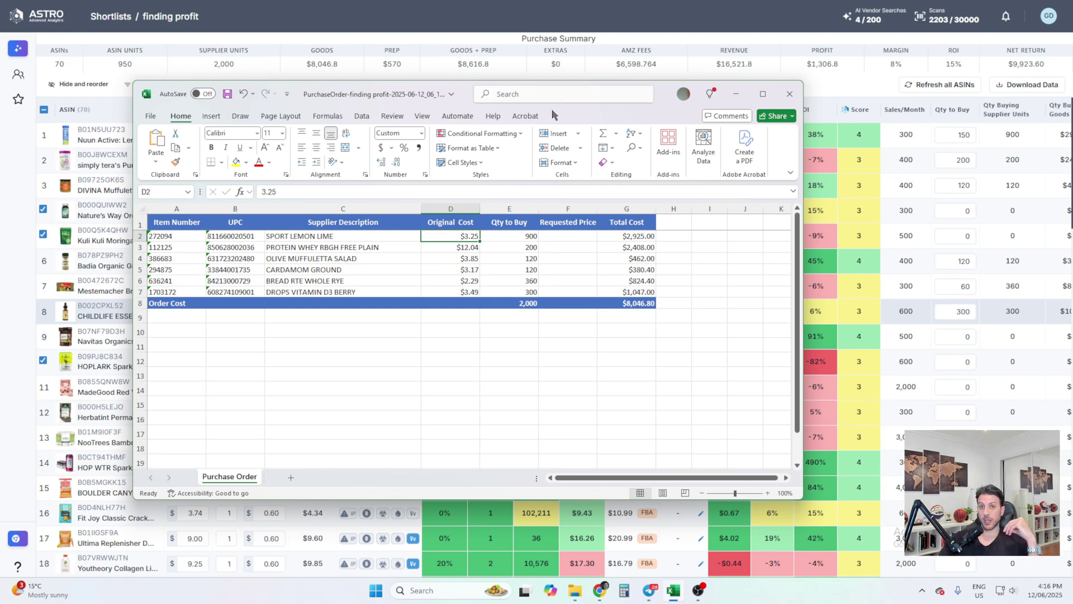
# Move the workbook aside, return to the ASTRO shortlist and set the Nuun Active Lemon product's goods cost to $2.80.
pyautogui.moveTo(553, 111); pyautogui.dragTo(545, 121)
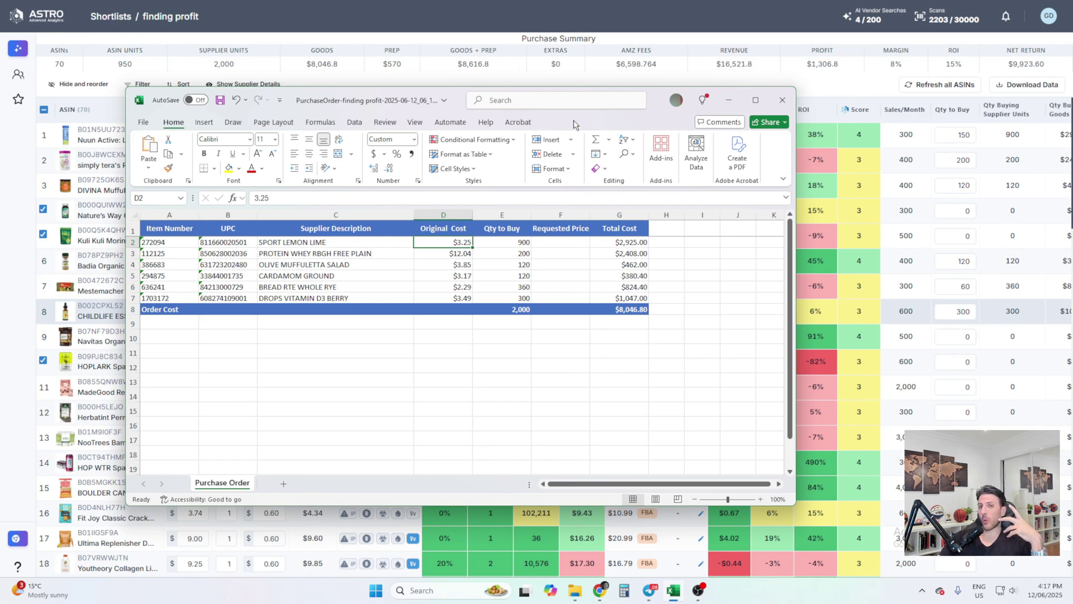
pyautogui.moveTo(574, 121); pyautogui.dragTo(1072, 162)
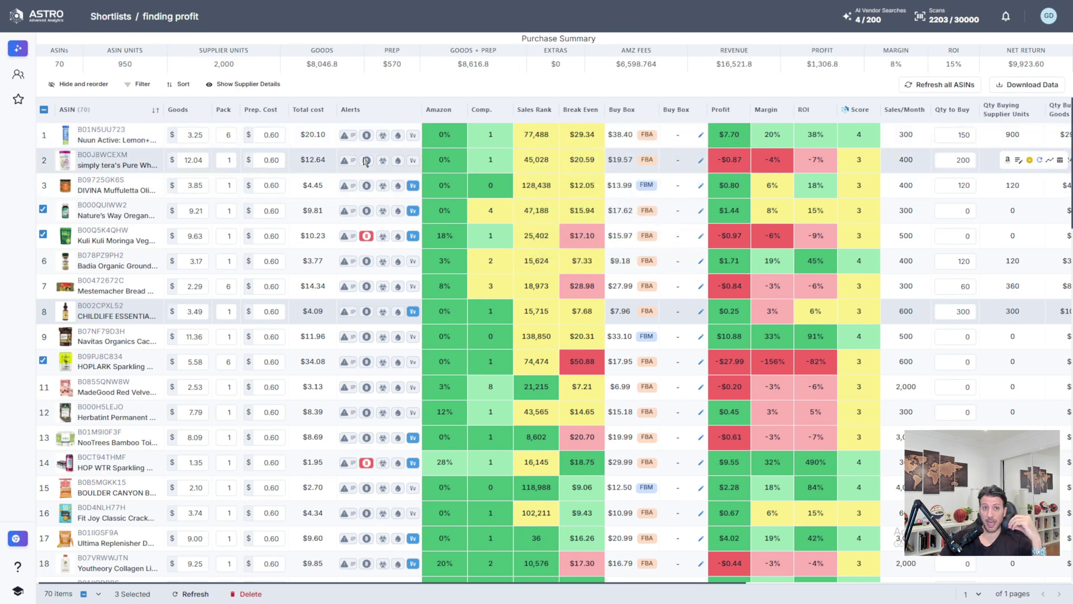
pyautogui.moveTo(302, 136); pyautogui.dragTo(331, 135)
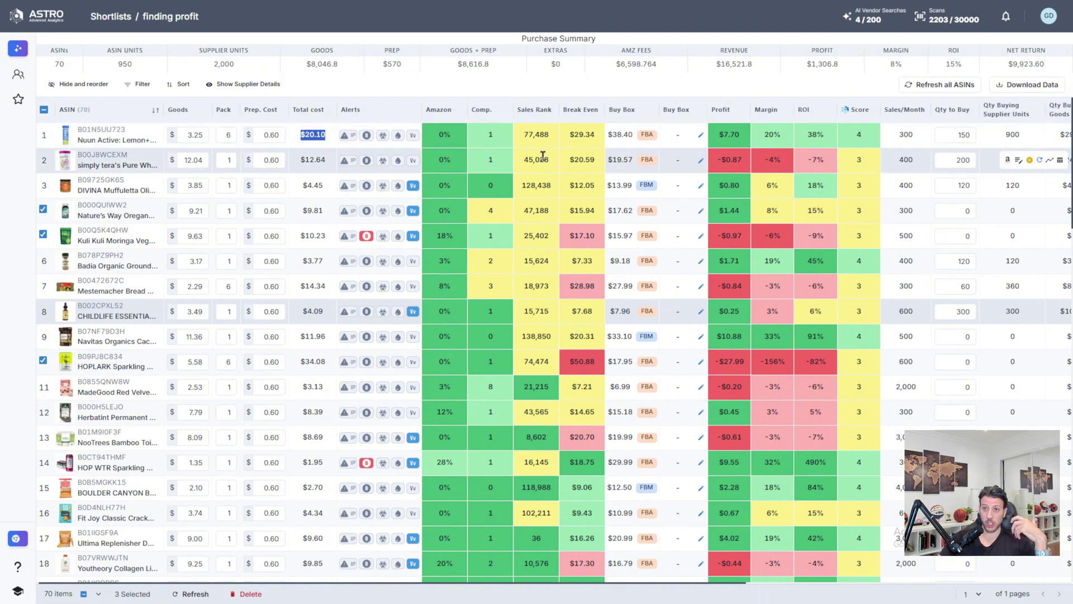
pyautogui.click(189, 140)
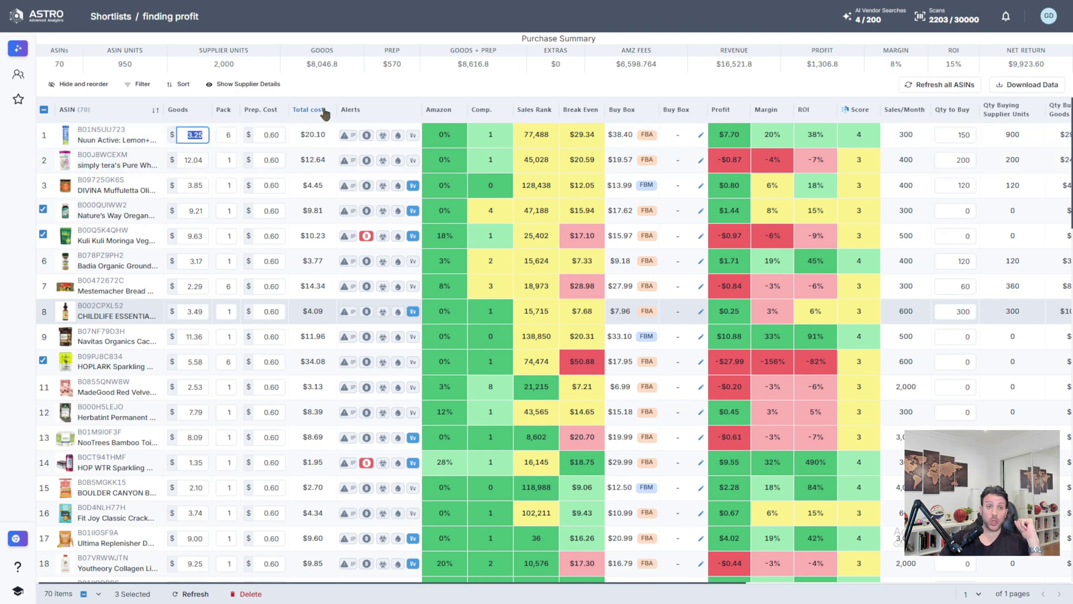
pyautogui.write('2.80')
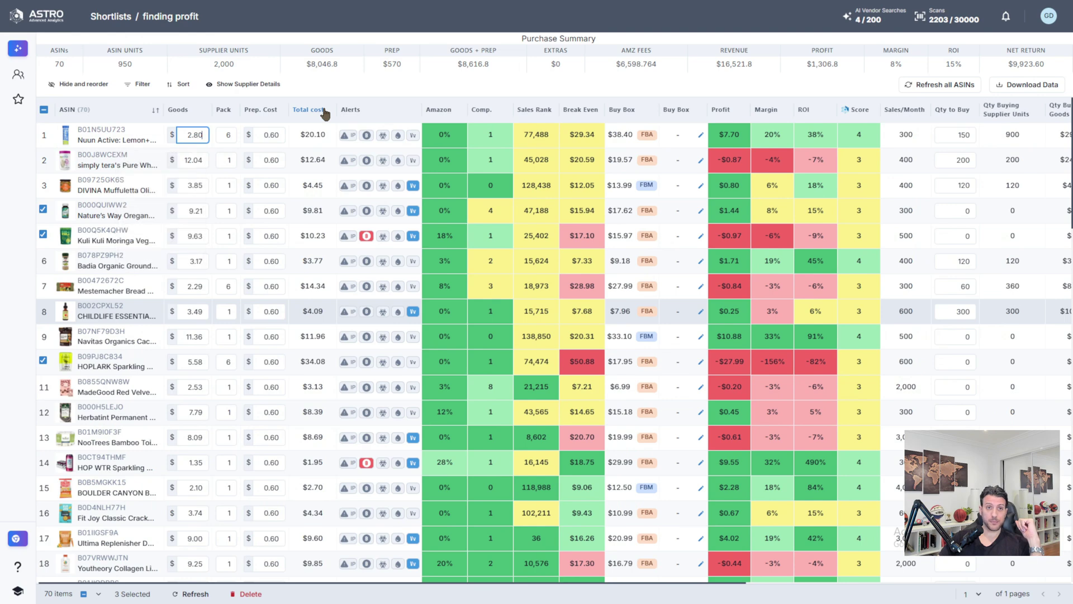
pyautogui.press('Return')
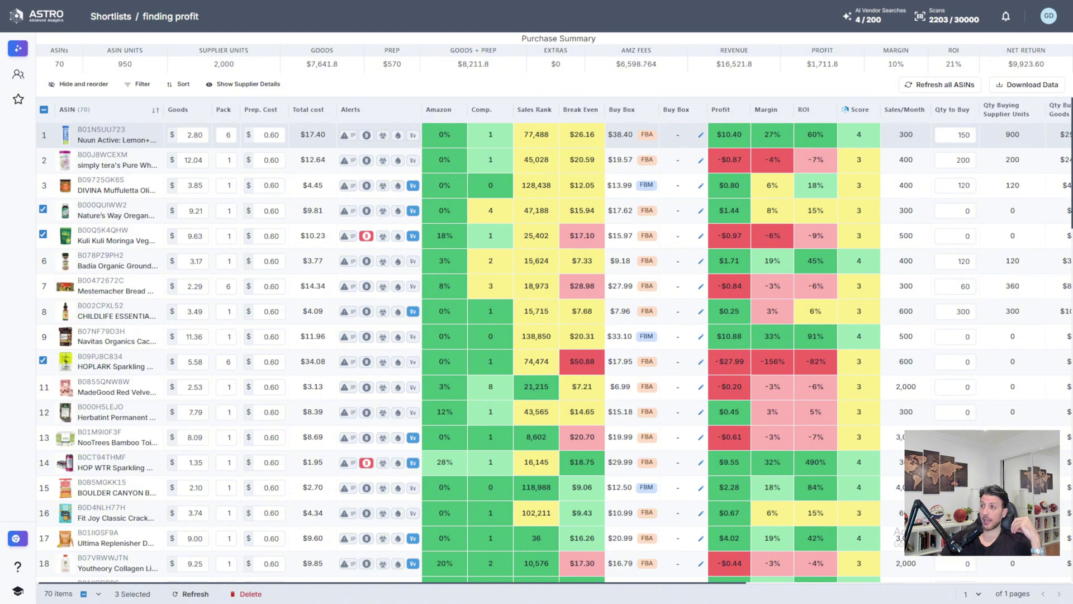
# Bring the purchase order workbook back and enter 2.8 as the Requested Price for SPORT LEMON LIME.
pyautogui.moveTo(1072, 167); pyautogui.dragTo(536, 57)
pyautogui.click(566, 177)
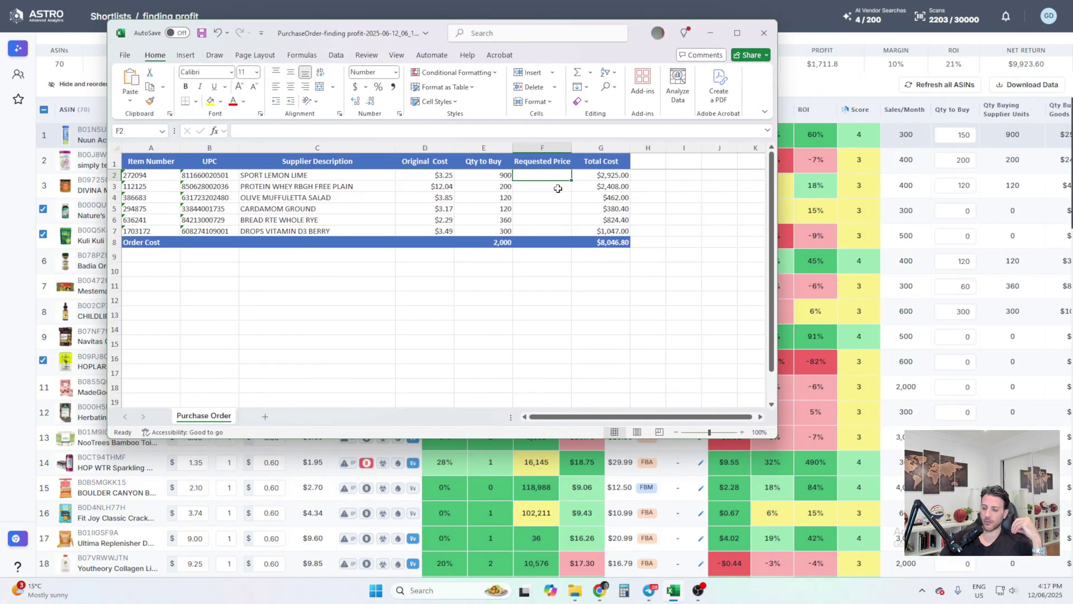
pyautogui.write('2.8')
pyautogui.hotkey('ctrl', 'Return')
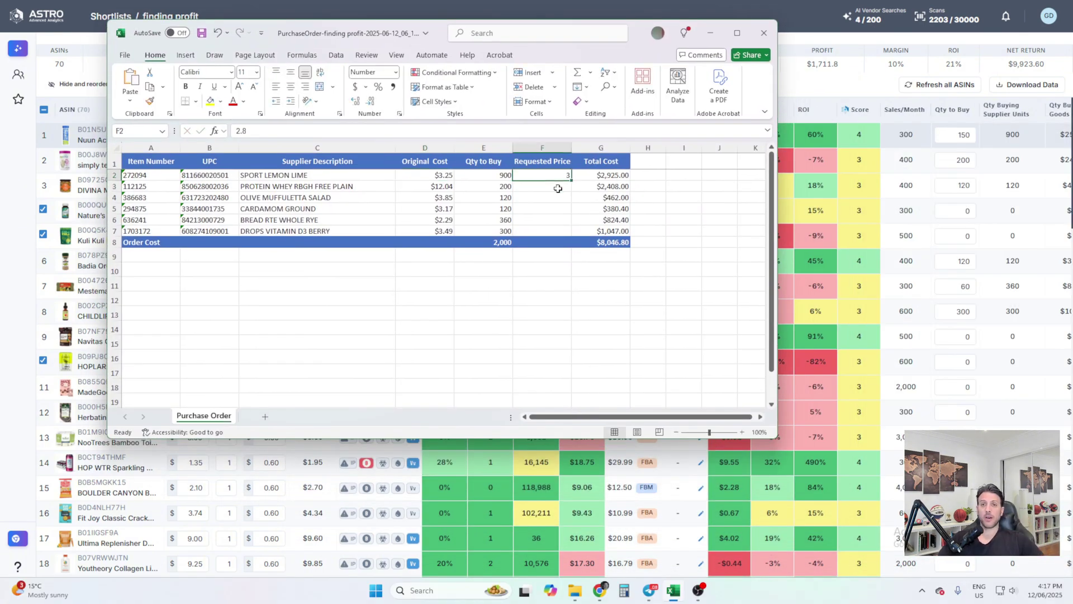
# Format the SPORT LEMON LIME requested price as accounting currency and move the workbook aside to return to the ASTRO shortlist.
pyautogui.click(355, 87)
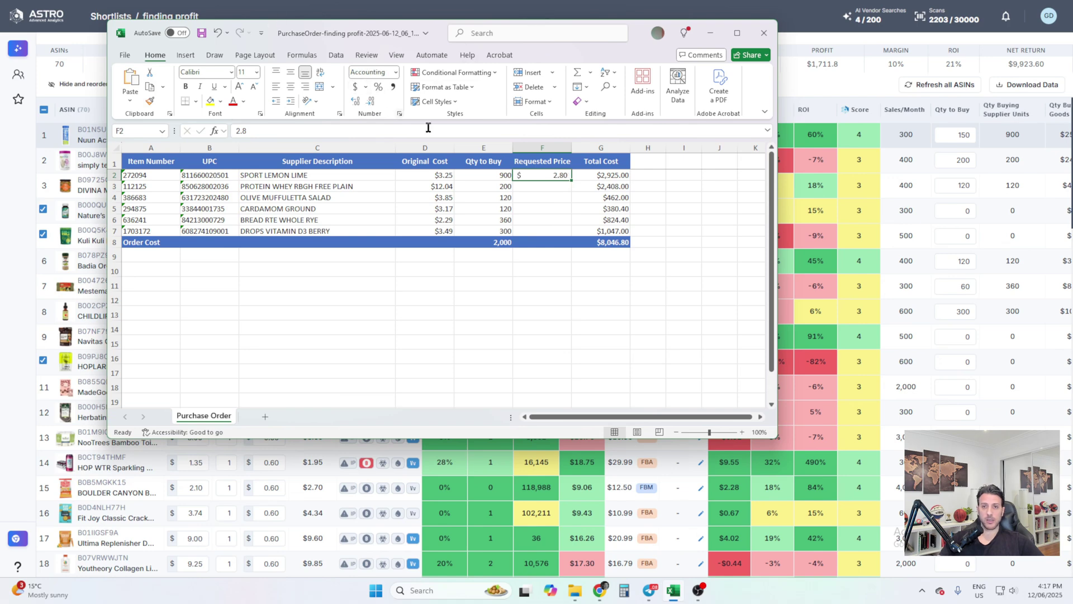
pyautogui.click(521, 289)
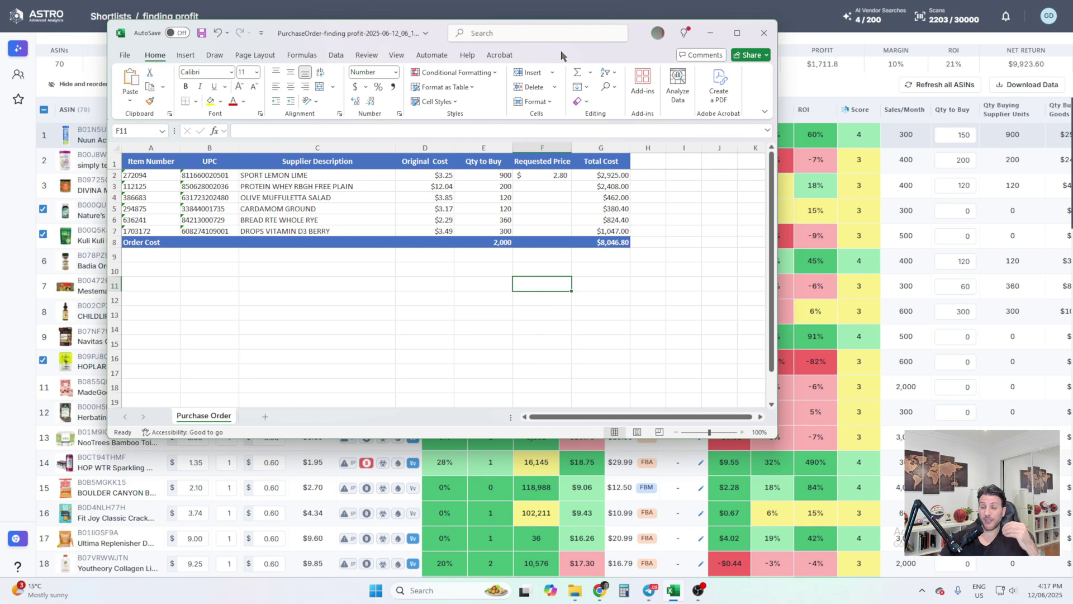
pyautogui.moveTo(560, 56); pyautogui.dragTo(564, 91)
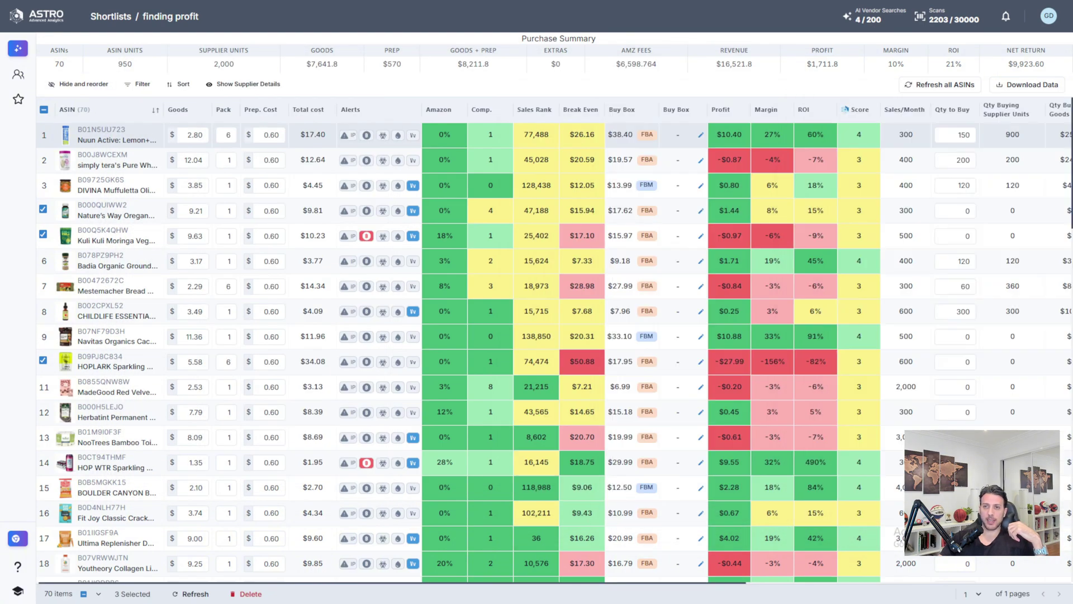
# Set the goods cost of the simply tera's Pure Whey product to $8.50 in the shortlist.
pyautogui.moveTo(127, 159)
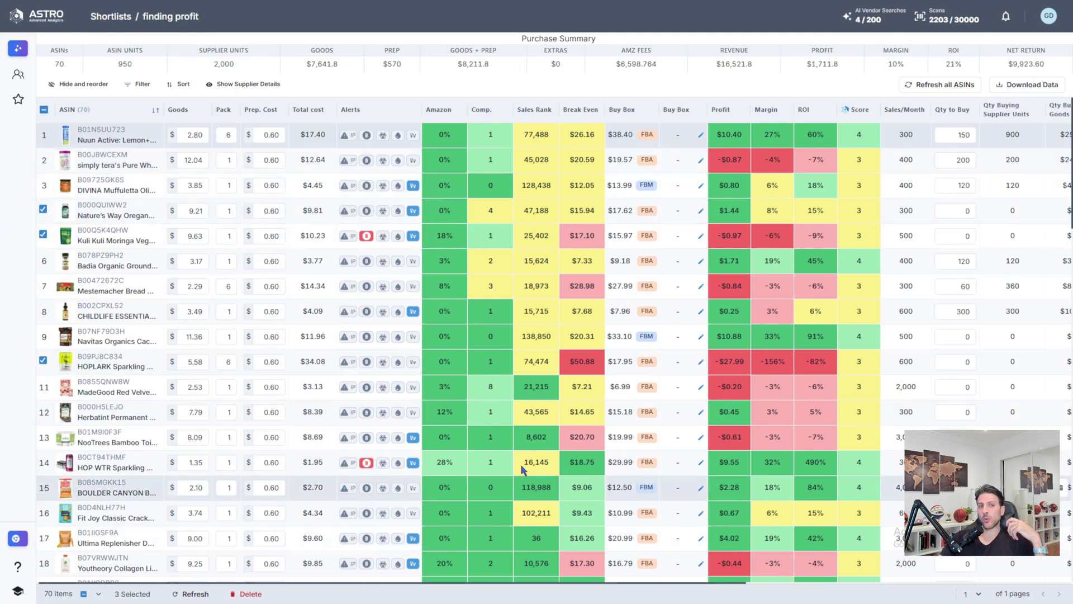
pyautogui.moveTo(737, 156)
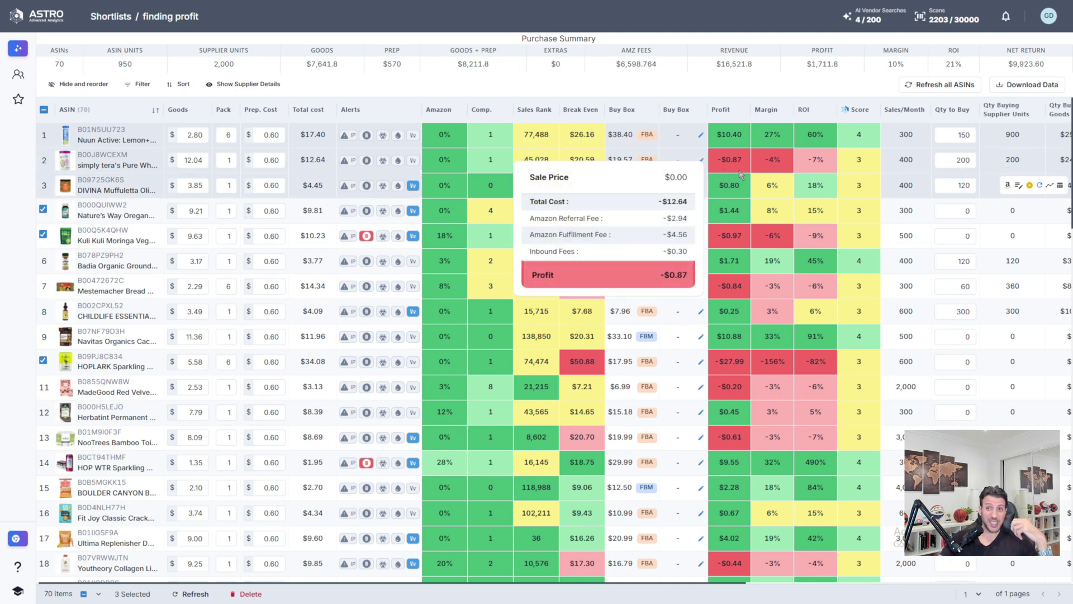
pyautogui.doubleClick(193, 160)
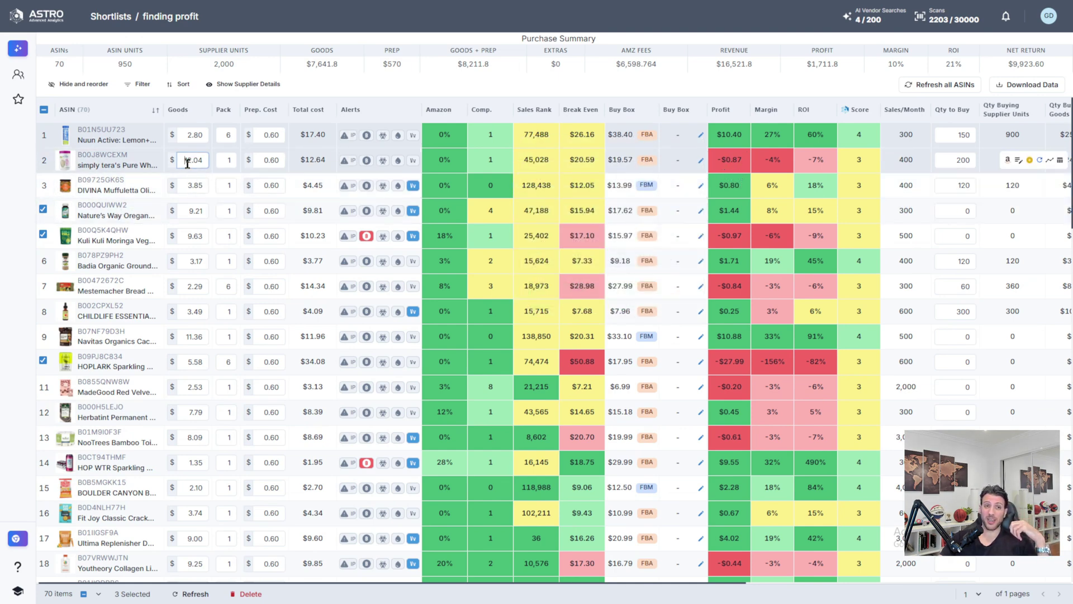
pyautogui.write('8.50')
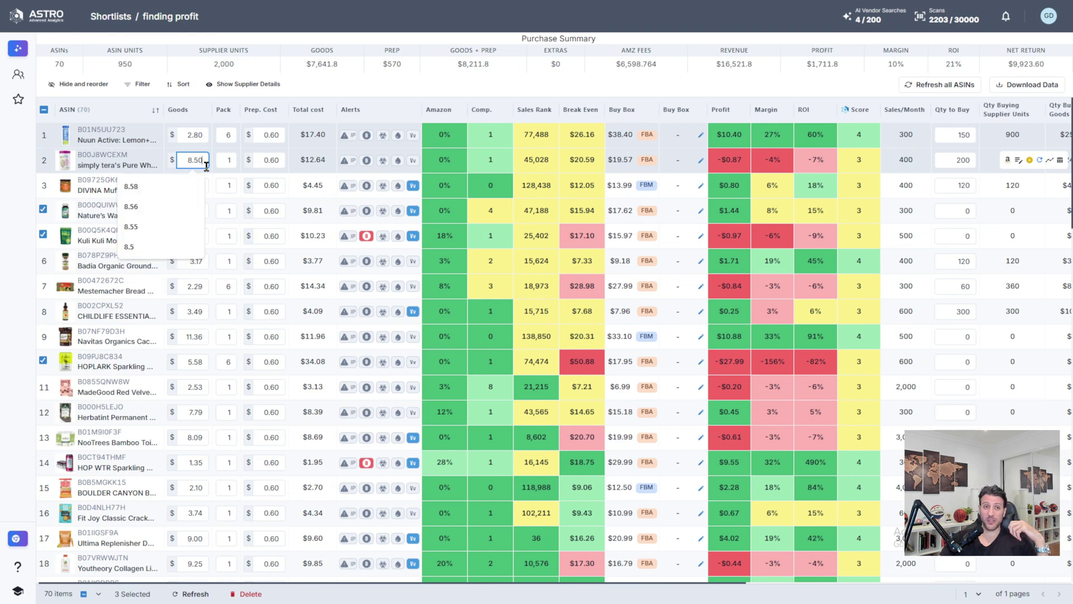
pyautogui.press('Return')
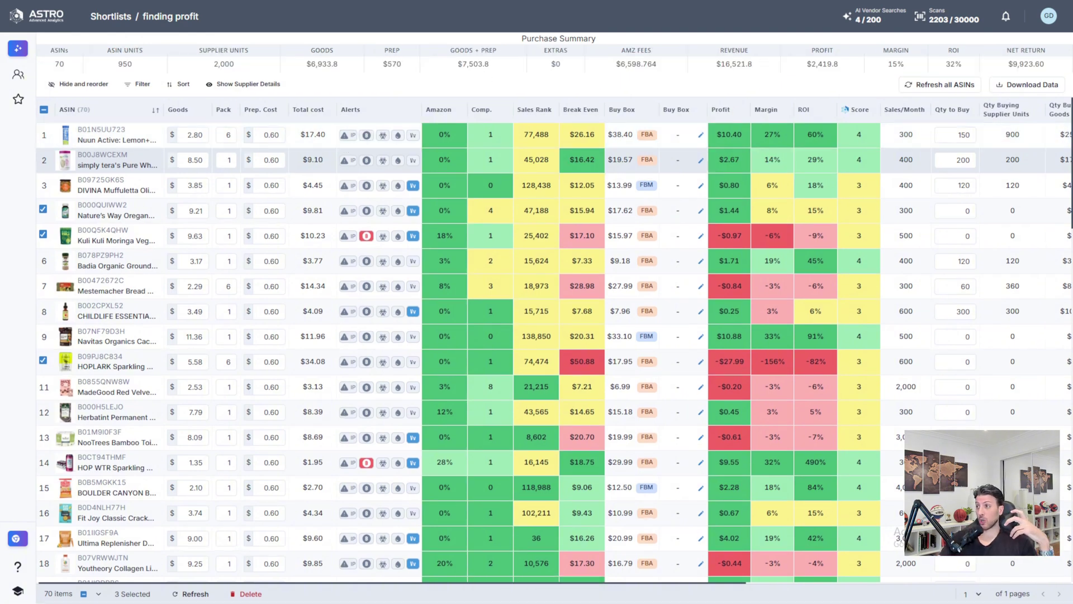
# Bring the purchase order workbook back and enter 8.5 as the Requested Price for PROTEIN WHEY RBGH FREE PLAIN.
pyautogui.moveTo(1072, 132); pyautogui.dragTo(604, 132)
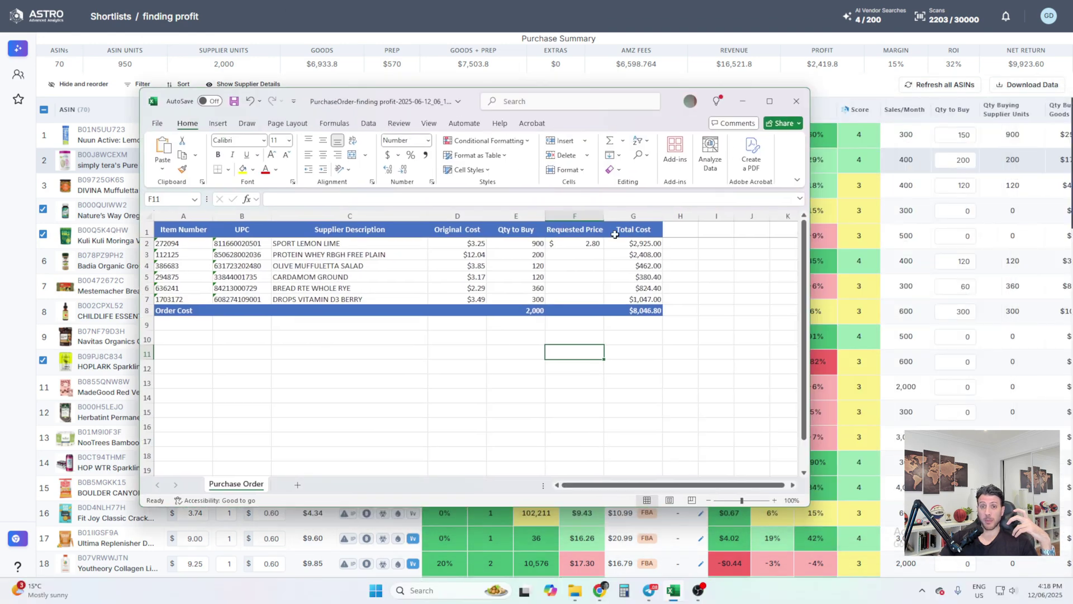
pyautogui.click(590, 257)
pyautogui.write('9')
pyautogui.press('Return')
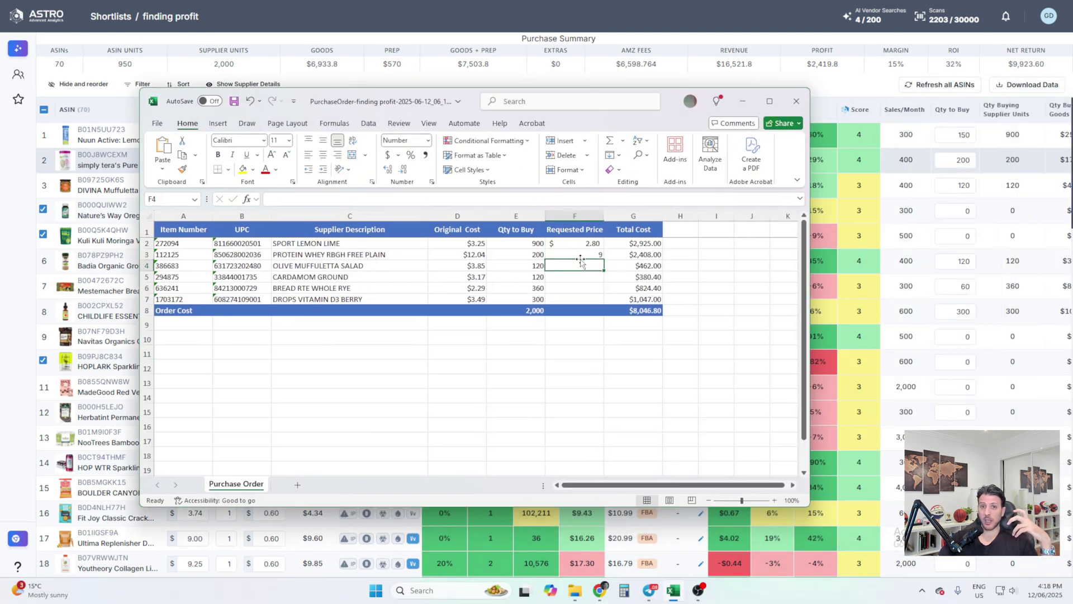
# Copy the accounting format of the SPORT LEMON LIME requested price to the Requested Price cells of the remaining items.
pyautogui.click(574, 244)
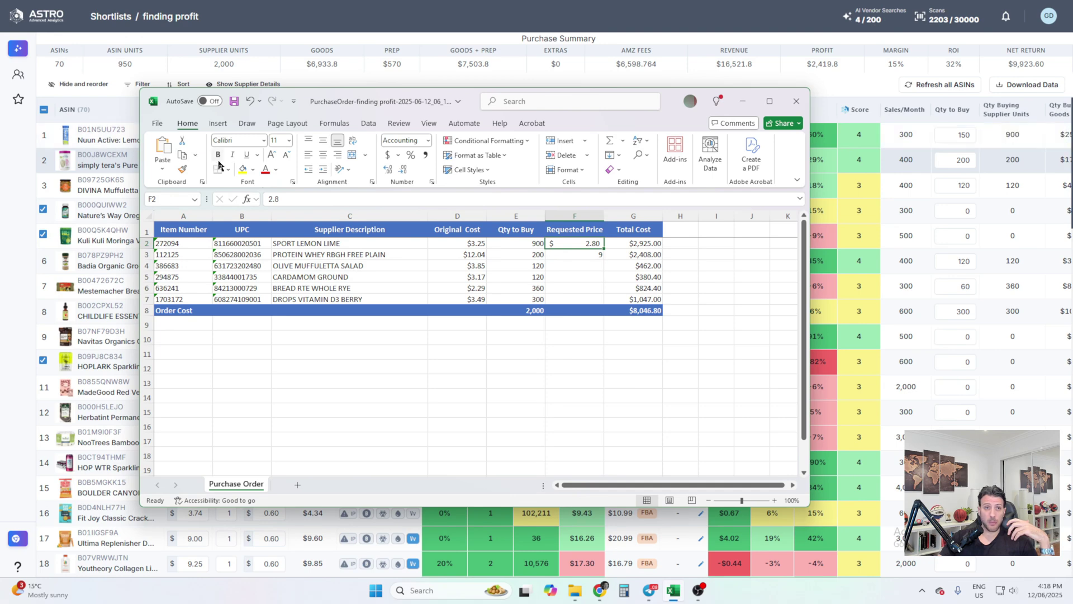
pyautogui.click(182, 170)
pyautogui.moveTo(576, 254); pyautogui.dragTo(566, 295)
pyautogui.moveTo(591, 126); pyautogui.dragTo(746, 110)
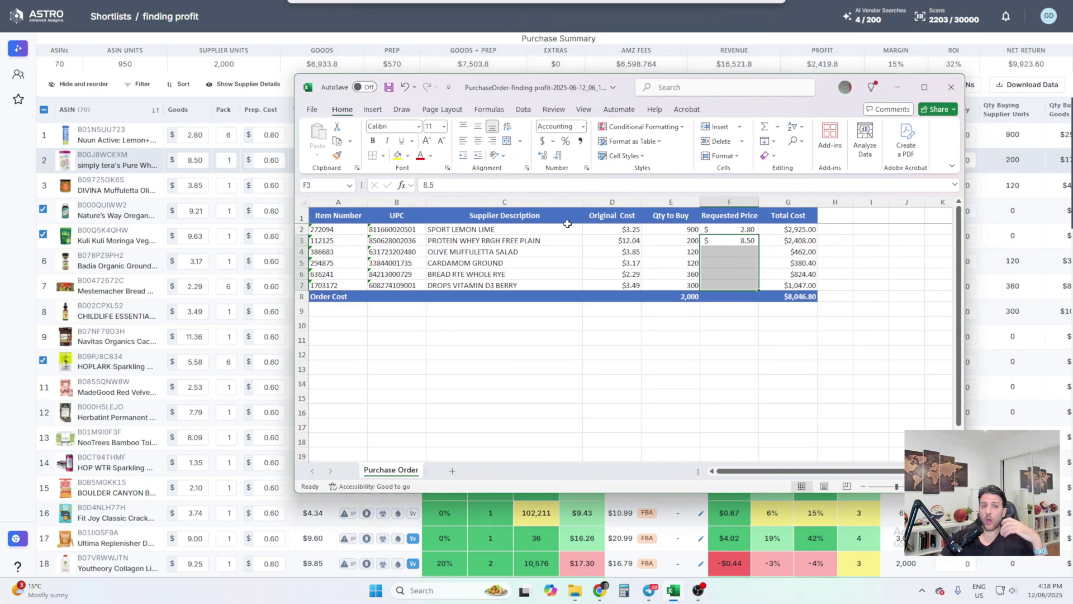
pyautogui.moveTo(340, 228); pyautogui.dragTo(402, 297)
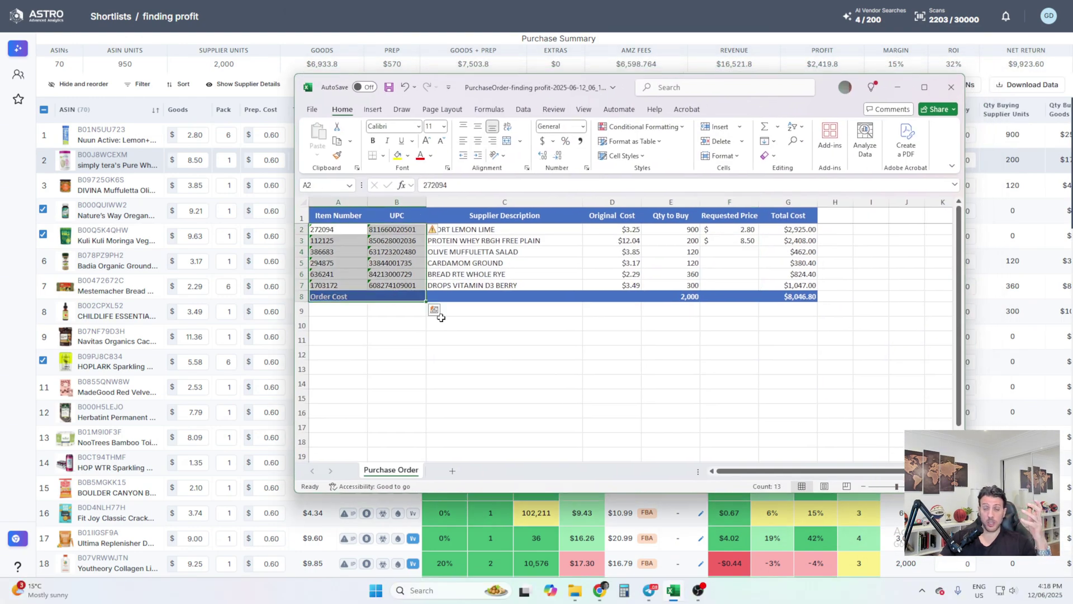
pyautogui.click(612, 411)
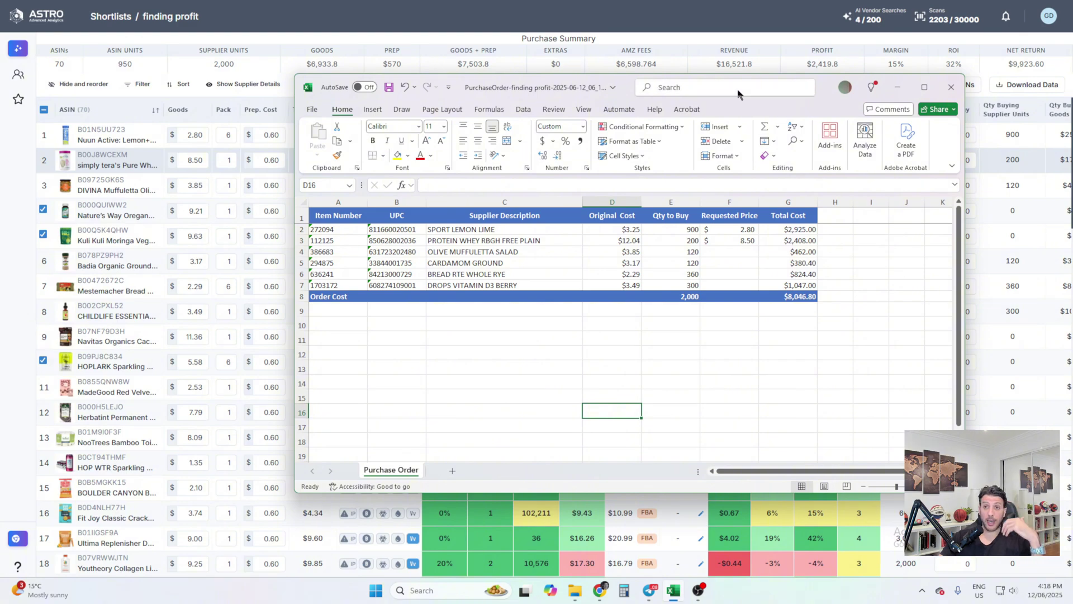
# Move the workbook aside and override the DIVINA Muffuletta product's sale price in the shortlist with a custom price of $14.99.
pyautogui.moveTo(737, 102); pyautogui.dragTo(1072, 84)
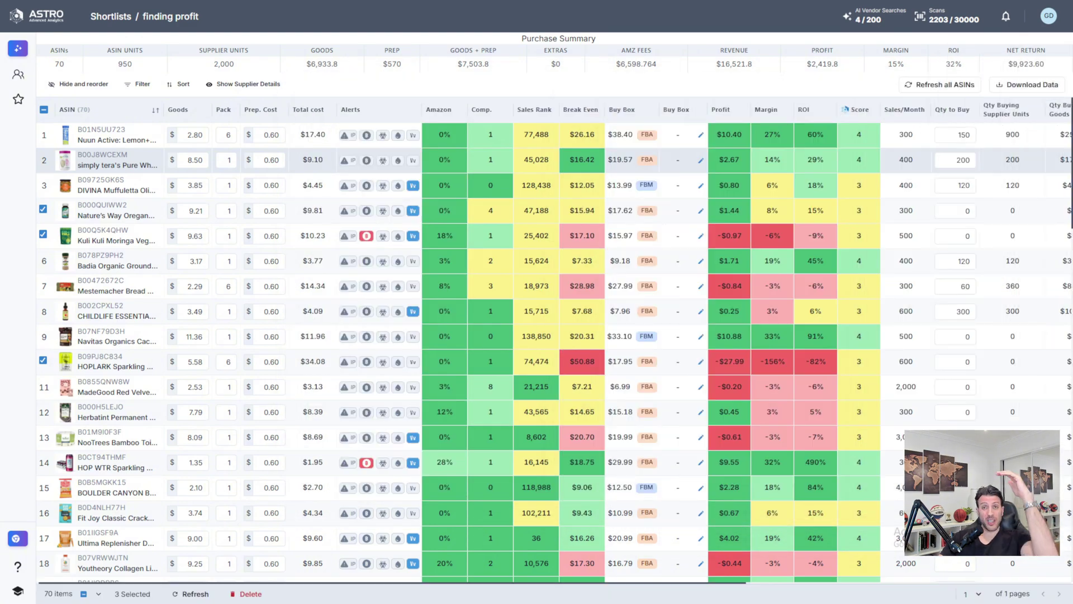
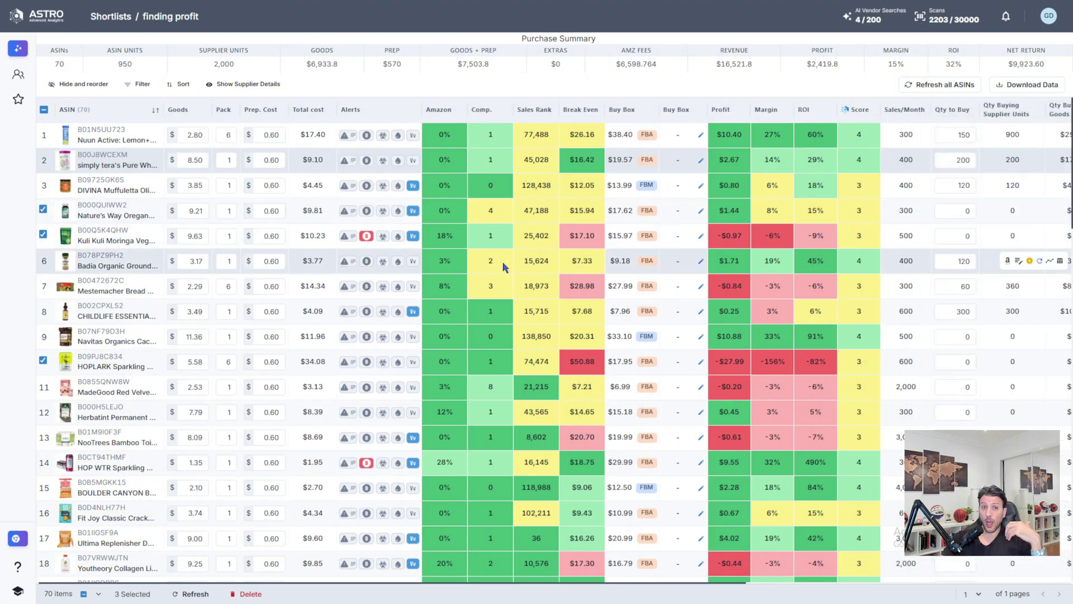
pyautogui.moveTo(486, 279)
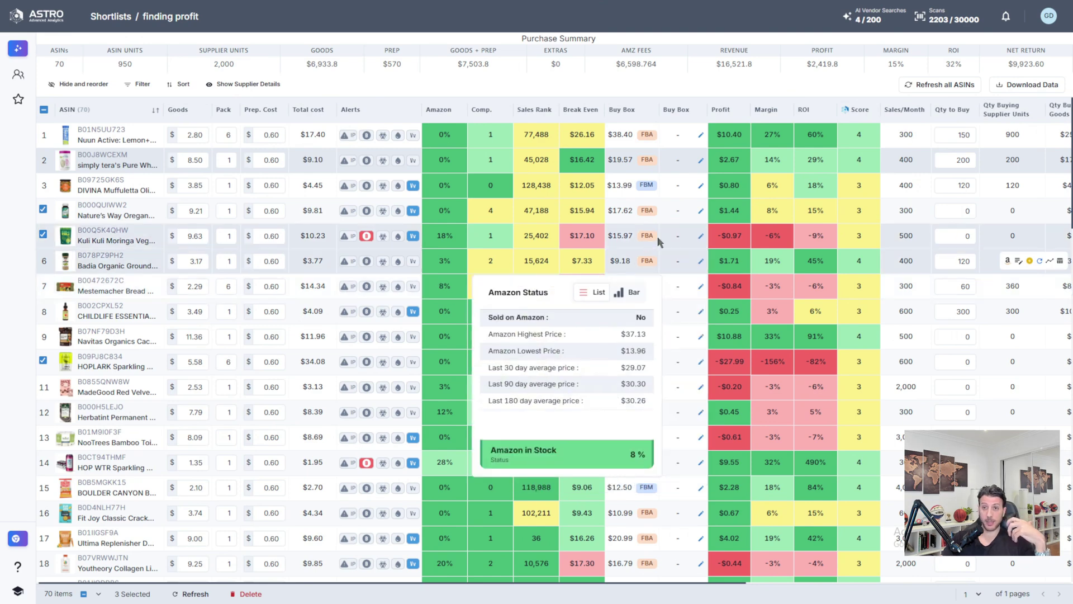
pyautogui.moveTo(735, 180)
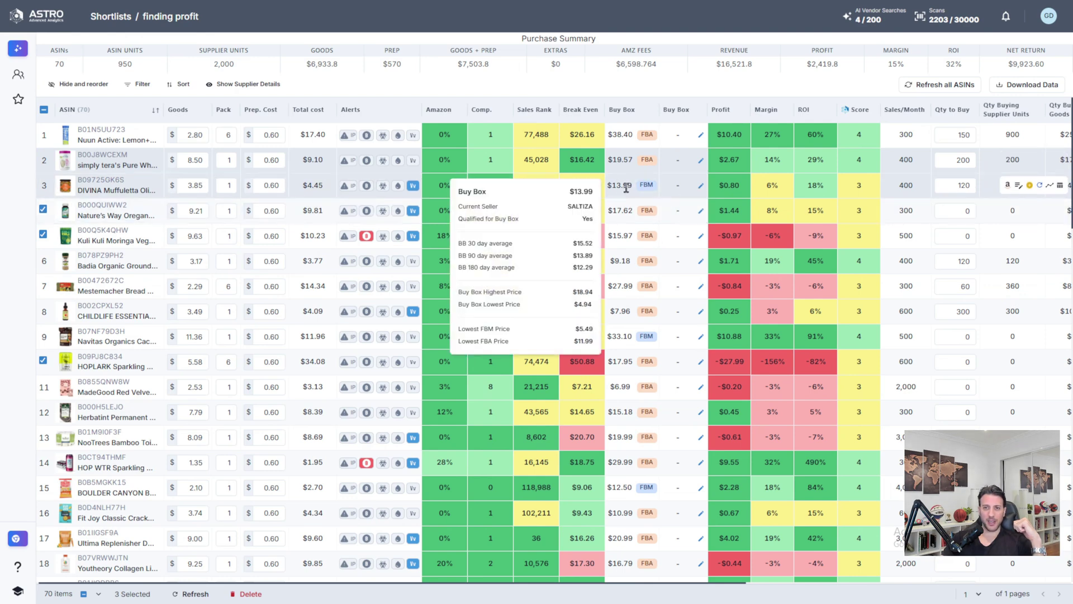
pyautogui.click(677, 190)
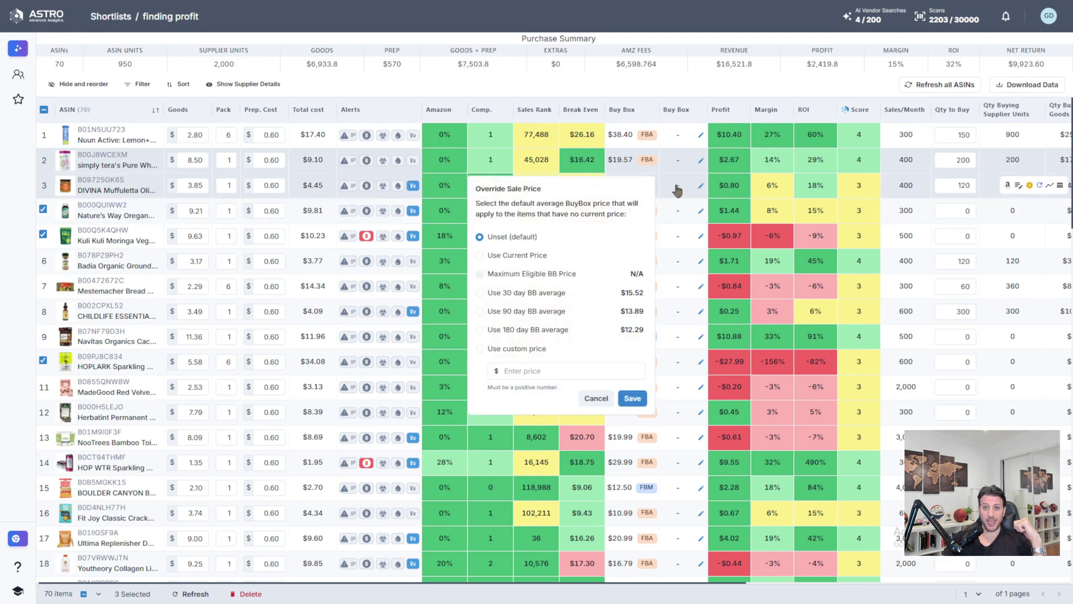
pyautogui.click(574, 364)
pyautogui.write('14.99')
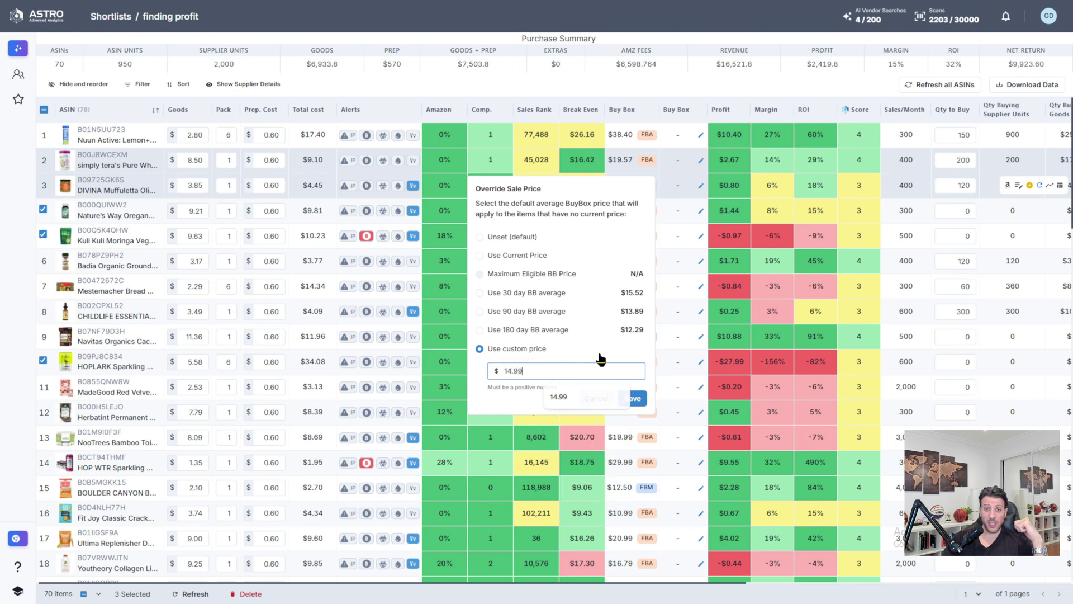
pyautogui.press('Return')
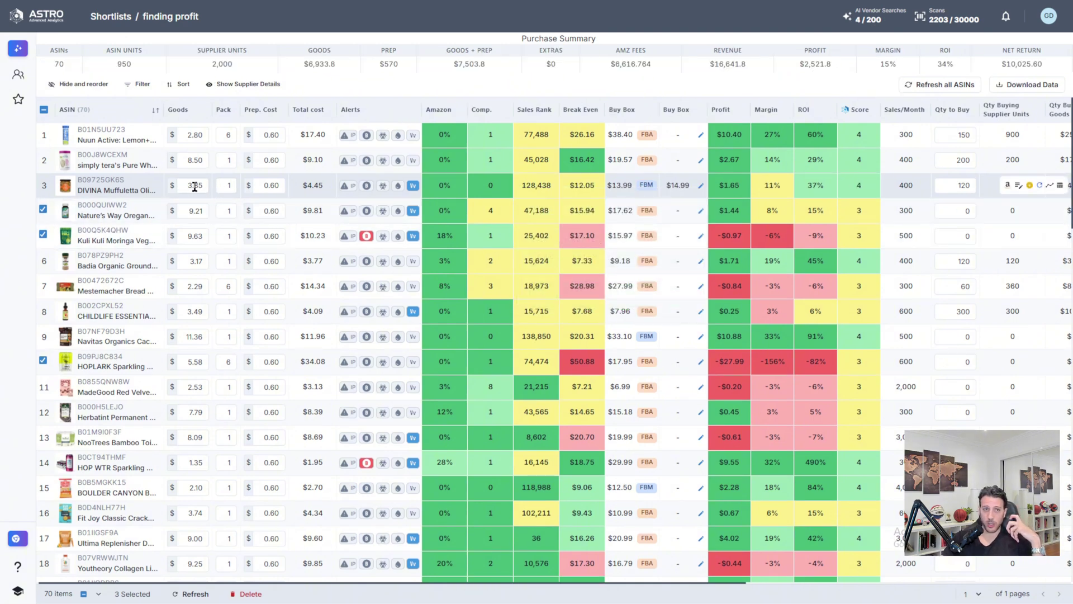
# Set the DIVINA Muffuletta product's goods cost to $3.25.
pyautogui.moveTo(195, 187); pyautogui.dragTo(203, 187)
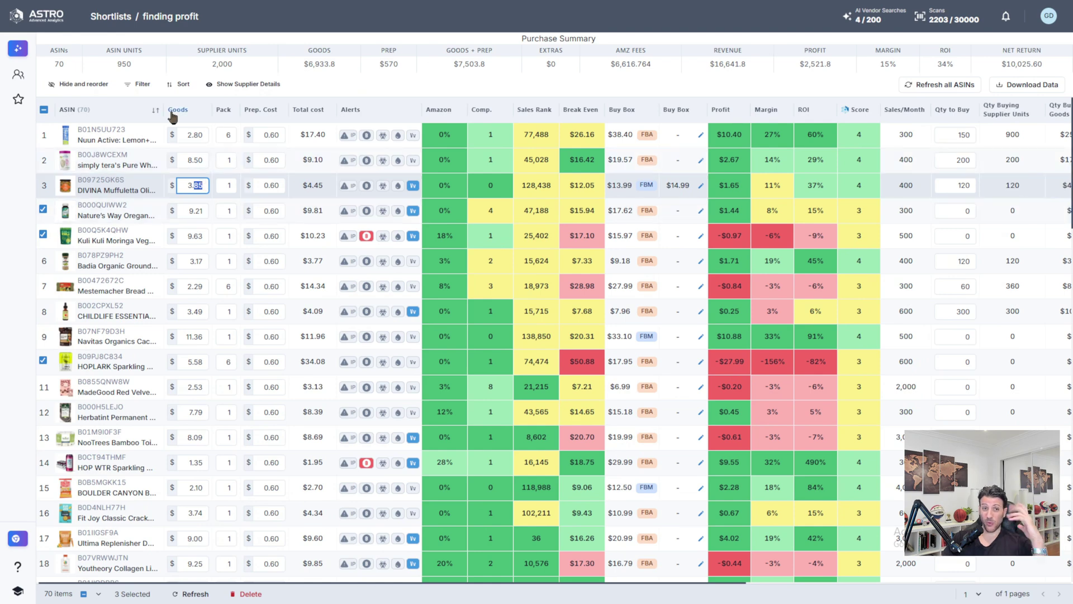
pyautogui.write('325')
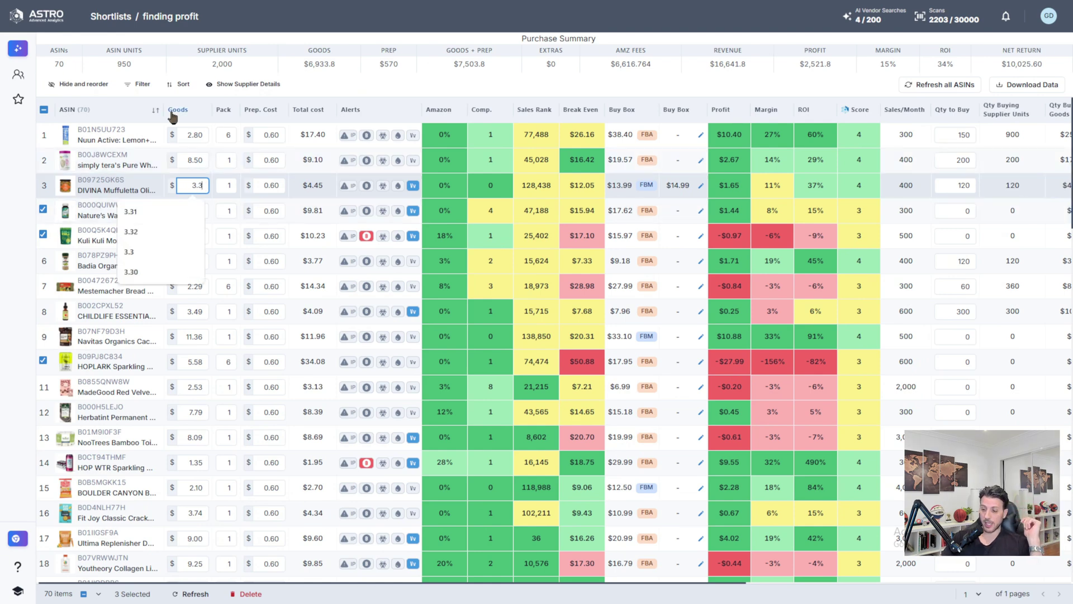
pyautogui.press('BackSpace')
pyautogui.press('BackSpace')
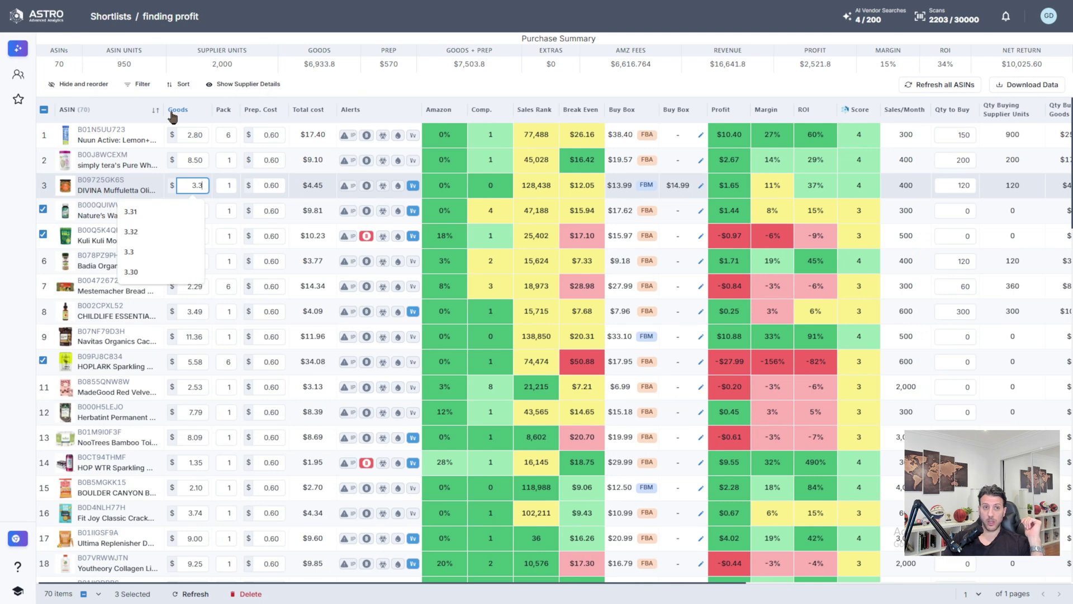
pyautogui.write('25')
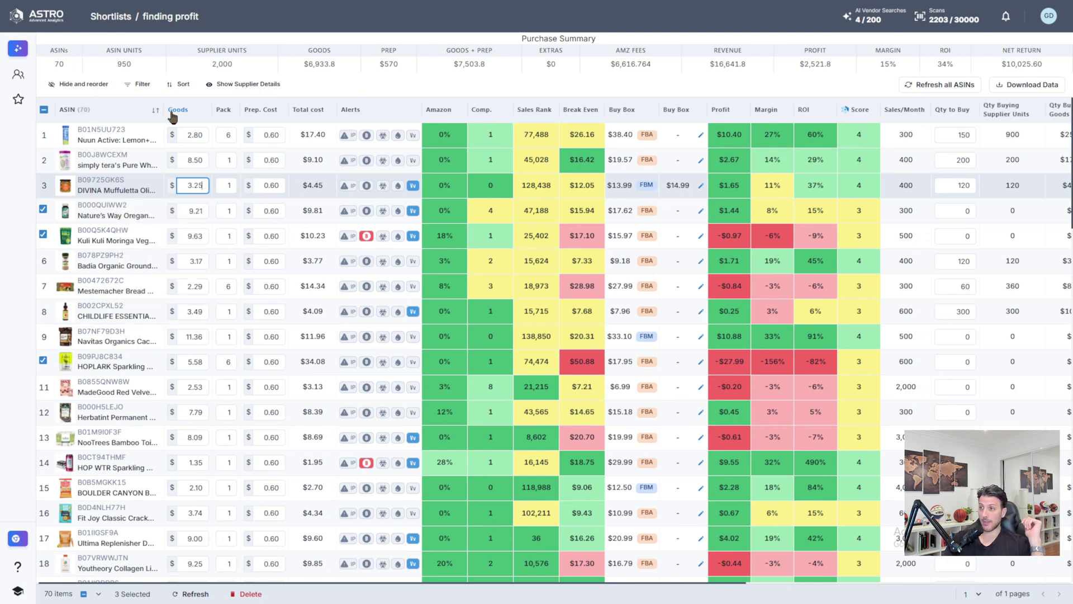
pyautogui.press('Return')
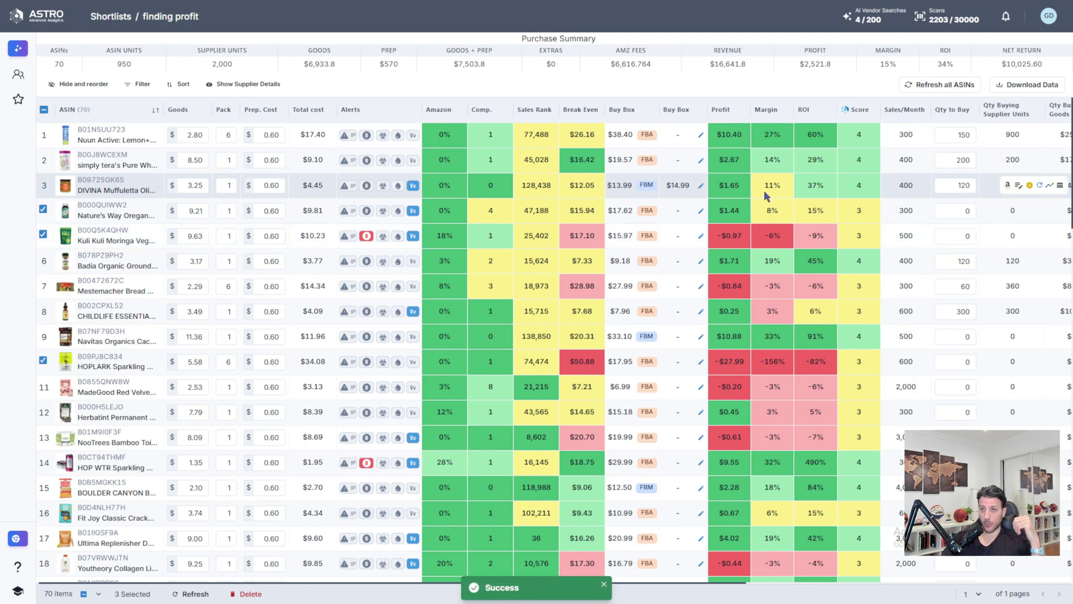
# In the purchase order workbook, enter 3.25 as the Requested Price for OLIVE MUFFULETTA SALAD, then move the workbook aside.
pyautogui.moveTo(815, 195)
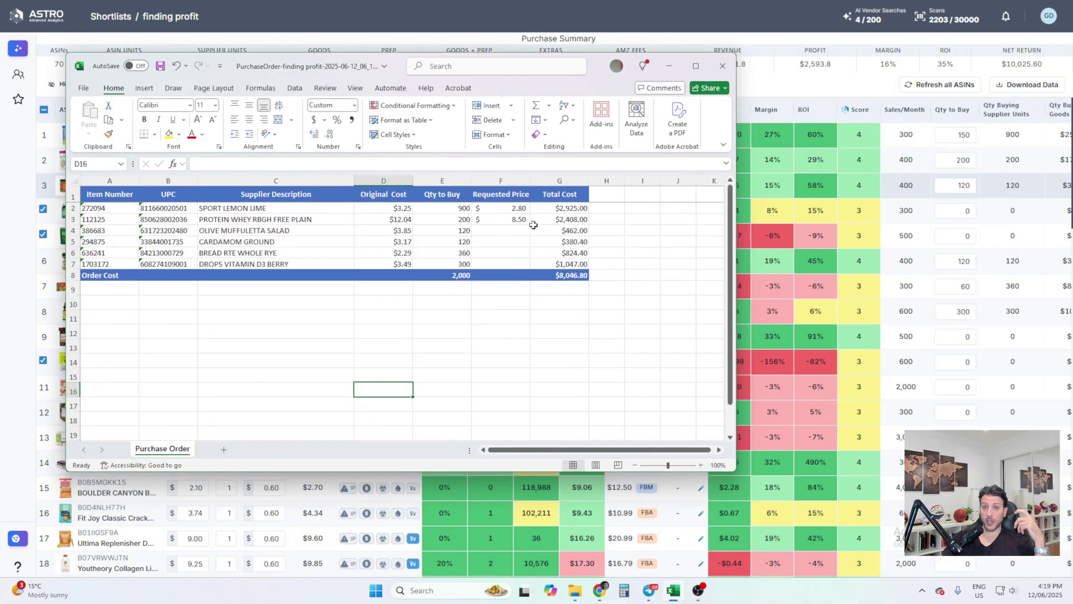
pyautogui.click(506, 231)
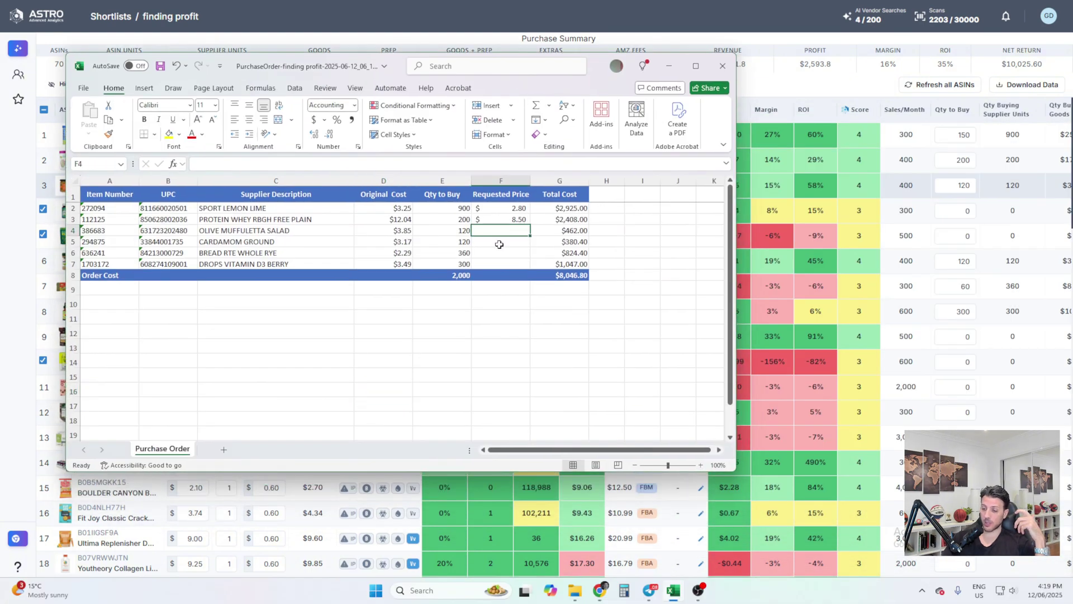
pyautogui.write('3.25')
pyautogui.press('Return')
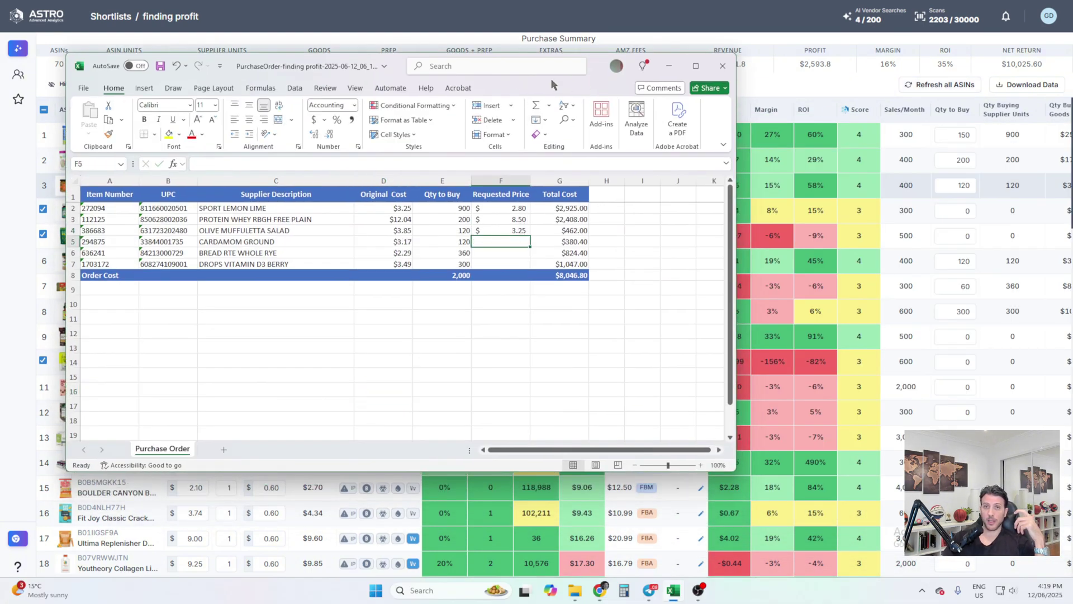
pyautogui.moveTo(552, 85); pyautogui.dragTo(1072, 104)
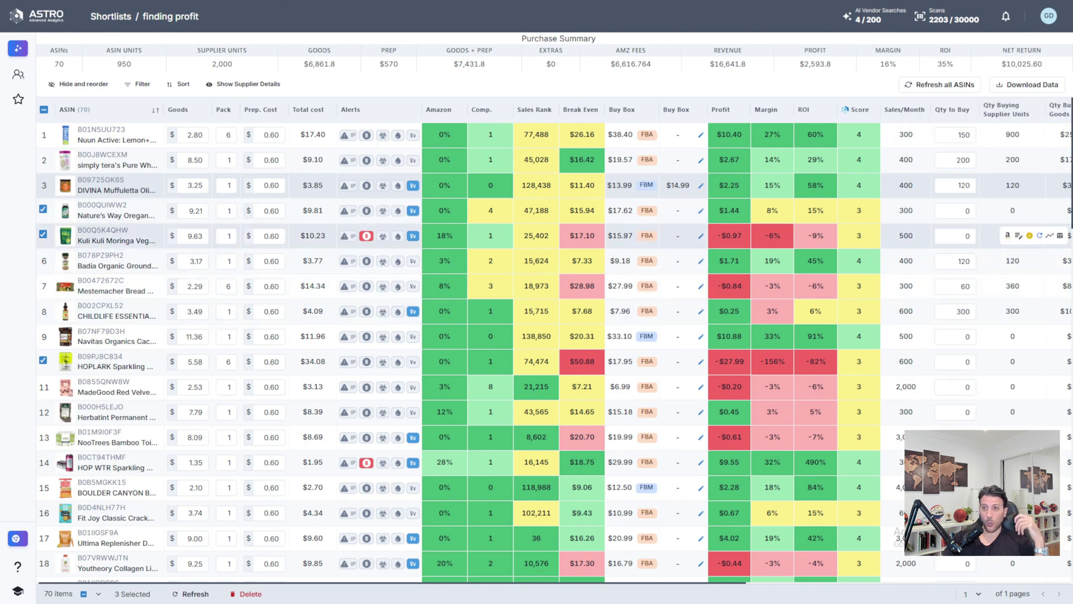
# Set the Badia Organic Ground product's goods cost to $2.80 in the shortlist.
pyautogui.moveTo(144, 283)
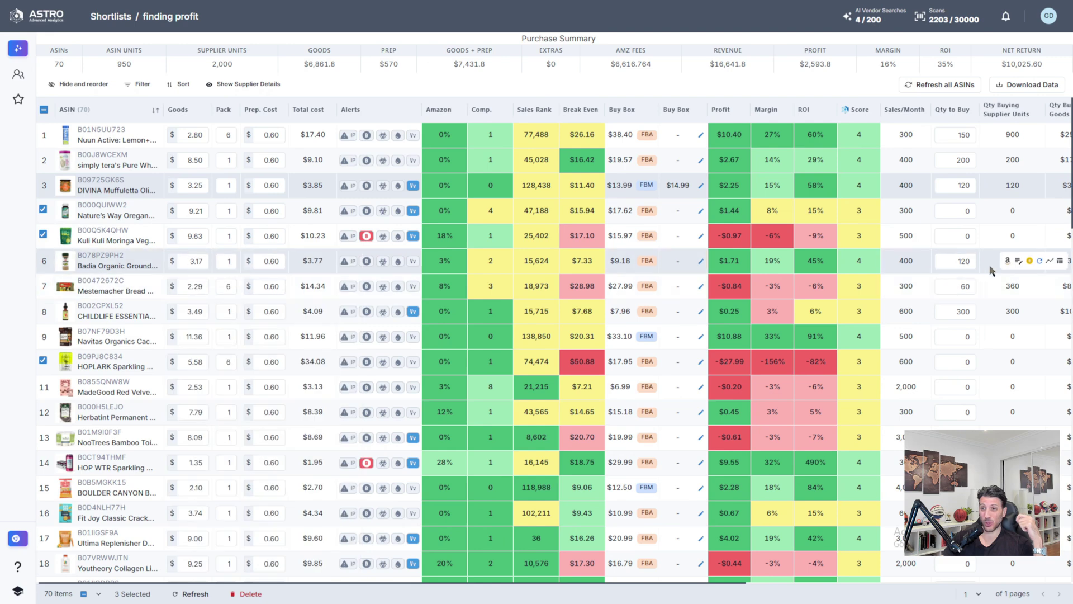
pyautogui.moveTo(732, 273)
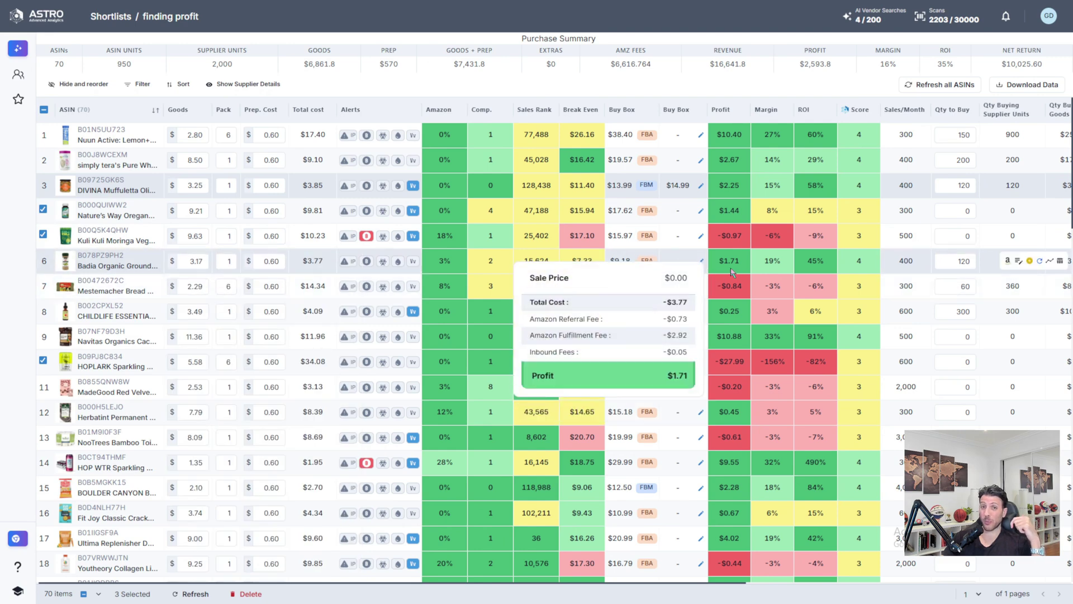
pyautogui.doubleClick(191, 263)
pyautogui.write('2.80')
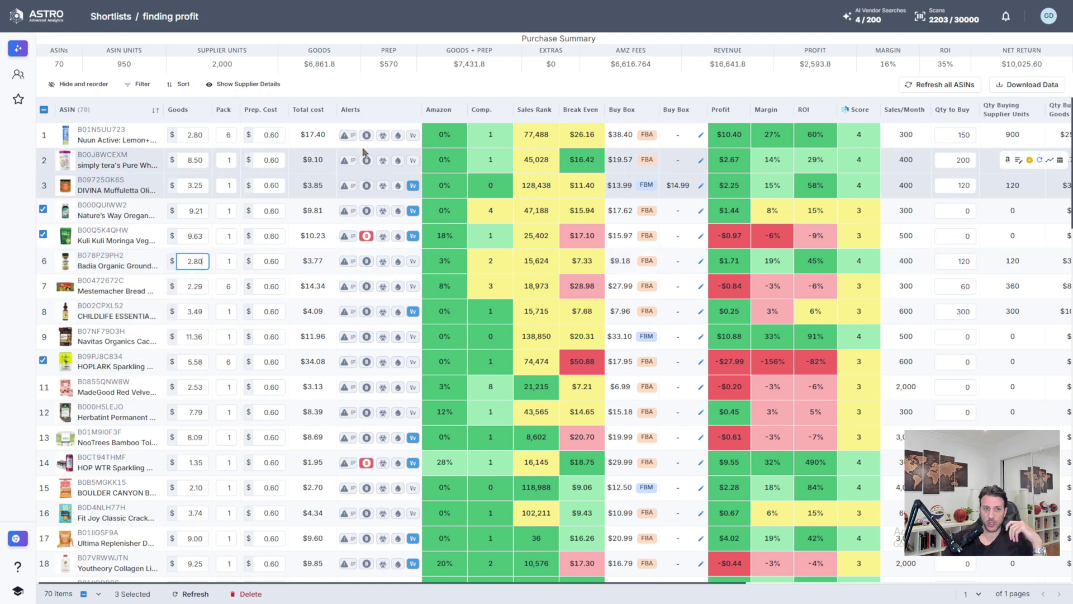
pyautogui.click(365, 152)
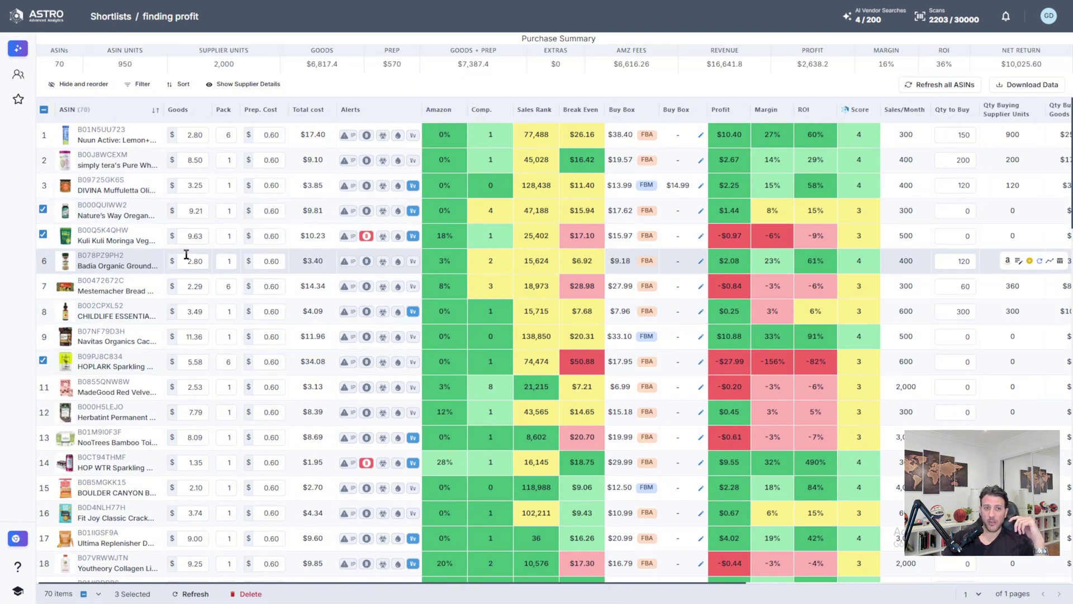
# Set the Badia Organic Ground product's goods cost to $2.60 in the shortlist.
pyautogui.click(190, 261)
pyautogui.write('2.6')
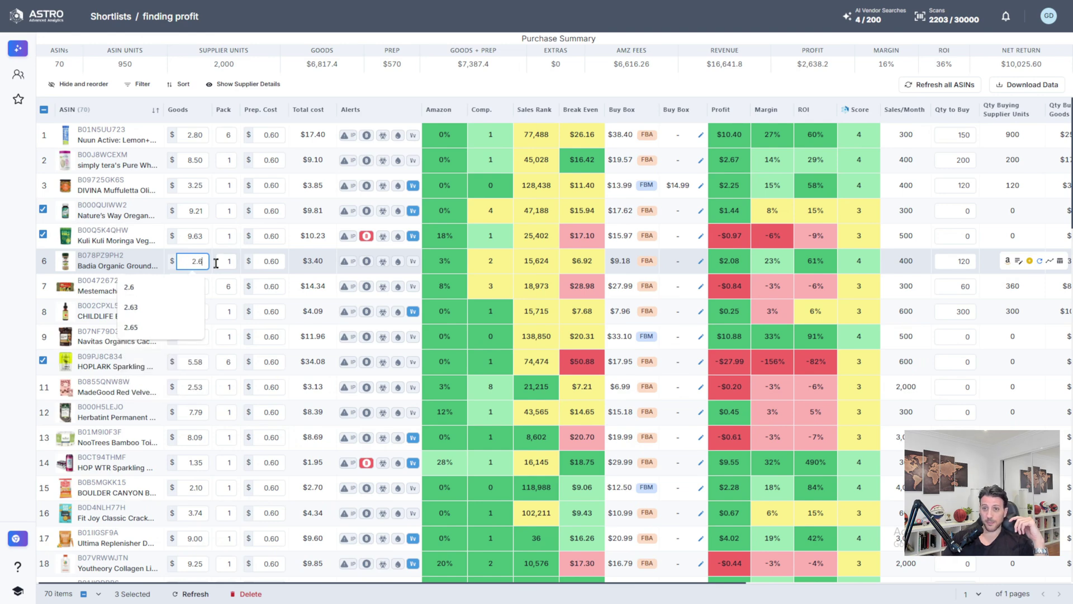
pyautogui.press('Return')
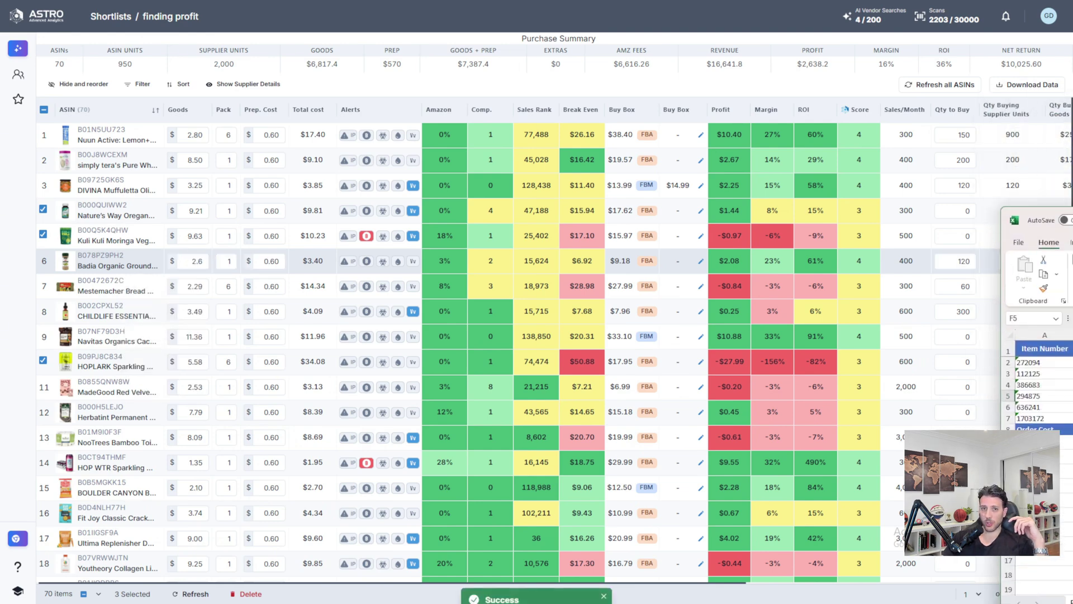
# In the purchase order workbook, enter 2.60 as the Requested Price for CARDAMOM GROUND, then move the workbook aside.
pyautogui.write('2.')
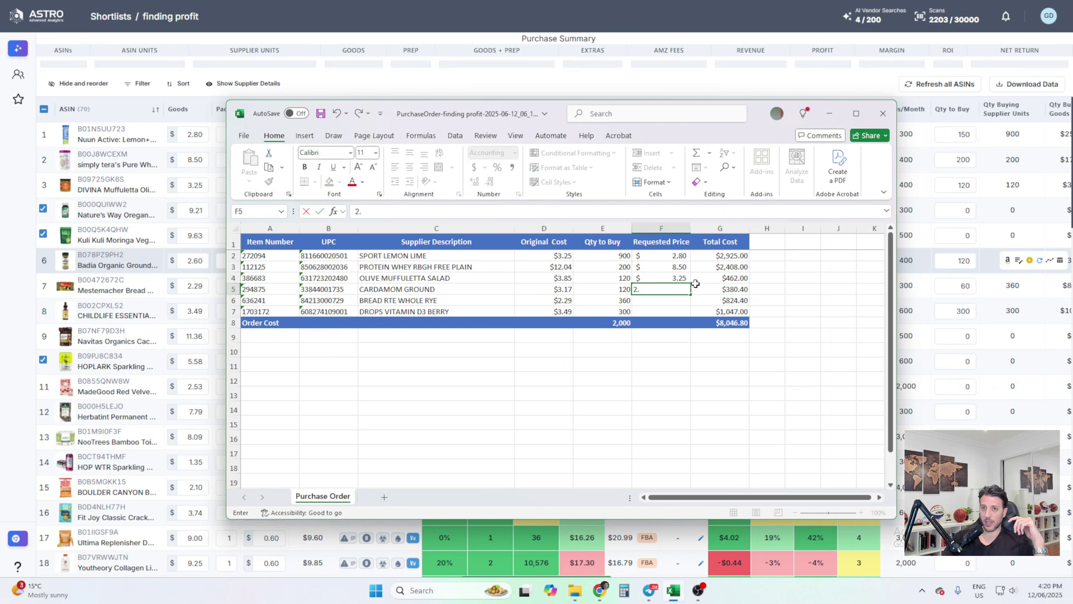
pyautogui.write('60')
pyautogui.press('Return')
pyautogui.moveTo(722, 109); pyautogui.dragTo(1072, 154)
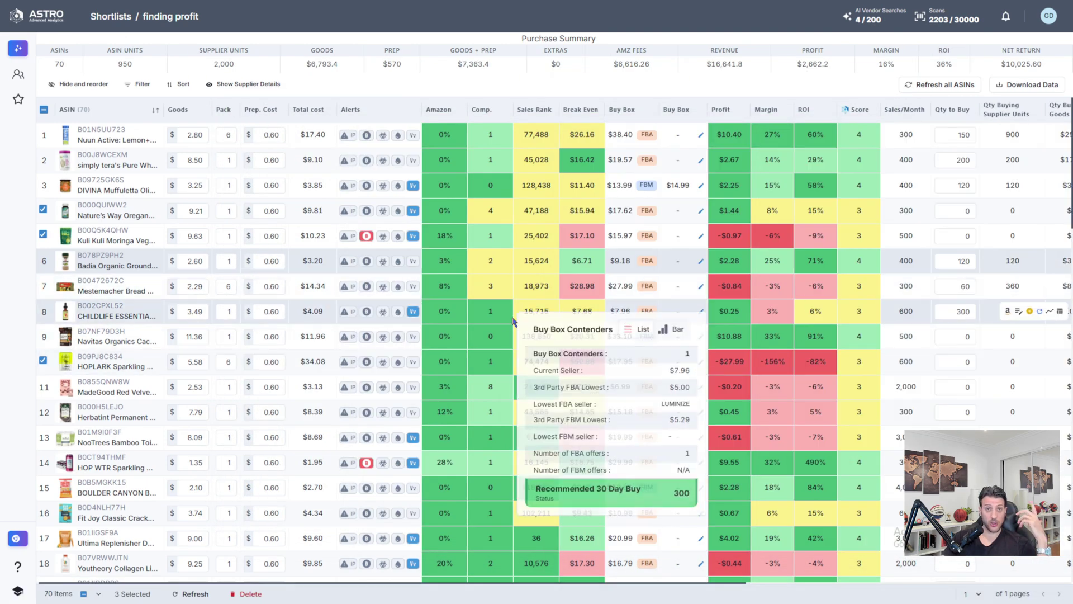
# Try a goods cost of $1.80 for the Mestemacher Bread product in the shortlist.
pyautogui.moveTo(753, 286)
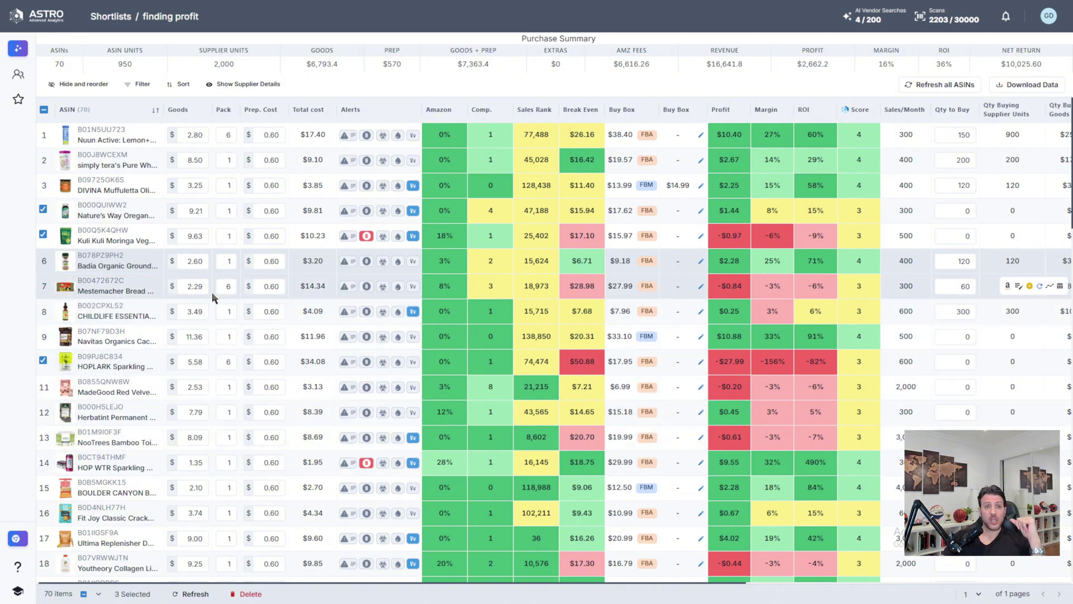
pyautogui.click(186, 289)
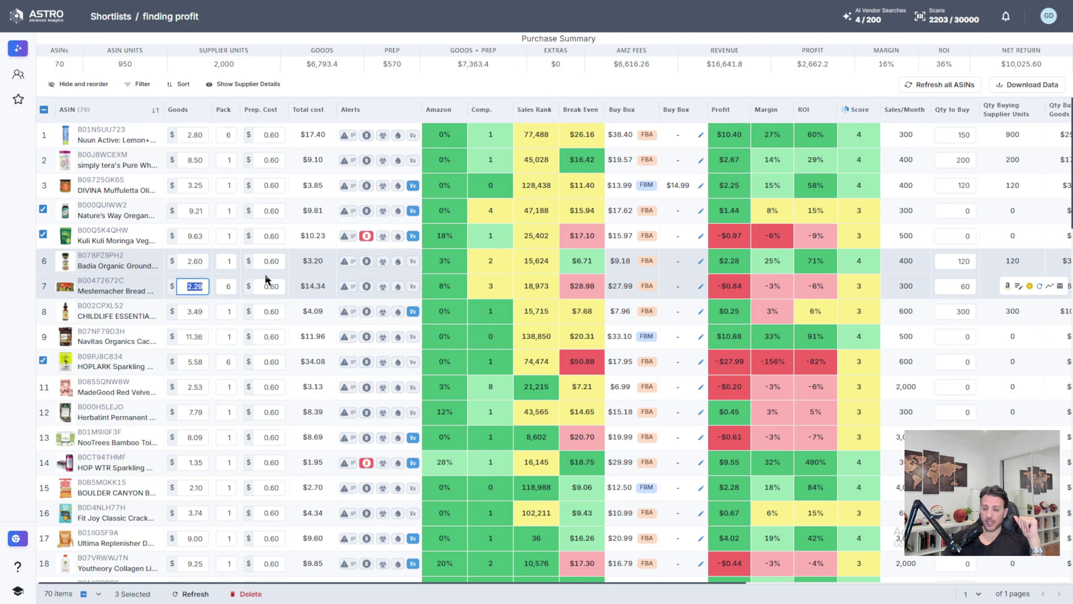
pyautogui.write('1.80')
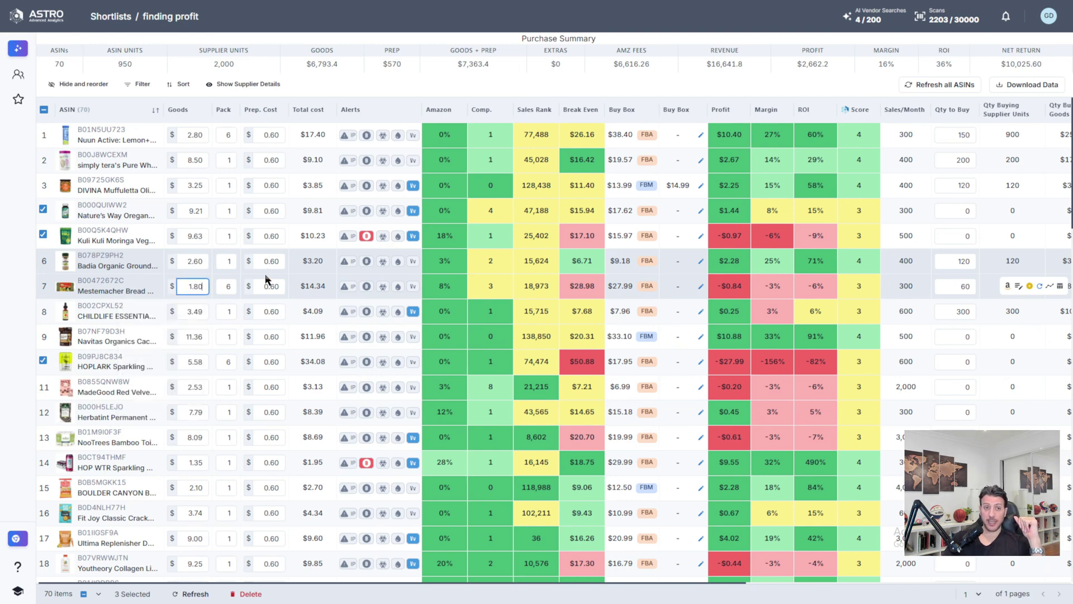
pyautogui.click(309, 270)
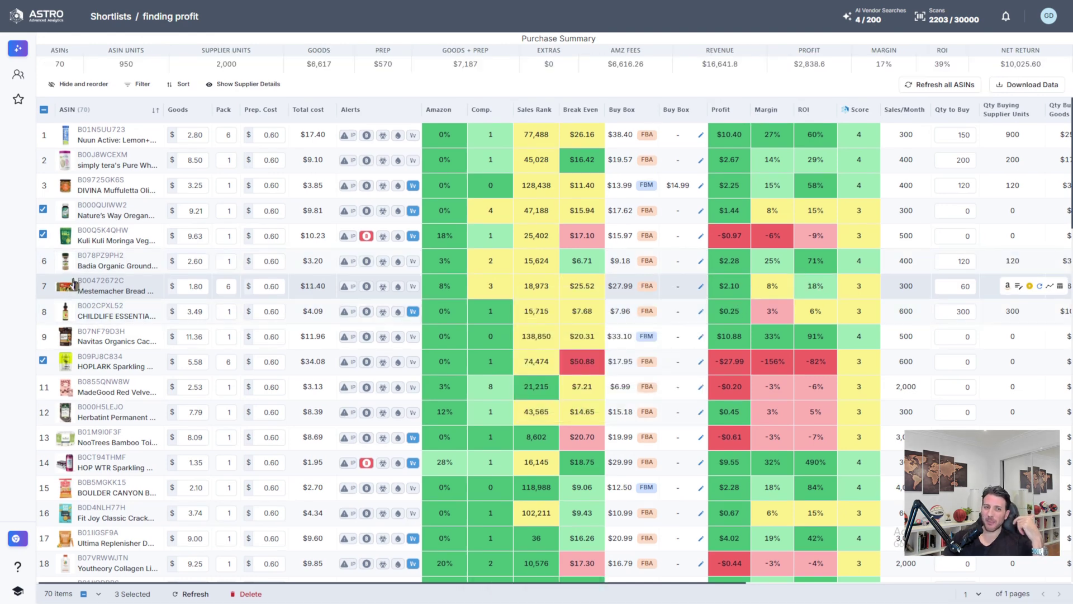
# Set the Mestemacher Bread product's goods cost to $1.60.
pyautogui.click(184, 285)
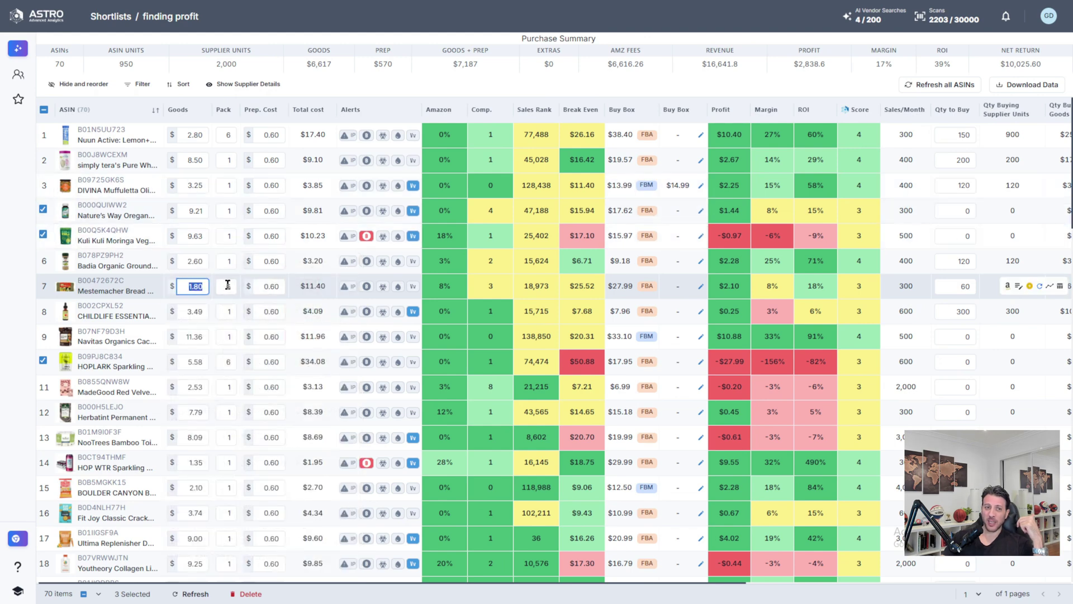
pyautogui.write('1.6')
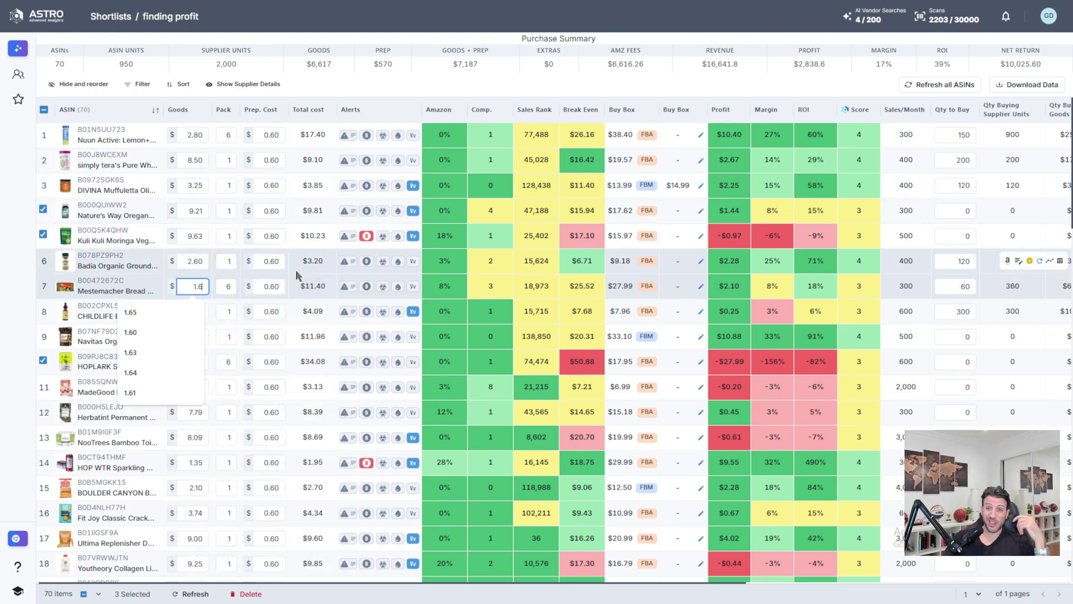
pyautogui.press('Return')
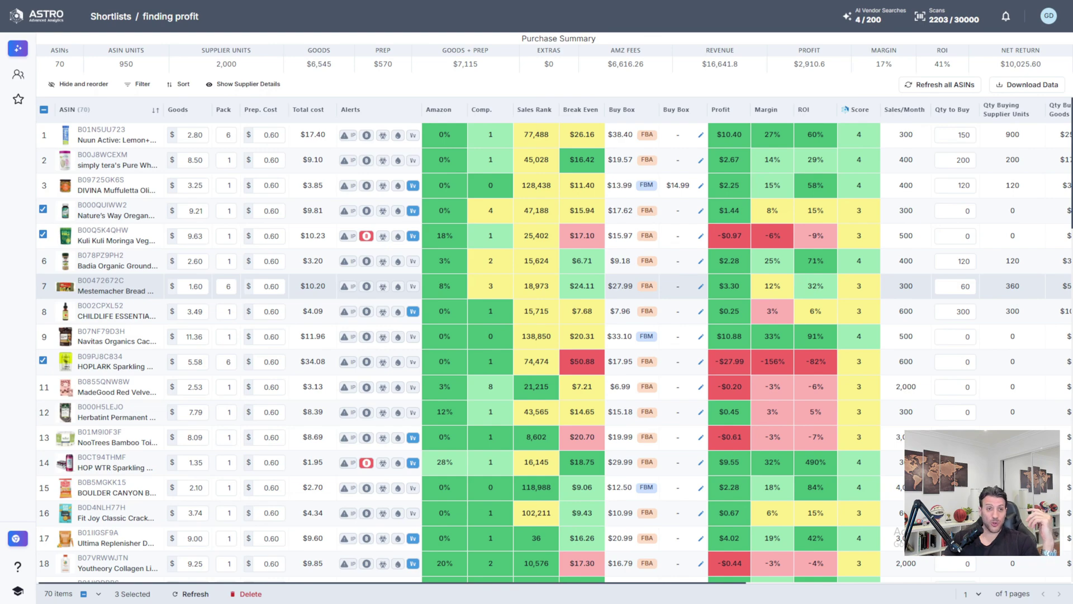
# In the purchase order workbook, enter 1.60 as the Requested Price for BREAD RTE WHOLE RYE, then move the workbook aside.
pyautogui.moveTo(1072, 177); pyautogui.dragTo(561, 130)
pyautogui.write('1.60')
pyautogui.press('Return')
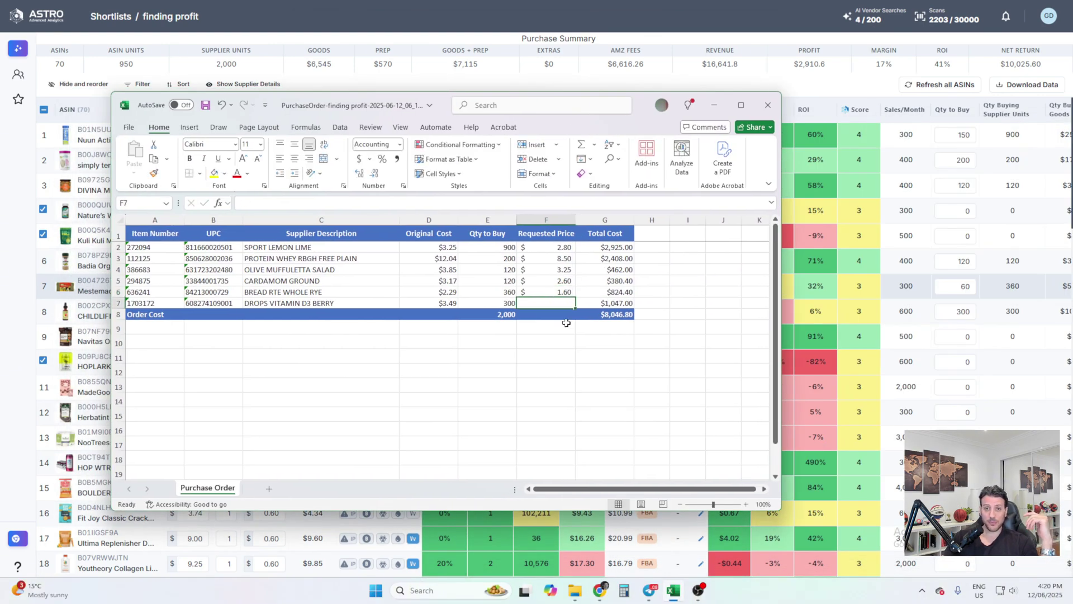
pyautogui.moveTo(585, 130); pyautogui.dragTo(1072, 162)
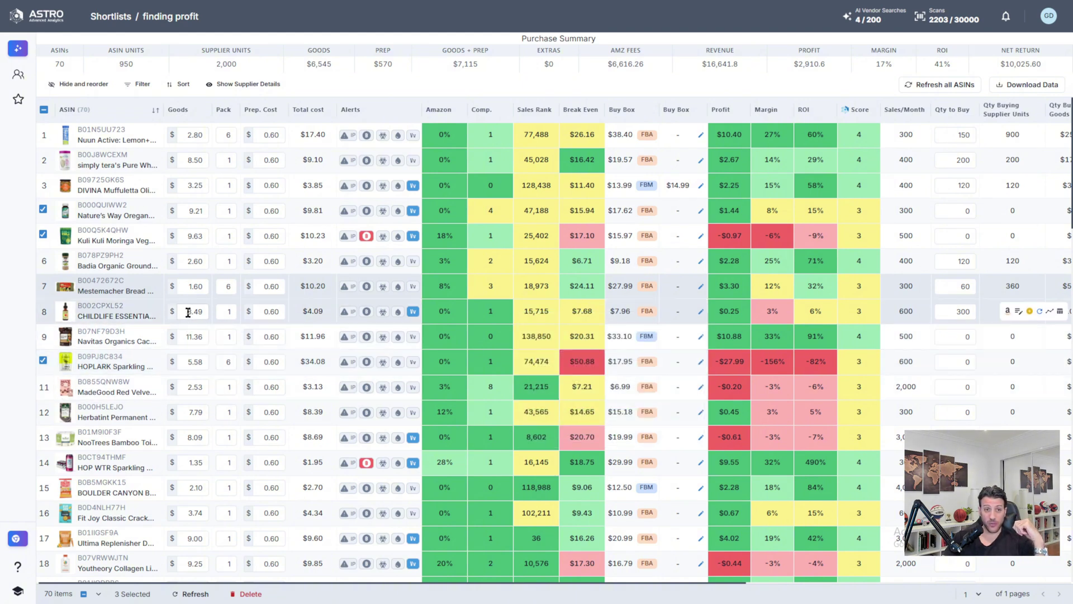
# Try a goods cost of $2.80 for the CHILDLIFE ESSENTIALS product in the shortlist.
pyautogui.click(190, 312)
pyautogui.write('2.80')
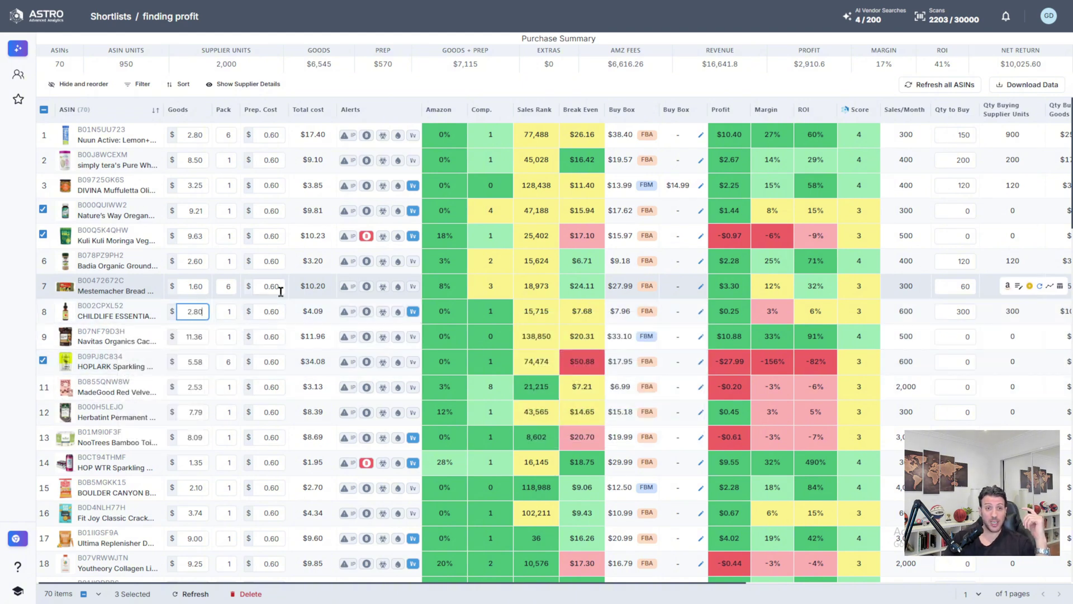
pyautogui.press('Return')
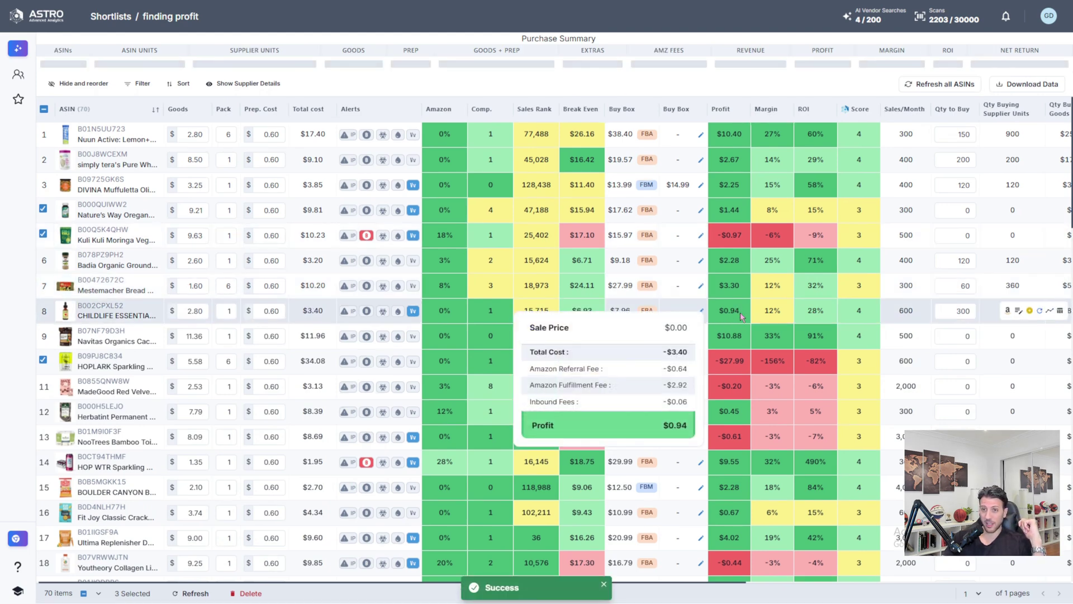
# Set the CHILDLIFE product's goods cost to $2.40 and enter 2.4 as the Requested Price for DROPS VITAMIN D3 BERRY in the purchase order workbook.
pyautogui.click(196, 310)
pyautogui.write('2.40')
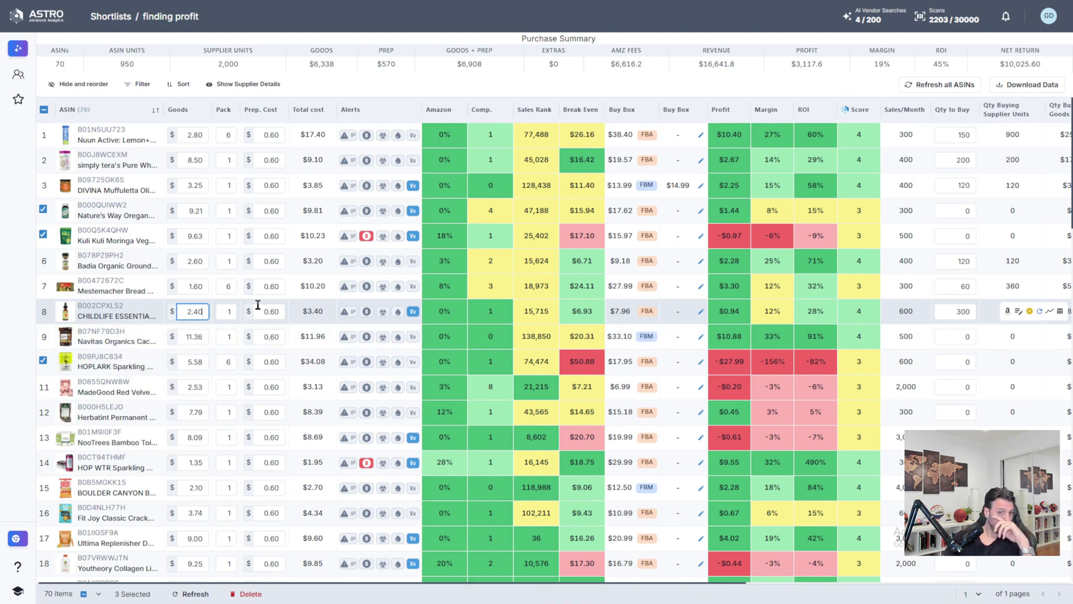
pyautogui.press('Return')
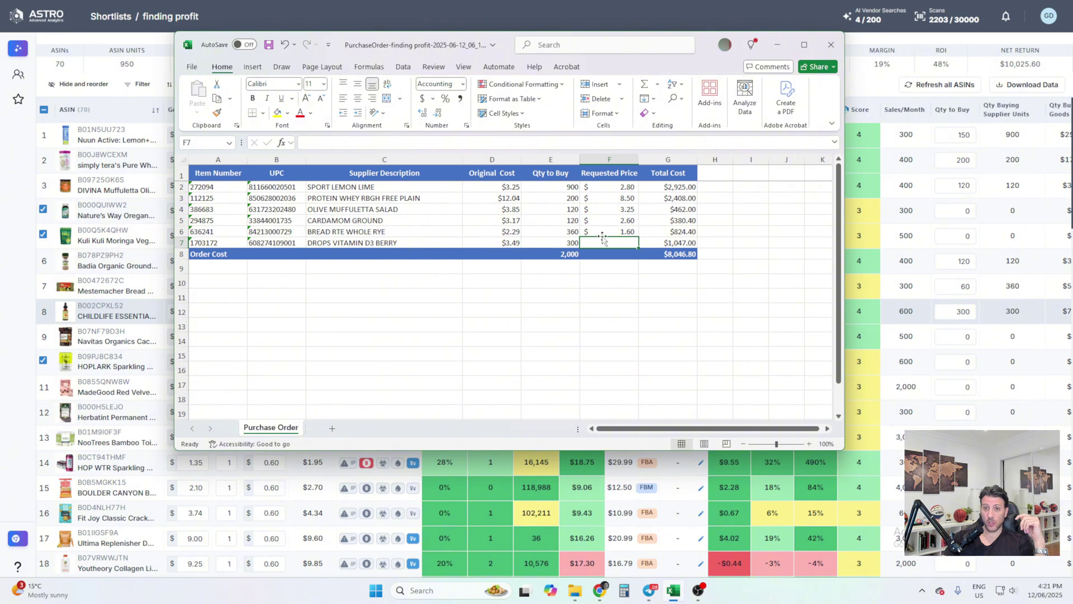
pyautogui.write('2.4')
pyautogui.press('Return')
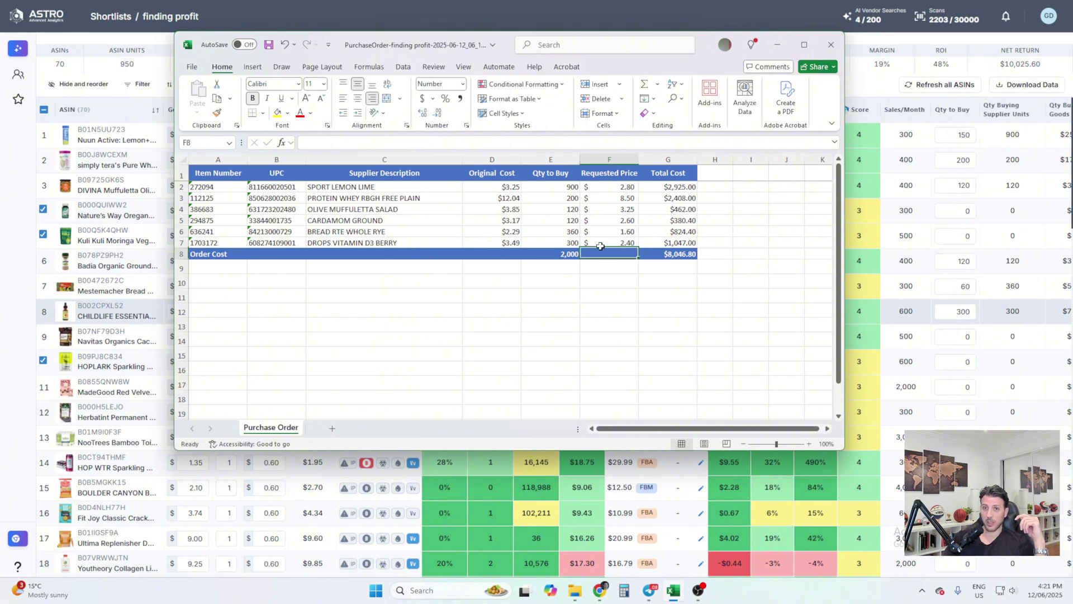
# Rename the Total Cost header in cell G1 to "Original Total Cost".
pyautogui.press('Up')
pyautogui.press('Up')
pyautogui.press('Up')
pyautogui.press('Up')
pyautogui.press('Up')
pyautogui.press('Right')
pyautogui.press('Up')
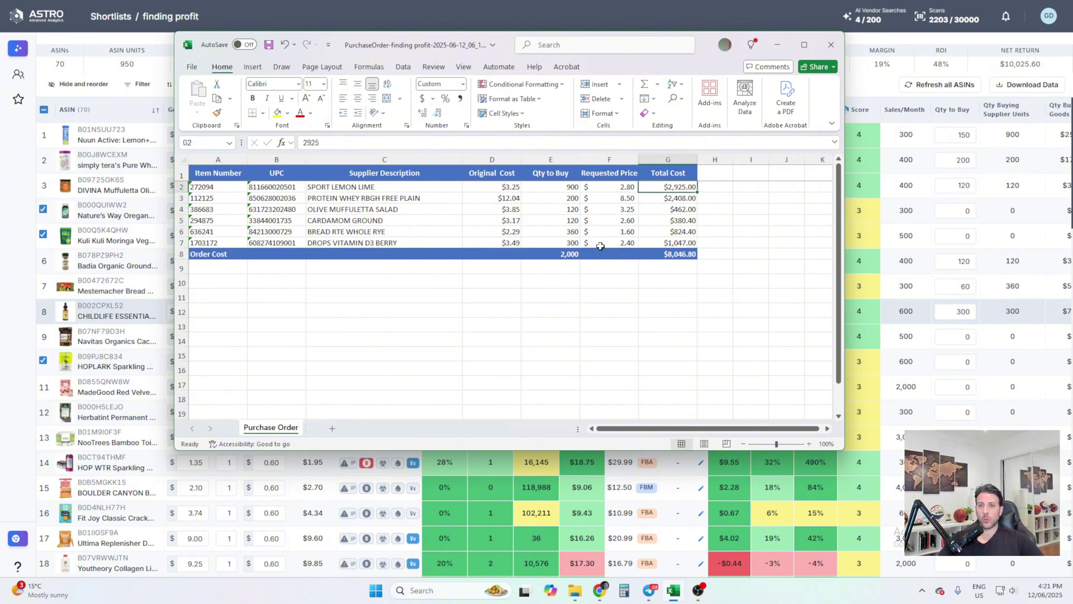
pyautogui.press('Up')
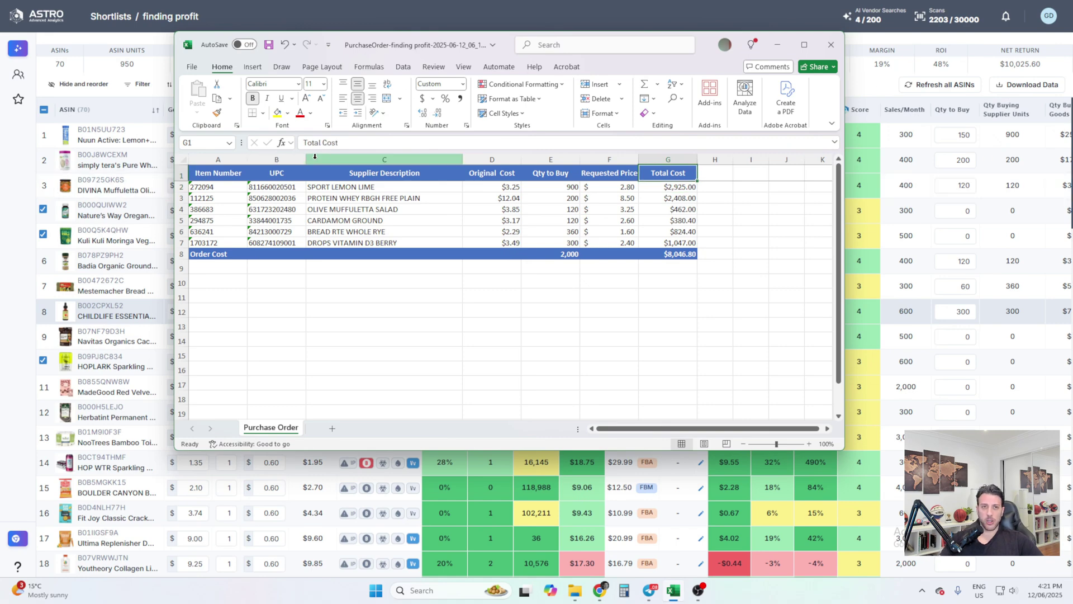
pyautogui.click(301, 144)
pyautogui.write('Ori')
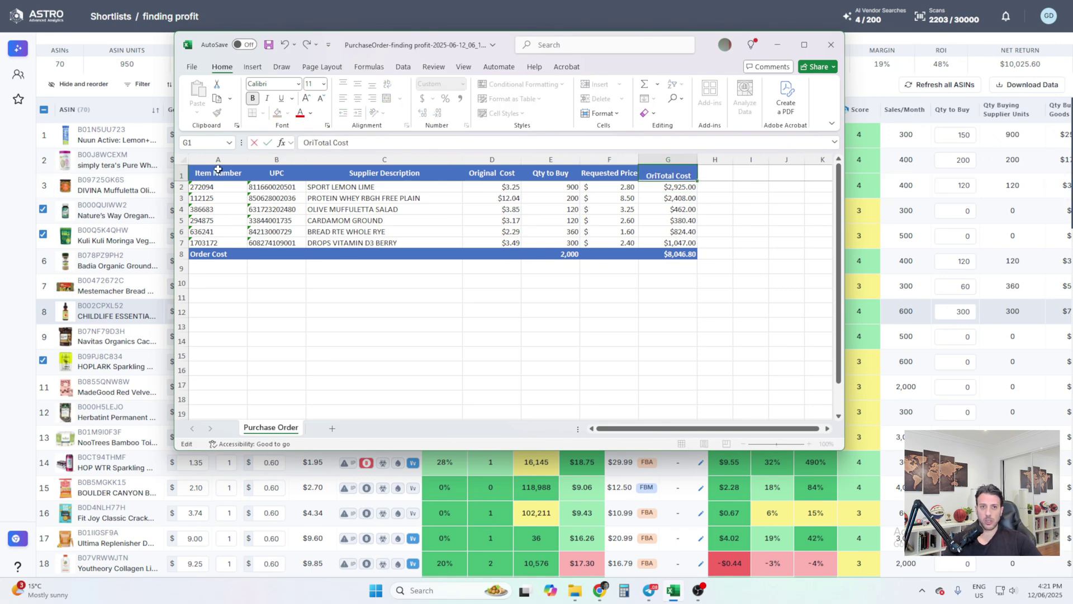
pyautogui.write('ginal')
pyautogui.press('Tab')
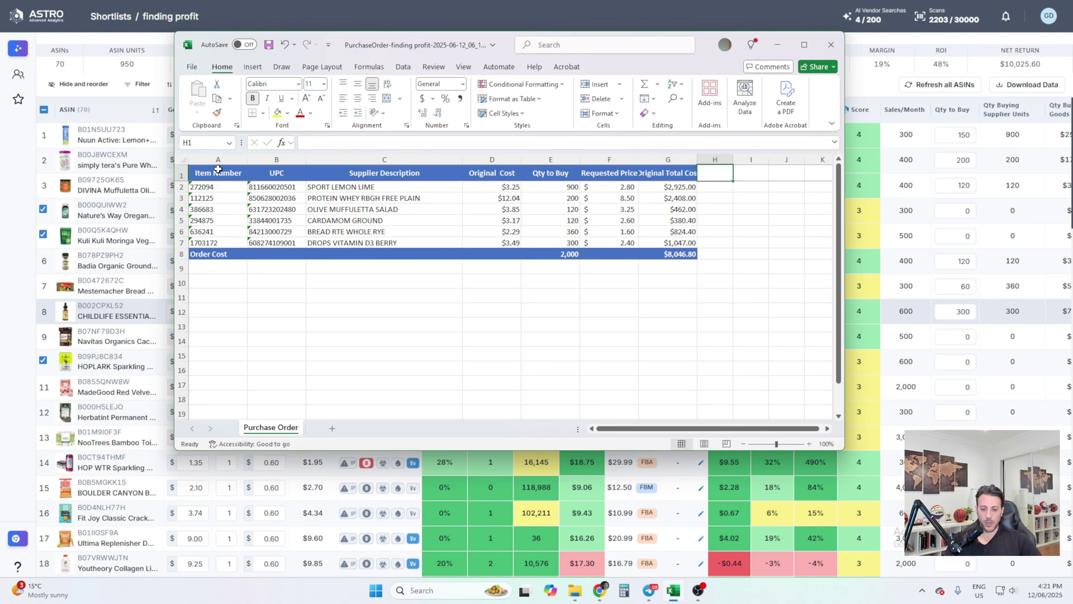
# Add the header "Requested total cost" in cell H1.
pyautogui.write('Reque')
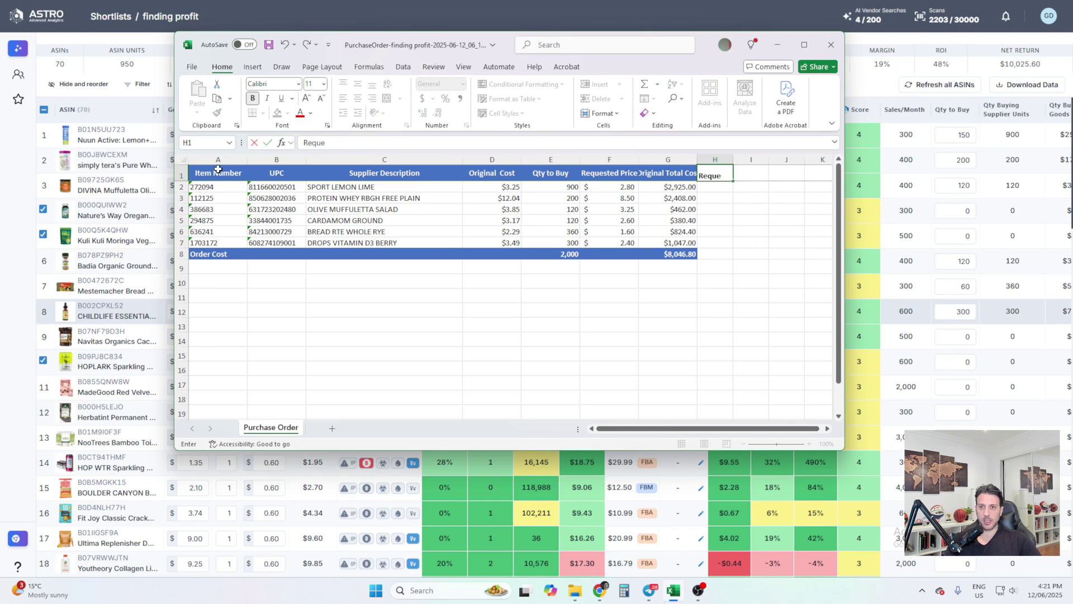
pyautogui.write('qested totla')
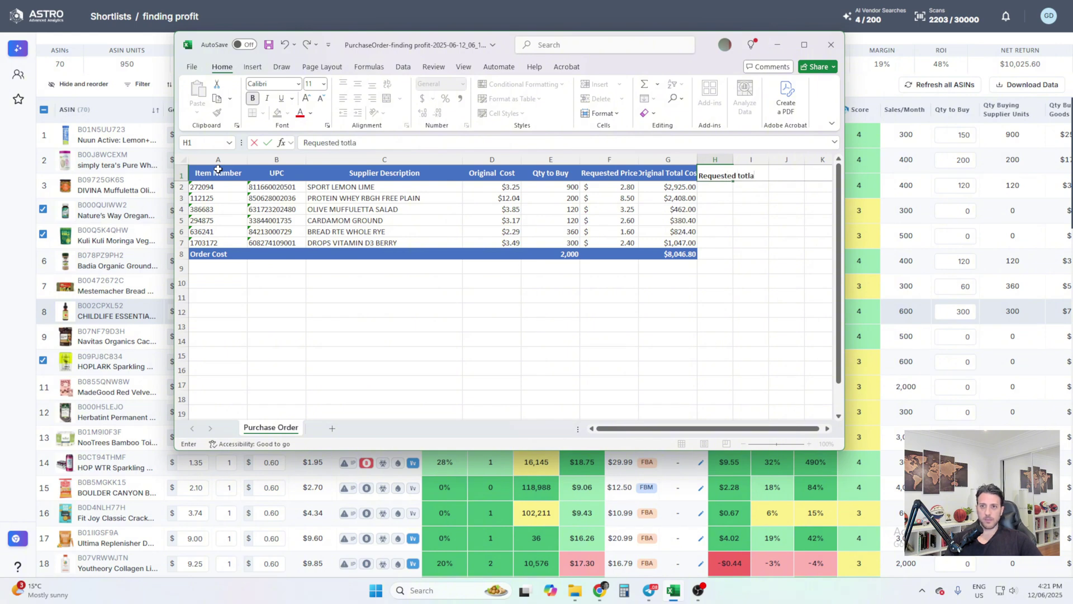
pyautogui.write('t')
pyautogui.press('Return')
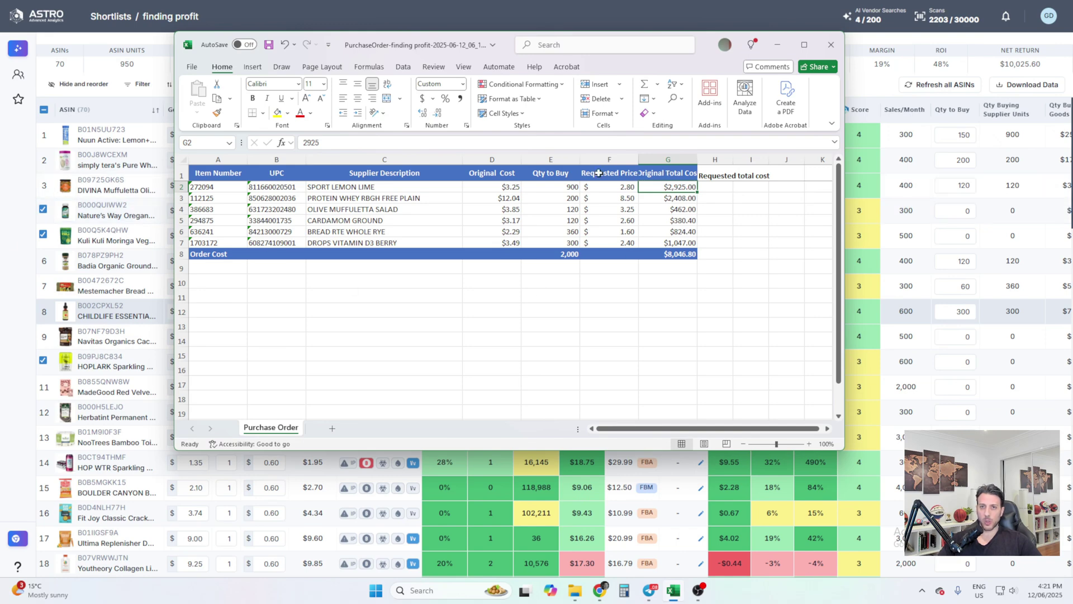
# Fill the Requested Price column with yellow from its header through the Order Cost row.
pyautogui.moveTo(598, 173); pyautogui.dragTo(610, 252)
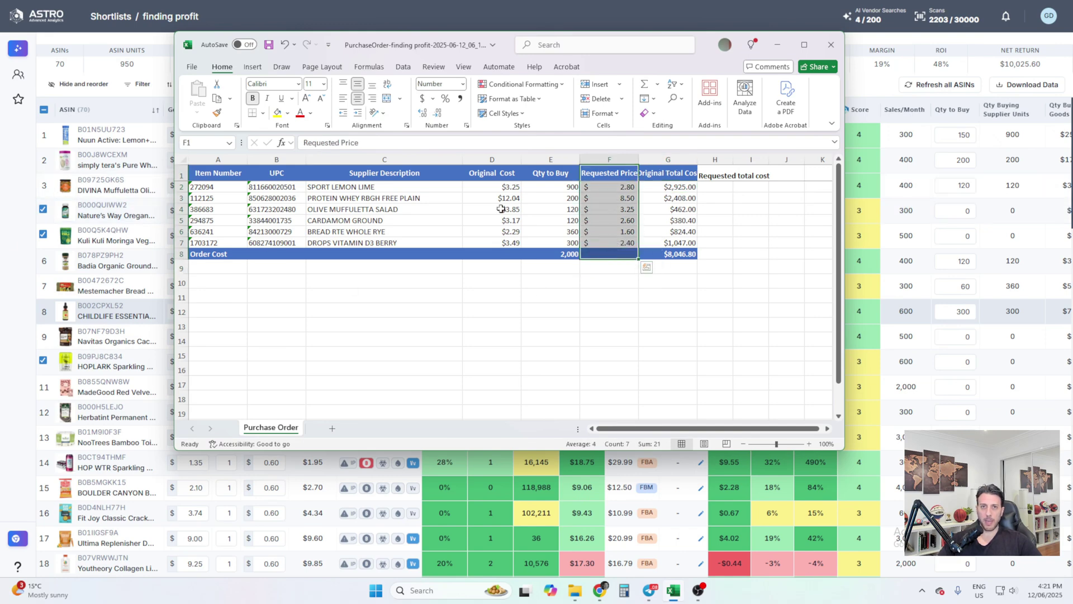
pyautogui.click(277, 112)
pyautogui.click(618, 445)
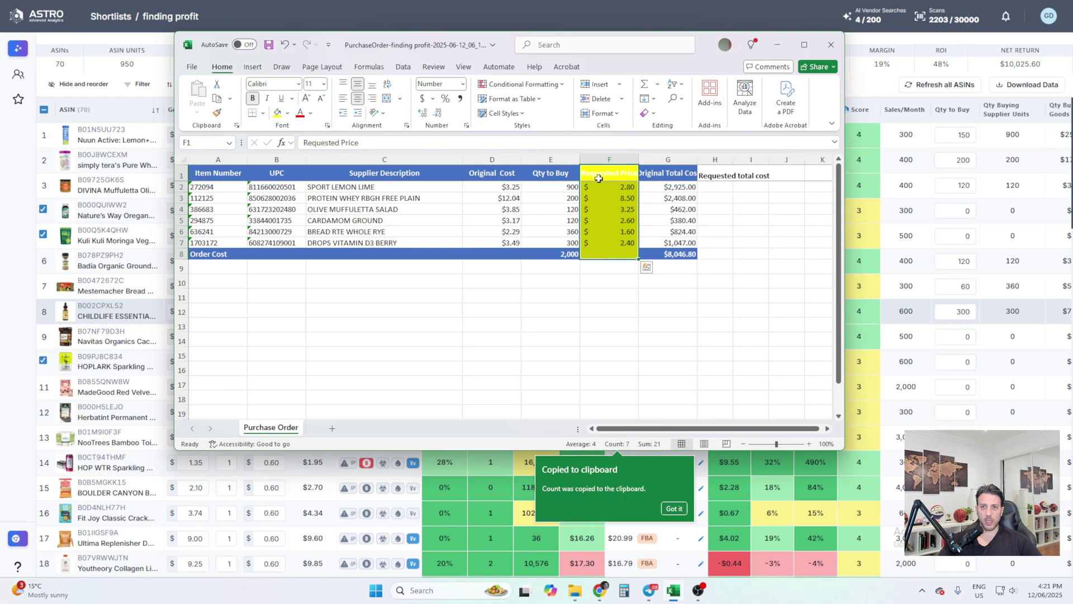
# Change the font colour of the Requested Price header and its Order Cost cell F8 to black.
pyautogui.click(598, 178)
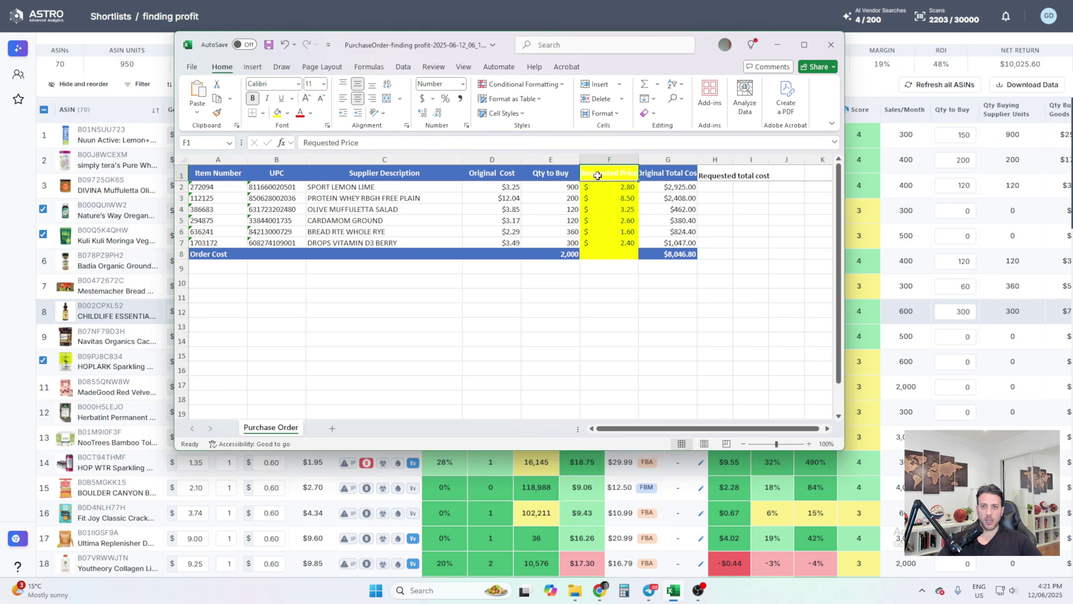
pyautogui.click(311, 112)
pyautogui.click(330, 153)
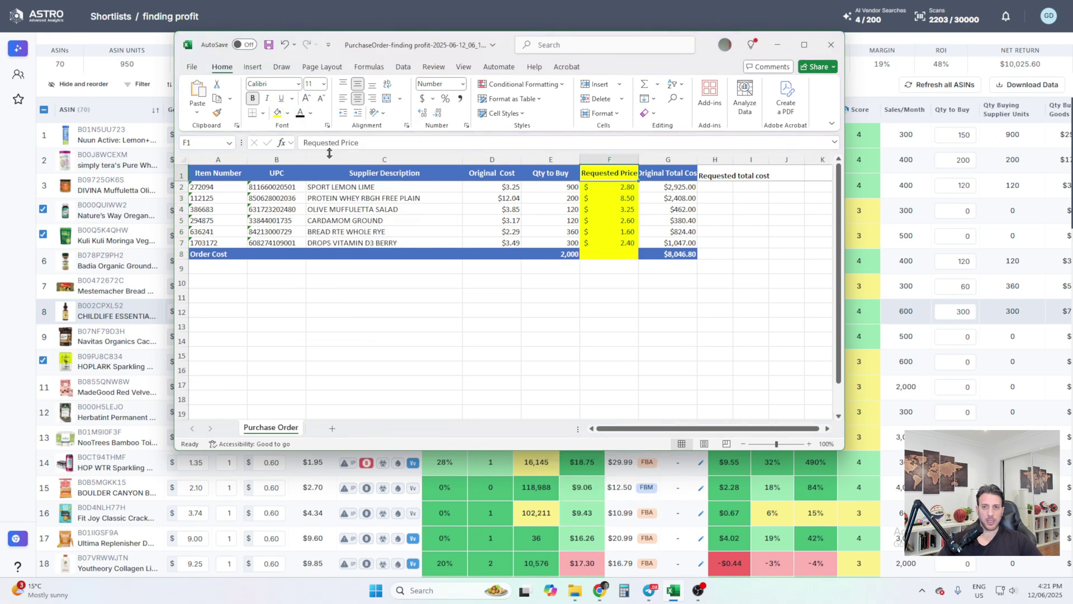
pyautogui.click(597, 254)
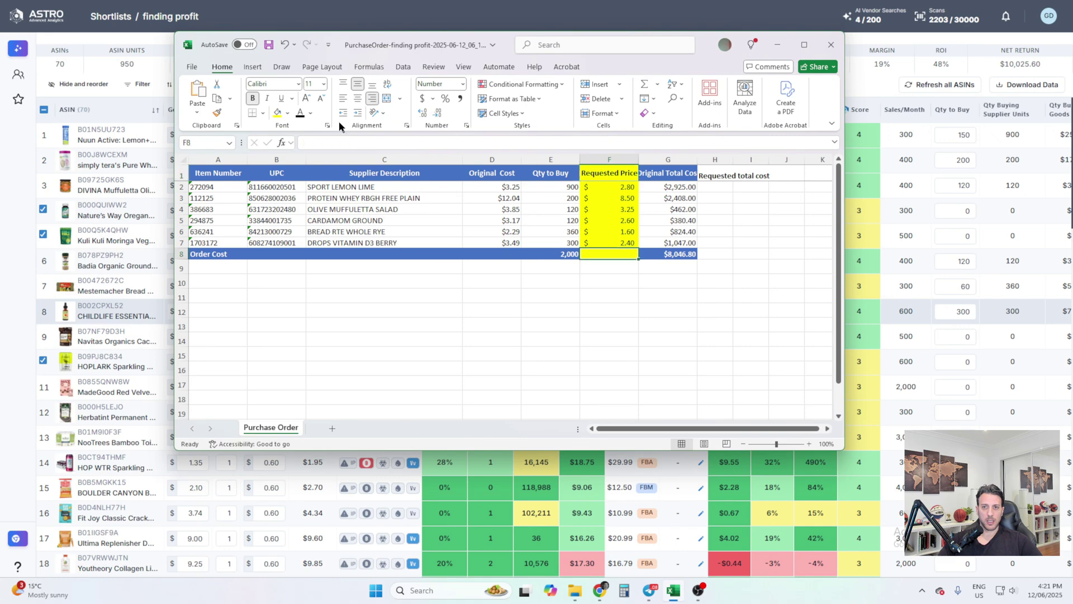
pyautogui.click(311, 113)
pyautogui.click(317, 182)
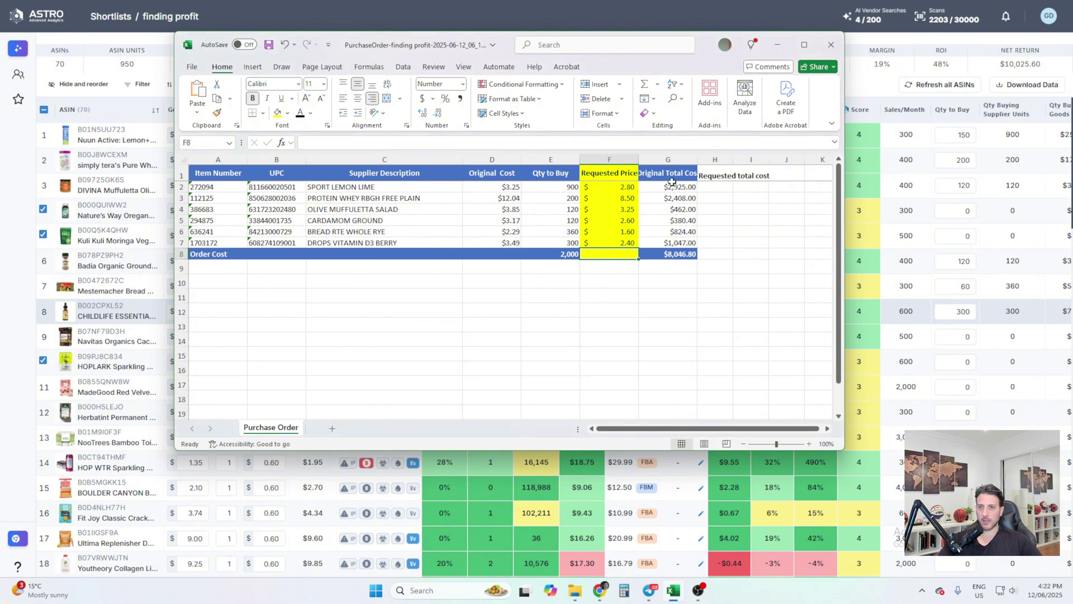
# Widen the Original Total Cost and Requested total cost columns to fit their headers, then select cell H2.
pyautogui.moveTo(697, 160); pyautogui.dragTo(707, 160)
pyautogui.click(759, 219)
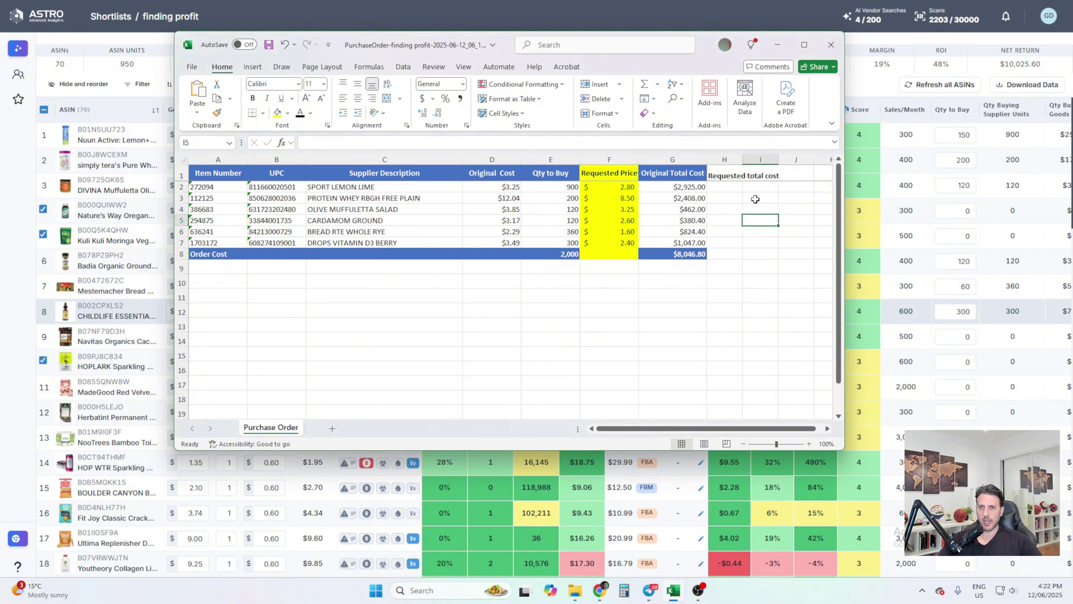
pyautogui.click(577, 174)
pyautogui.click(724, 176)
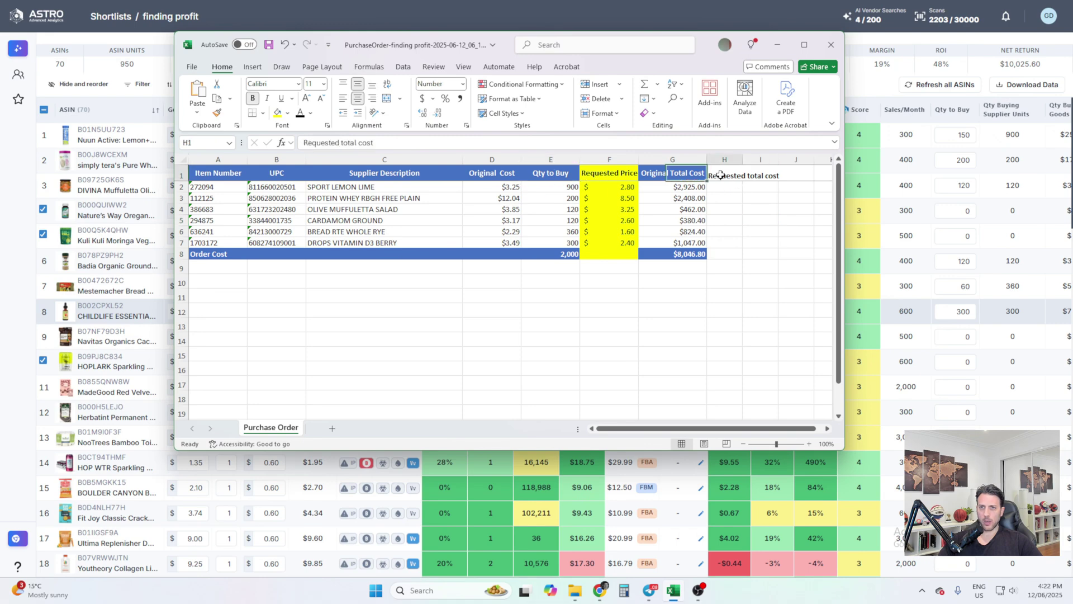
pyautogui.click(746, 159)
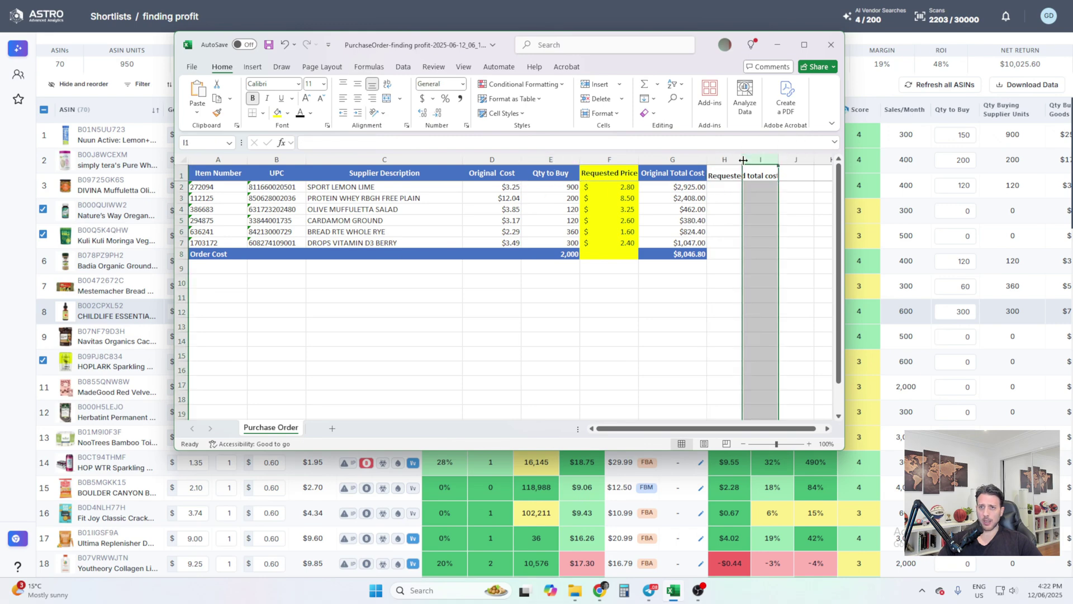
pyautogui.doubleClick(742, 160)
pyautogui.click(750, 231)
pyautogui.click(754, 188)
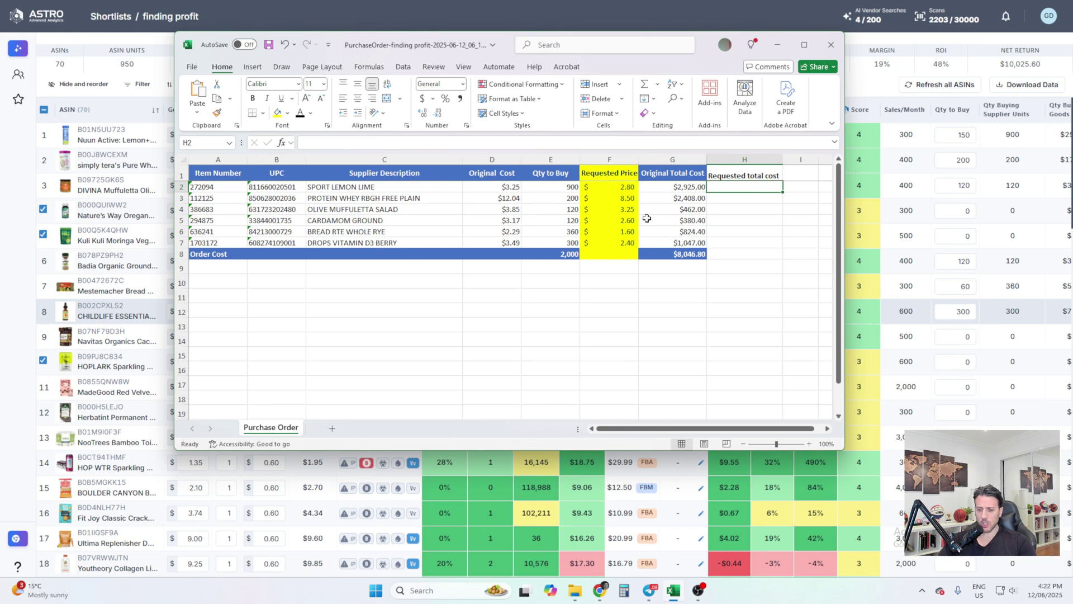
# Calculate the first item's requested total cost in H2 by multiplying its Requested Price by its Qty to Buy, =F2*E2.
pyautogui.write('=')
pyautogui.press('Left')
pyautogui.press('Left')
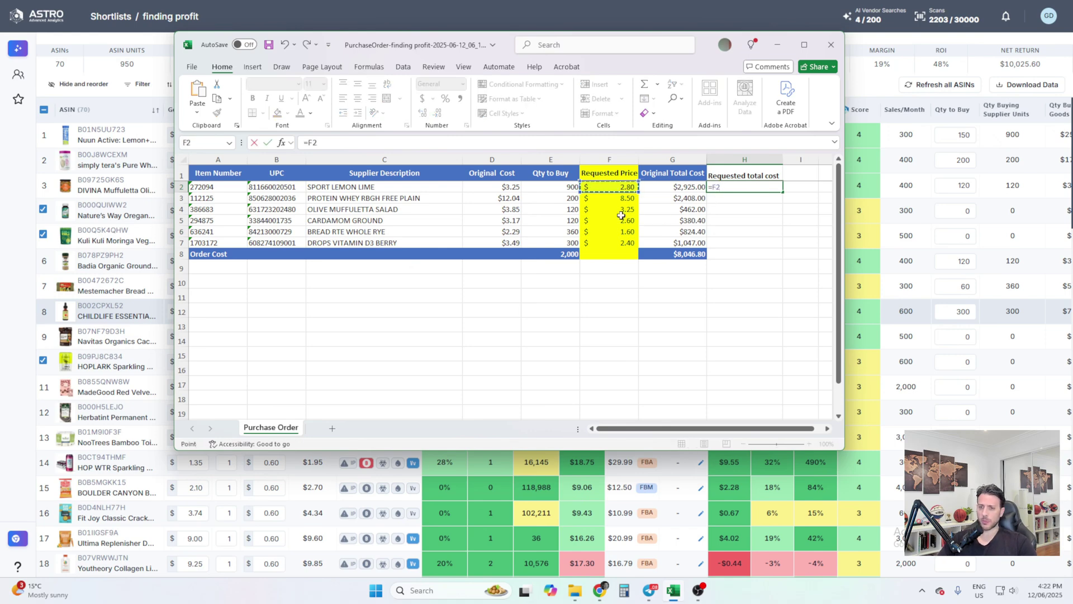
pyautogui.write('*')
pyautogui.press('Left')
pyautogui.press('Left')
pyautogui.press('Left')
pyautogui.press('Left')
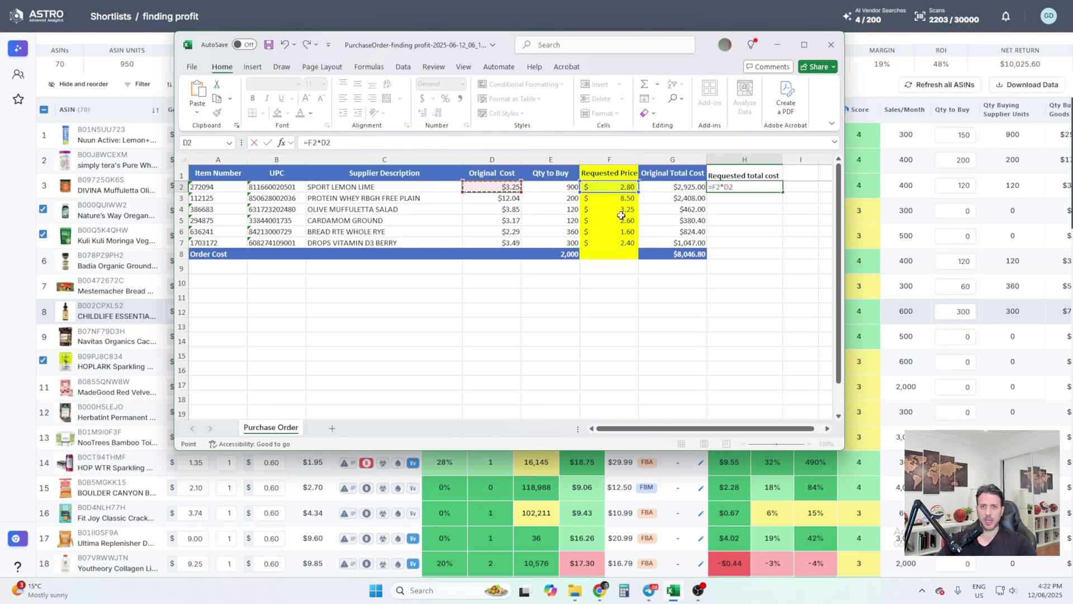
pyautogui.press('Right')
pyautogui.press('Return')
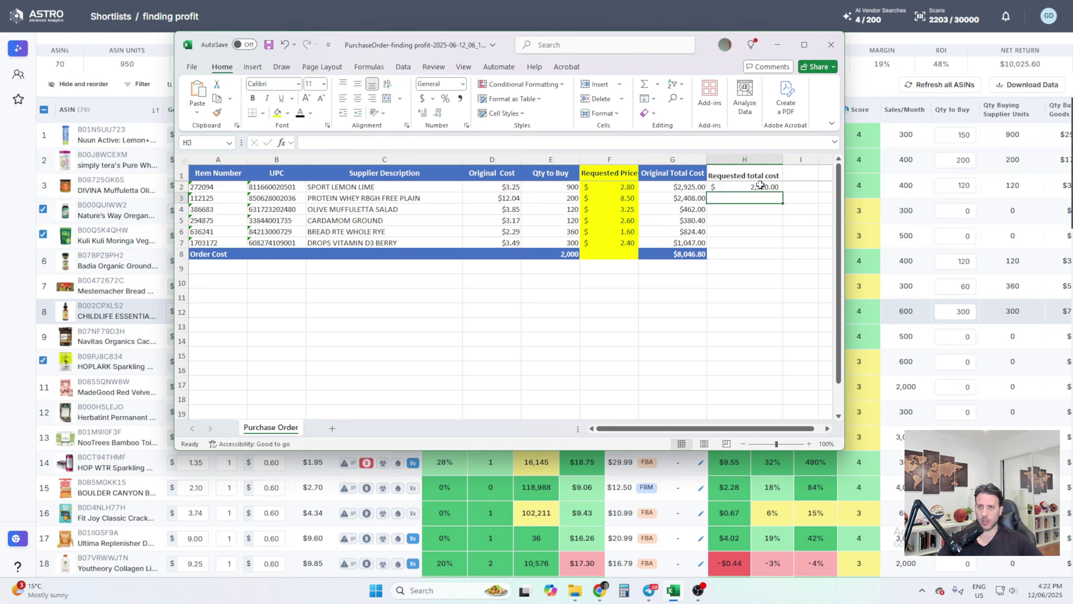
# Copy the requested total cost formula from H2 into H3:H7 for the remaining items.
pyautogui.press('Up')
pyautogui.hotkey('ctrl', 'c')
pyautogui.press('Down')
pyautogui.hotkey('shift', 'Down')
pyautogui.hotkey('shift', 'Down')
pyautogui.hotkey('shift', 'Down')
pyautogui.hotkey('shift', 'Down')
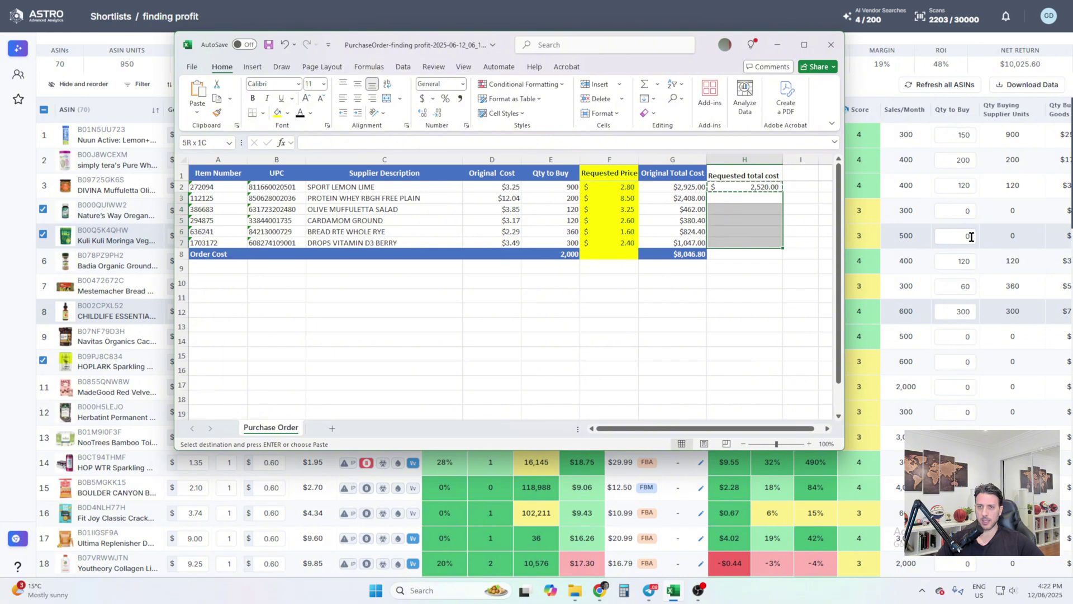
pyautogui.hotkey('ctrl', 'v')
# Clear the Original Total Cost value from the Order Cost row in cell G8.
pyautogui.press('Down')
pyautogui.press('Down')
pyautogui.press('Down')
pyautogui.press('Down')
pyautogui.press('Down')
pyautogui.press('Left')
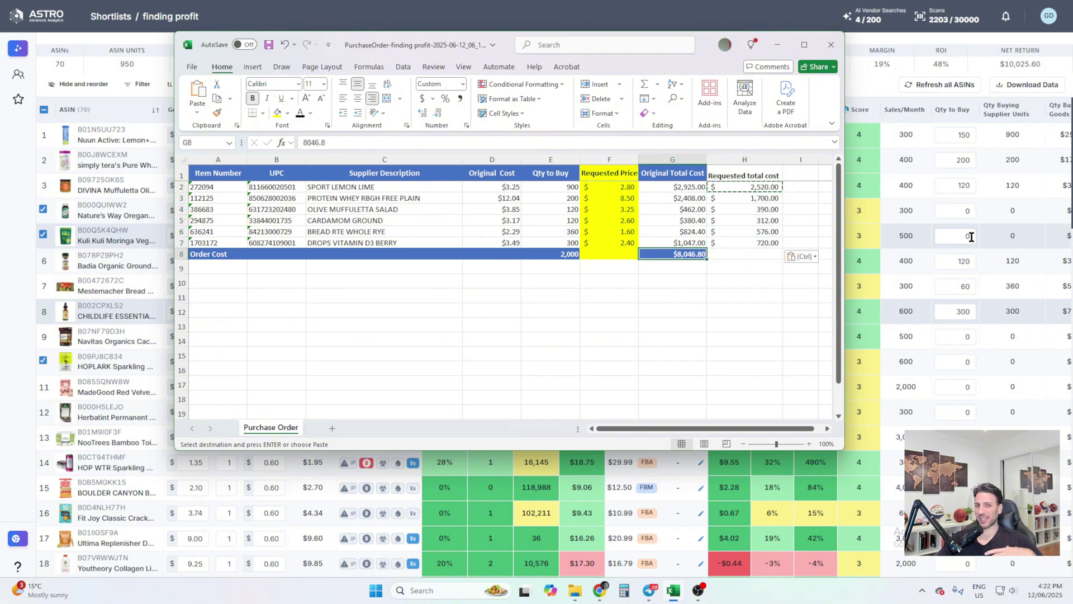
pyautogui.press('Escape')
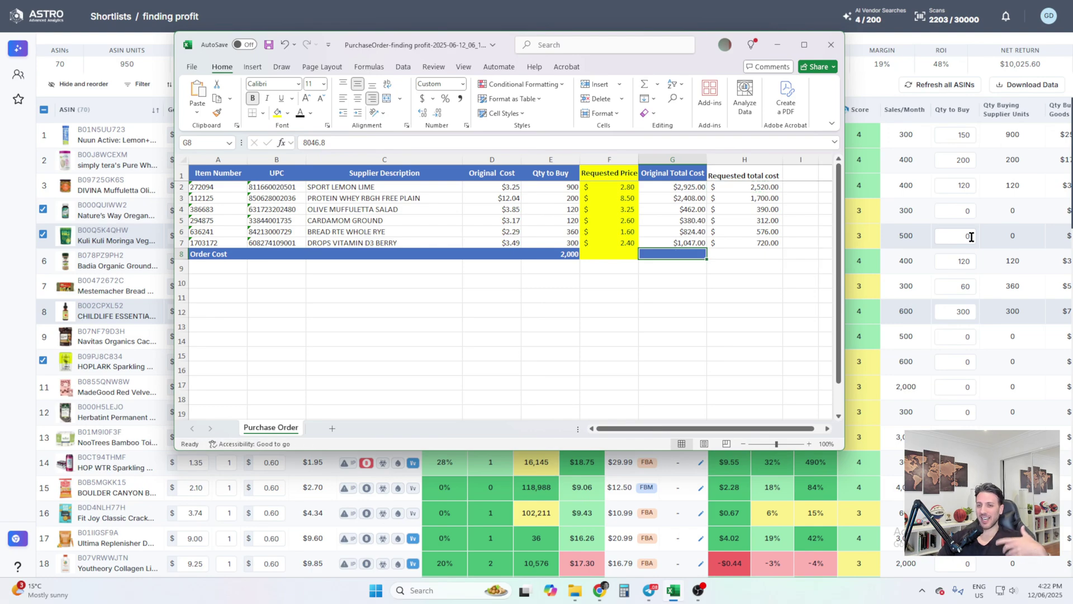
pyautogui.press('Delete')
# Maximize the workbook window and total the requested costs H2:H7 in cell H8 with AutoSum.
pyautogui.press('Right')
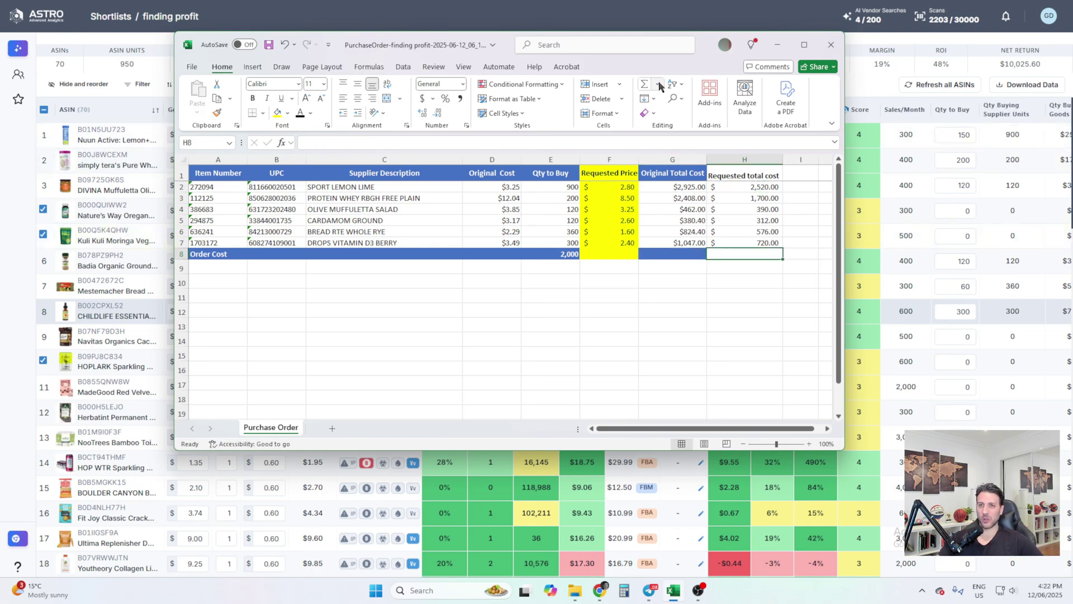
pyautogui.click(804, 44)
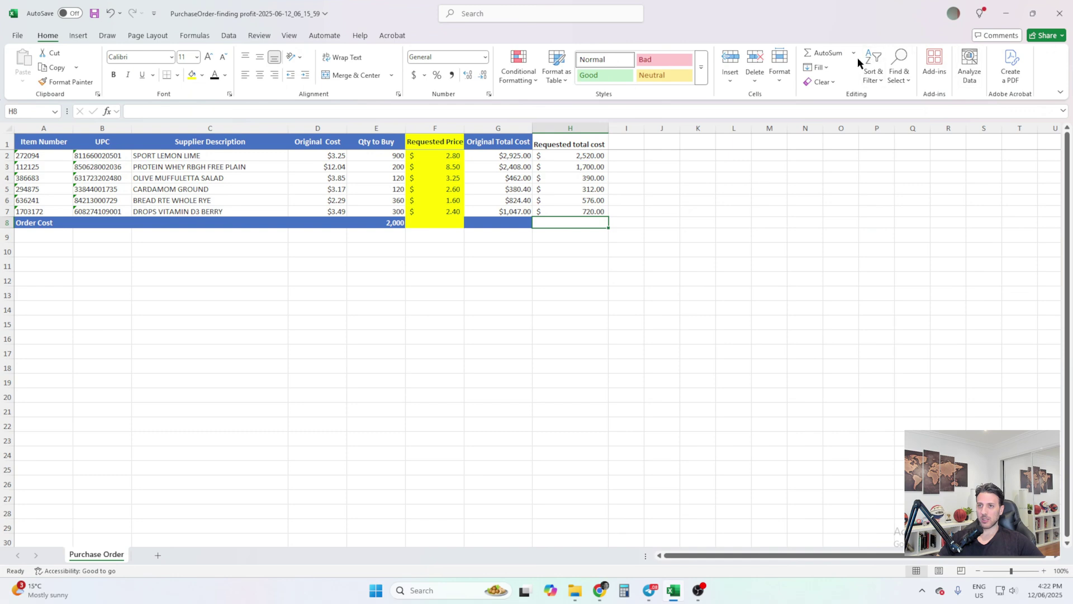
pyautogui.click(830, 54)
pyautogui.press('Return')
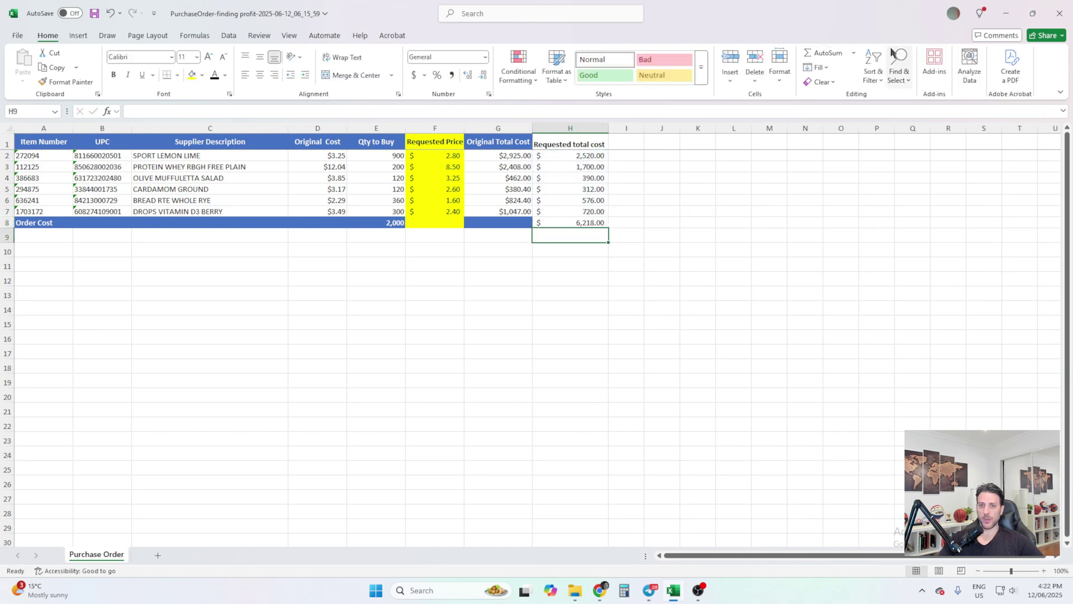
# Select the Requested total cost cells H1:H8 and try a black fill, replacing it with white.
pyautogui.moveTo(698, 337); pyautogui.dragTo(662, 323)
pyautogui.moveTo(585, 145); pyautogui.dragTo(596, 225)
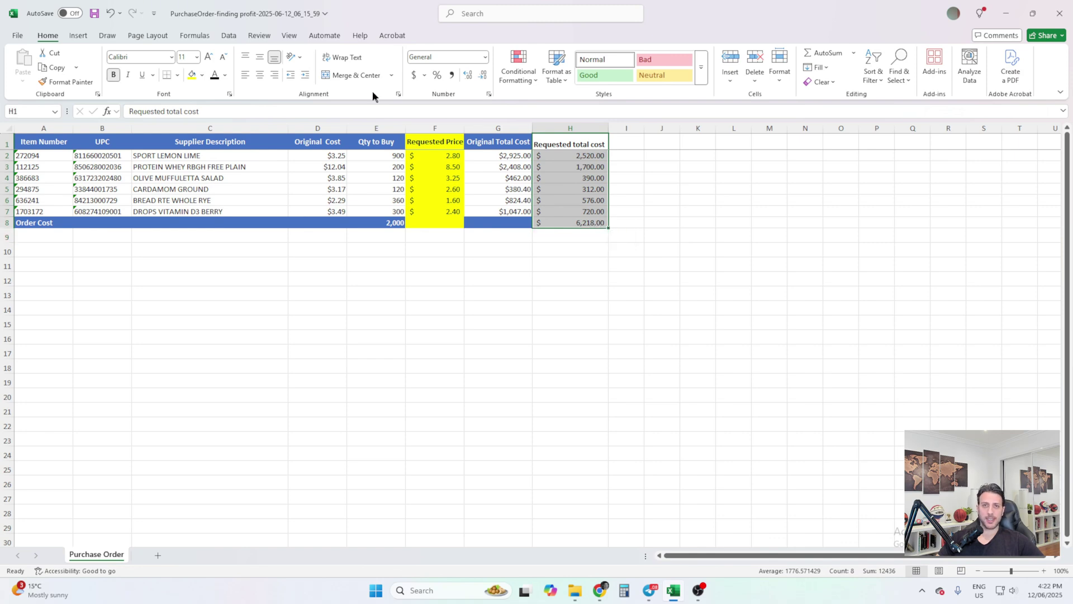
pyautogui.click(202, 74)
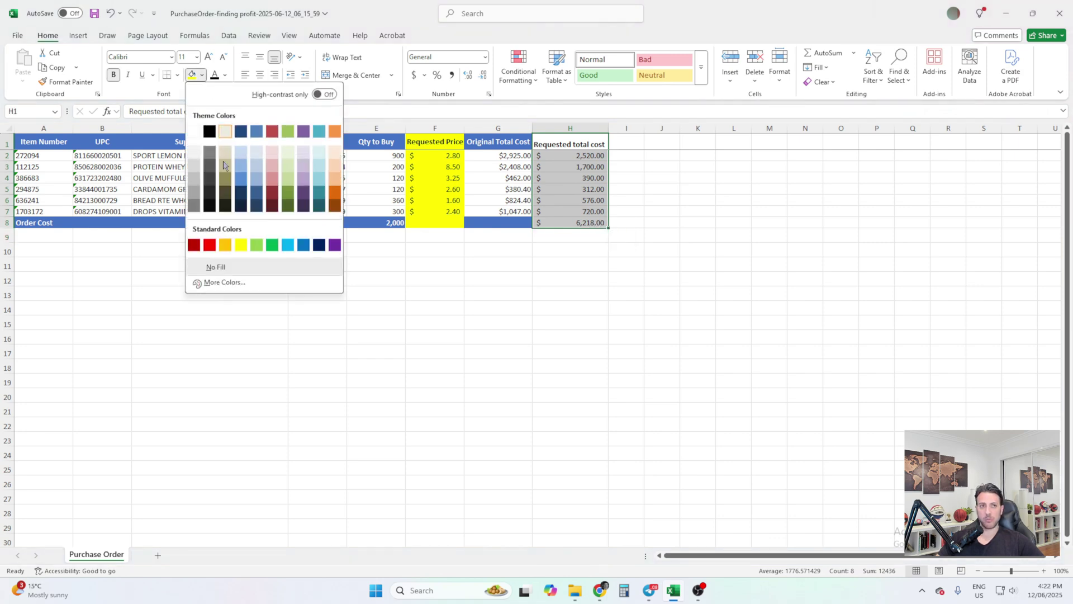
pyautogui.click(209, 131)
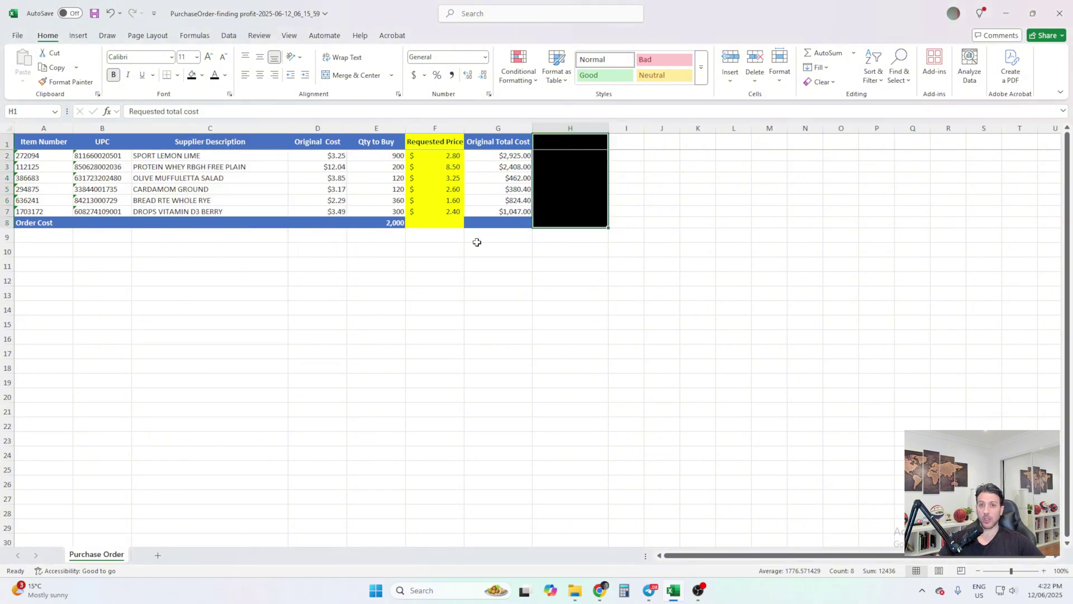
pyautogui.click(202, 75)
pyautogui.click(194, 131)
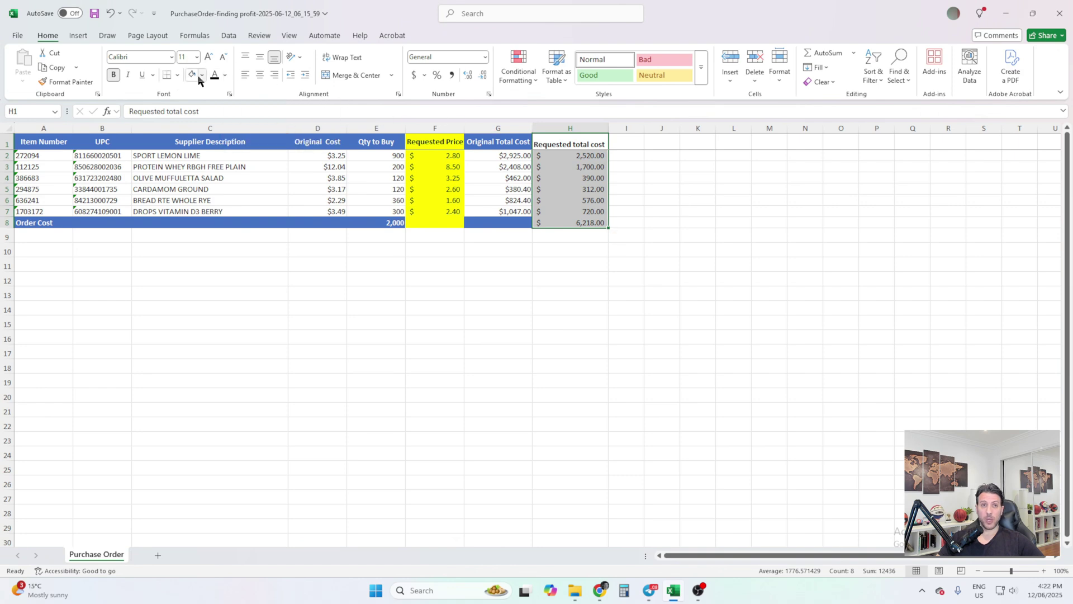
# Fill the Requested total cost cells H1:H8 with yellow.
pyautogui.click(201, 75)
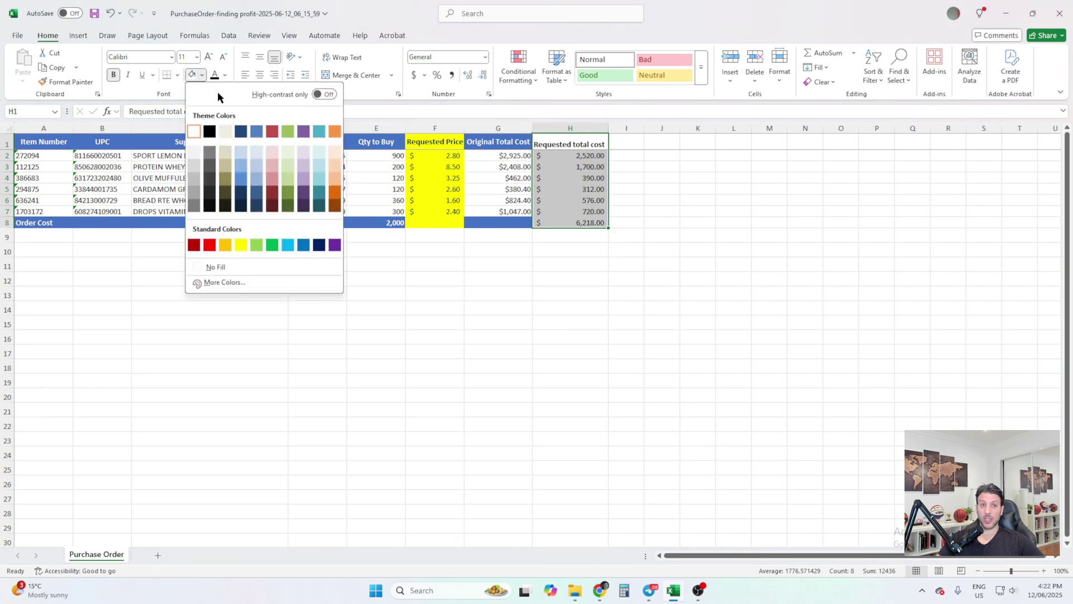
pyautogui.click(243, 248)
# Make the requested order total in H8 bold, and restore the workbook to a smaller window over the ASTRO shortlist.
pyautogui.click(575, 224)
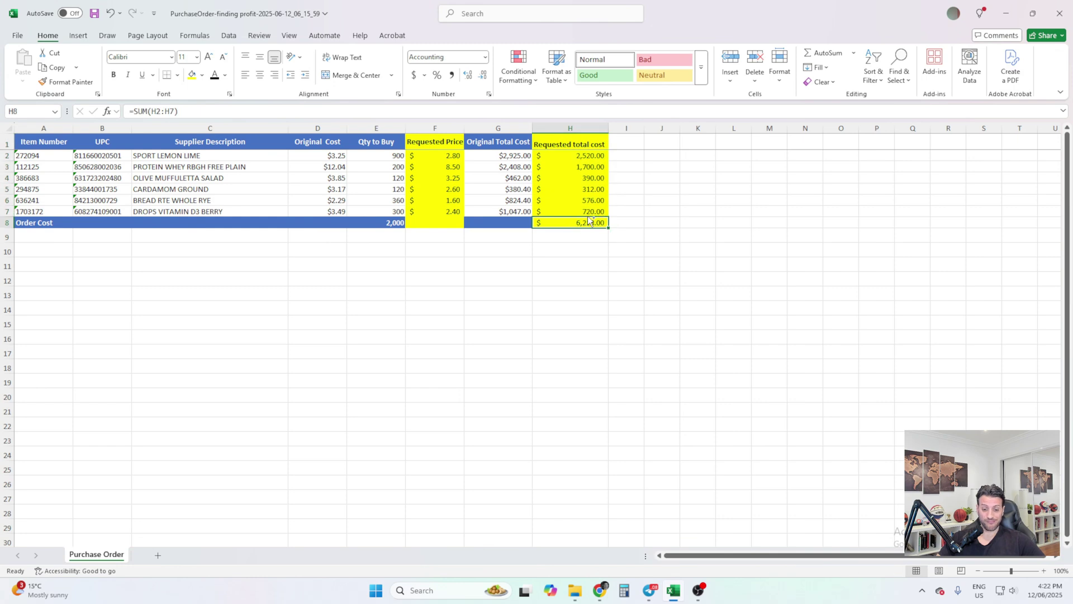
pyautogui.hotkey('ctrl', 'b')
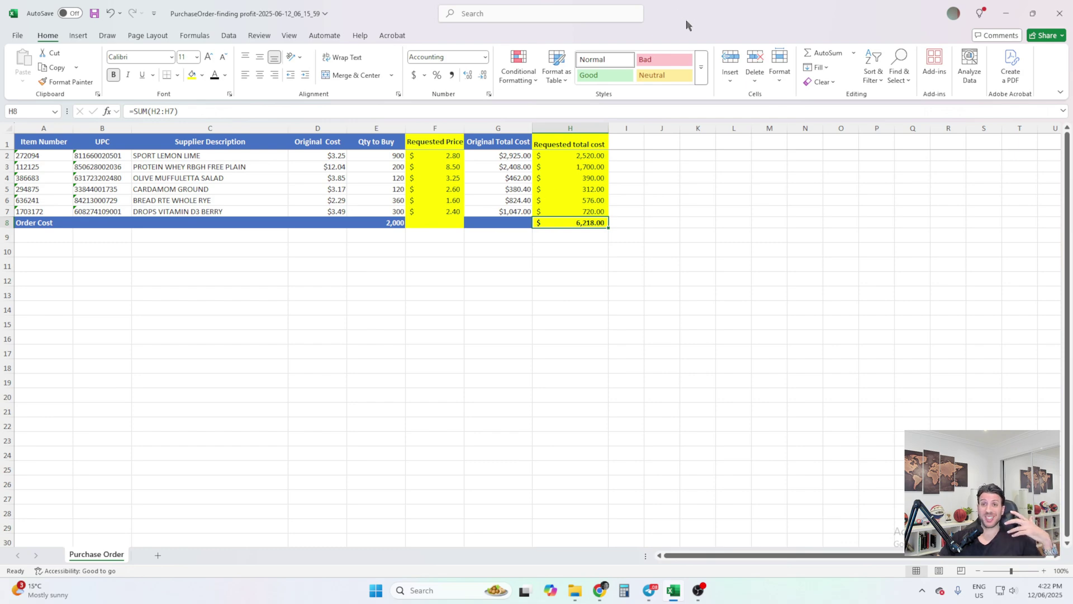
pyautogui.moveTo(685, 24); pyautogui.dragTo(613, 139)
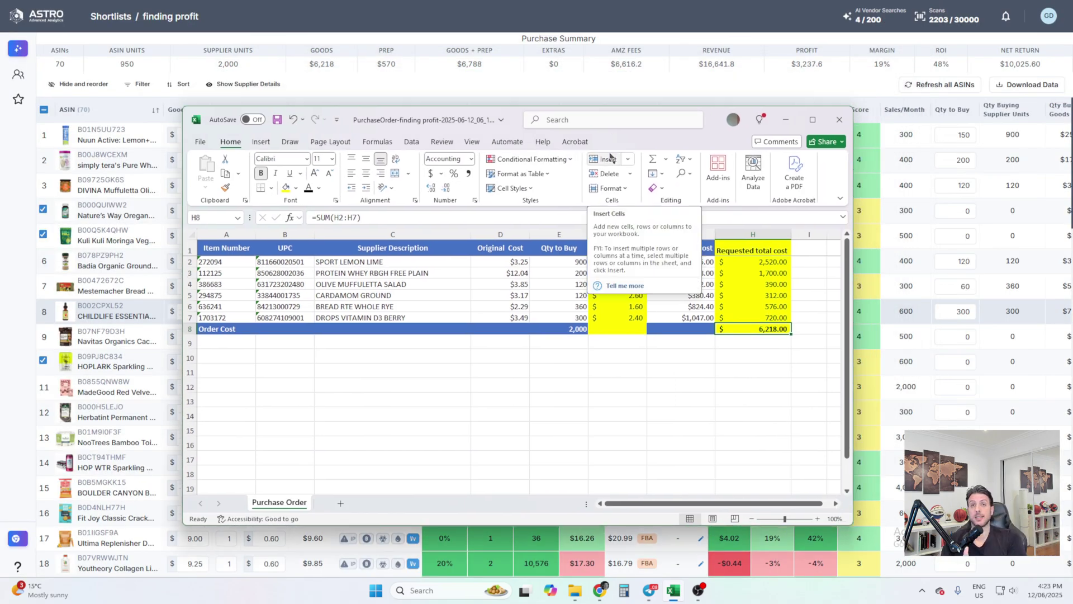